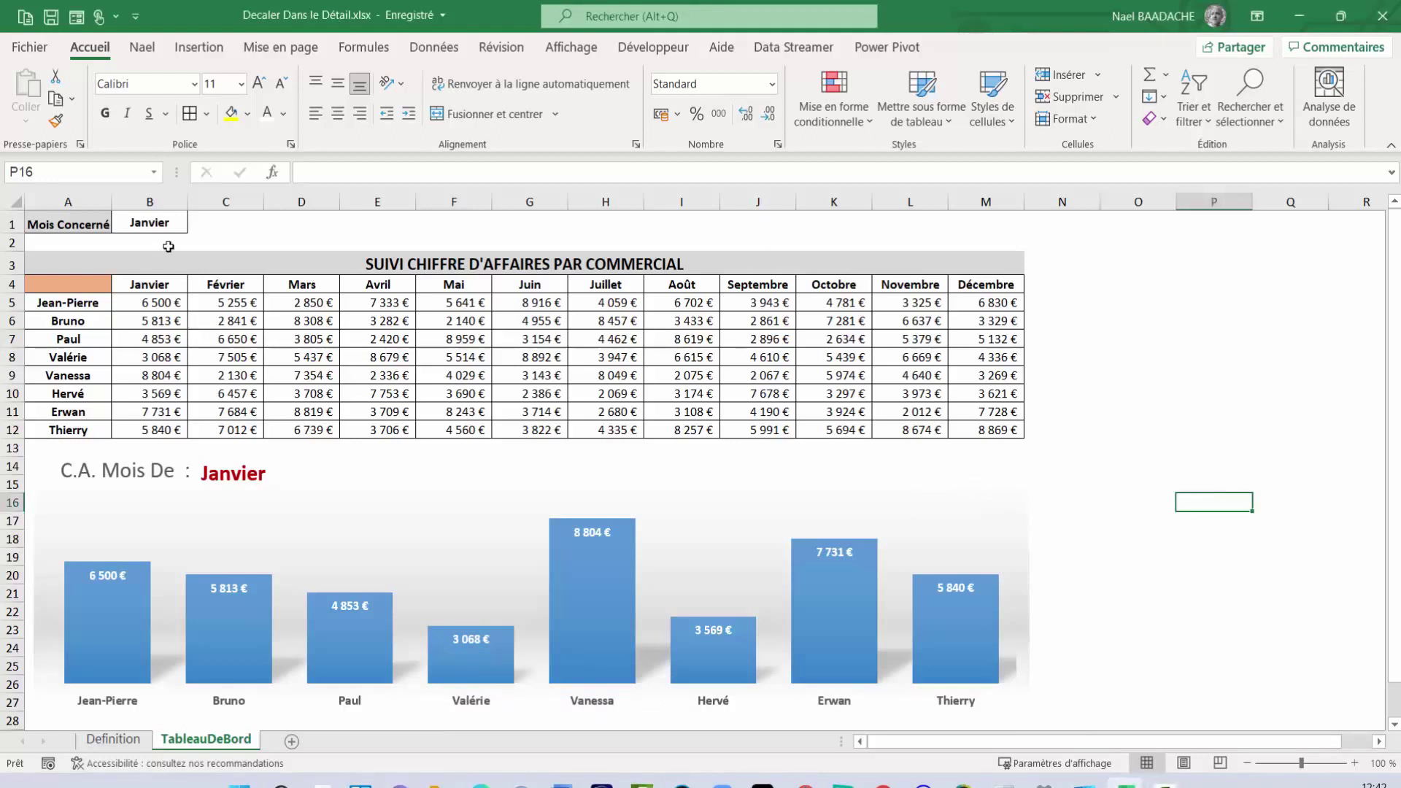
Set the month in B1 to Mars and select Jean-Pierre's first months of sales
click(174, 221)
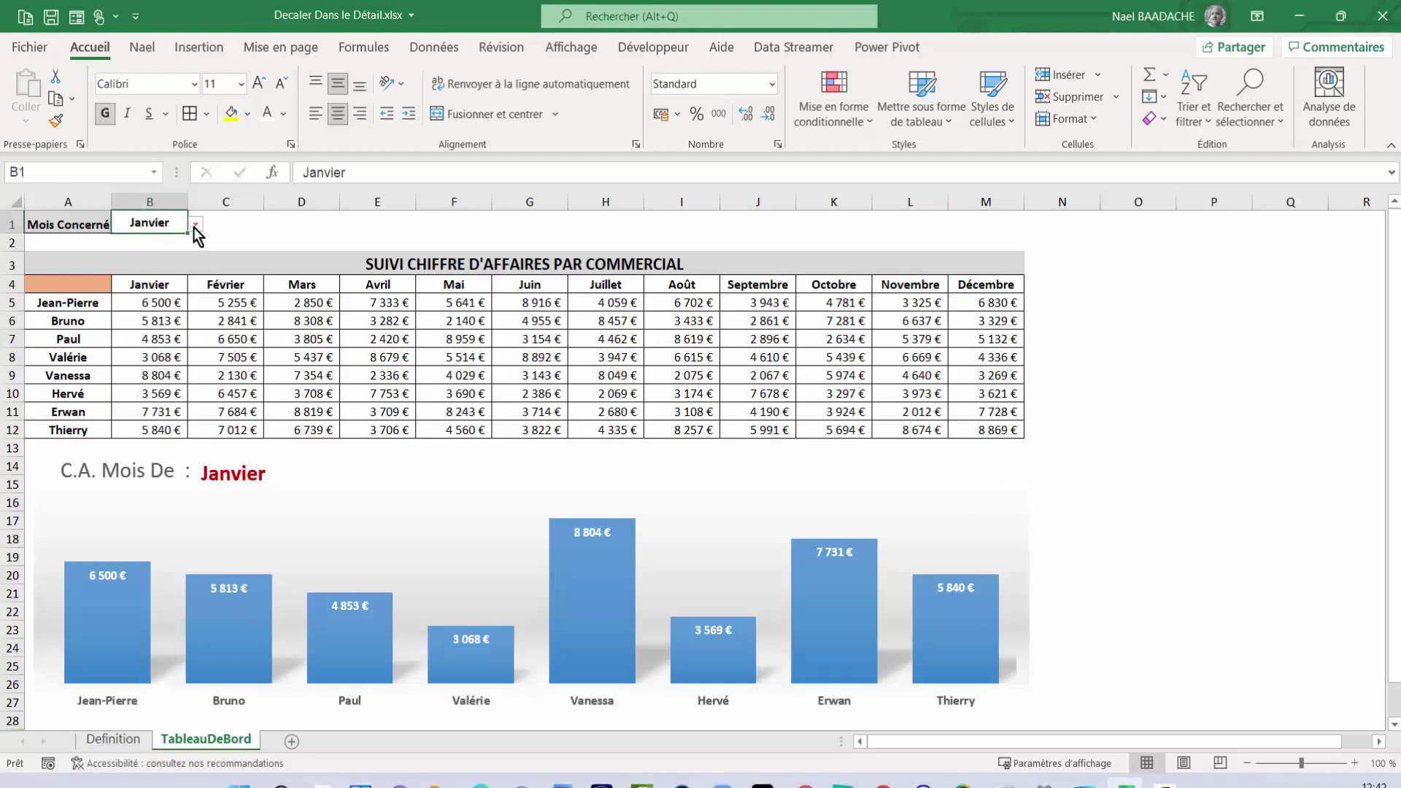
click(195, 225)
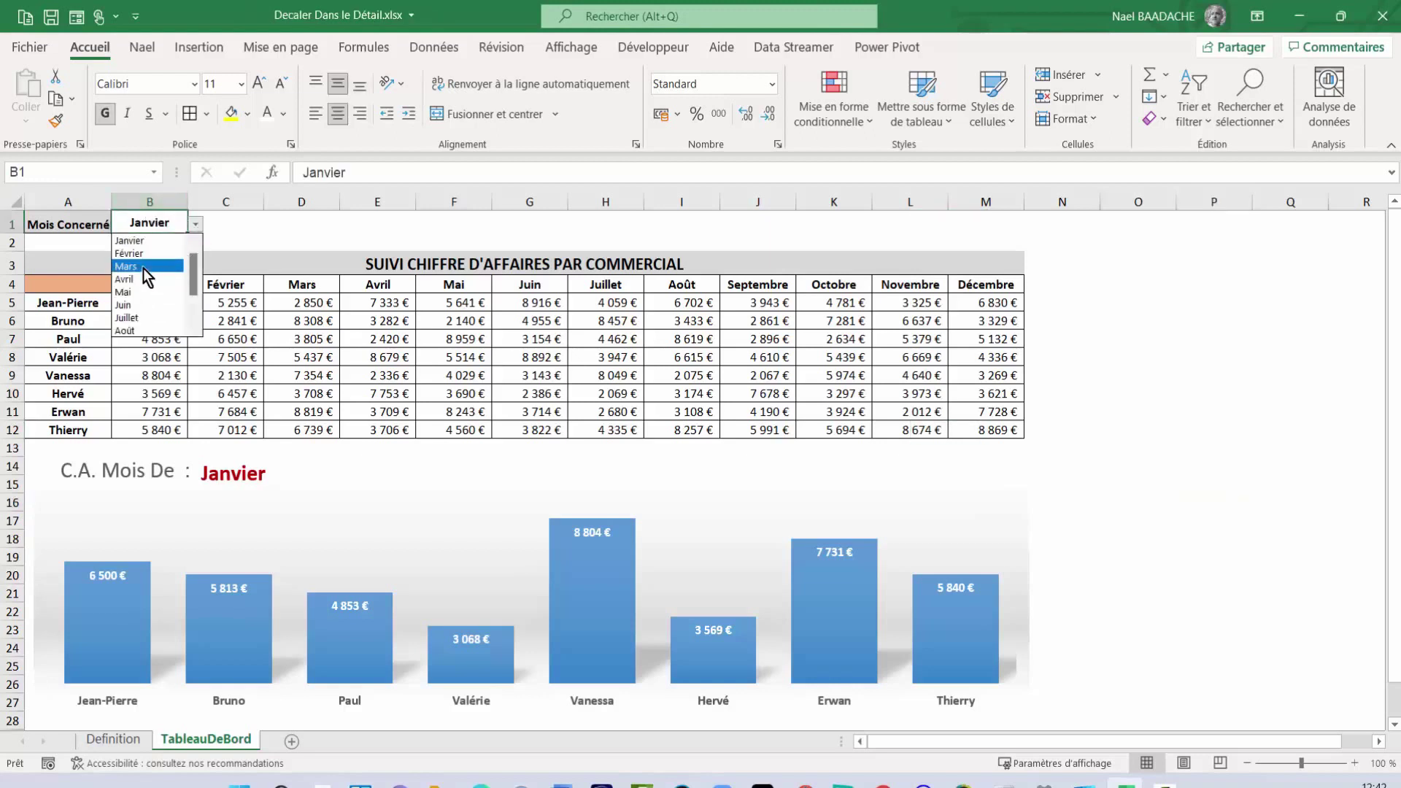
click(143, 267)
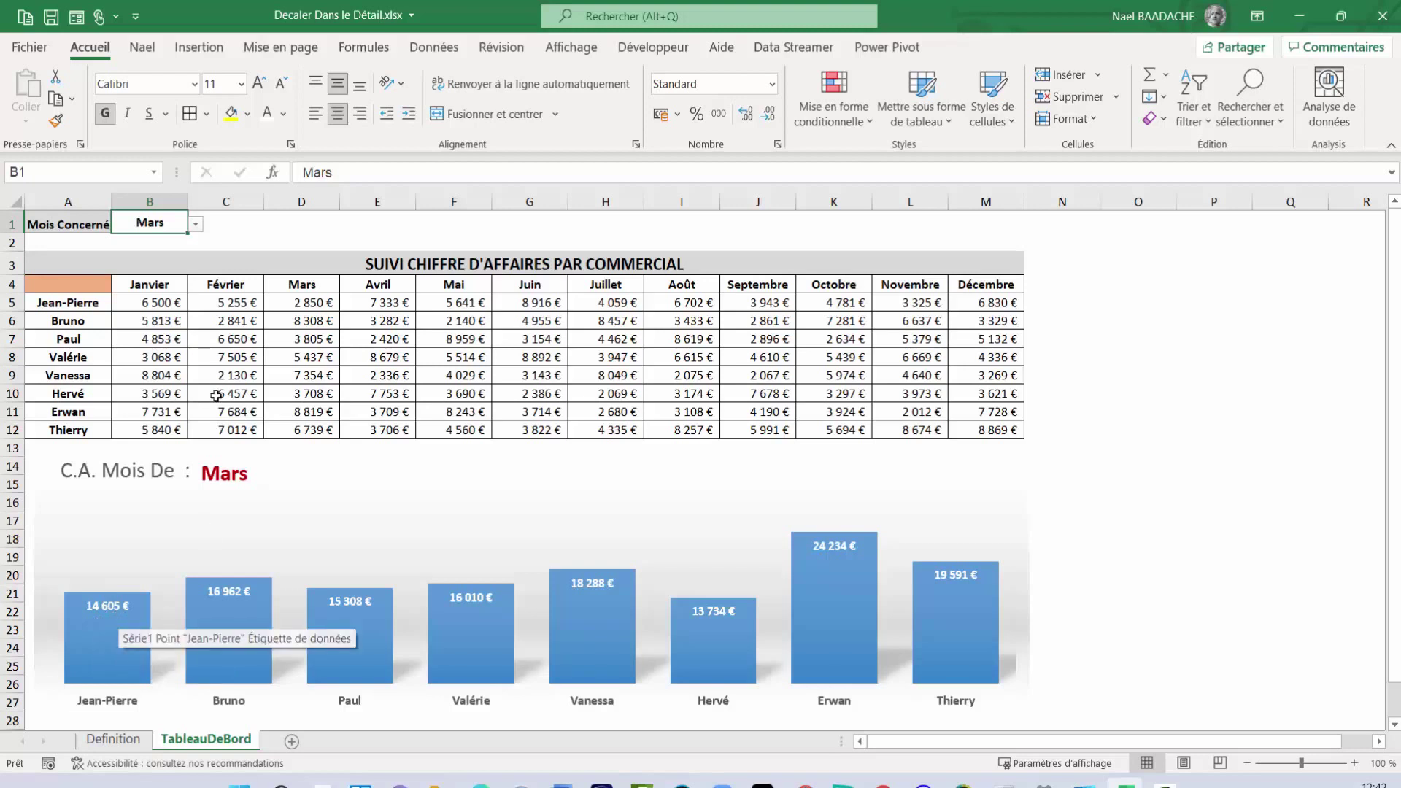
drag(146, 303, 283, 306)
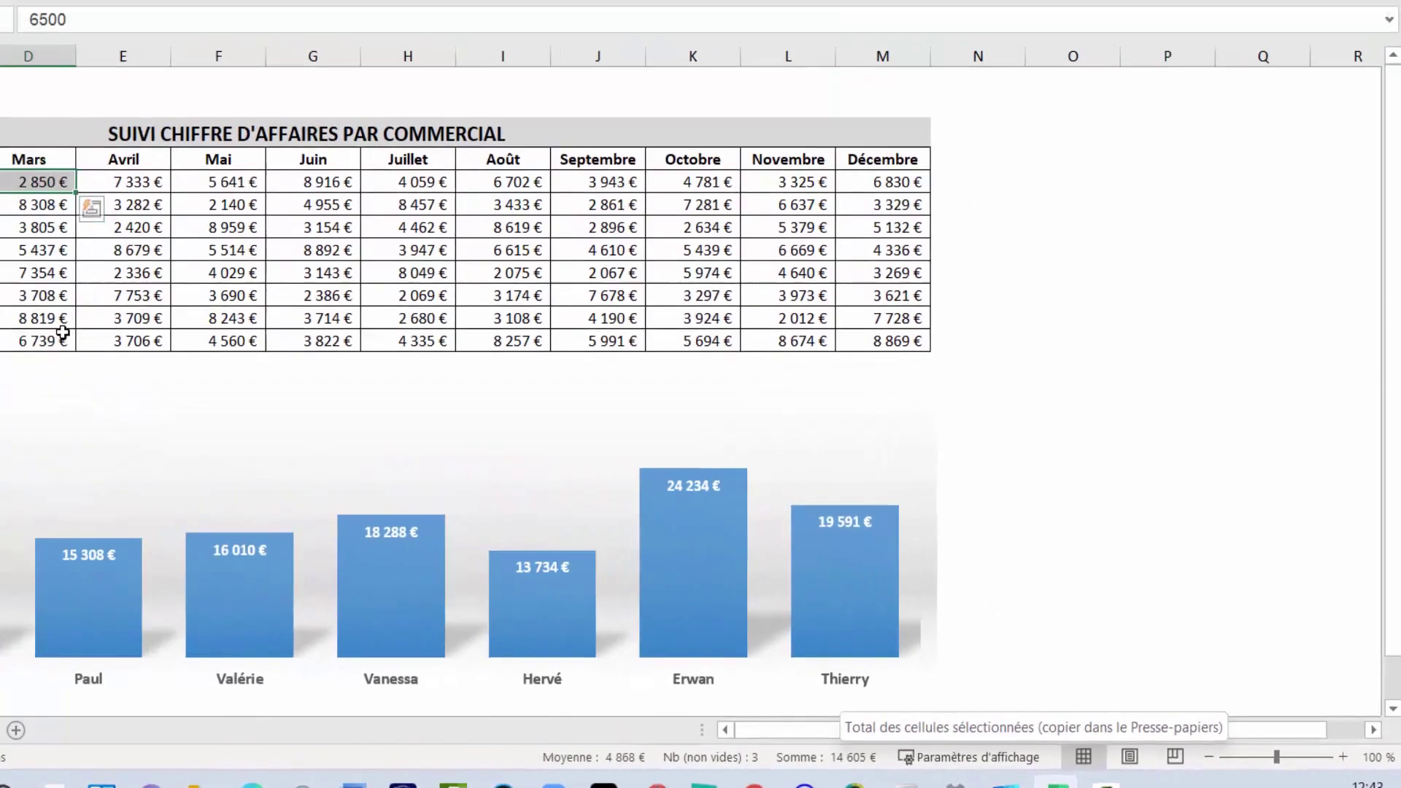
click(237, 355)
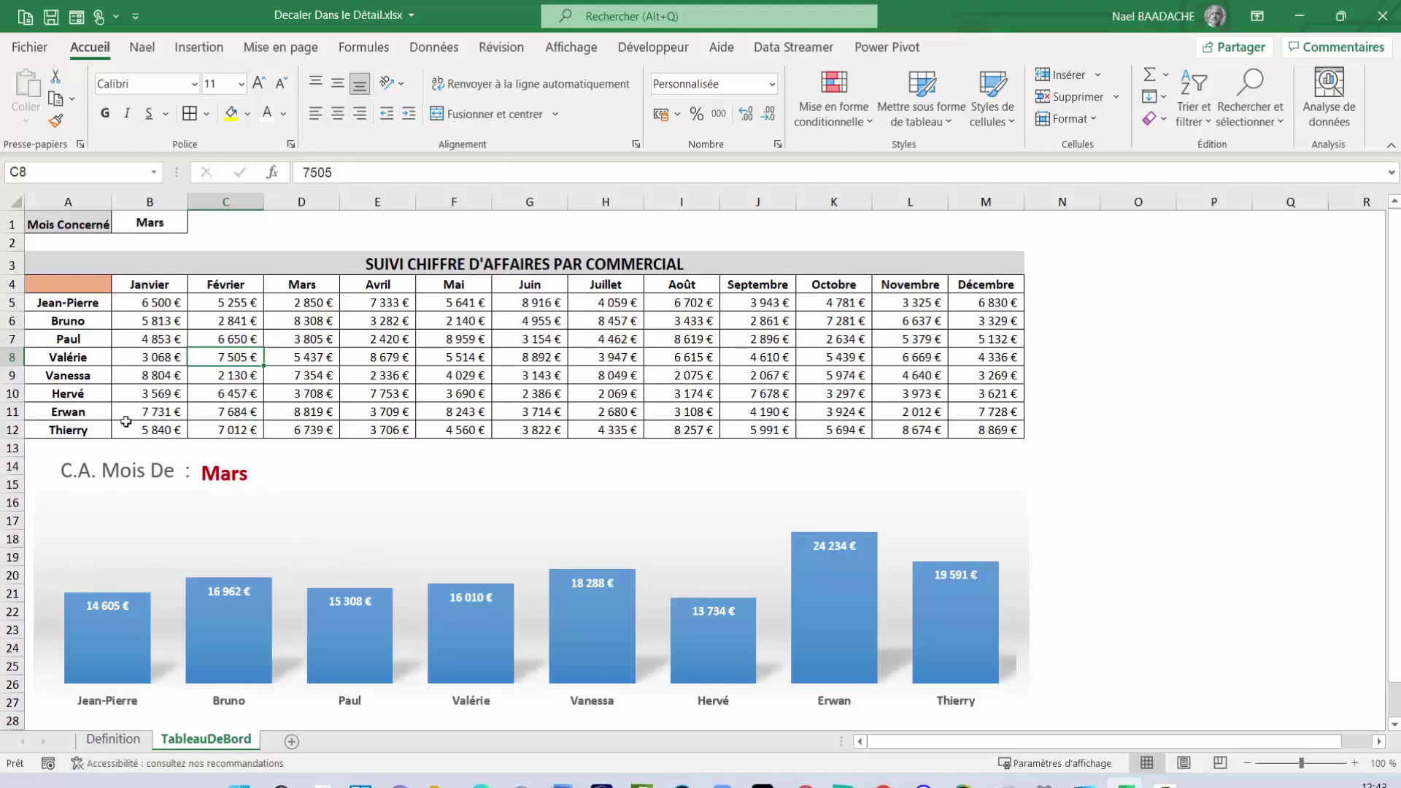
Switch the month in B1 from Mars to Juin
click(159, 224)
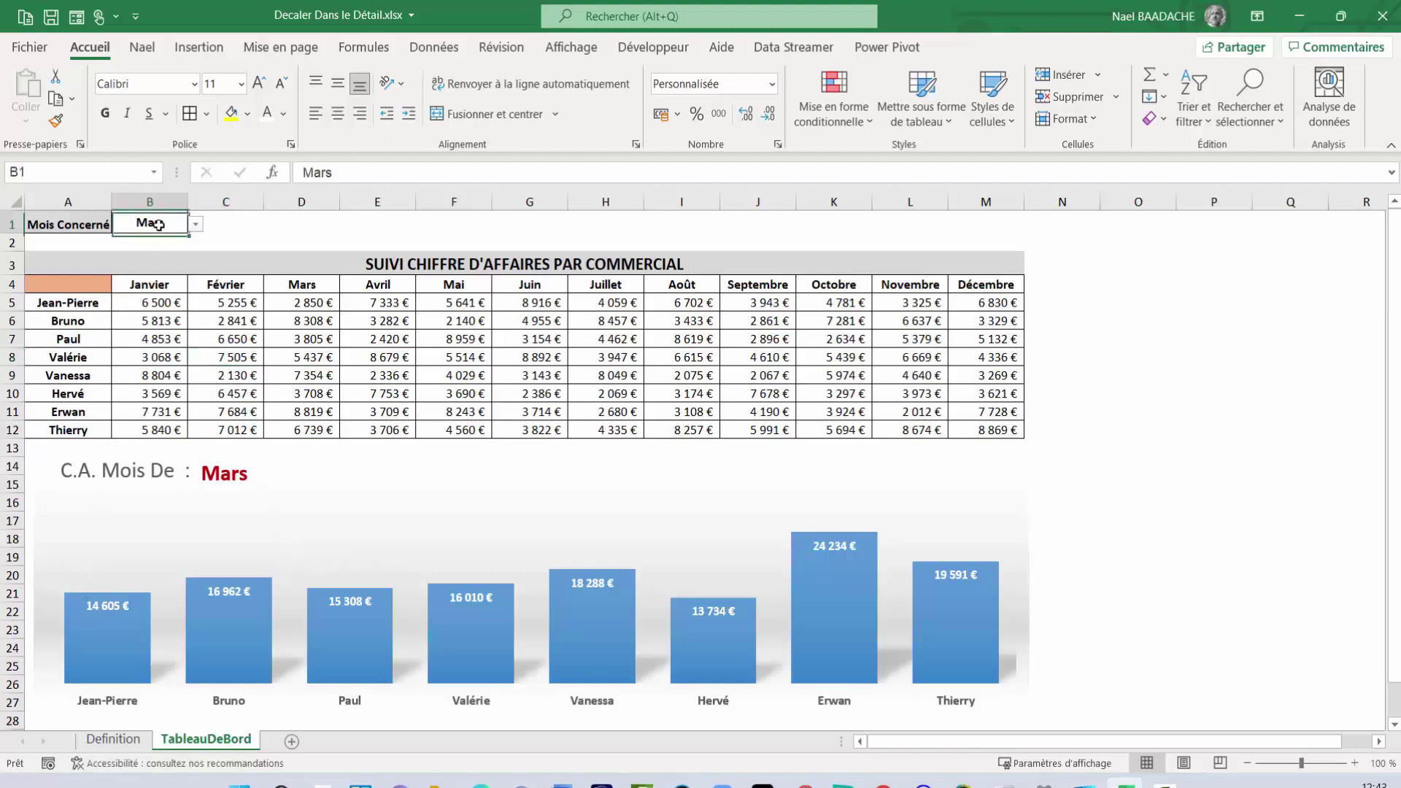
click(196, 224)
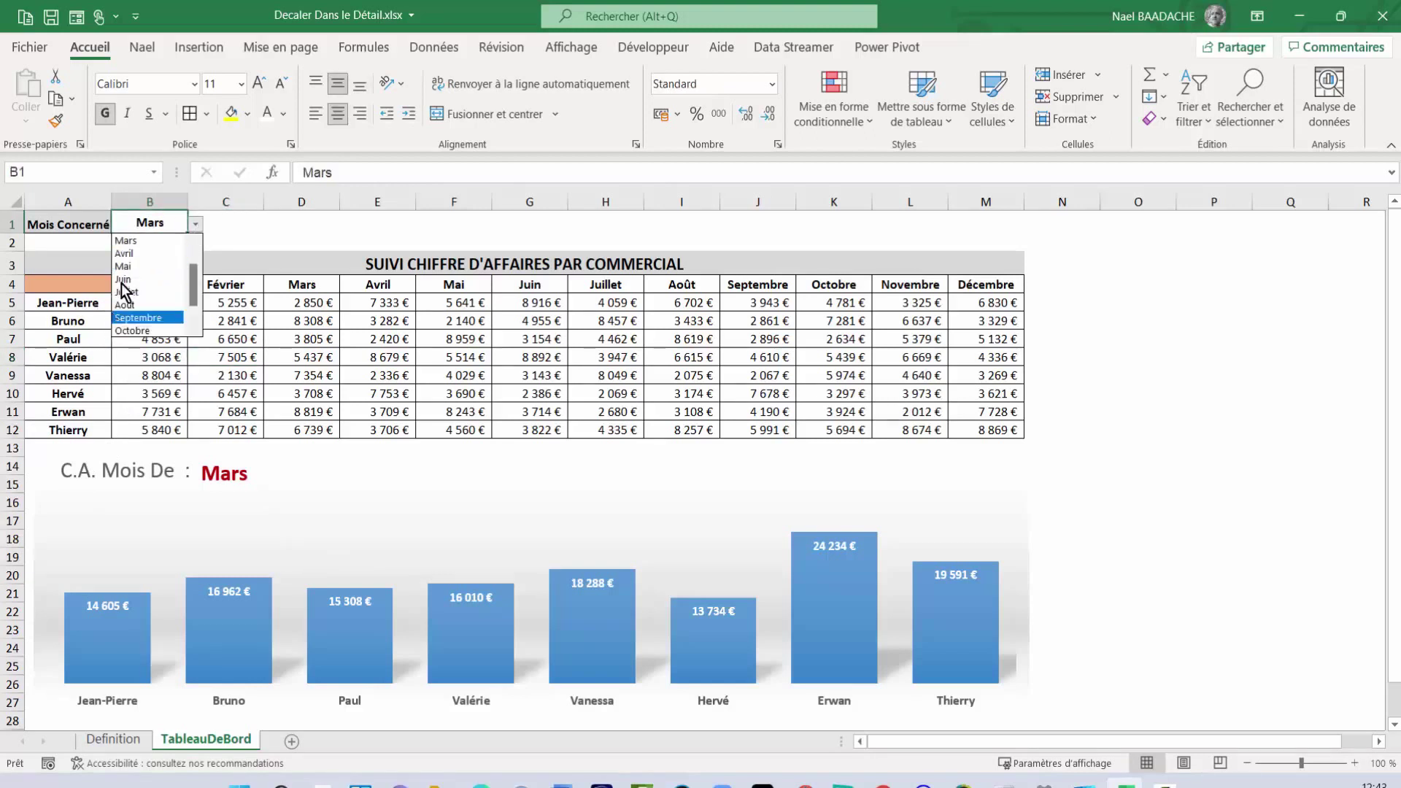
click(277, 230)
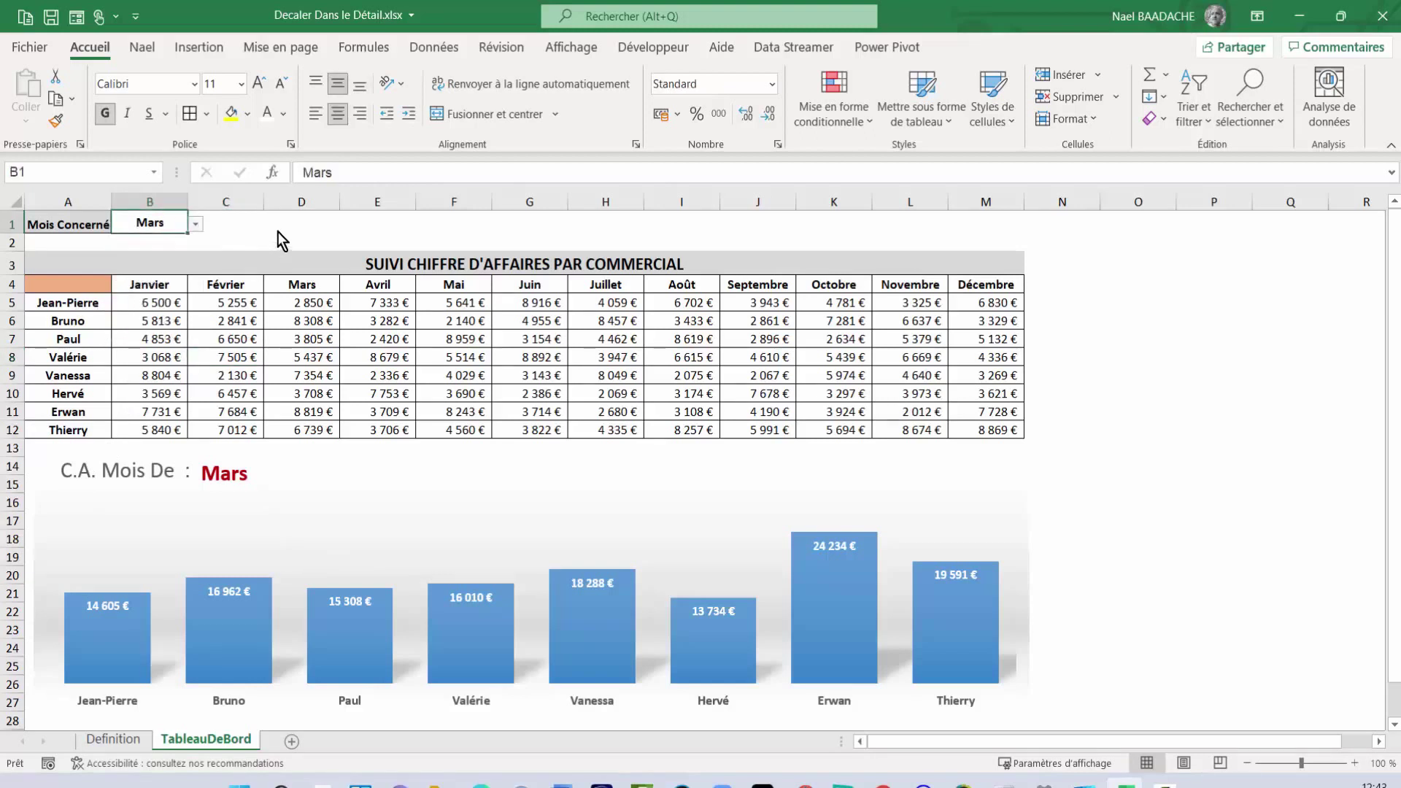
click(196, 225)
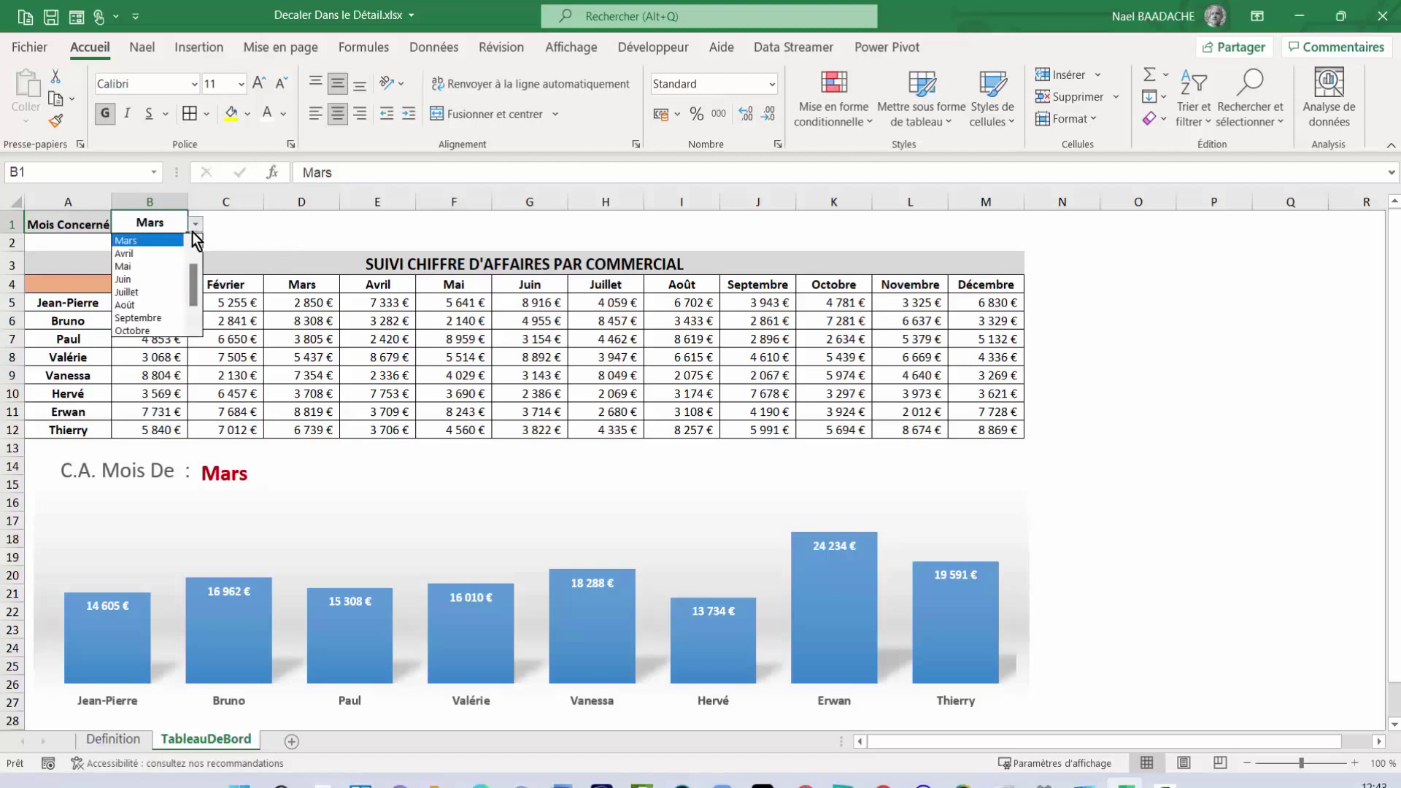
click(134, 285)
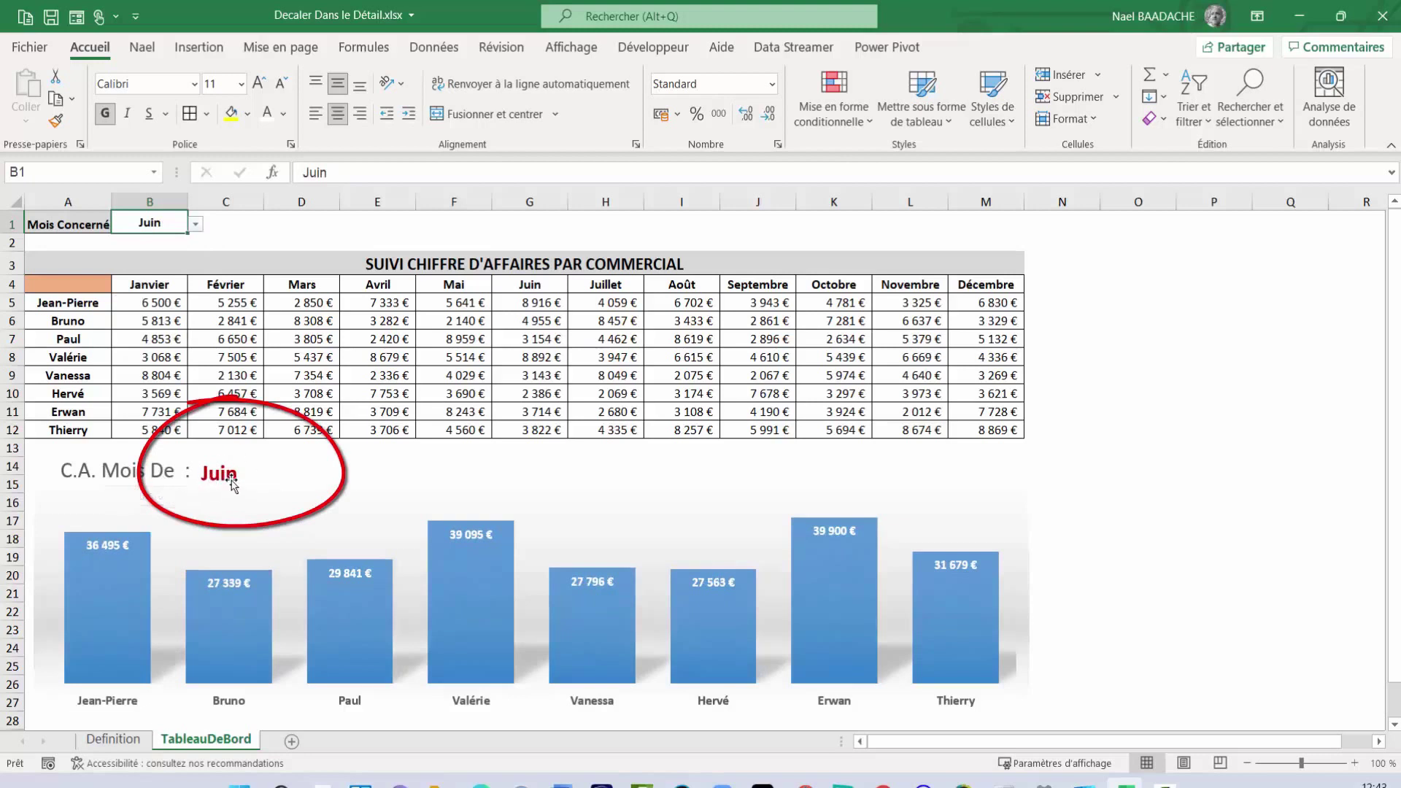
Move the chart right and give the hidden helper range A16:B24 automatic font colour
click(956, 466)
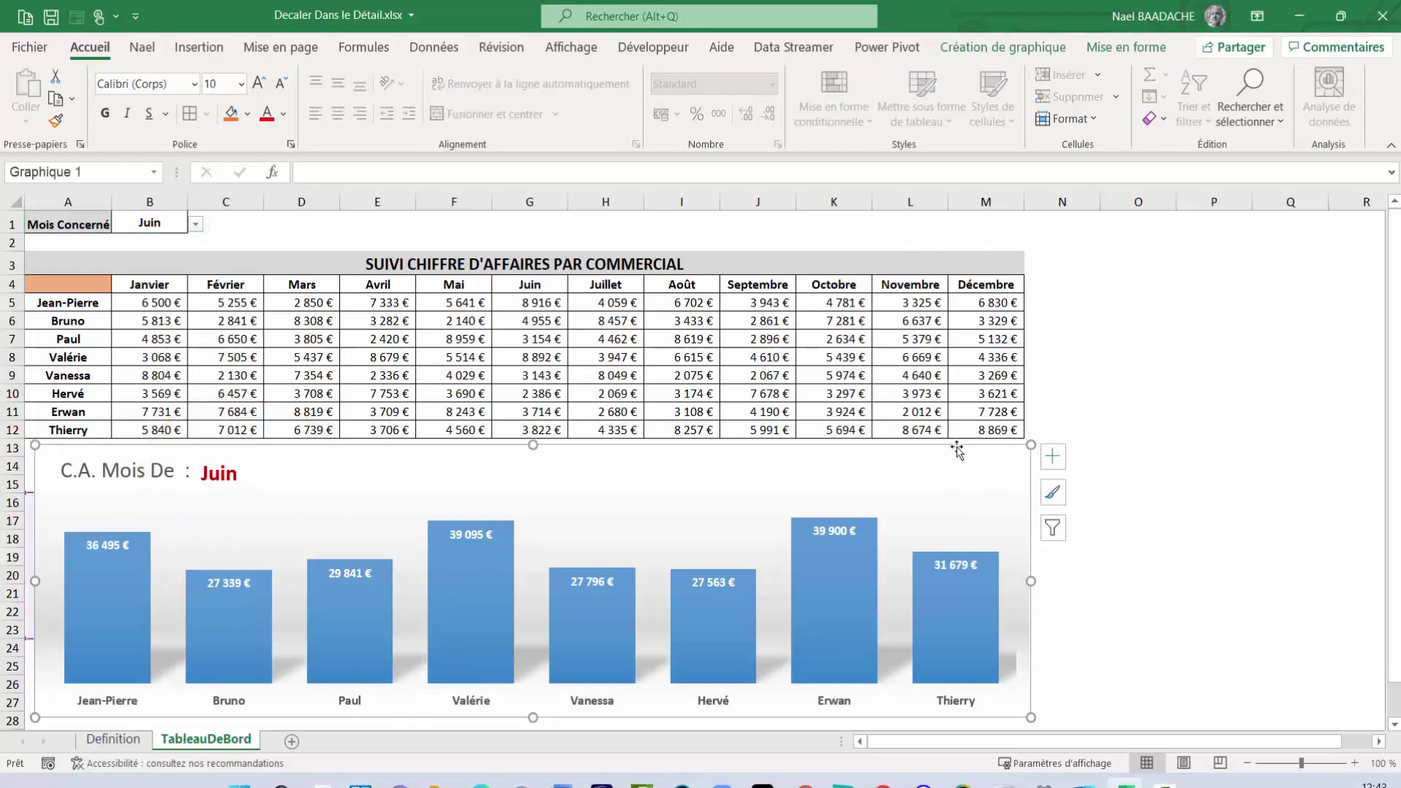
drag(957, 450, 1333, 439)
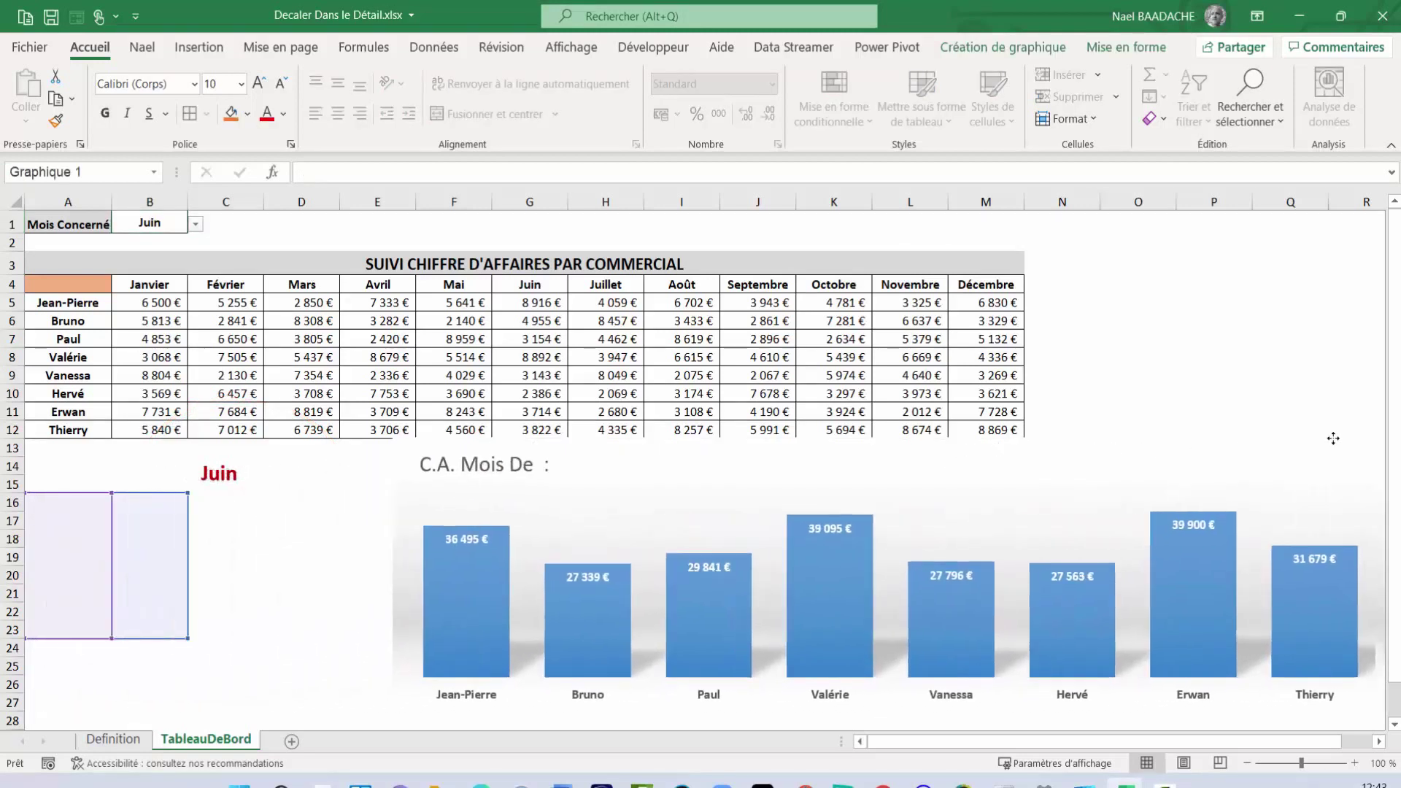
click(59, 502)
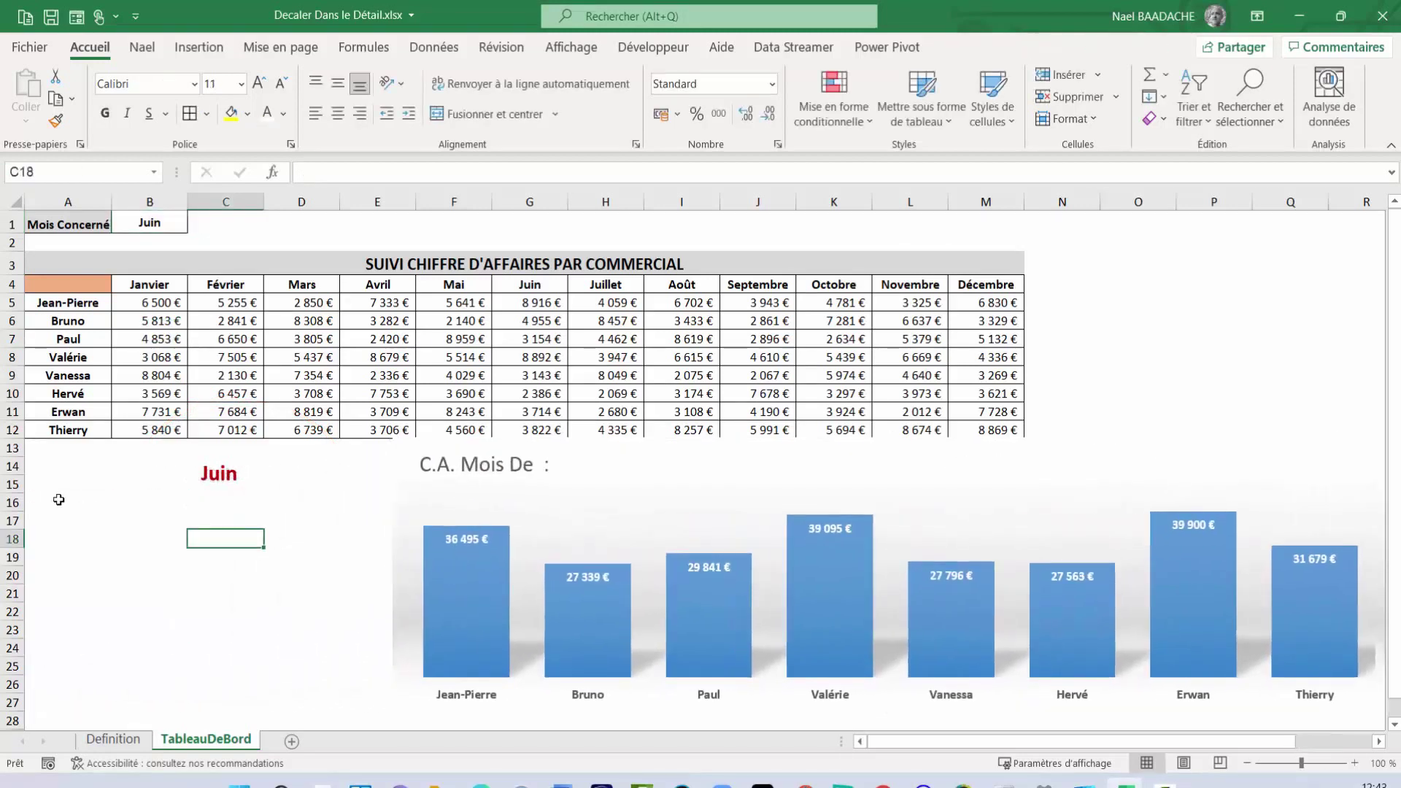
drag(66, 502, 156, 642)
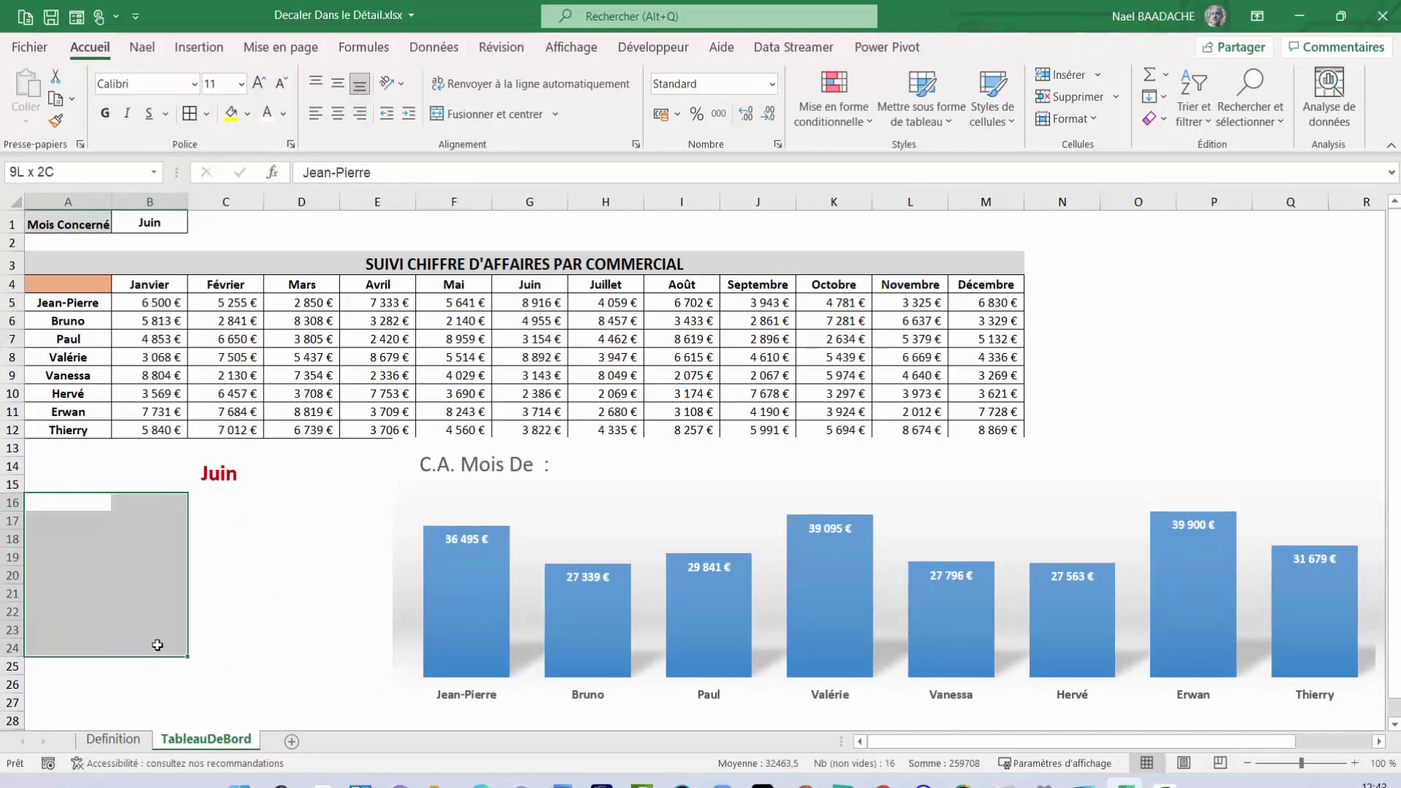
click(283, 114)
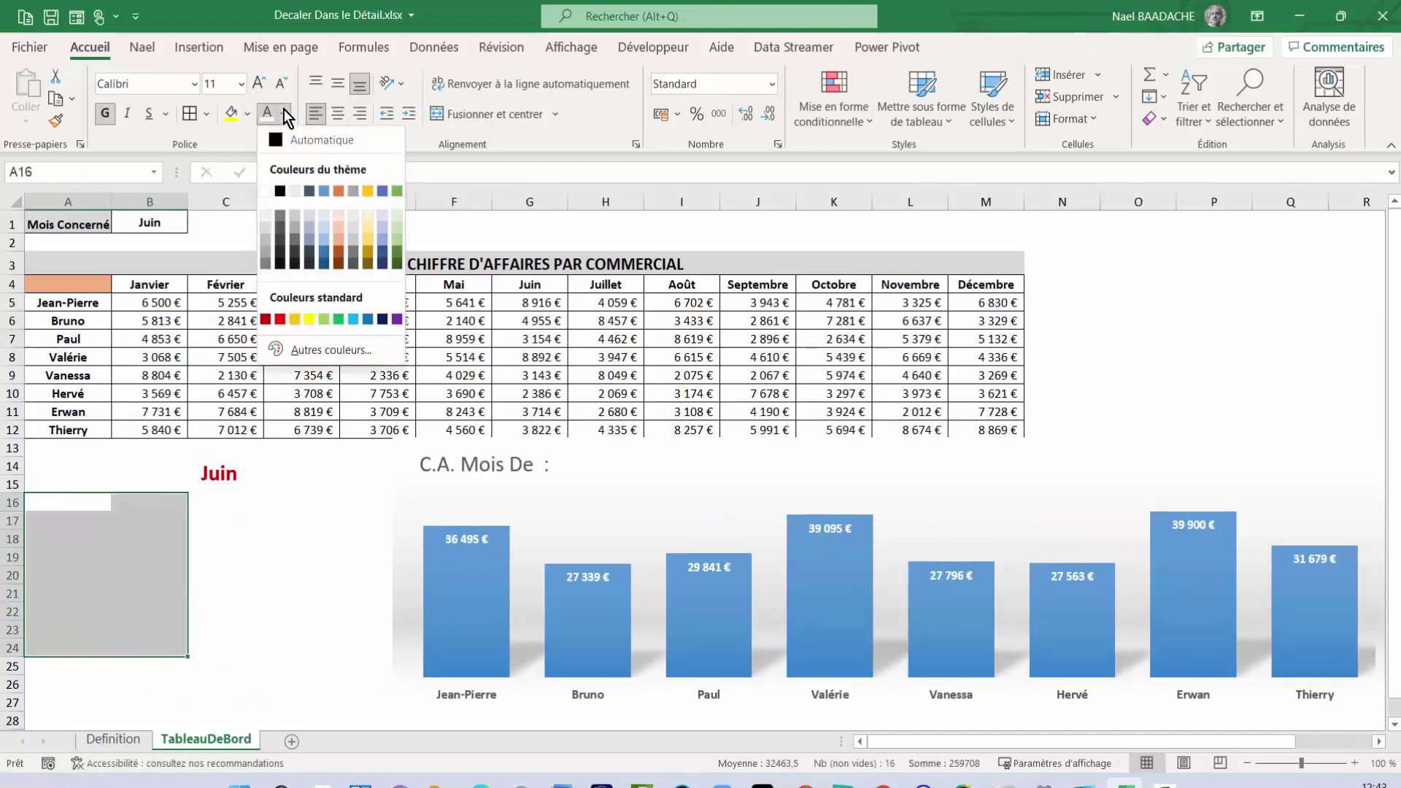
click(313, 142)
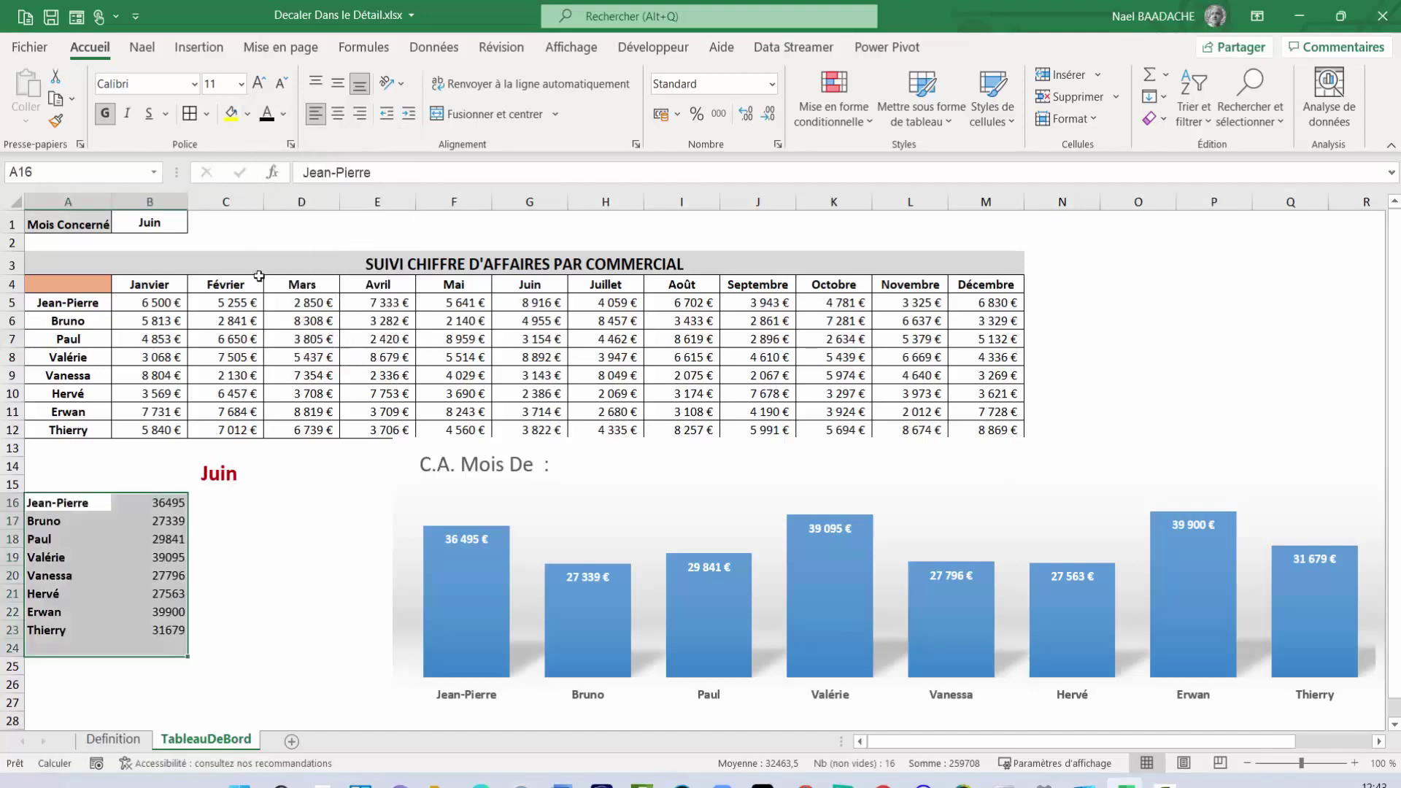
Inspect the DECALER formula in cell B16, then select the chart
click(174, 509)
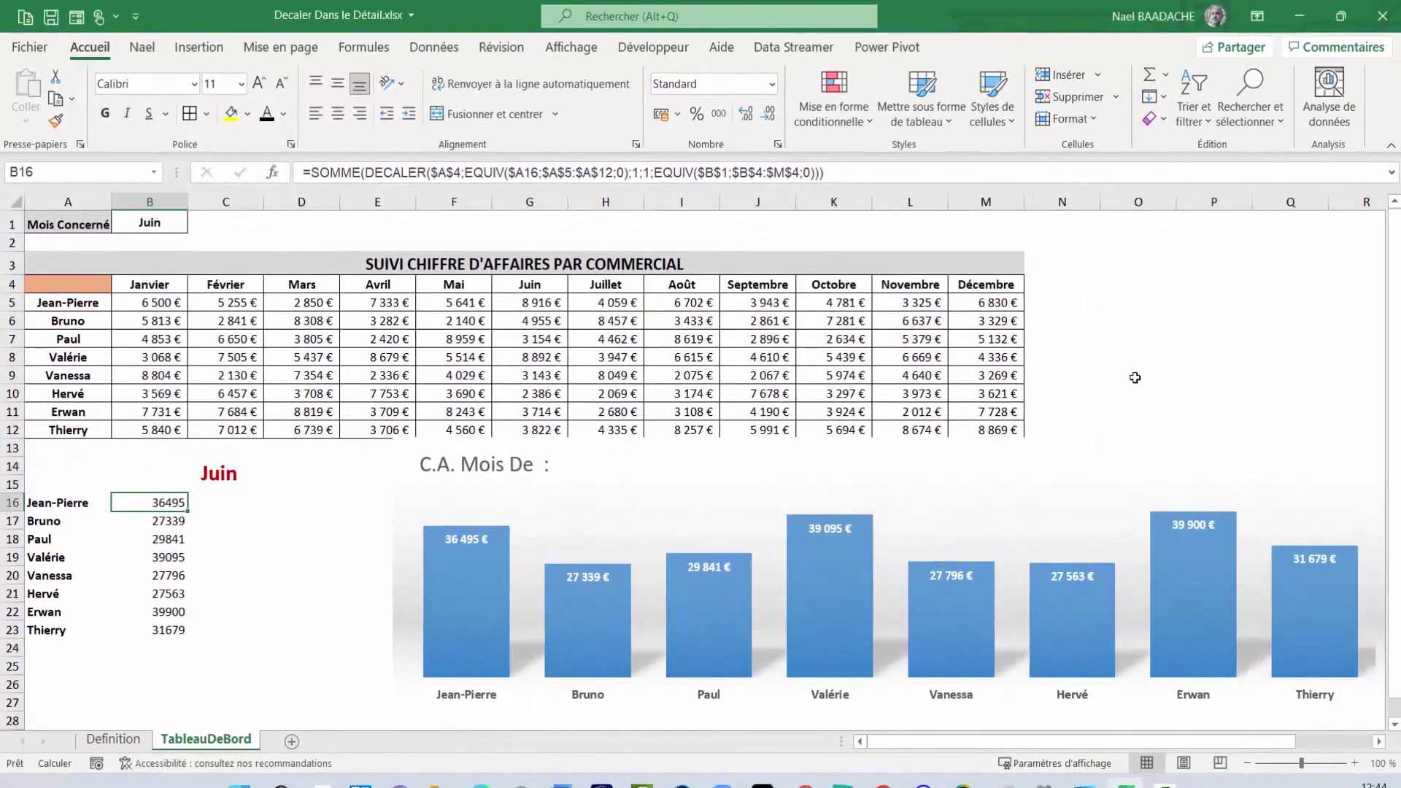
click(1122, 361)
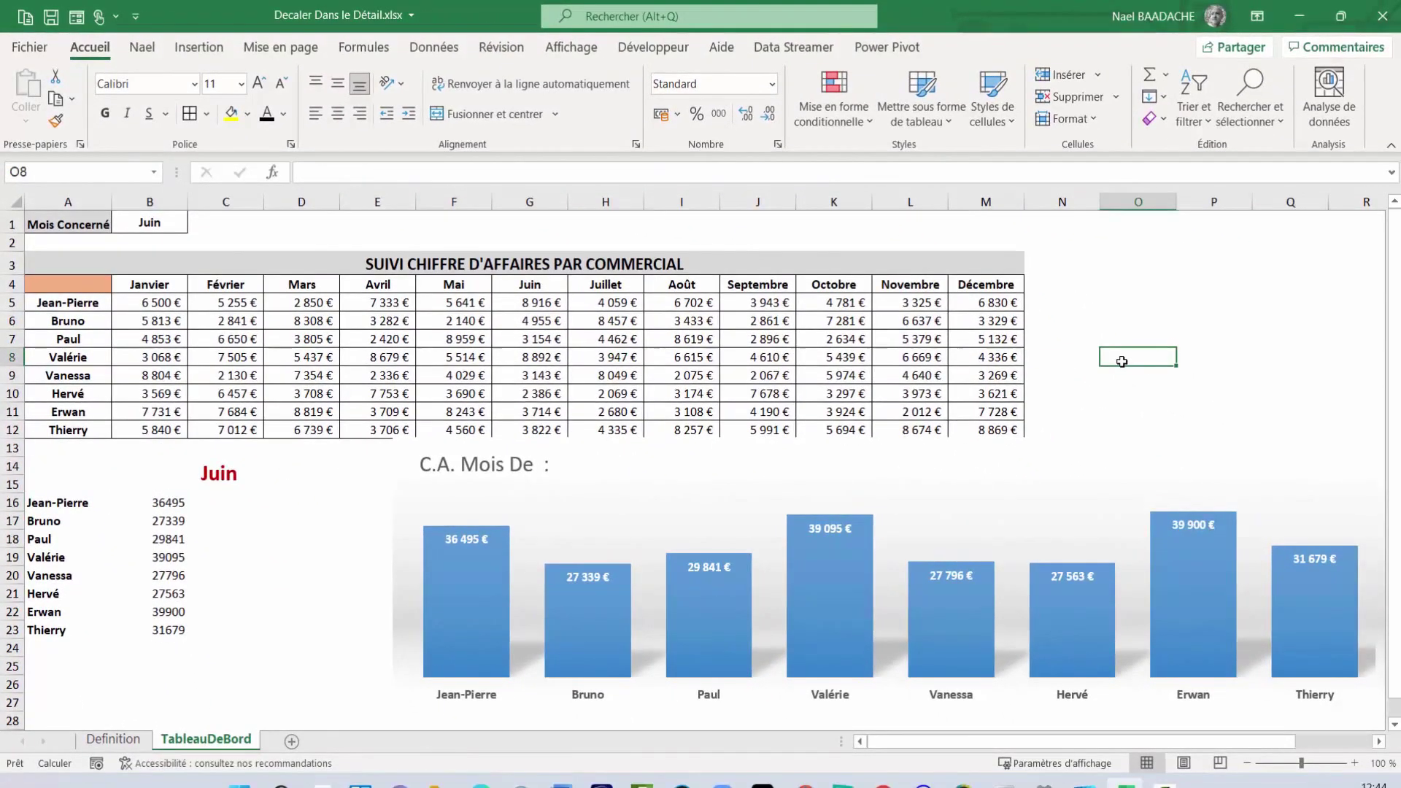
click(1095, 305)
click(178, 504)
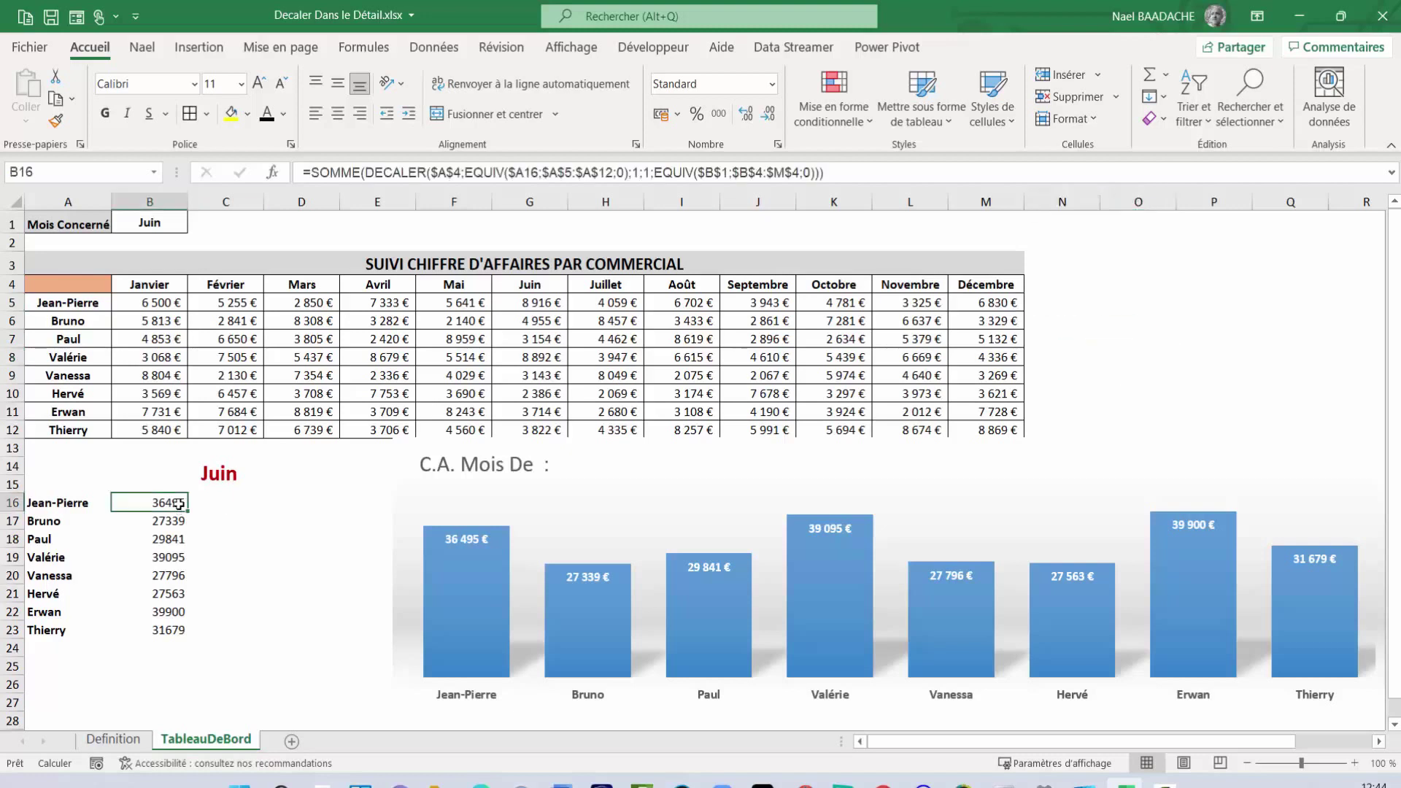
click(1086, 302)
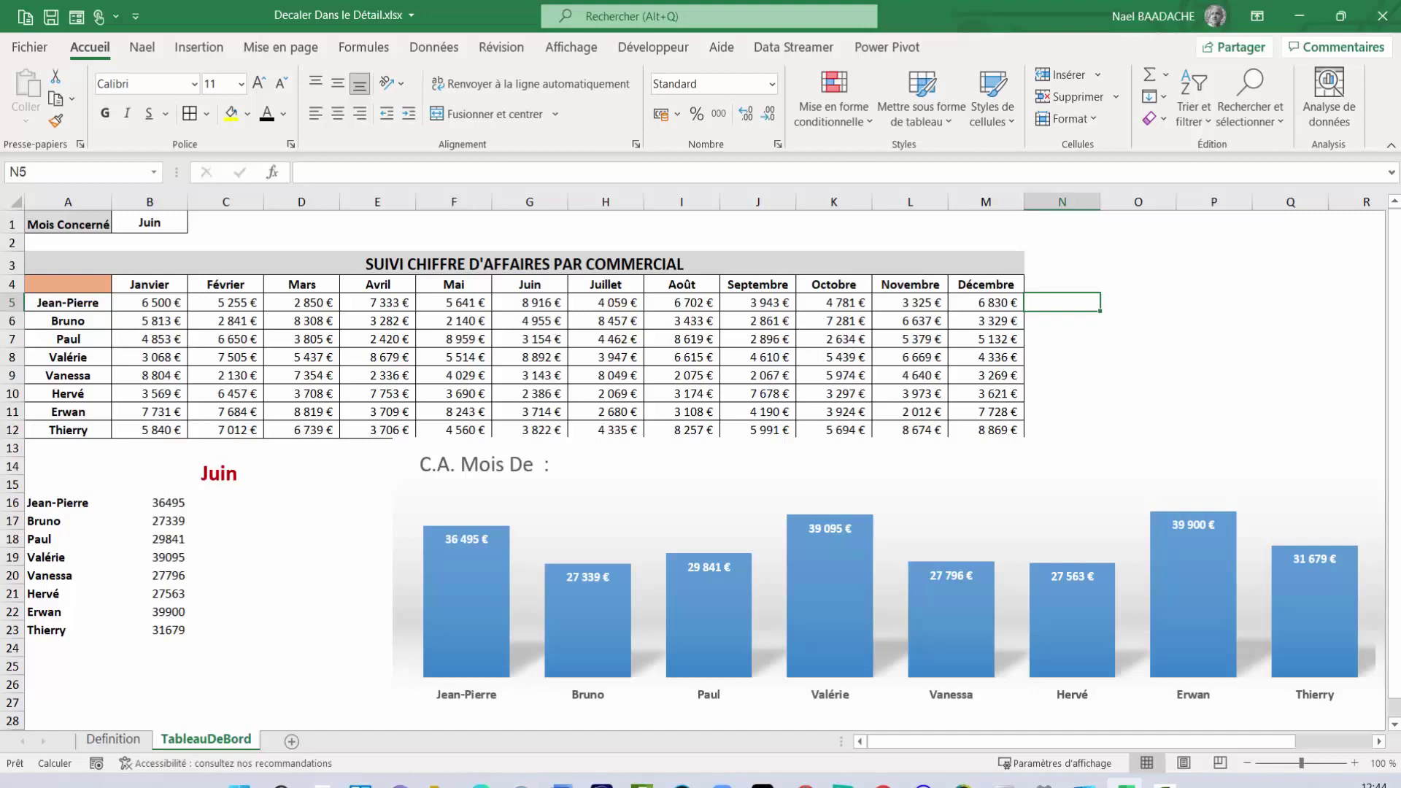
click(1145, 466)
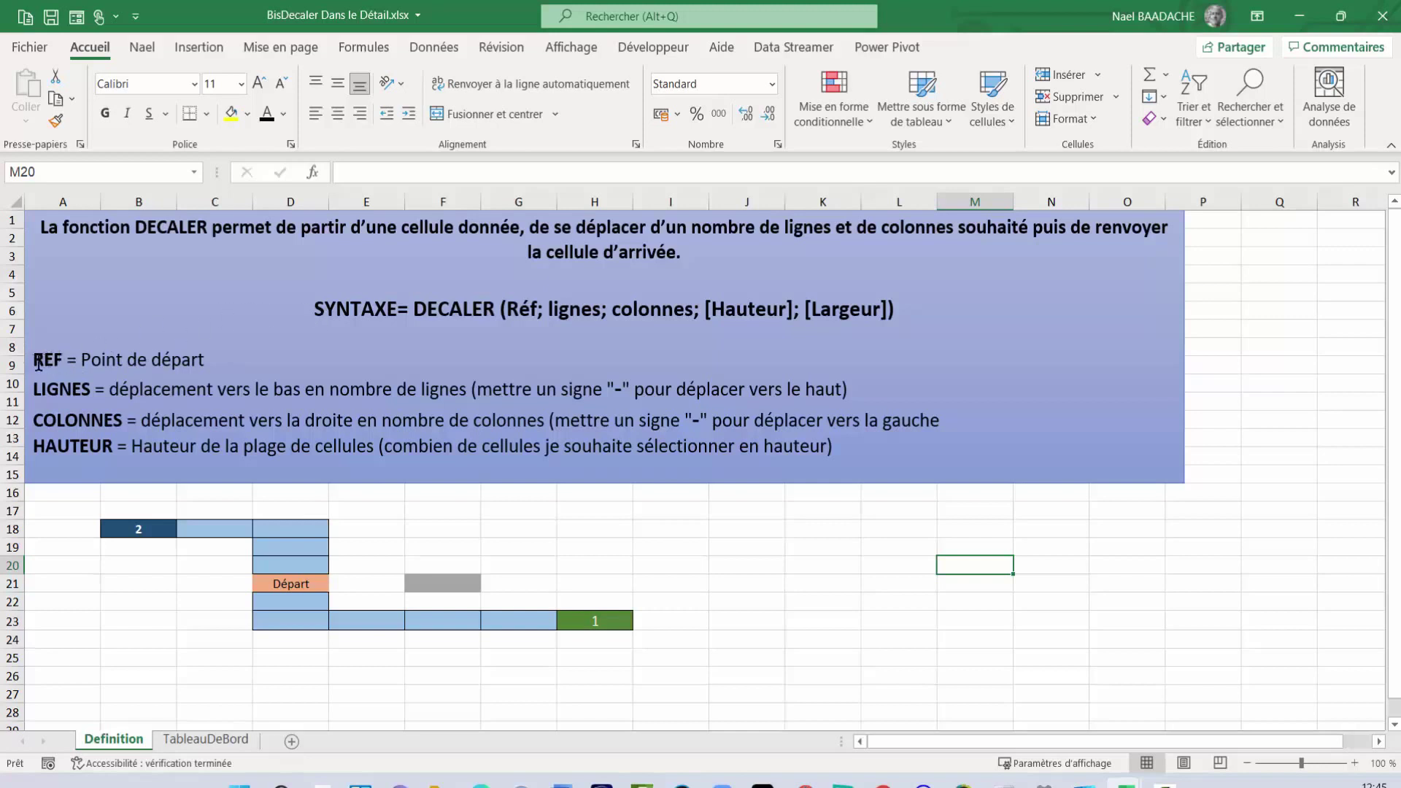
drag(33, 359, 890, 469)
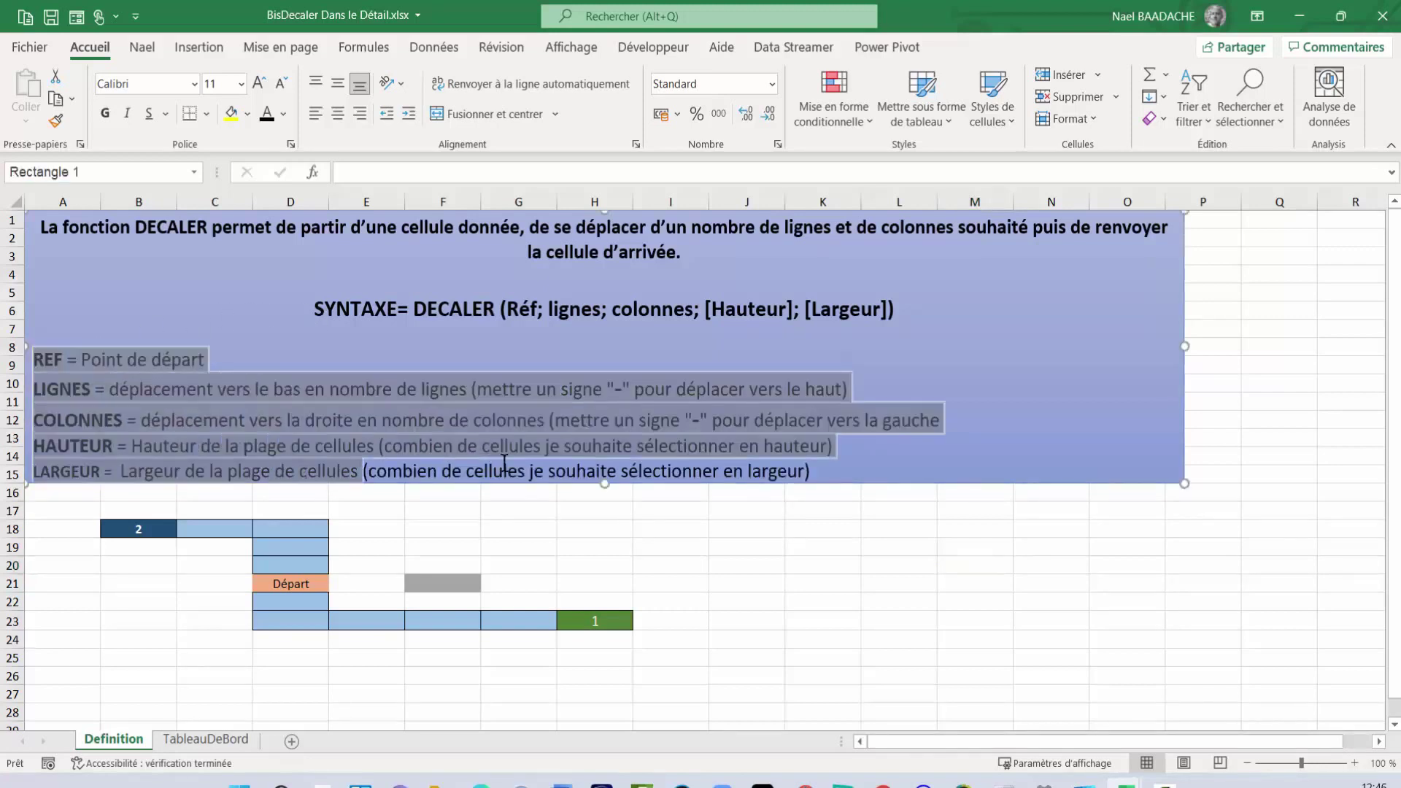
click(765, 597)
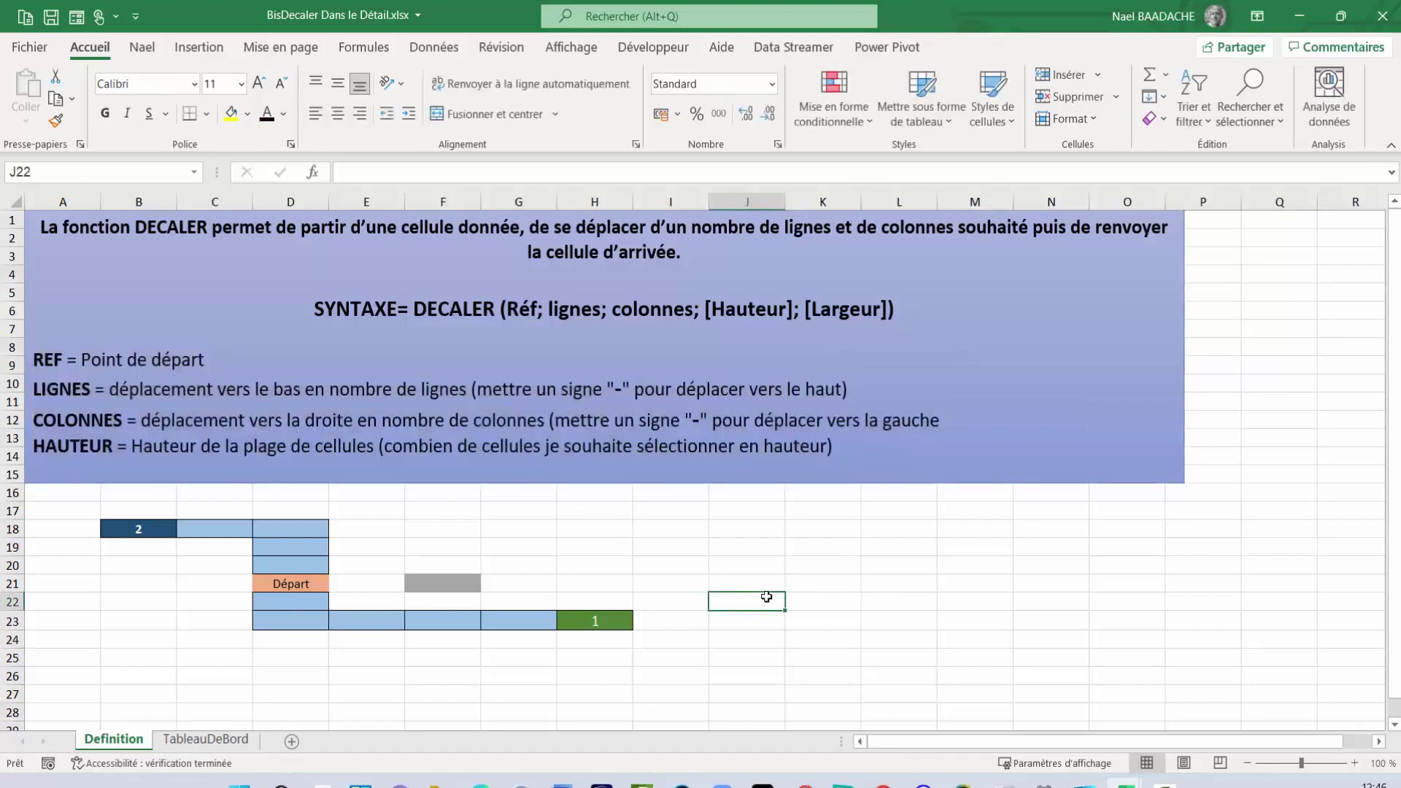
click(445, 586)
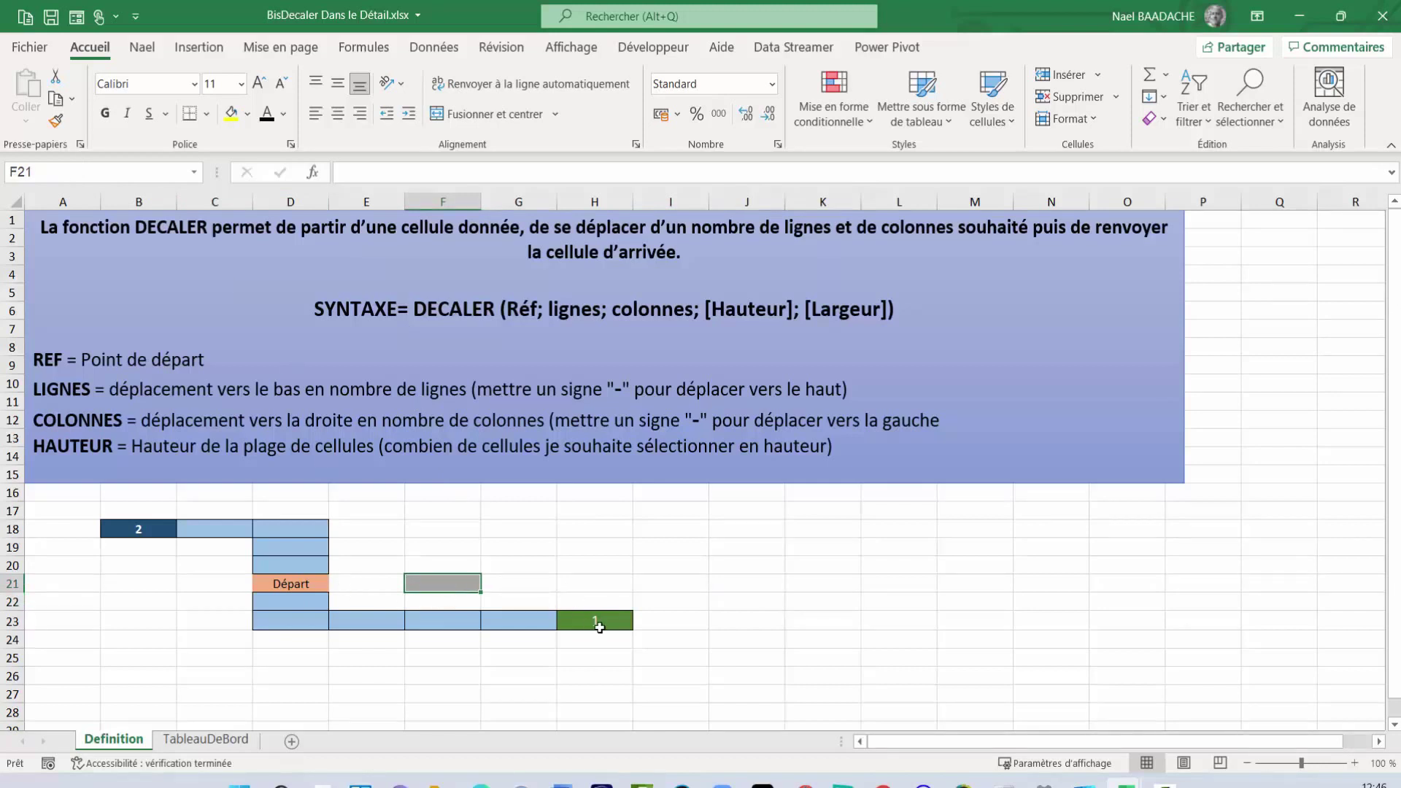
click(599, 622)
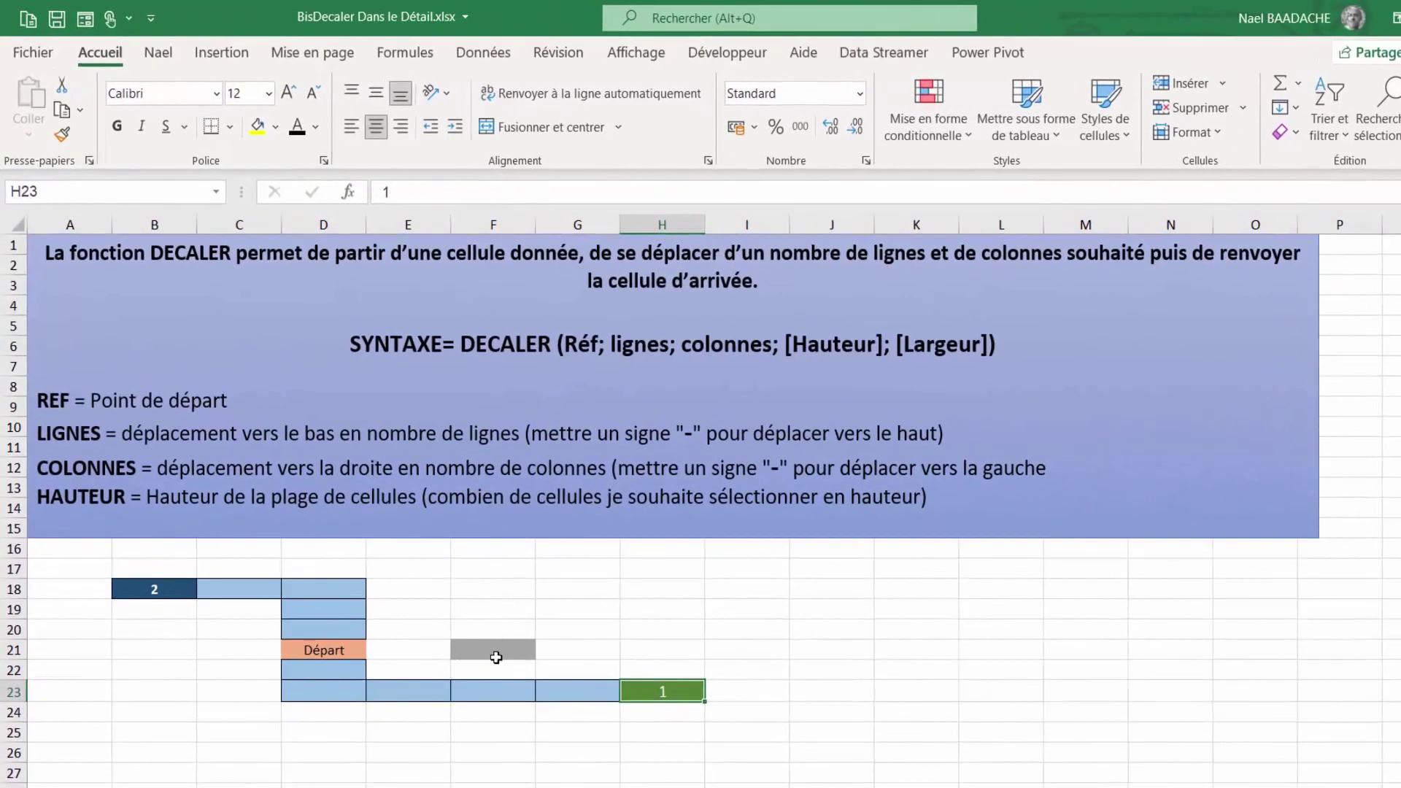
click(495, 656)
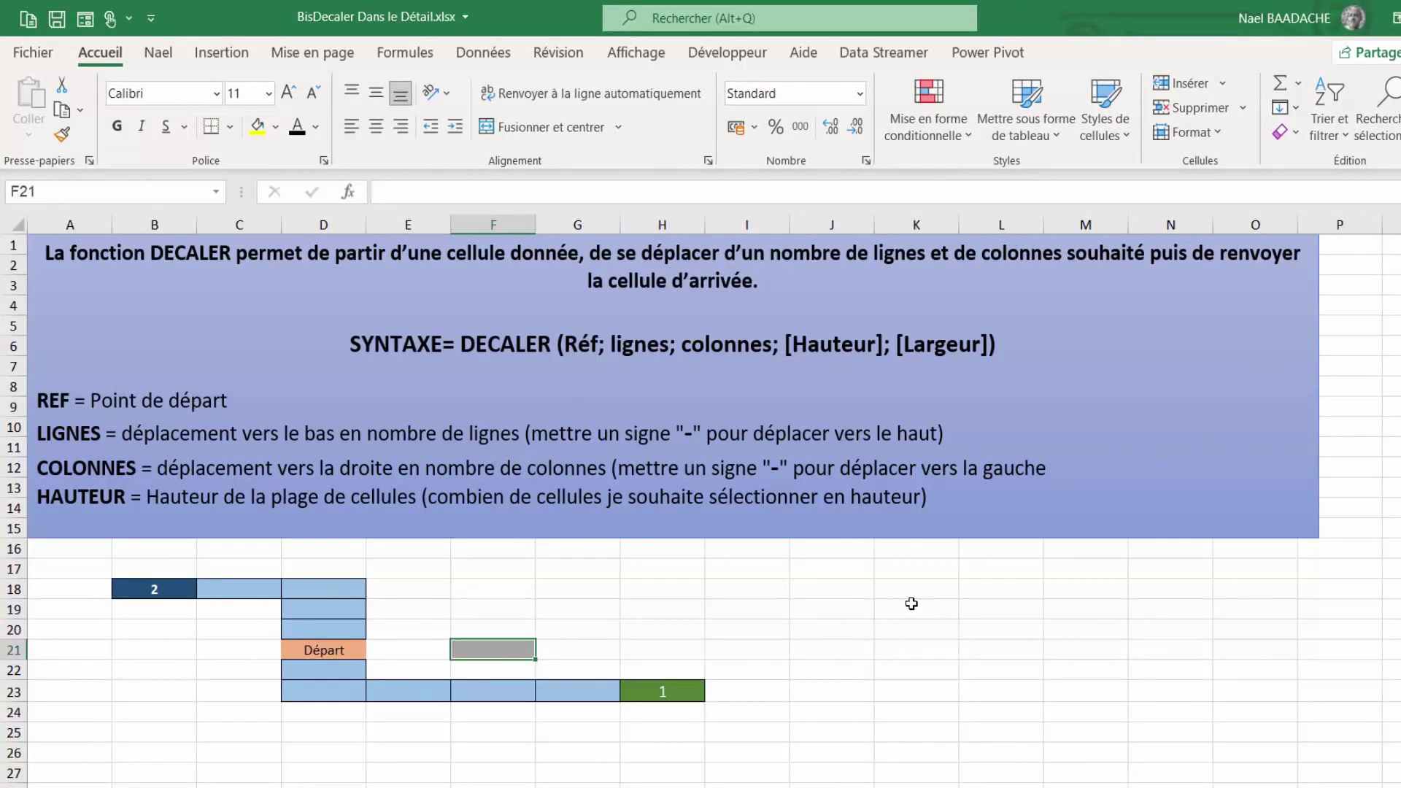
Enter =DECALER(D21;2;4; in F21, using the Départ cell D21 as the start
text(=)
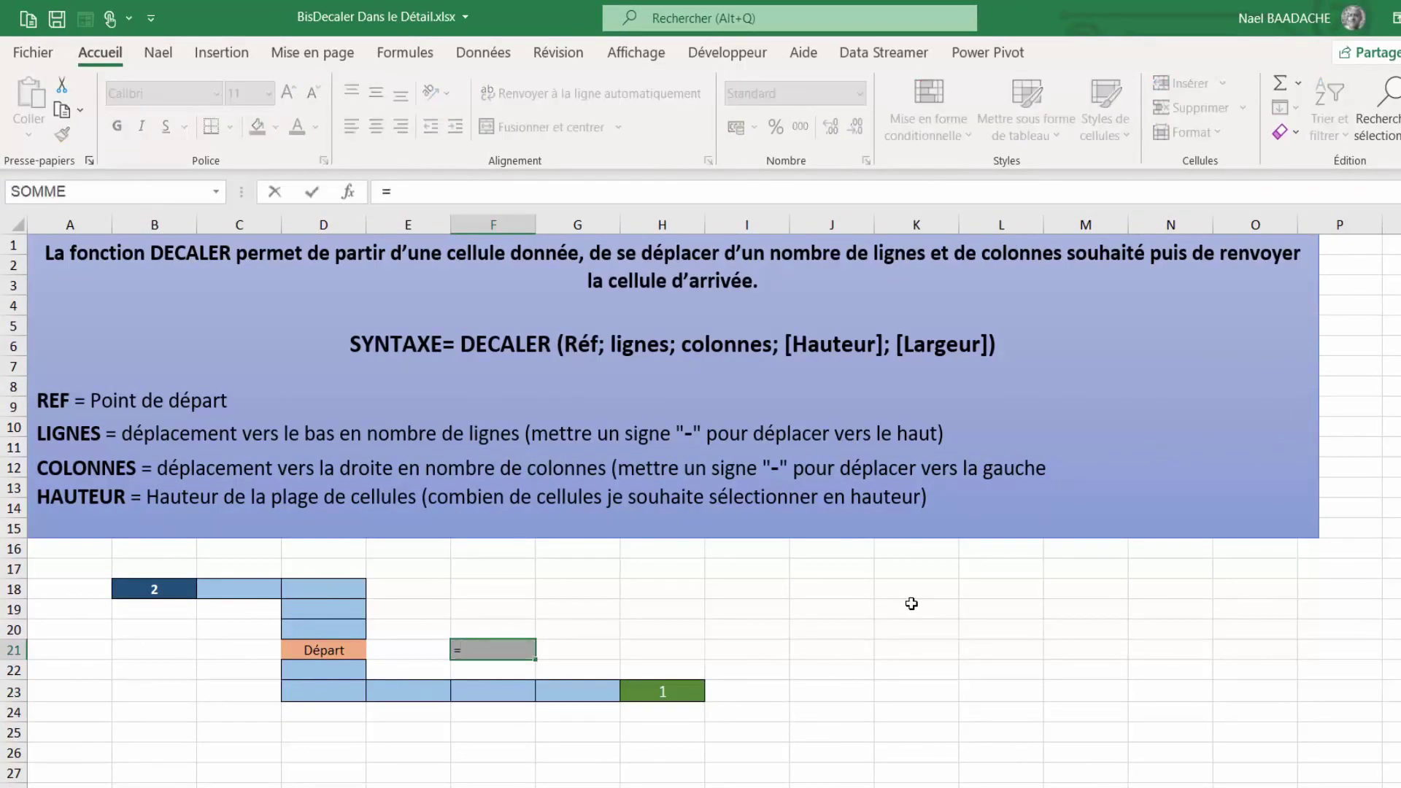
text(DECA)
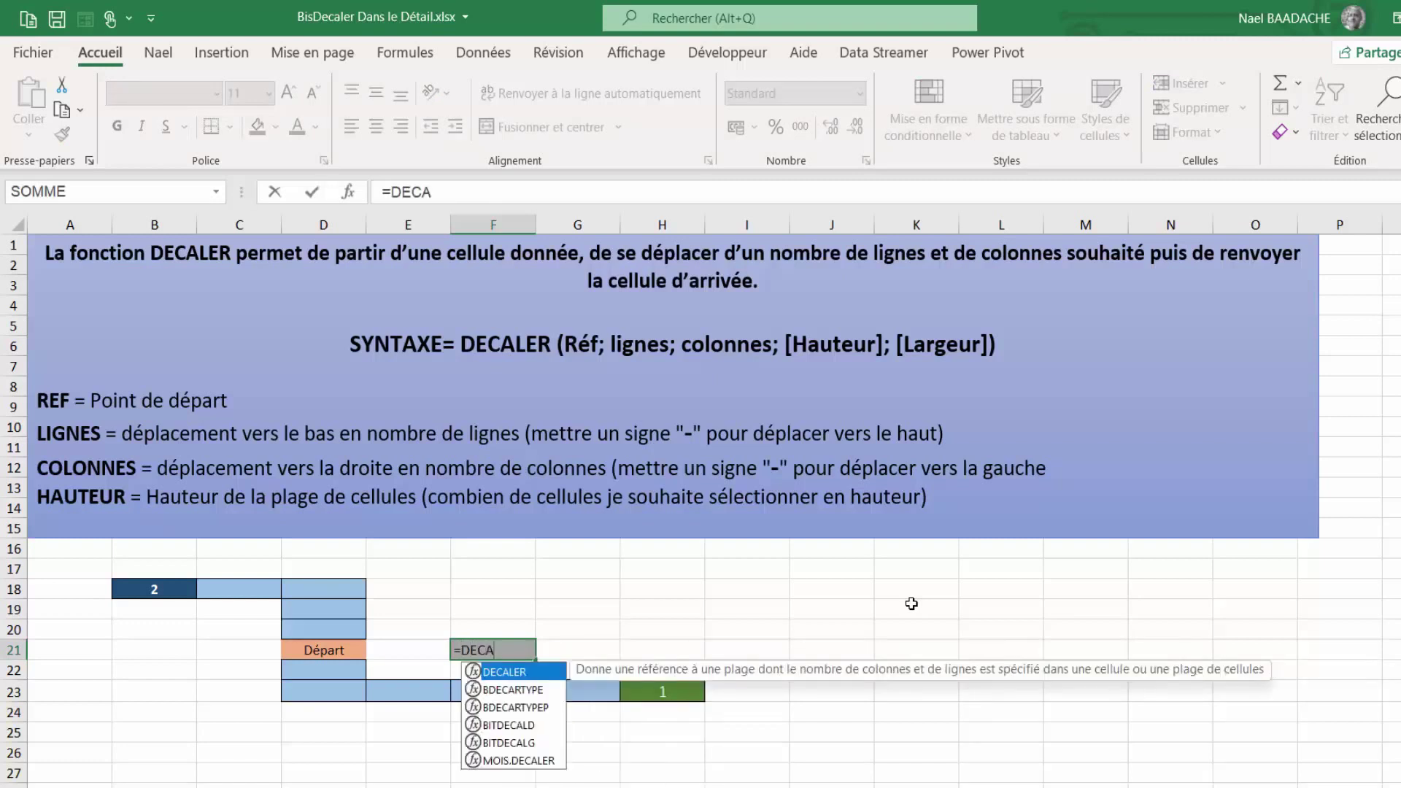
text(LER()
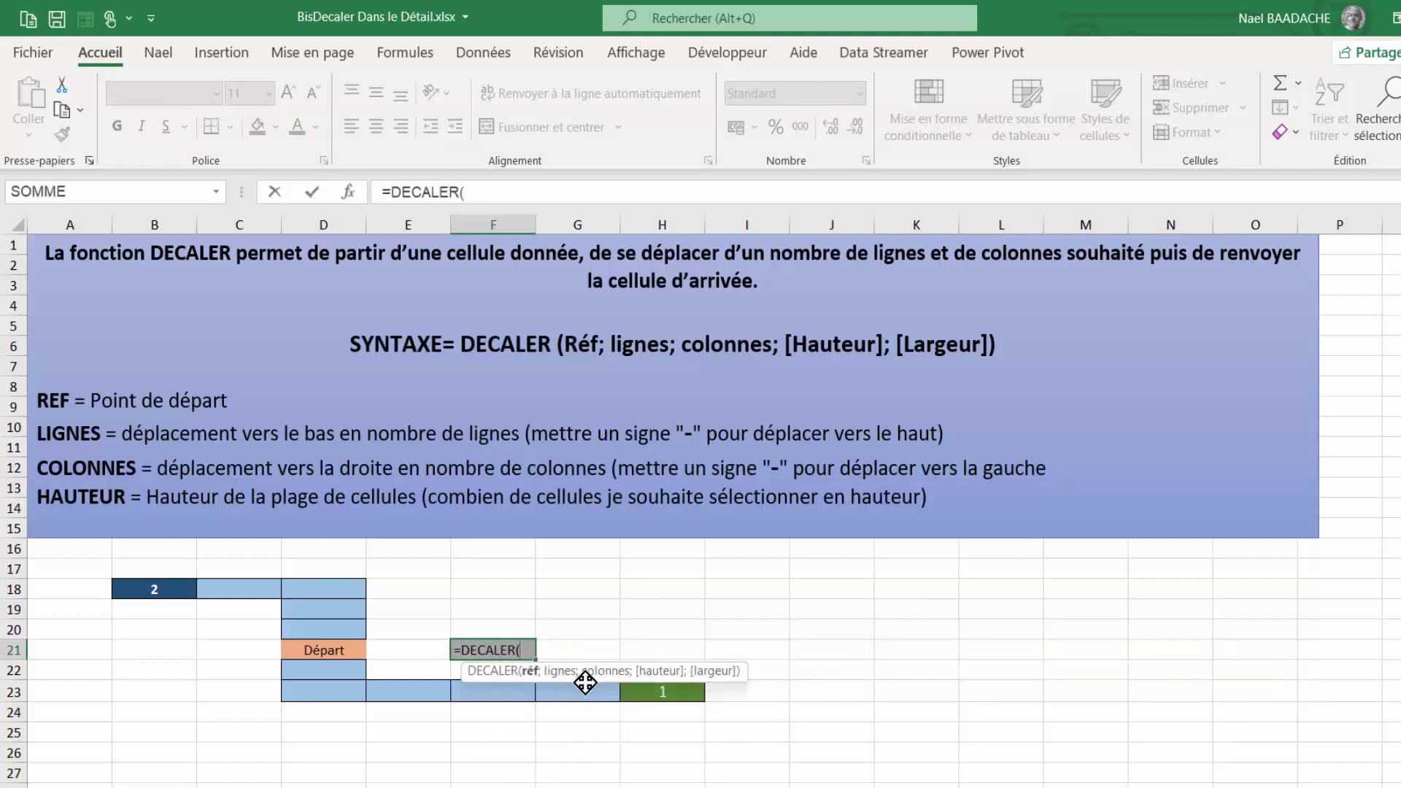
mouse_move(585, 679)
mouse_down()
mouse_move(745, 644)
mouse_move(723, 597)
mouse_up()
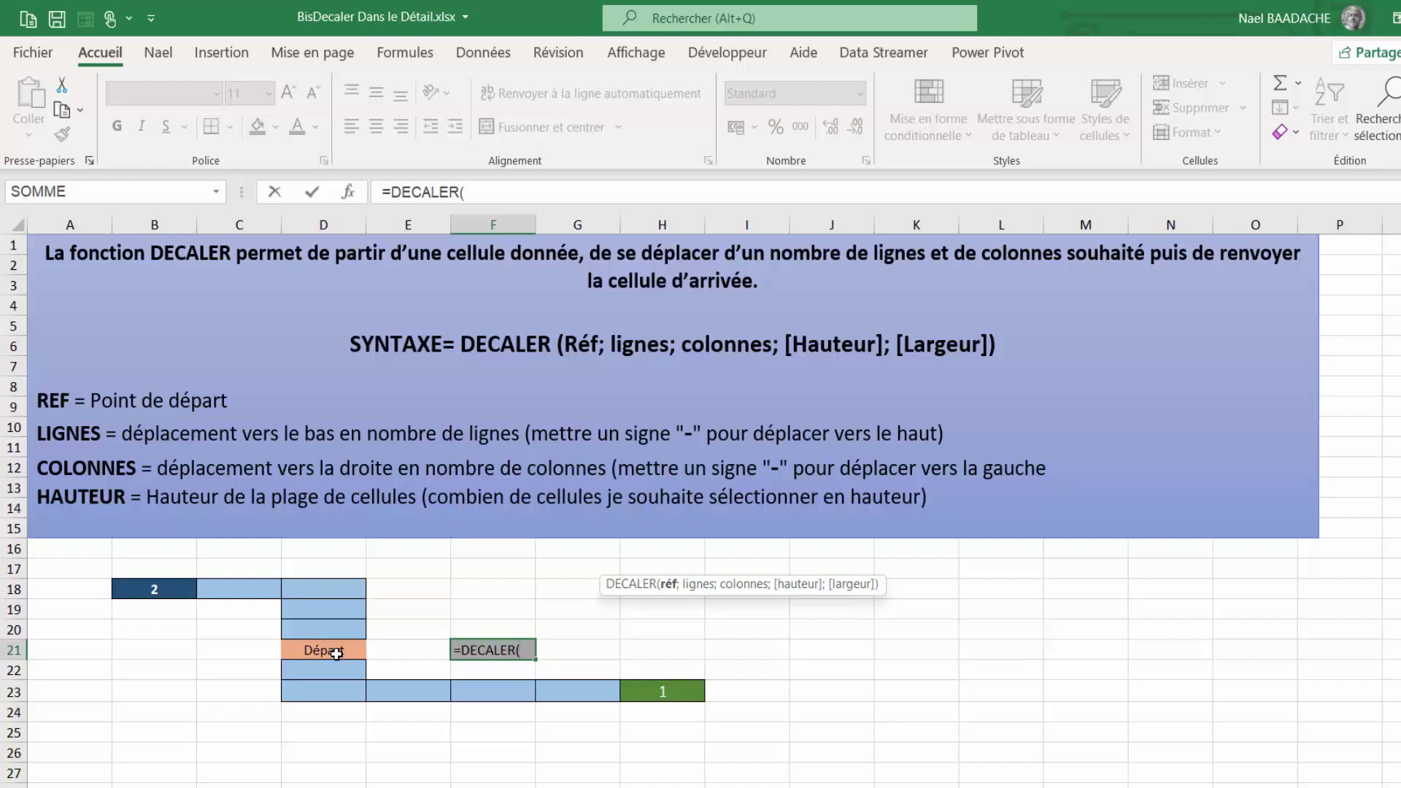
click(336, 654)
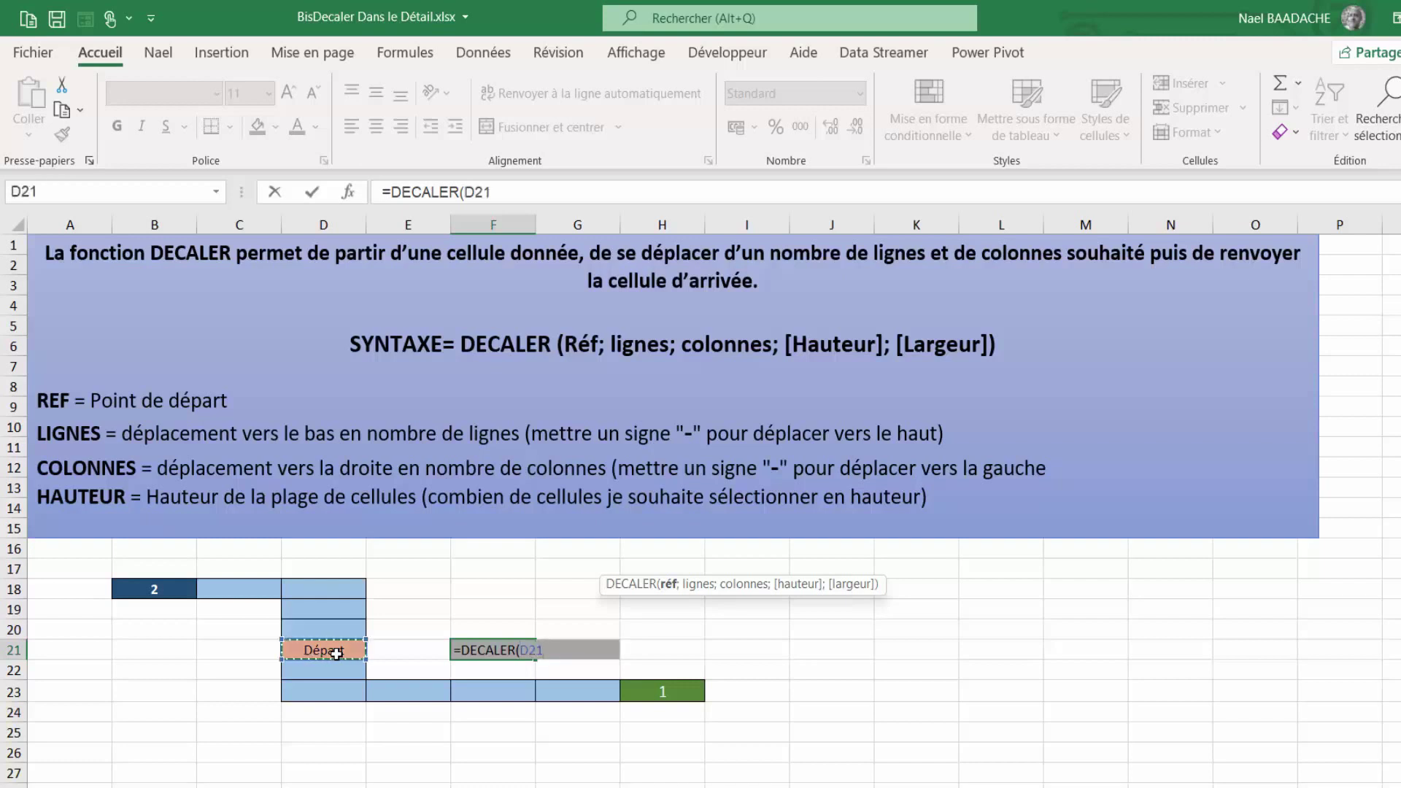
text(;2)
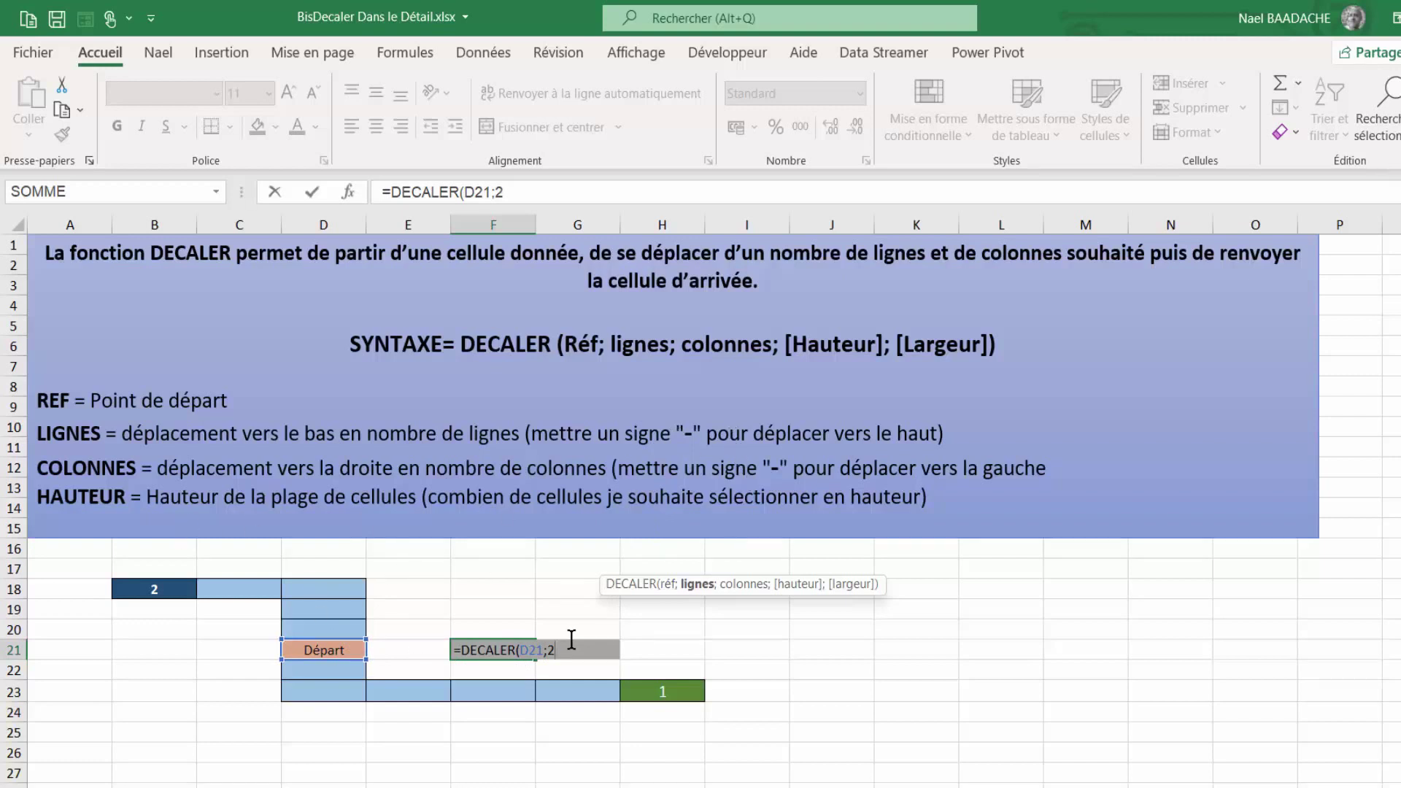
text(;4)
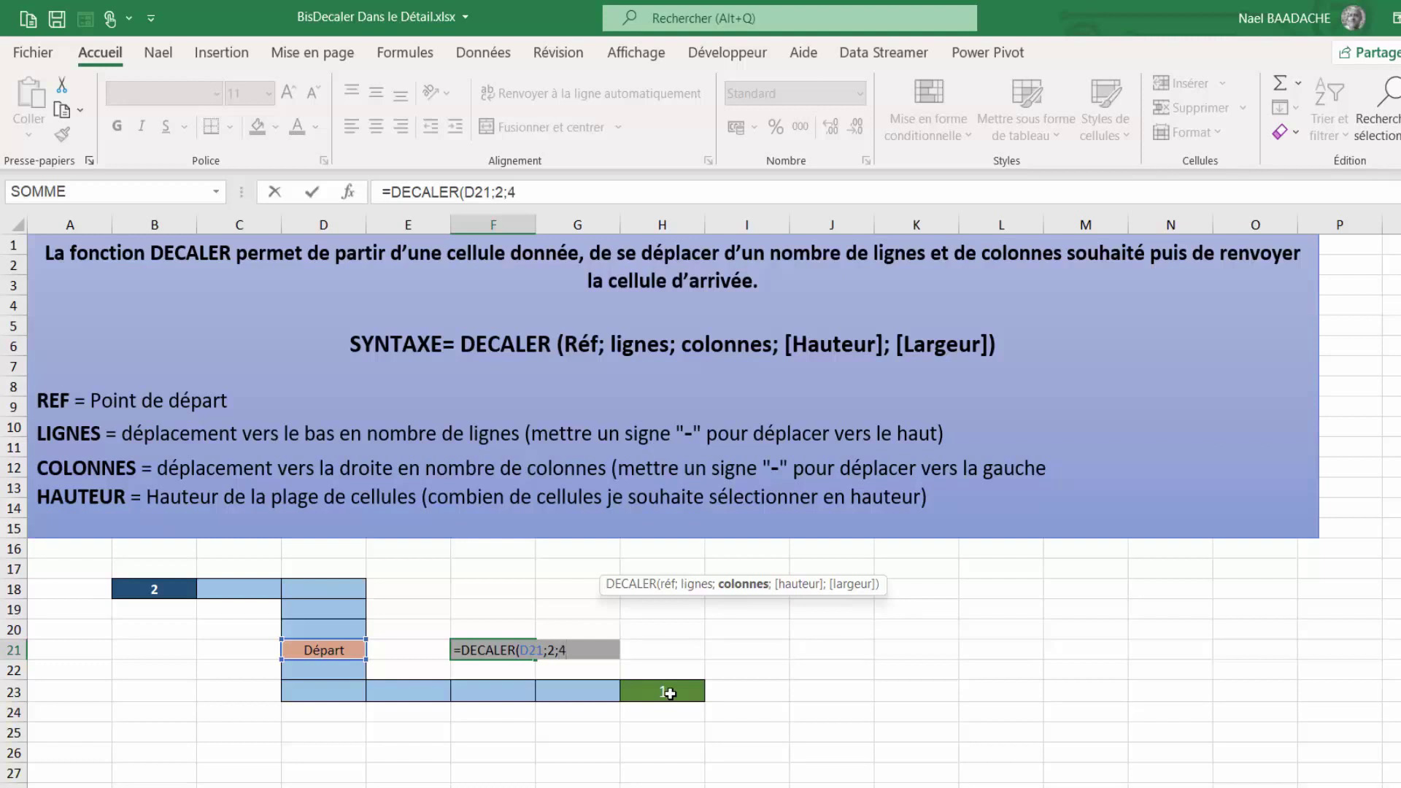
text(;)
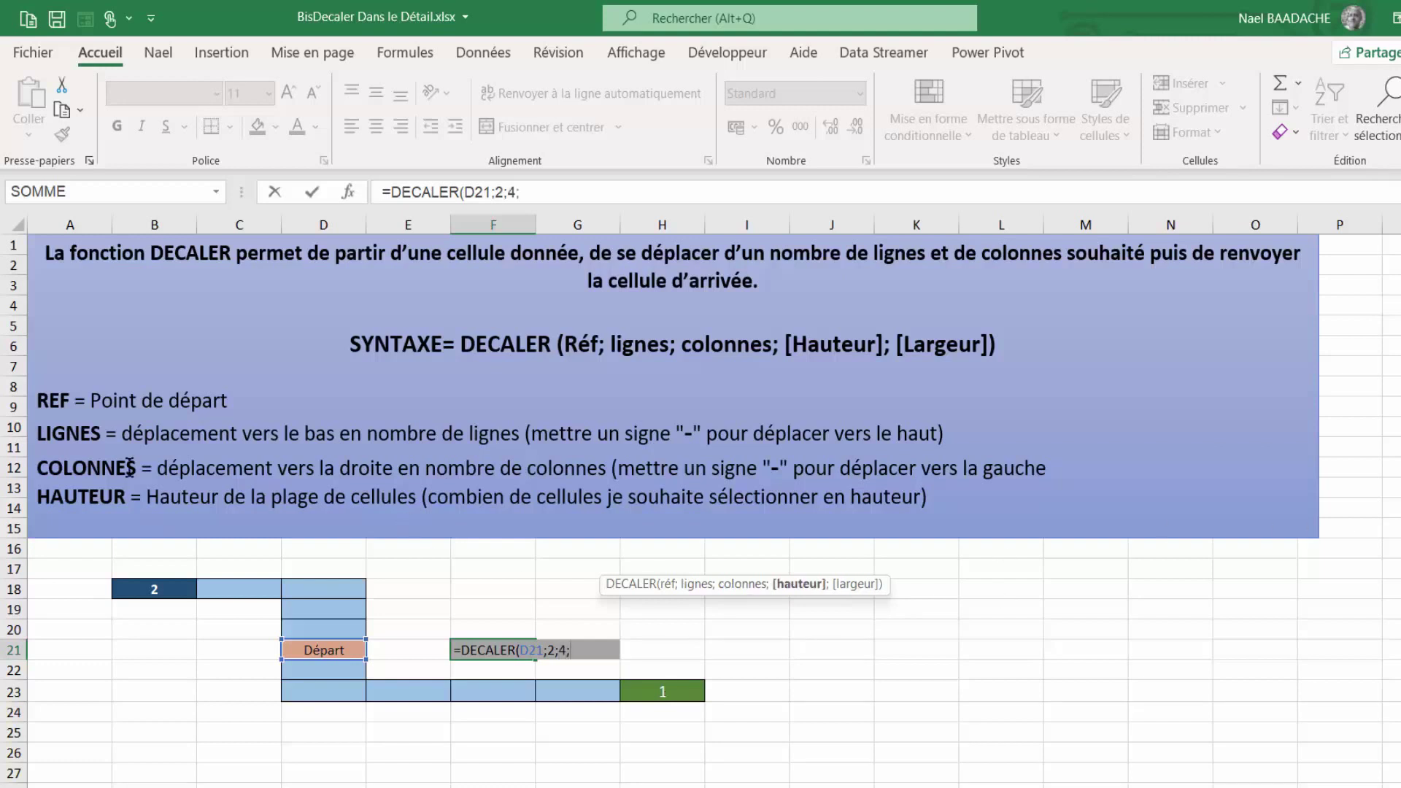
Stretch the explanation box down to row 16 to reveal LARGEUR, and edit F21 again
click(382, 540)
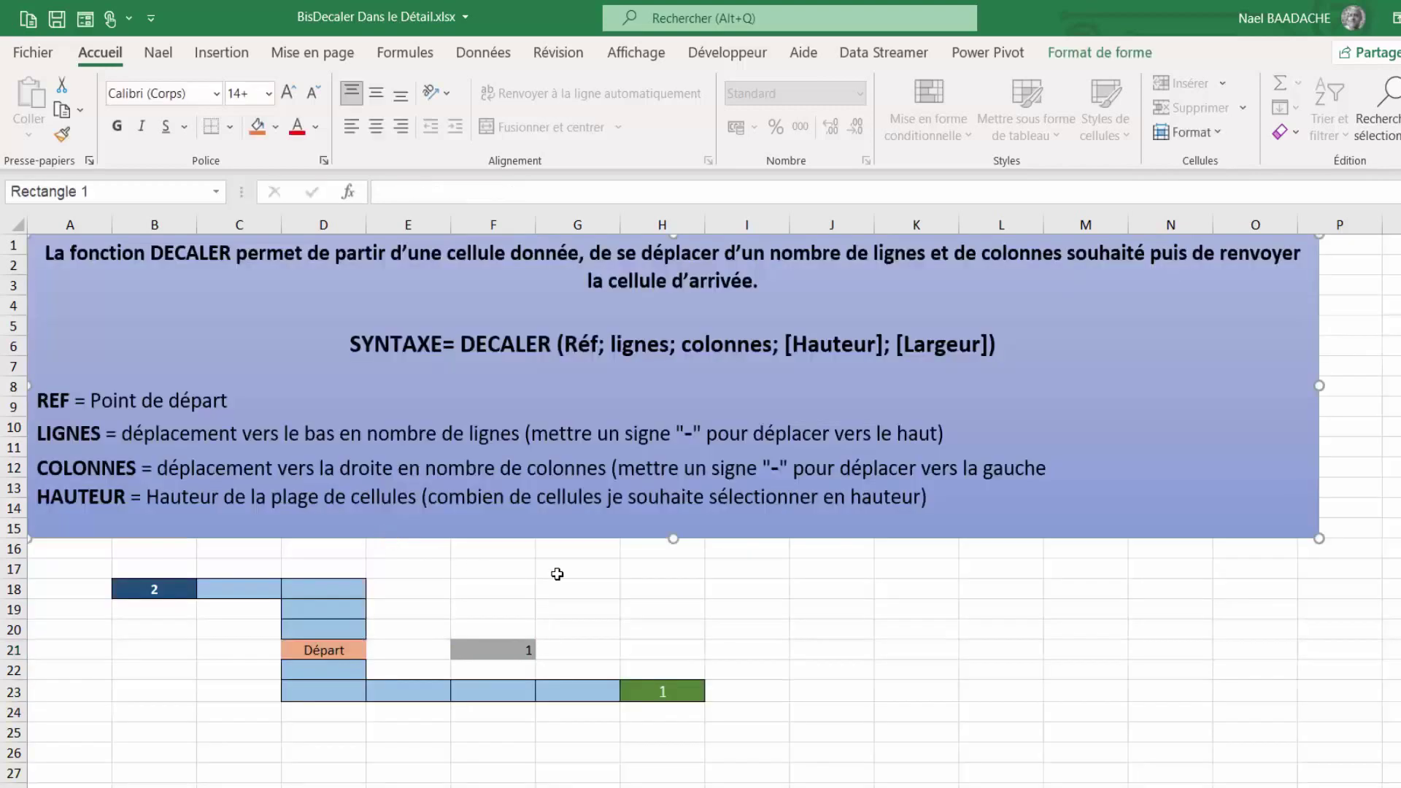
drag(671, 540, 670, 555)
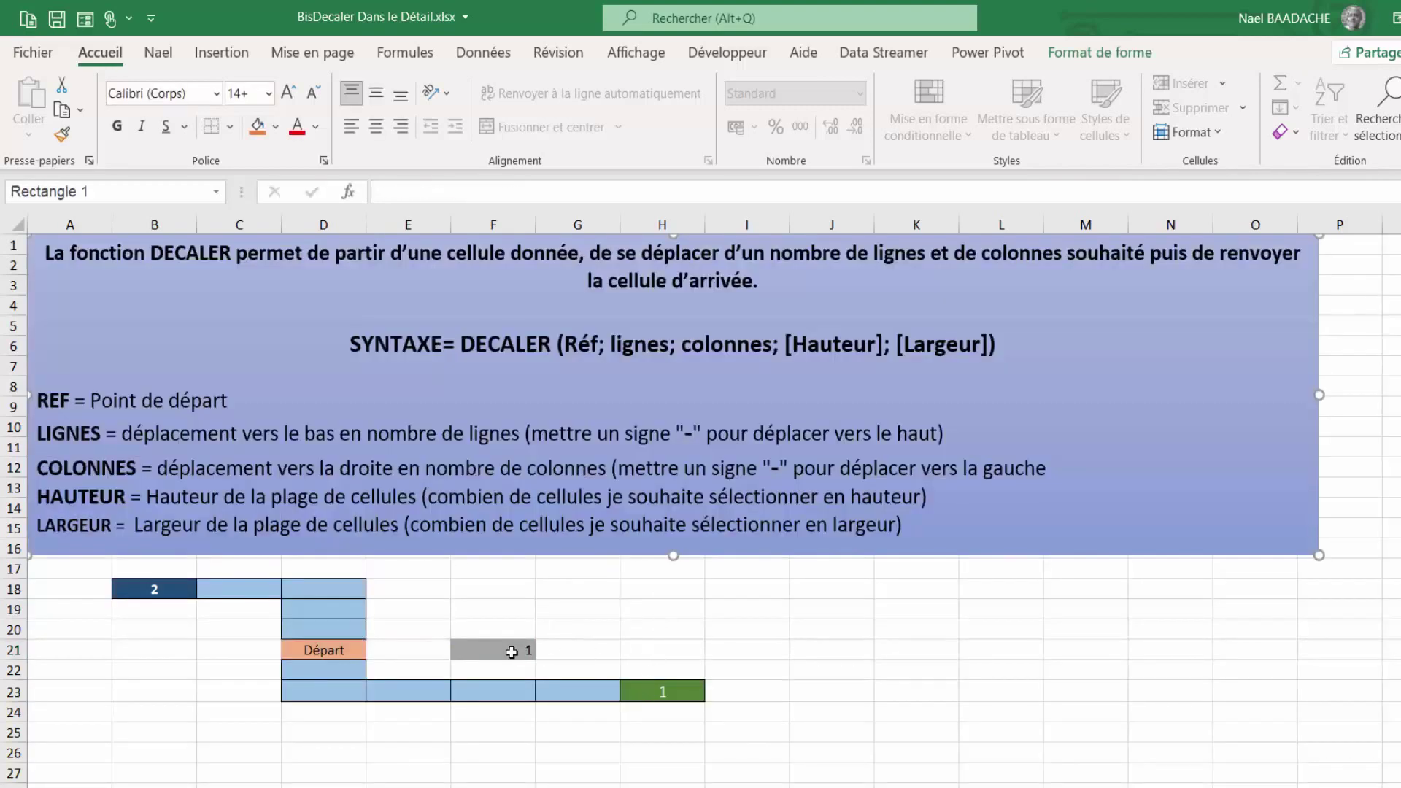
click(511, 651)
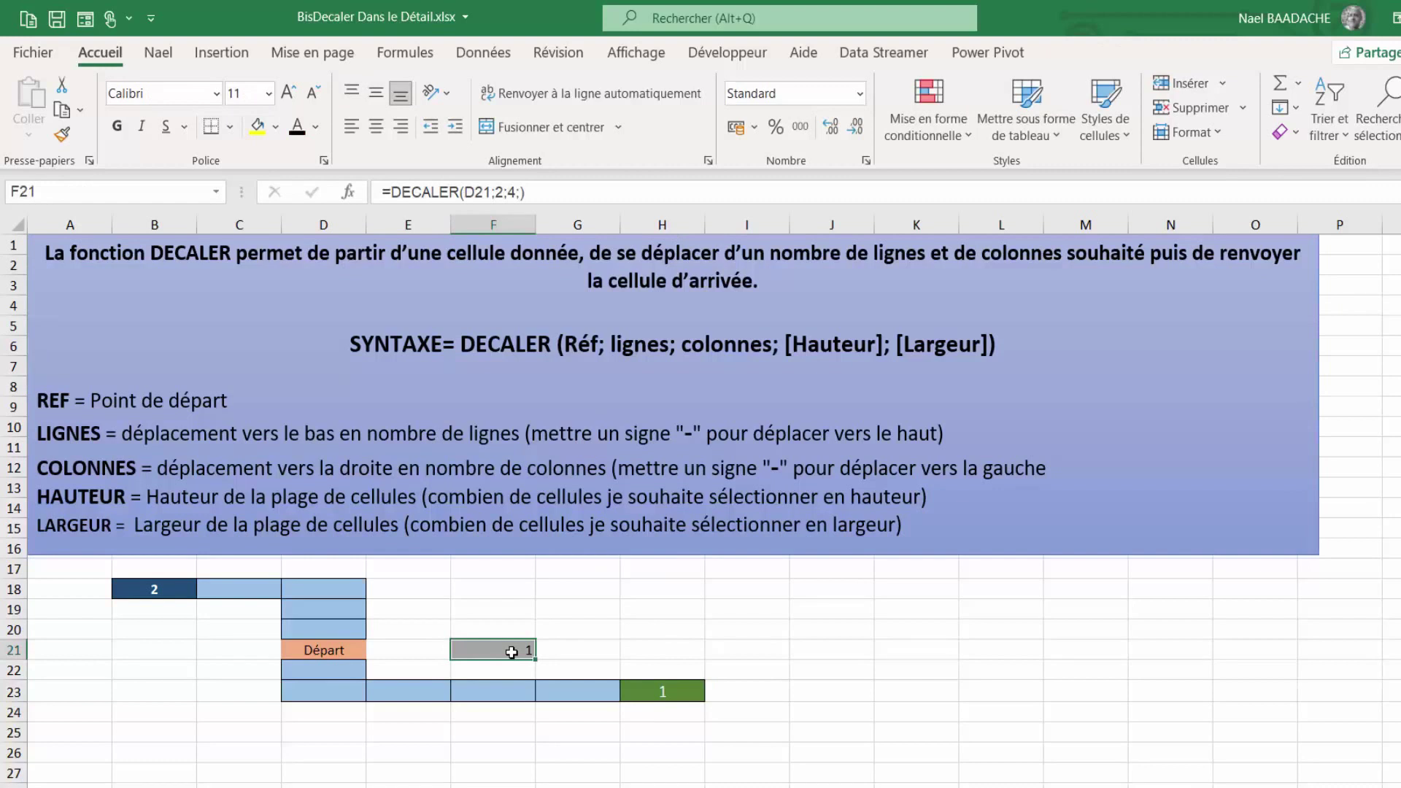
double_click(511, 652)
Replace the formula's ending so F21 reads =DECALER(D21;2;4;1;1), returning 1
key(BackSpace)
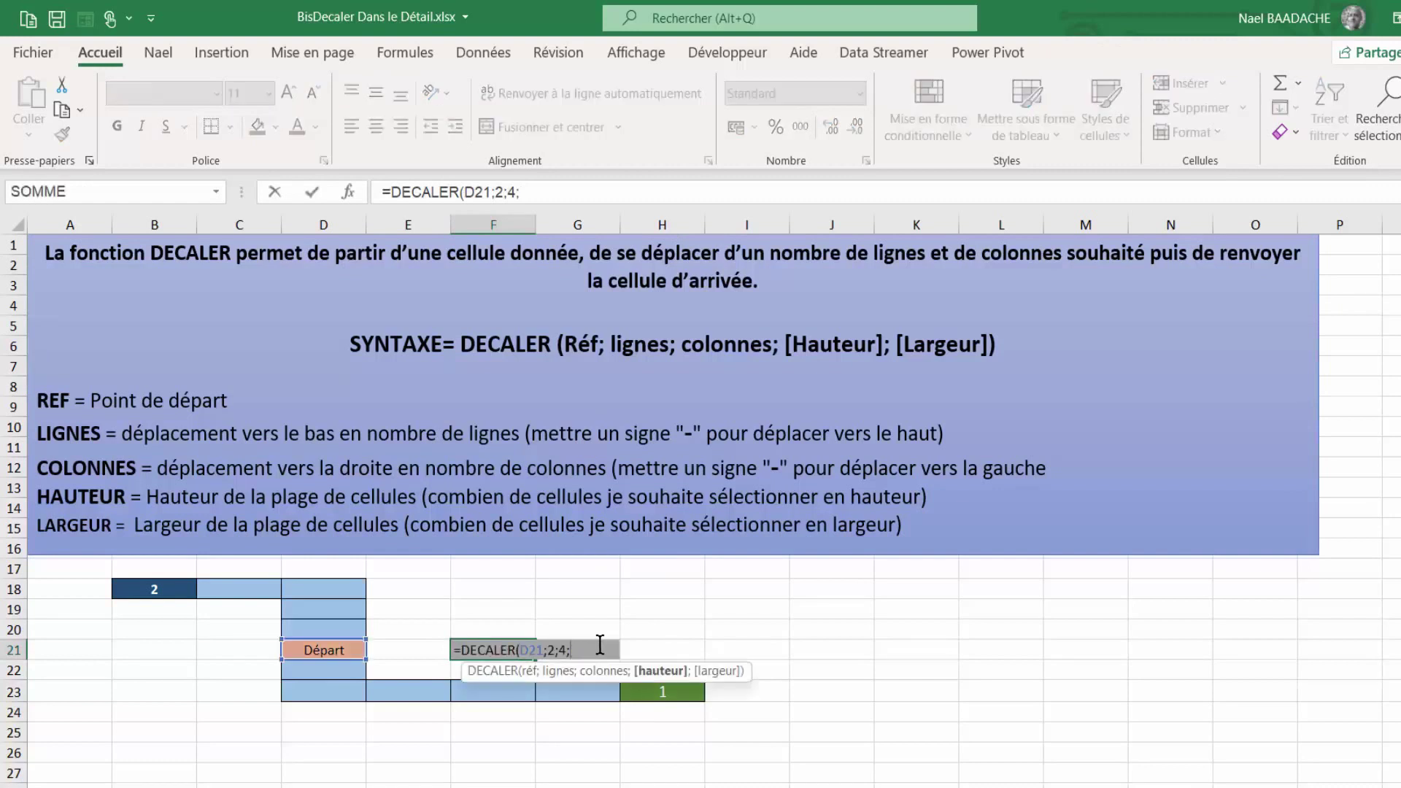
key(BackSpace)
text(;)
text(;)
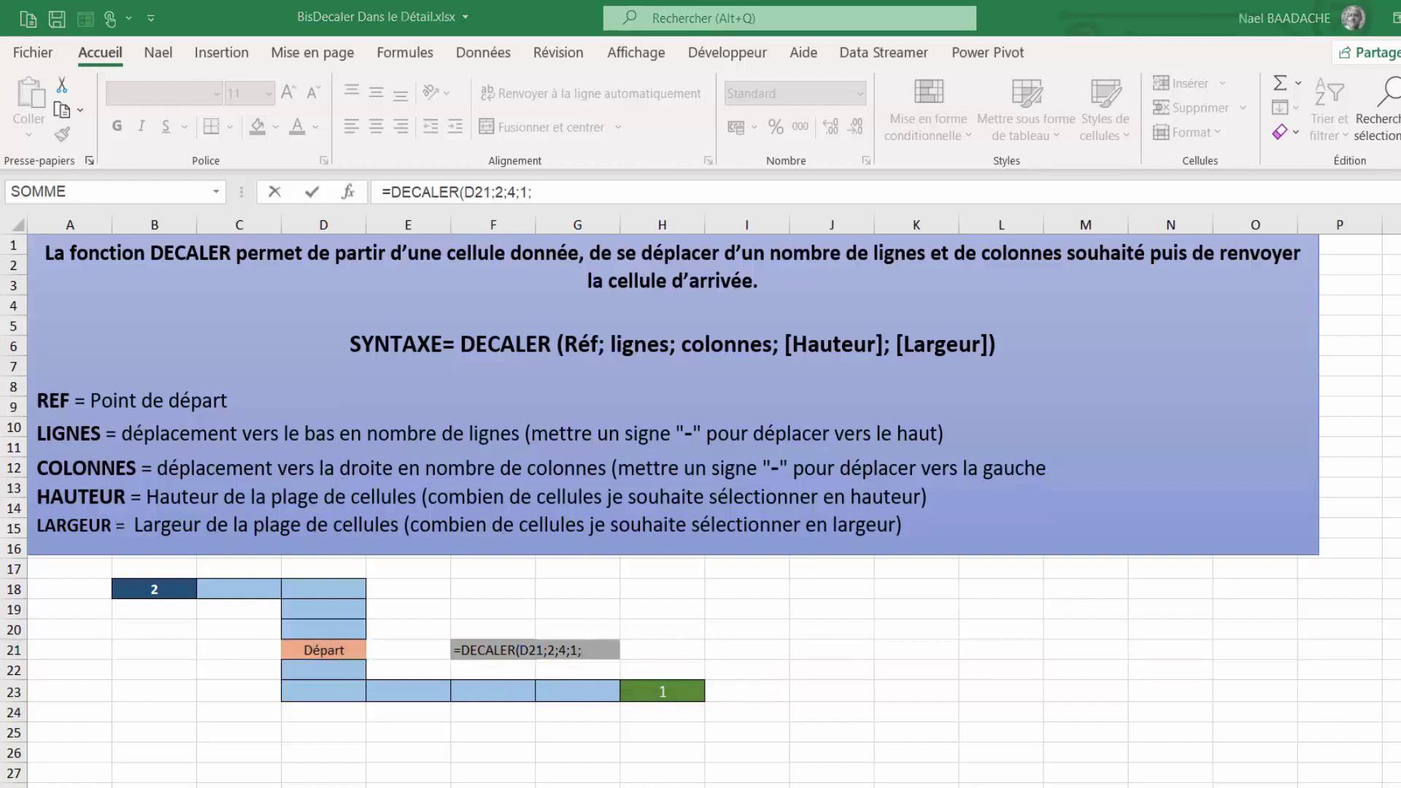
click(598, 650)
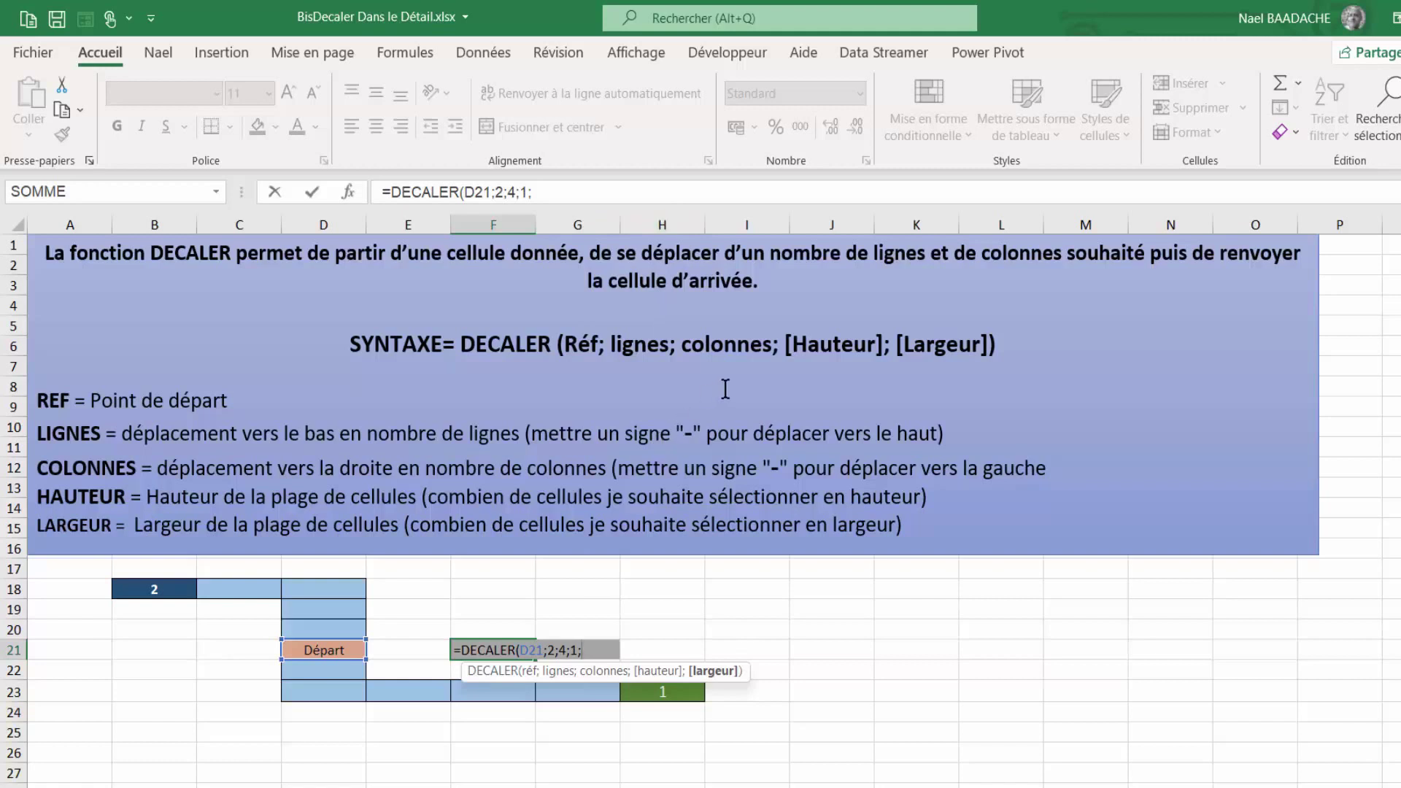
text(1))
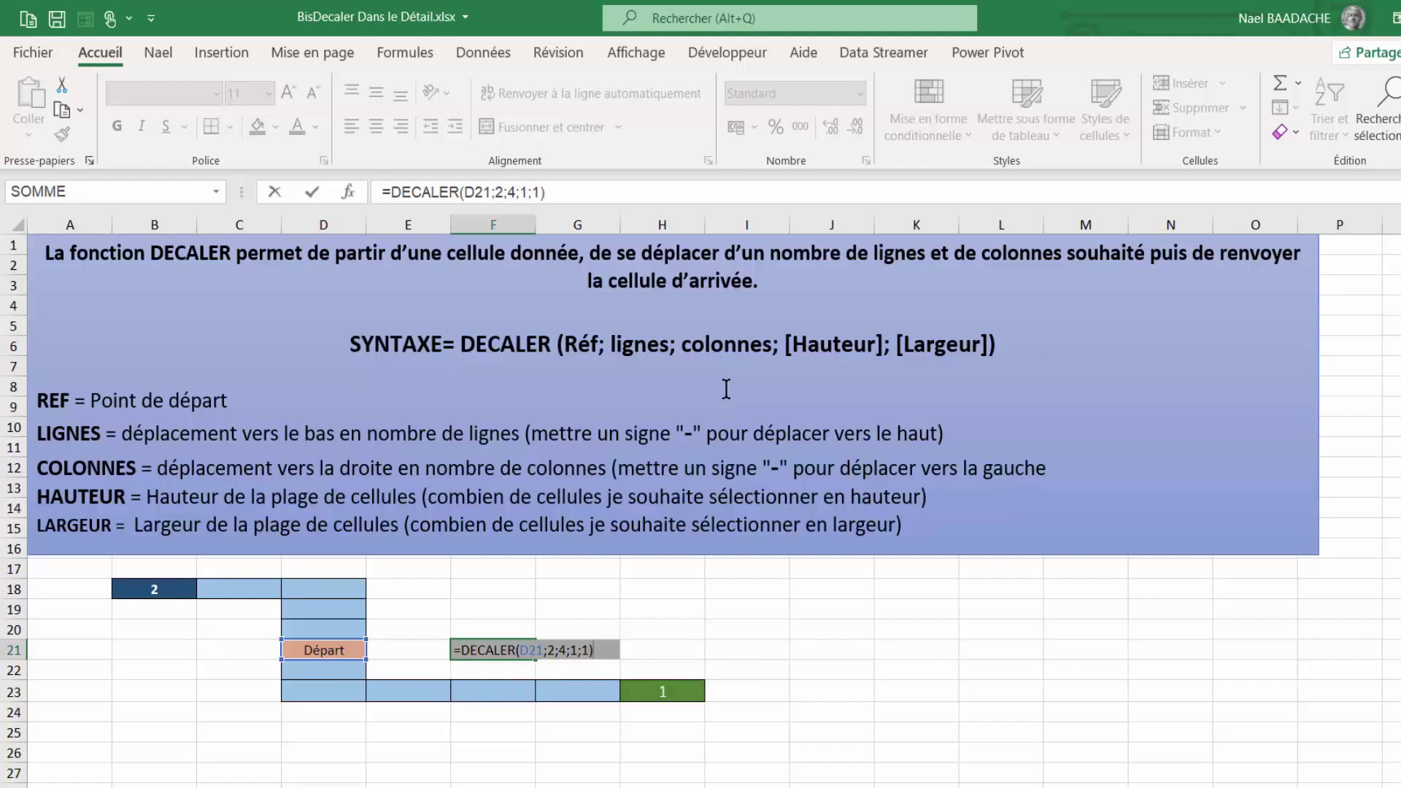
key(Return)
key(Up)
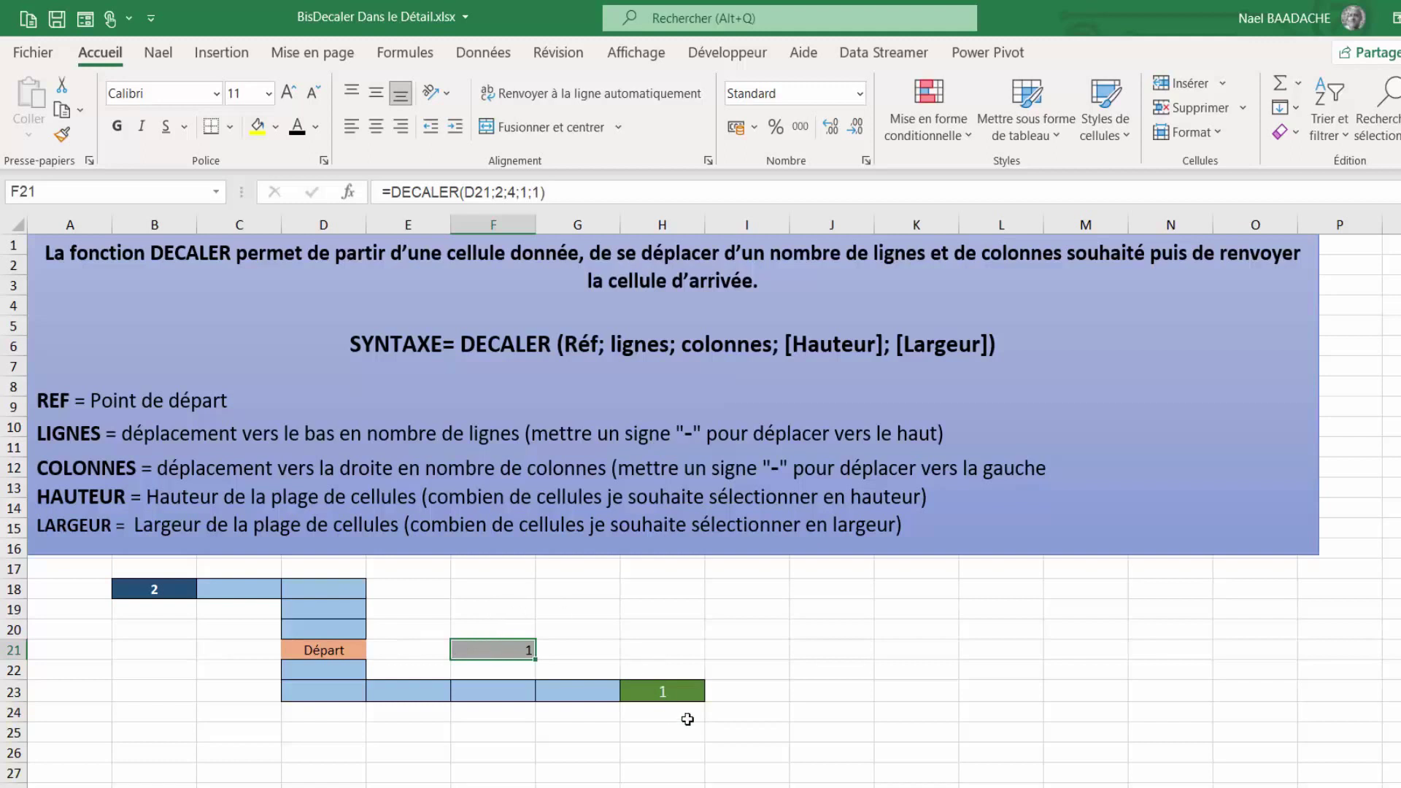
Change the green target cell H23 to Essai
click(674, 696)
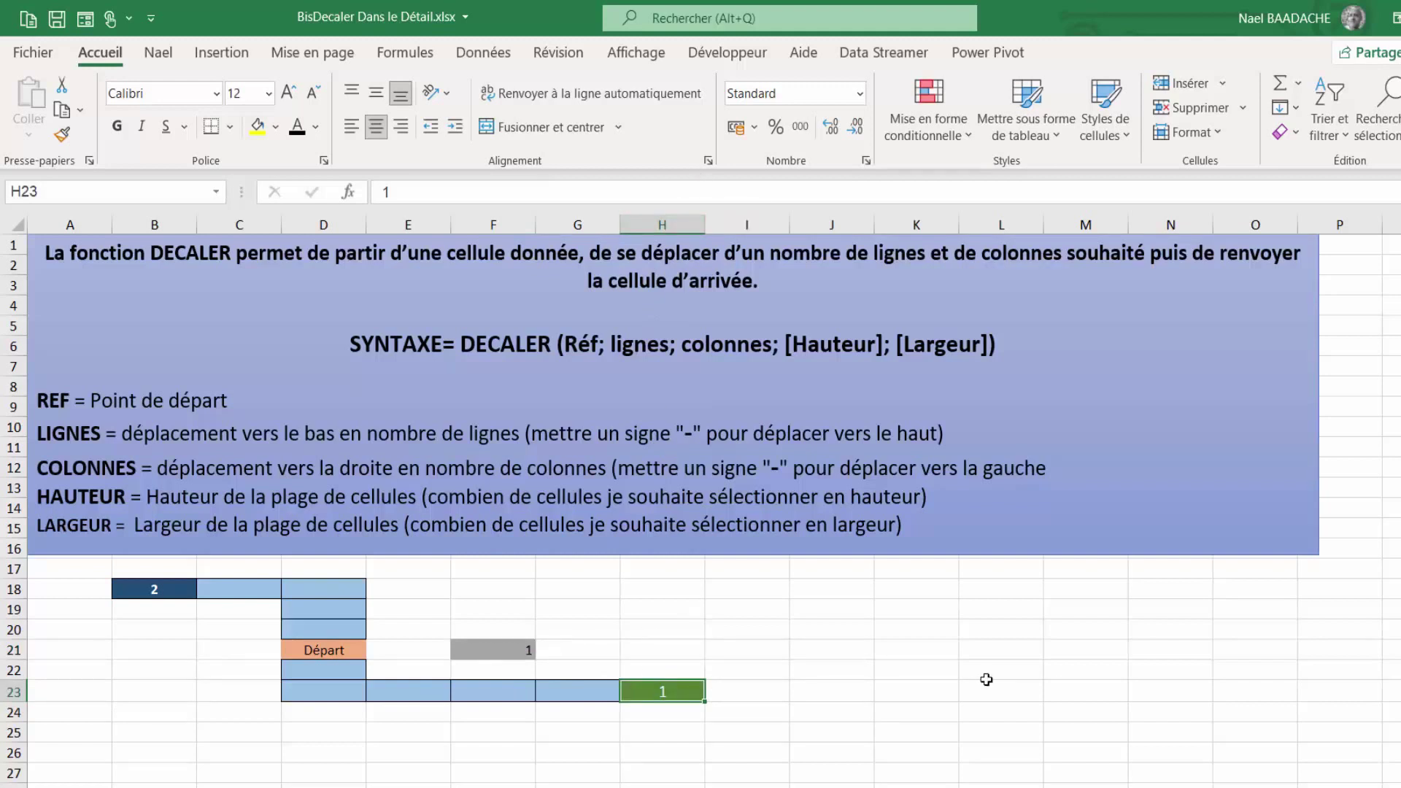
text(Essai)
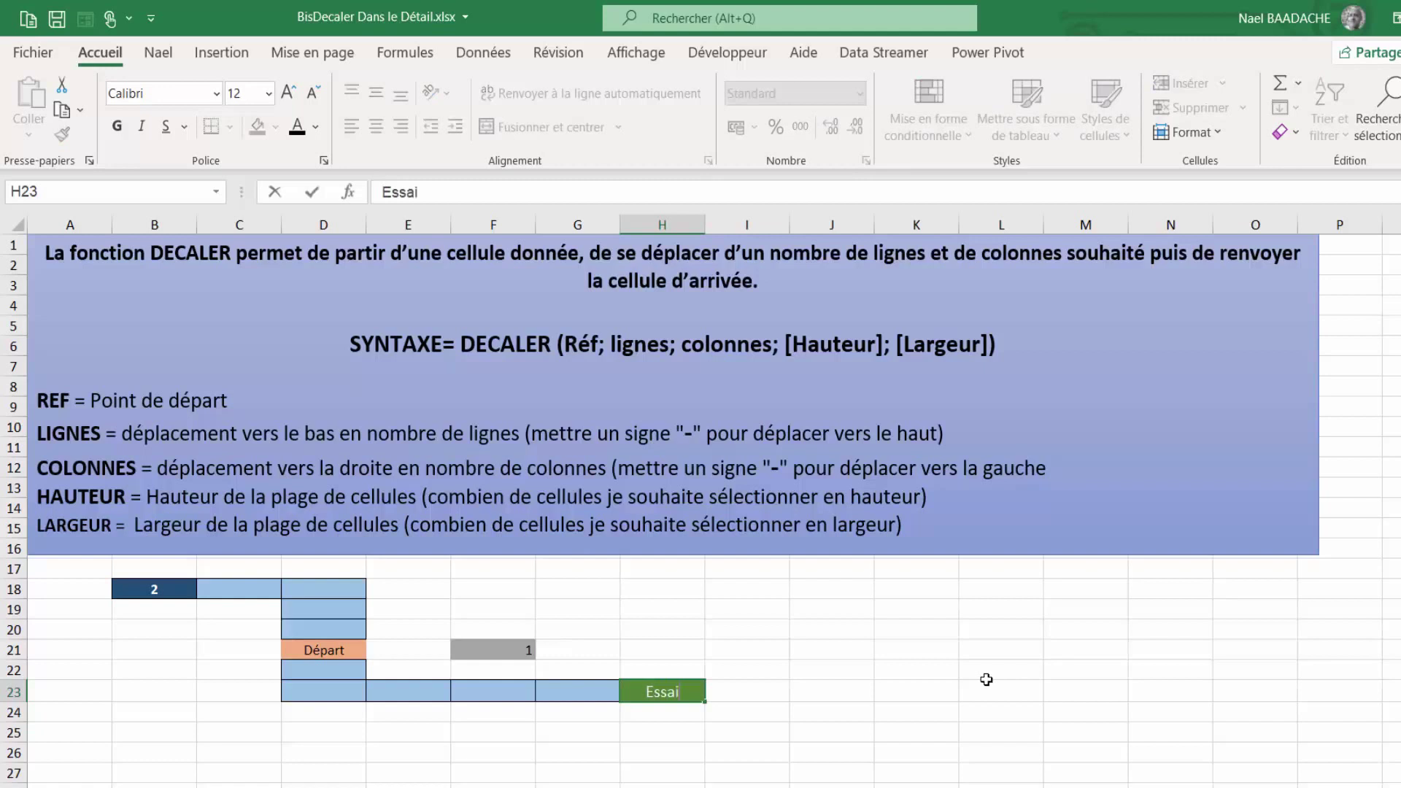
key(Return)
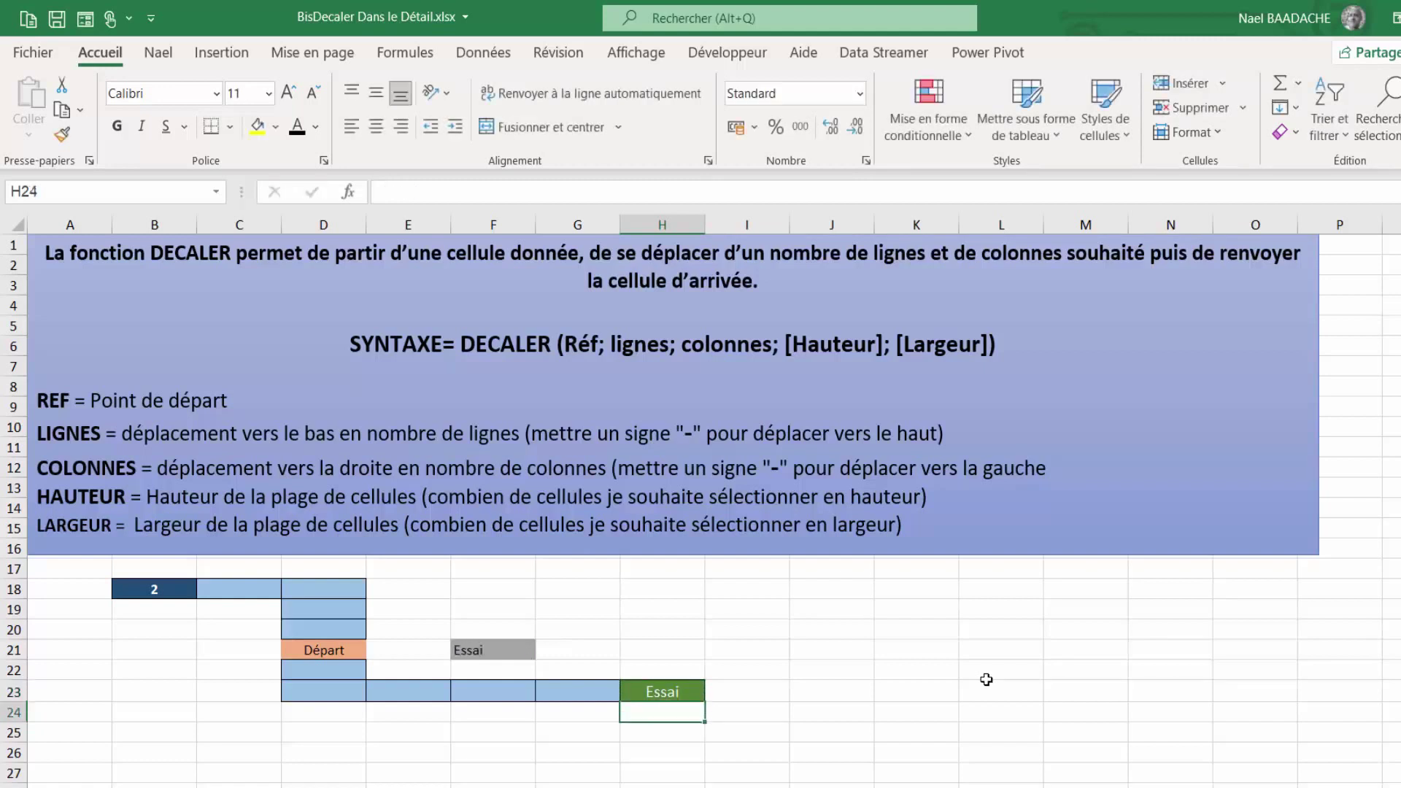
Confirm F21 now returns Essai, then clear F21's formula
click(482, 648)
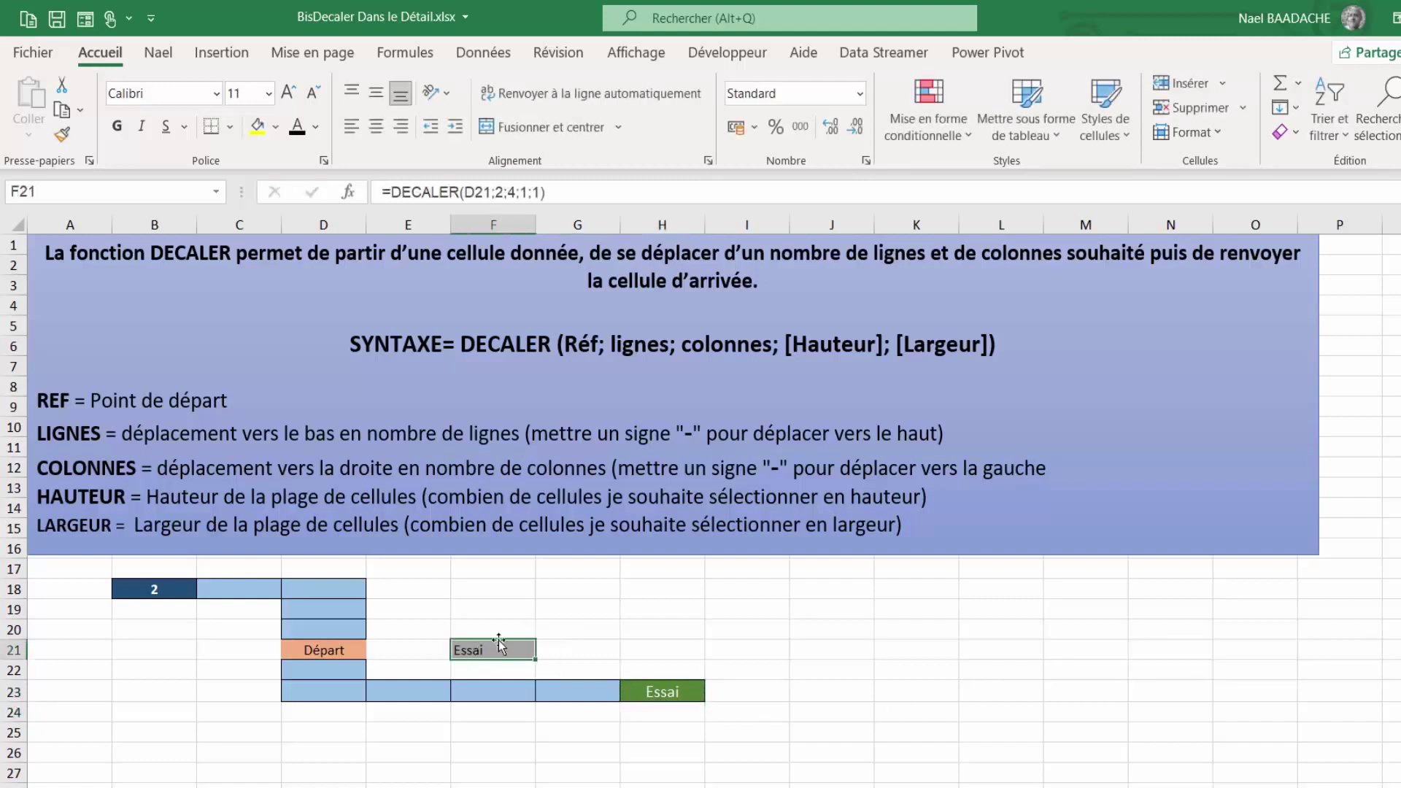
click(675, 693)
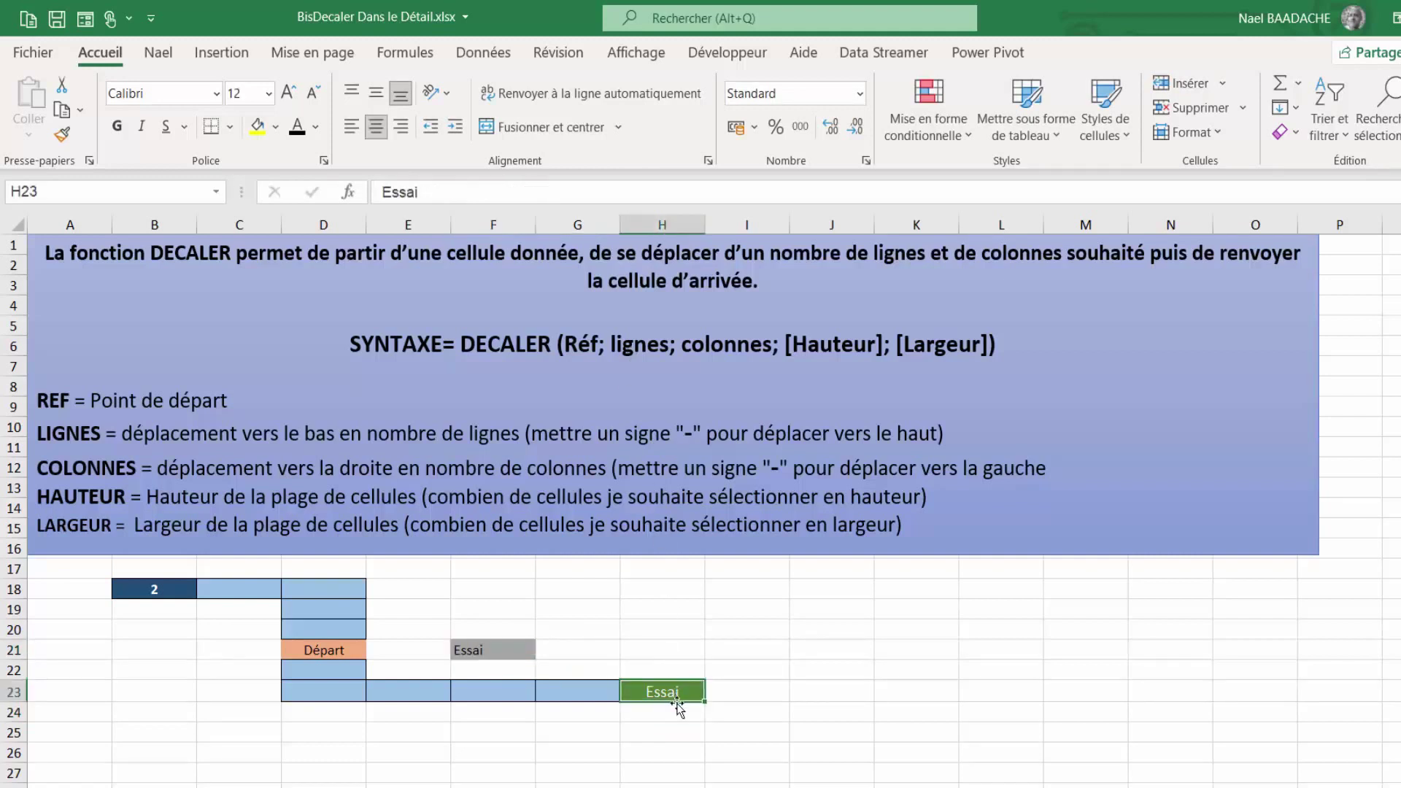
click(484, 650)
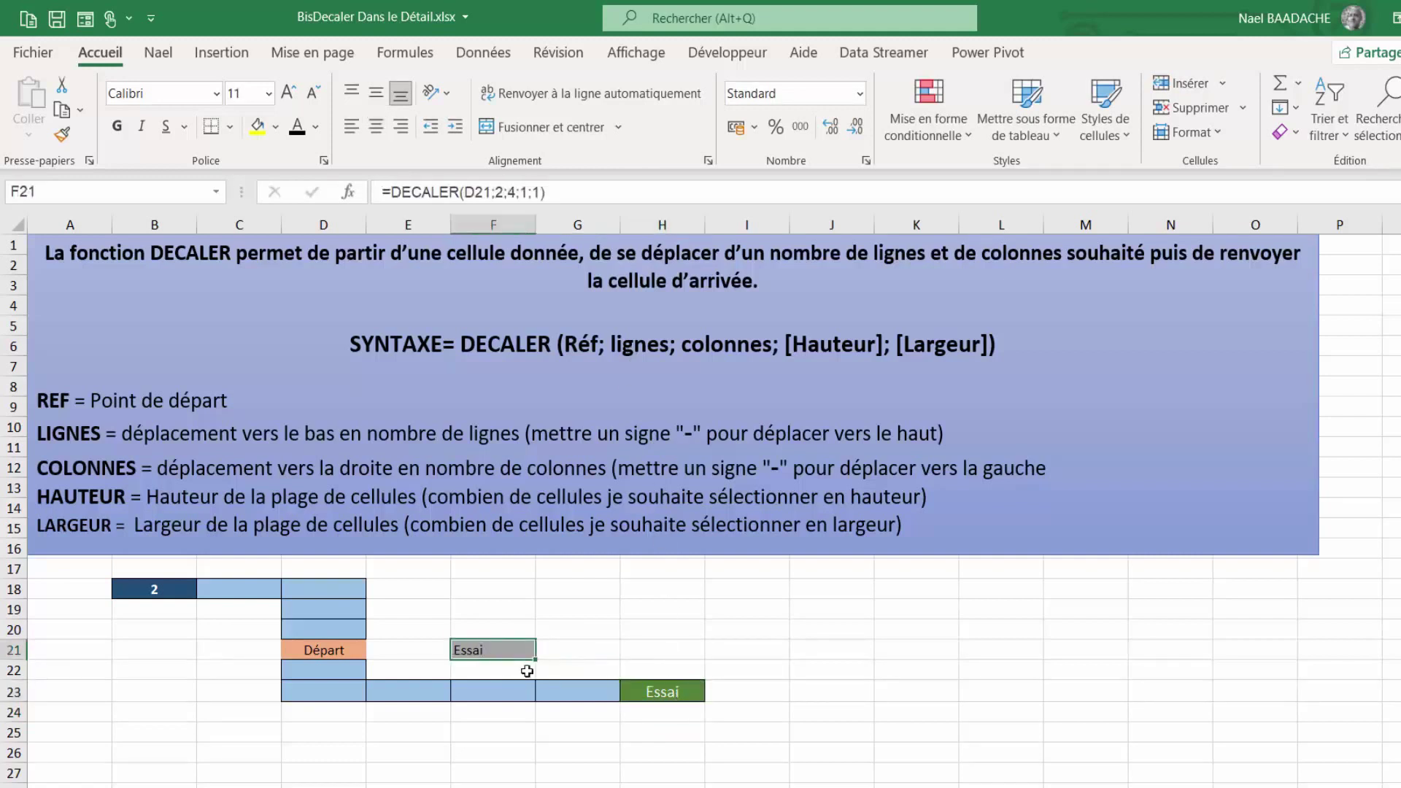
key(Delete)
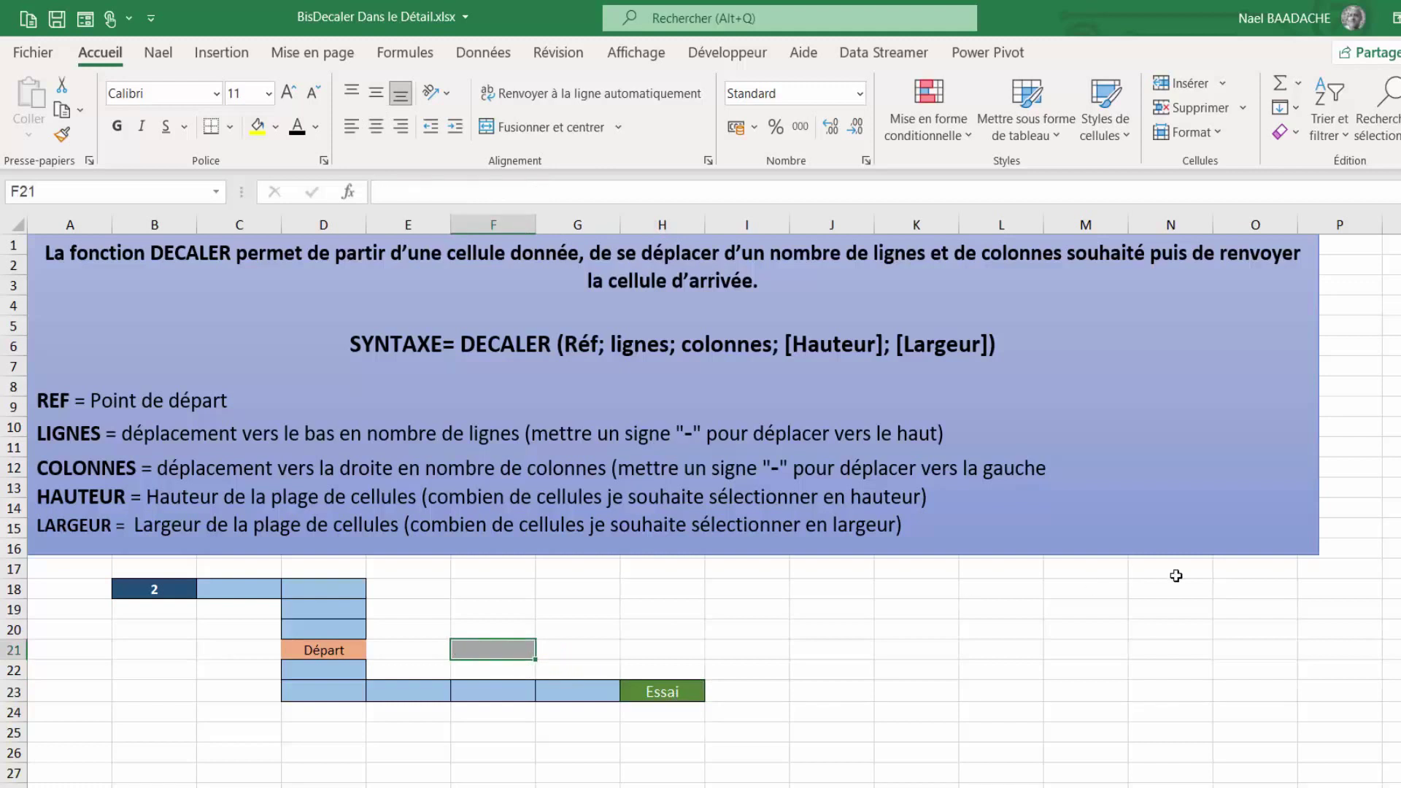
click(164, 589)
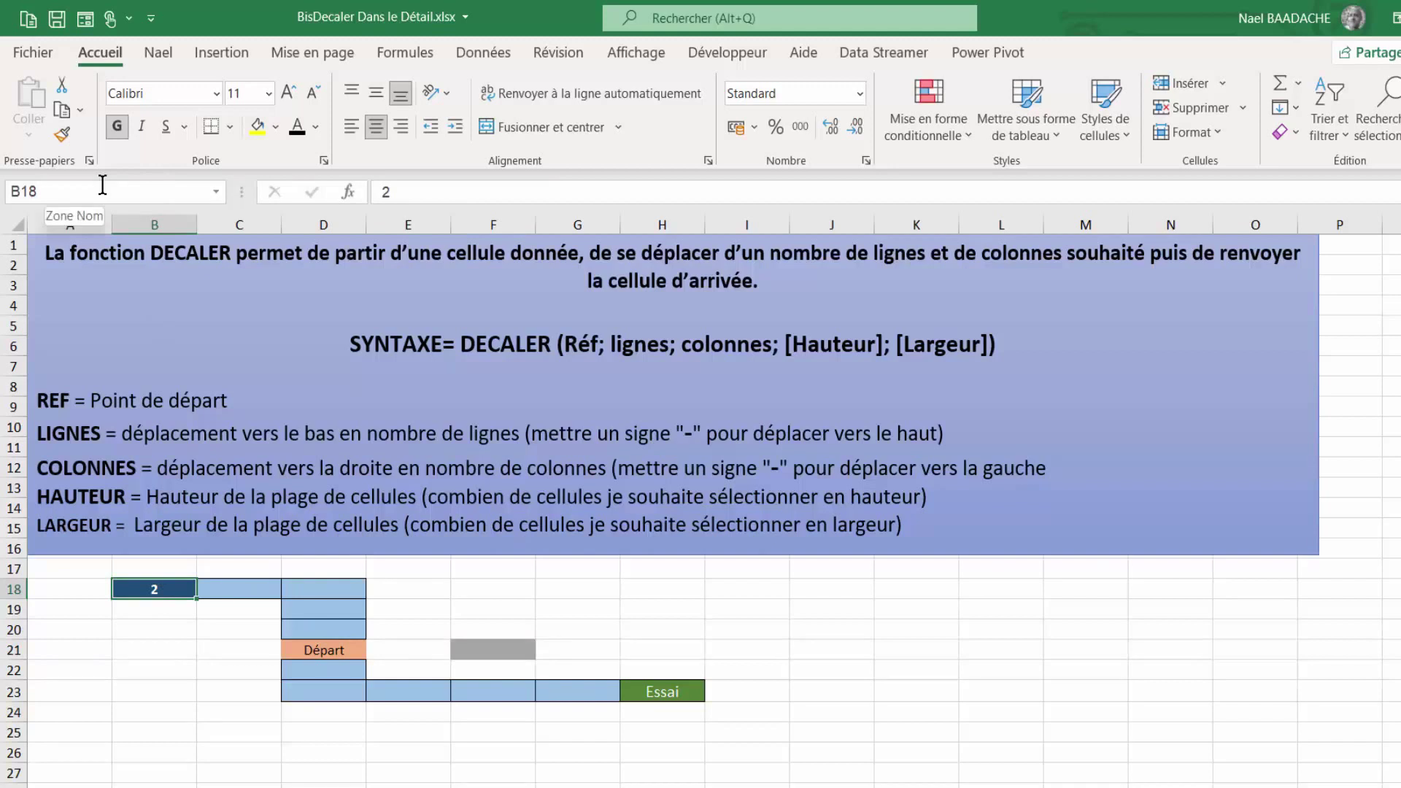
click(511, 650)
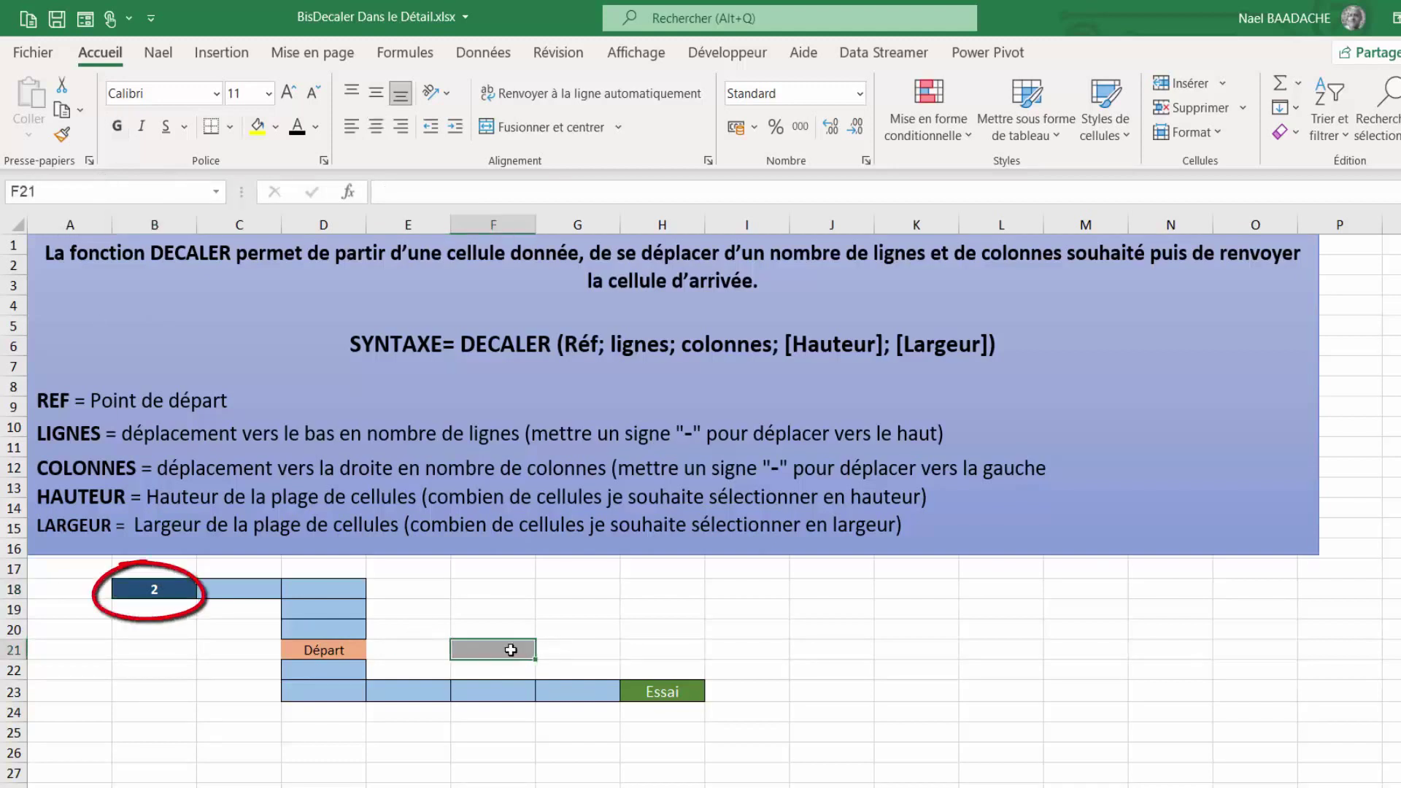
click(329, 651)
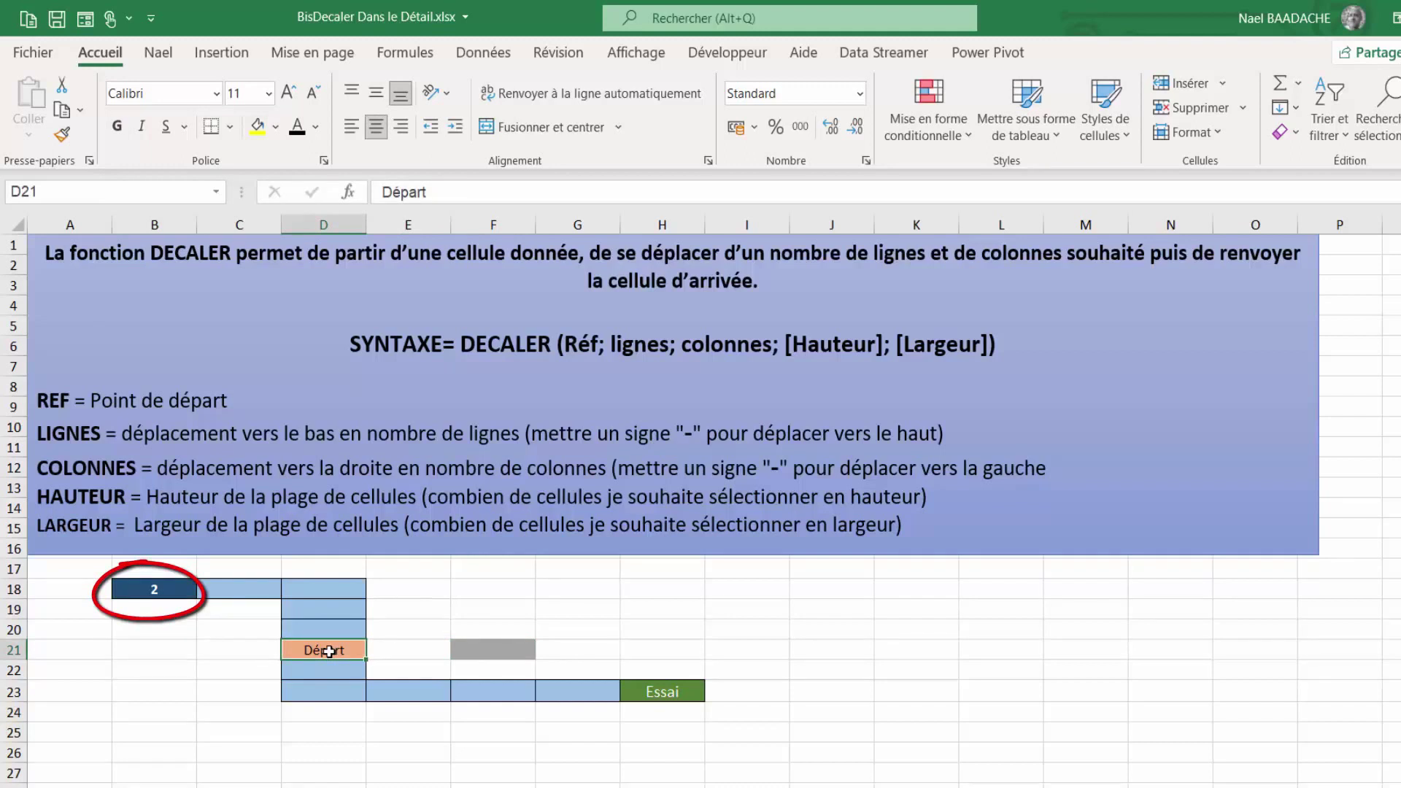
click(510, 649)
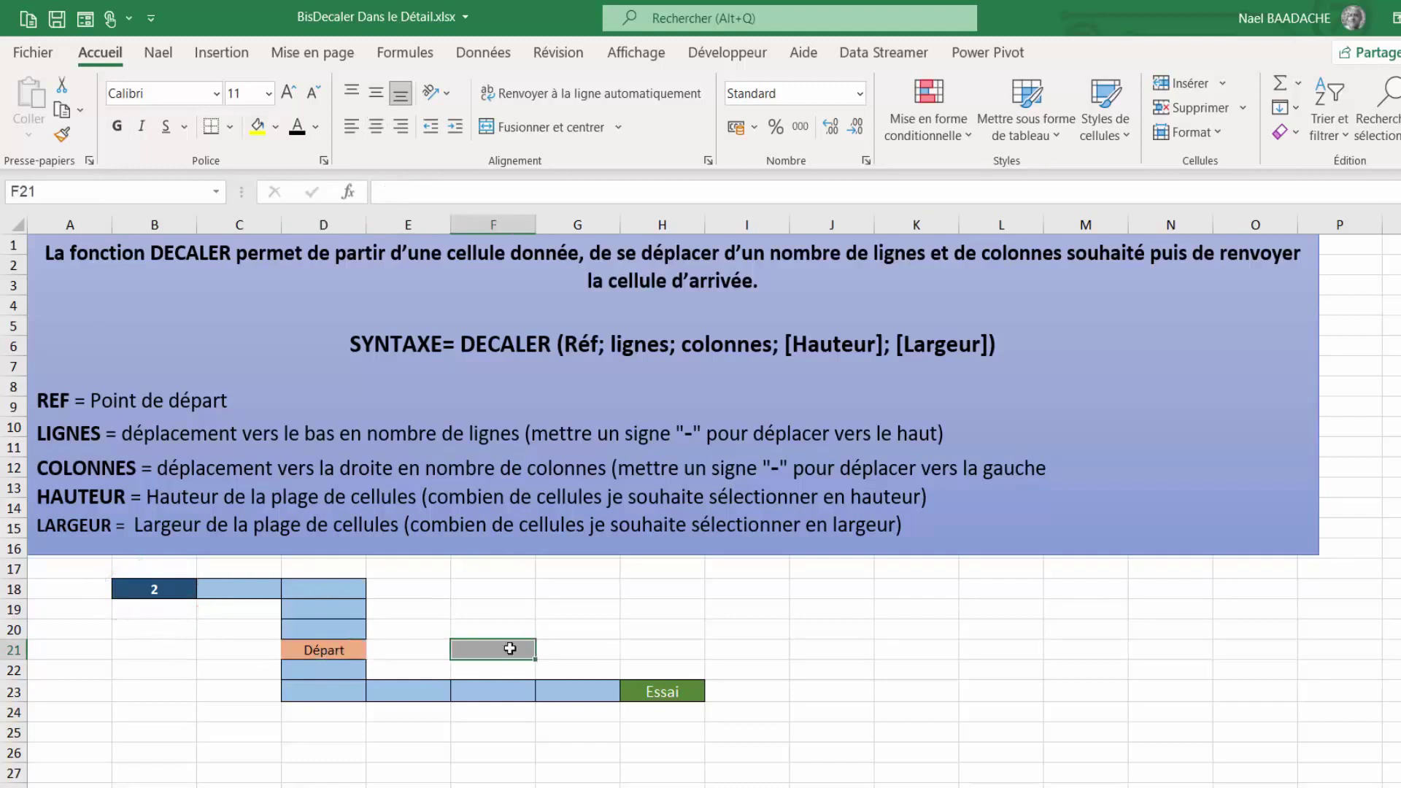
Enter =DECALER(D21;-3;-2;1;1) in F21 so it returns 2 from B18
text(=DEC)
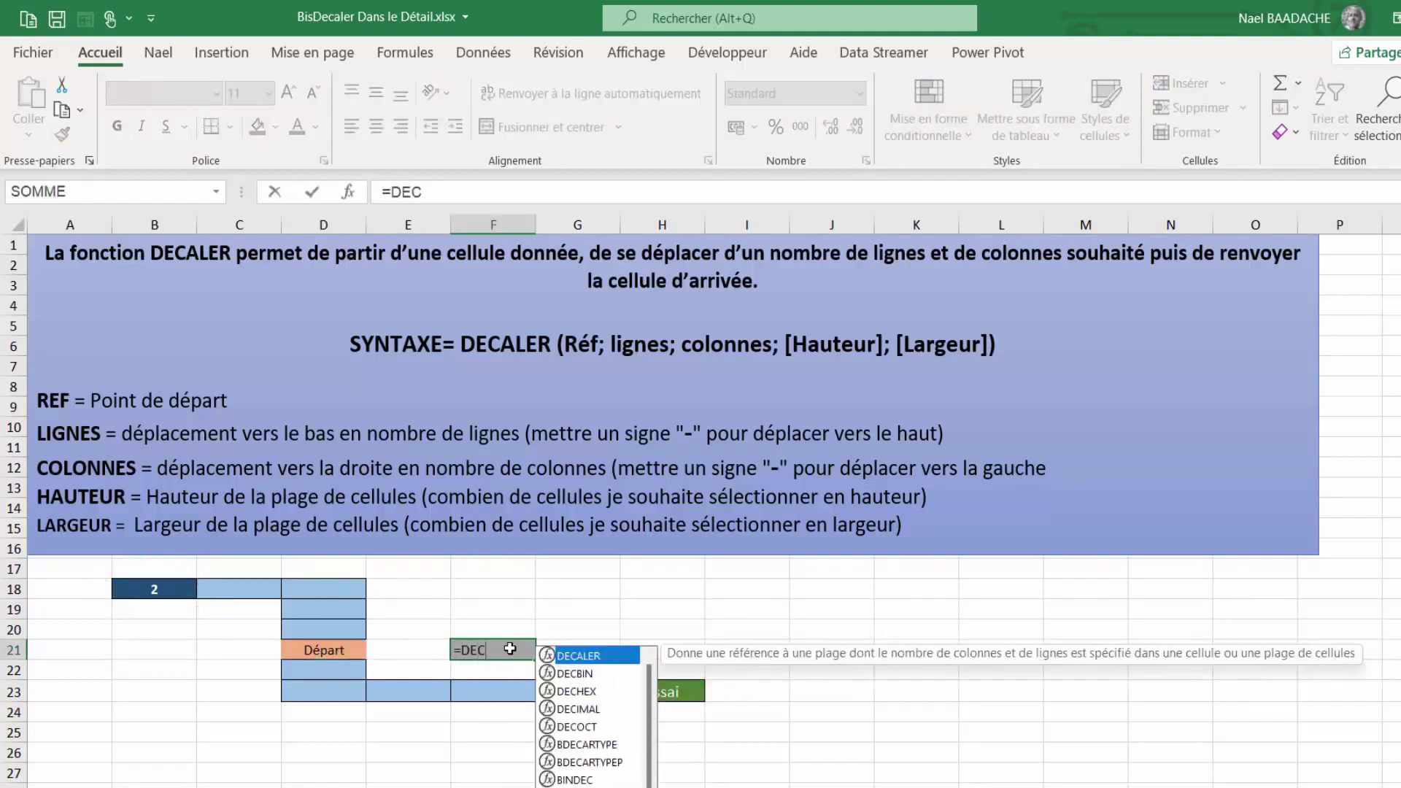
text(ALER()
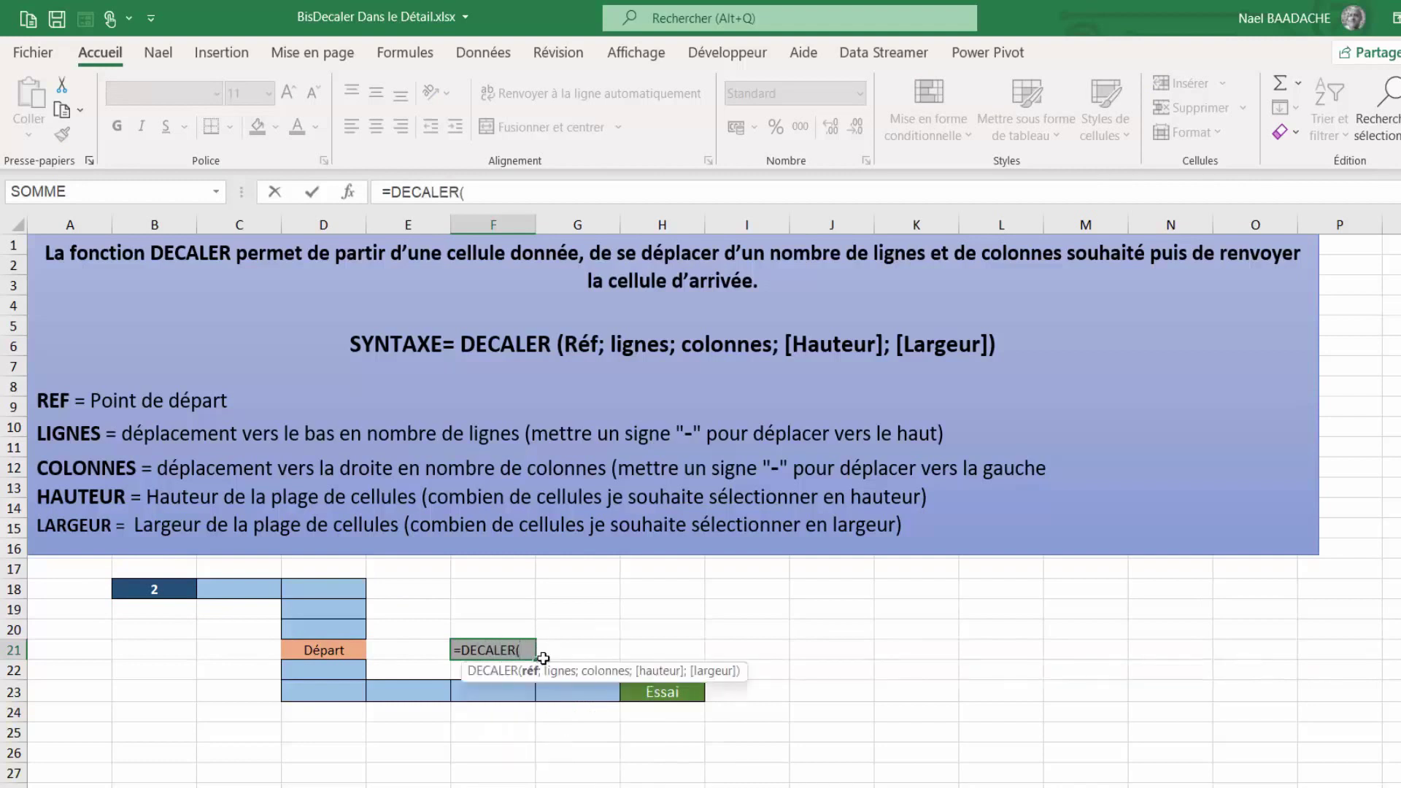
click(319, 648)
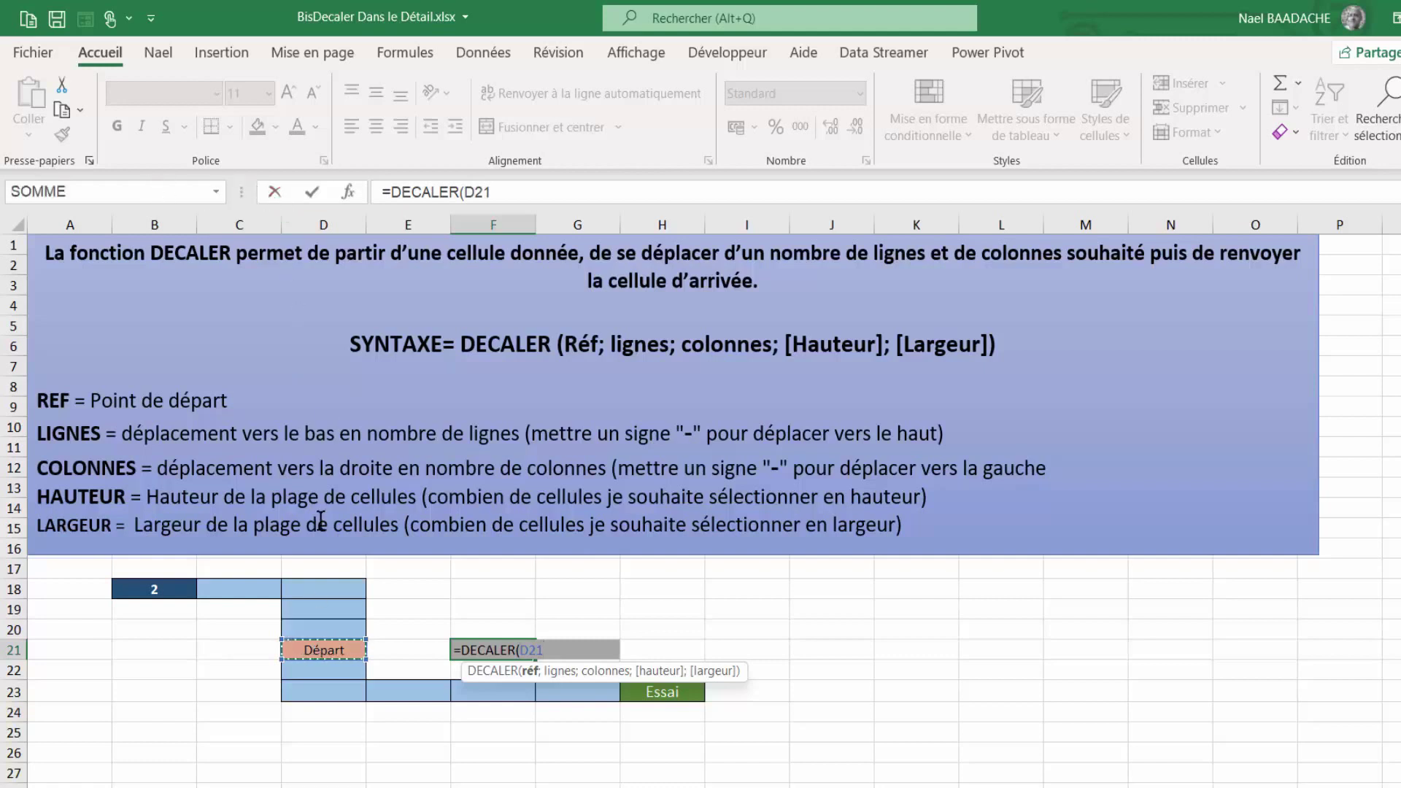
text(;-)
text(3;)
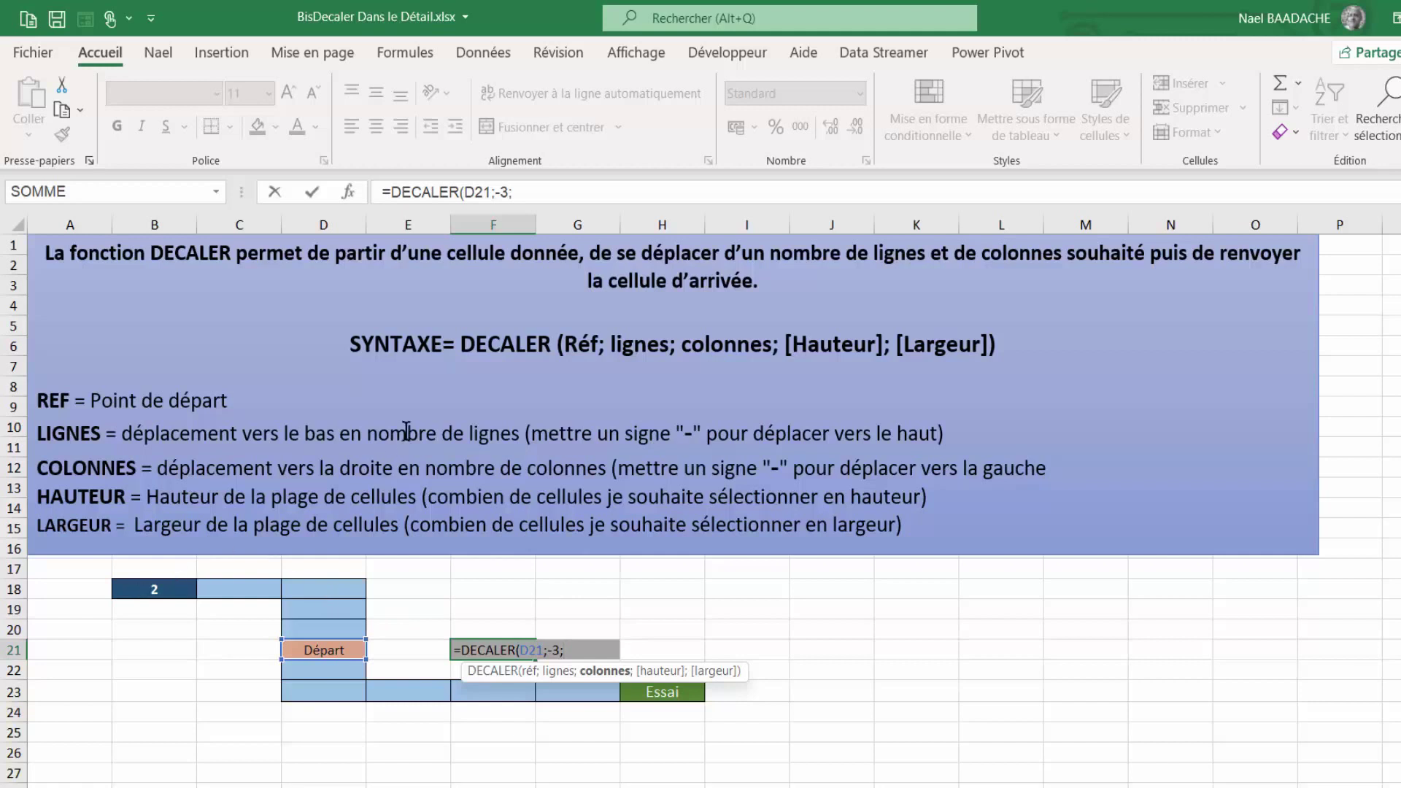
text(-2)
text(;)
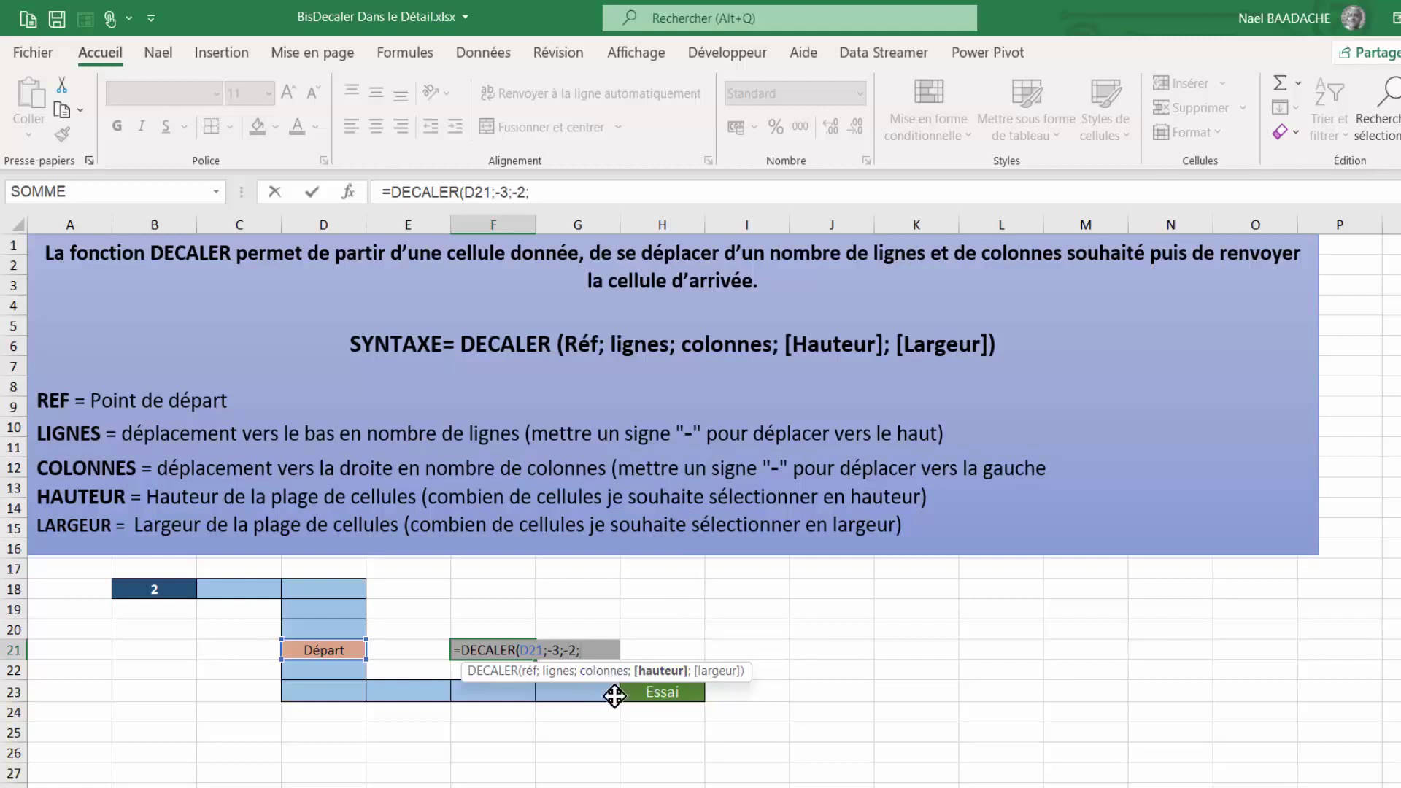
drag(613, 679, 614, 729)
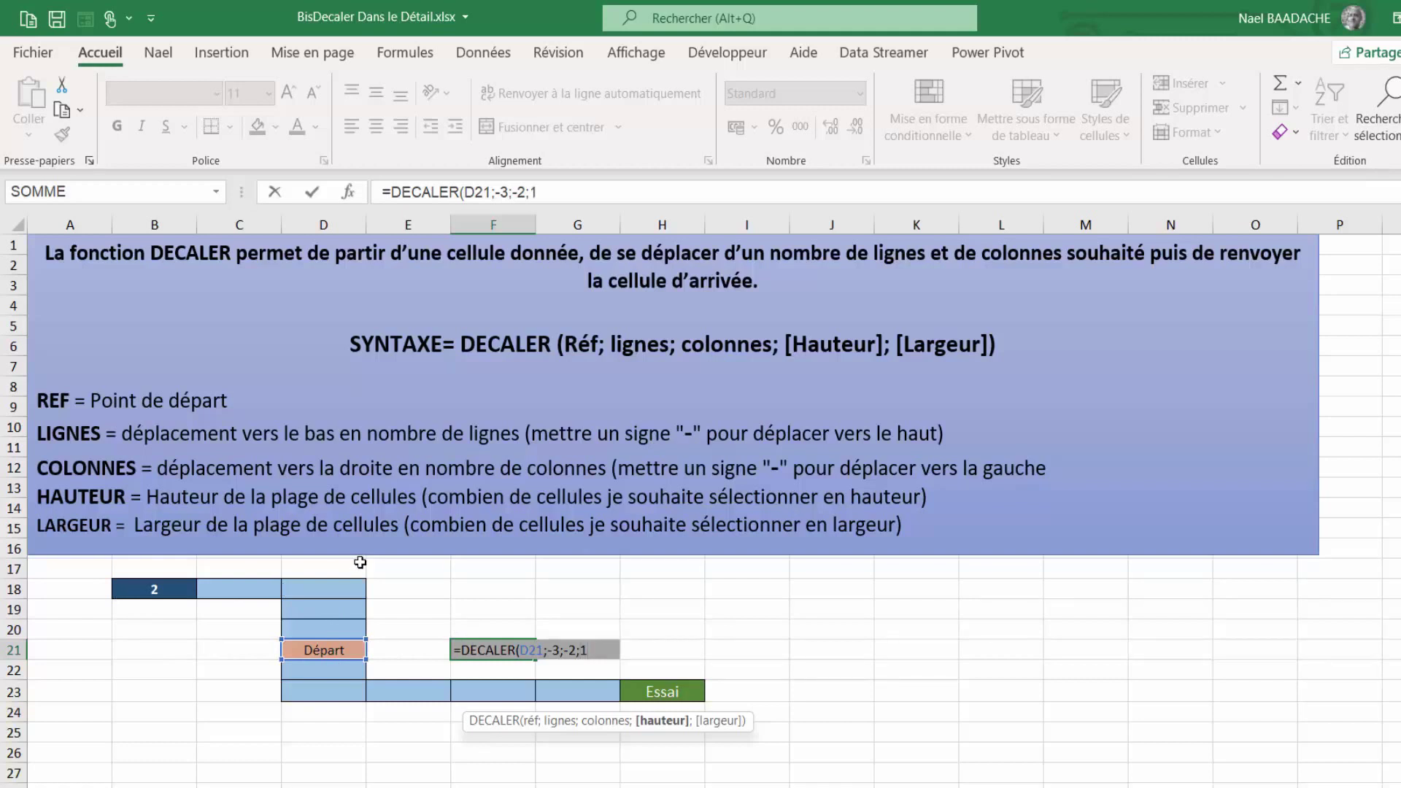
text(;)
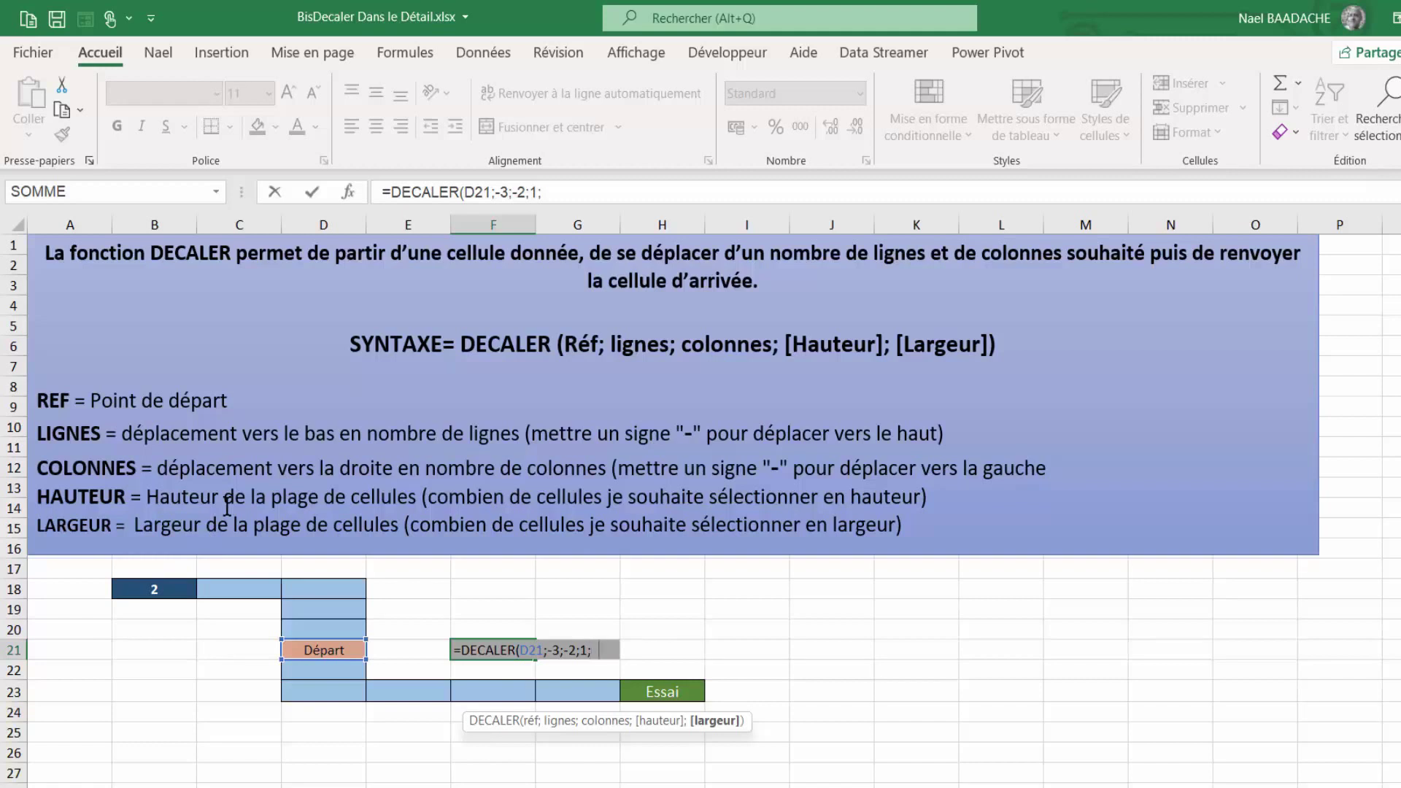
text())
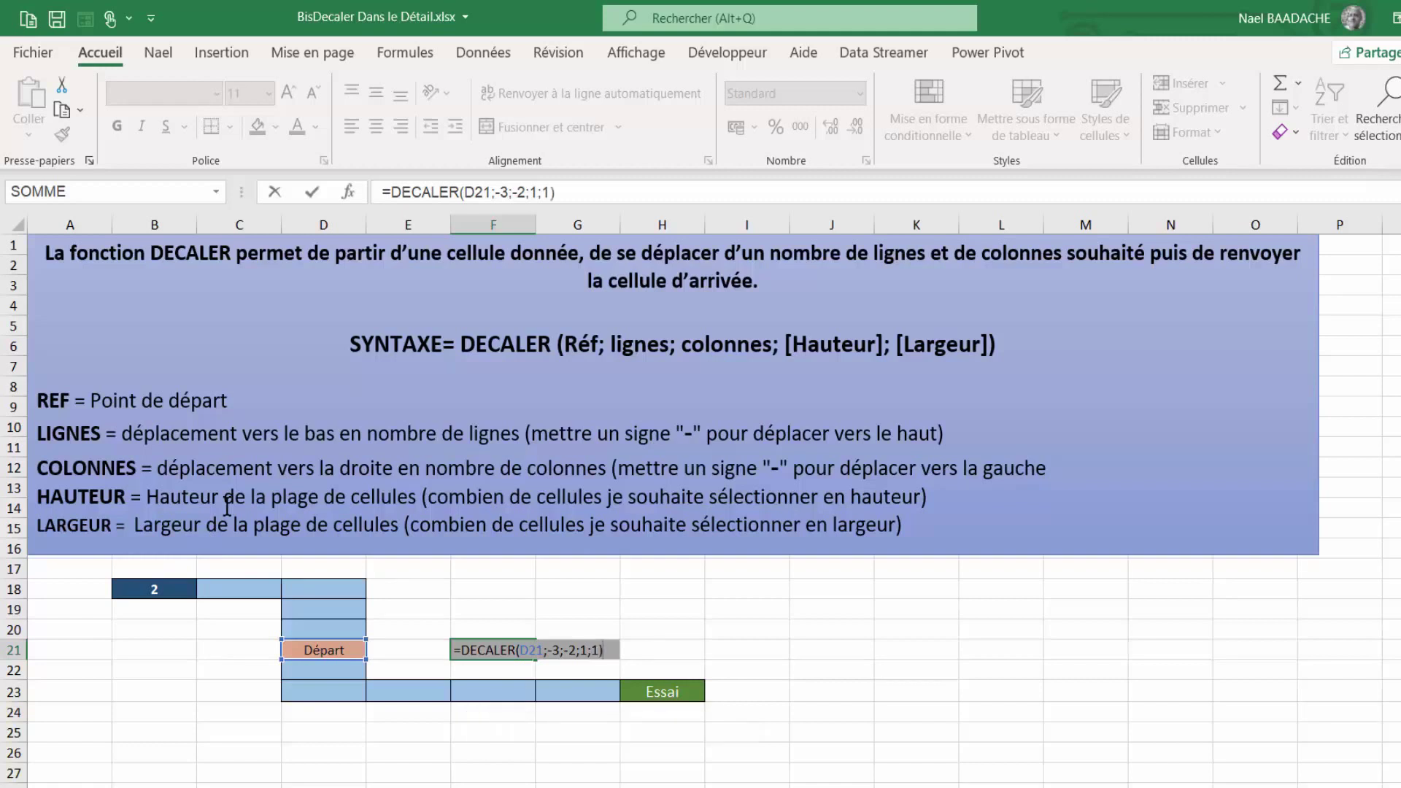
key(Return)
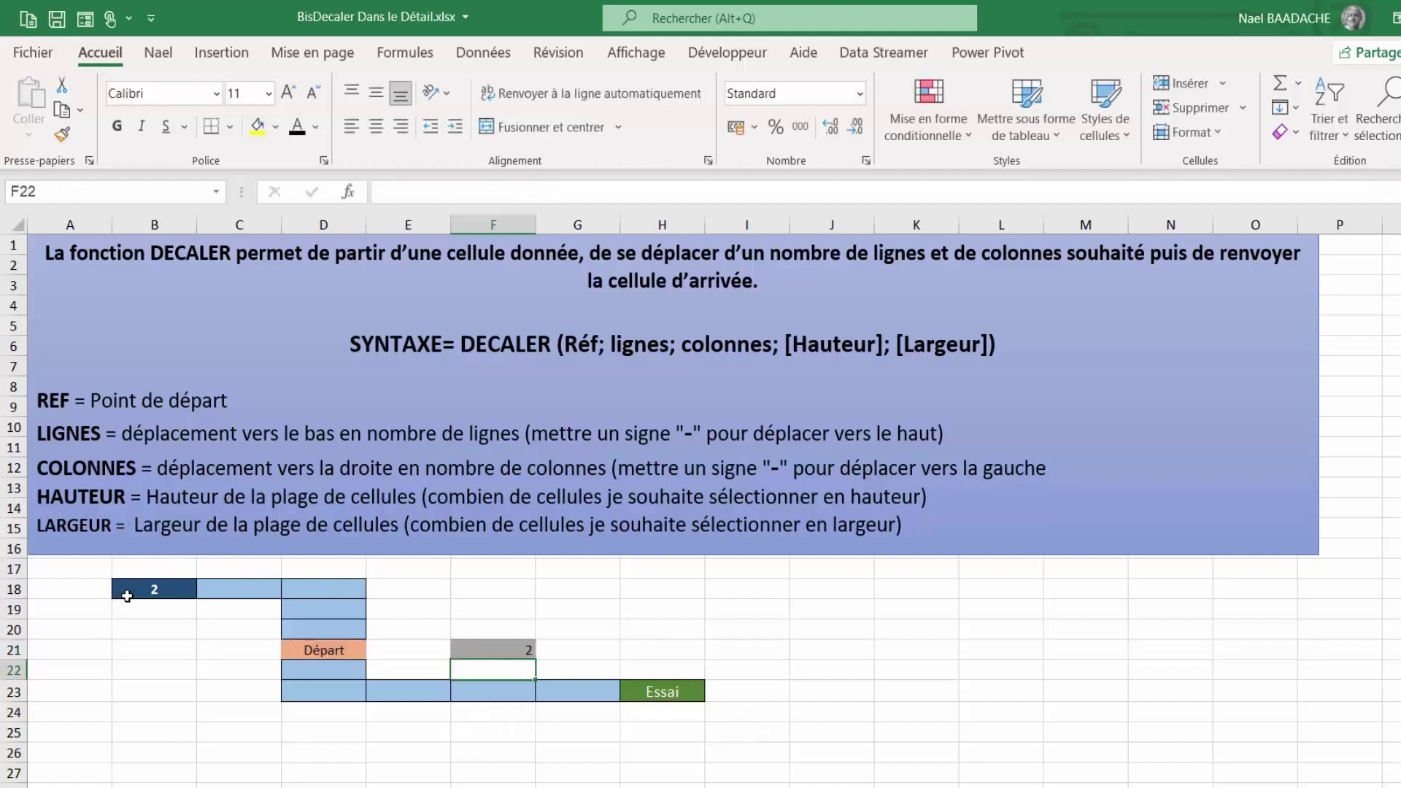
Review the value 2 in B18 against the finished formula in F21
click(127, 597)
click(497, 657)
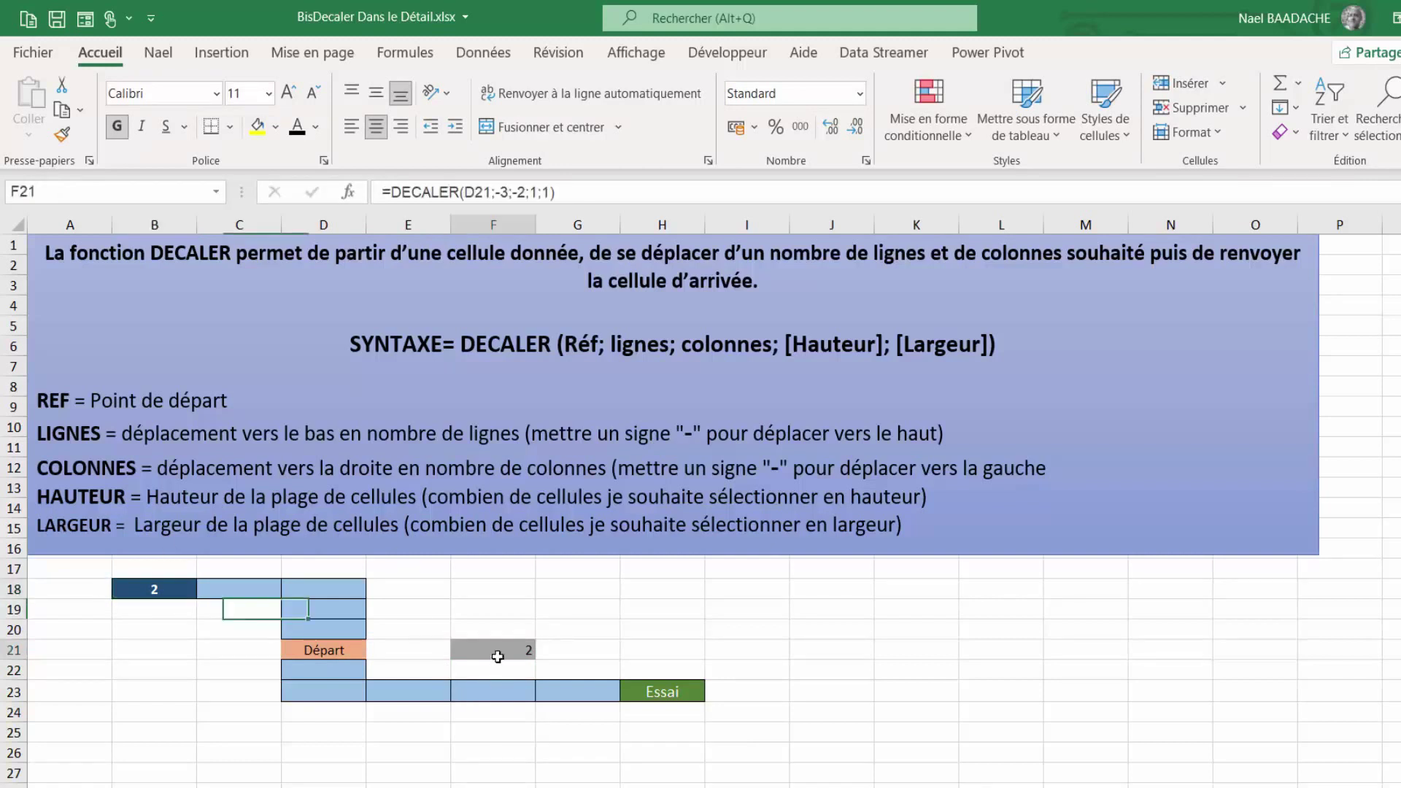
click(186, 609)
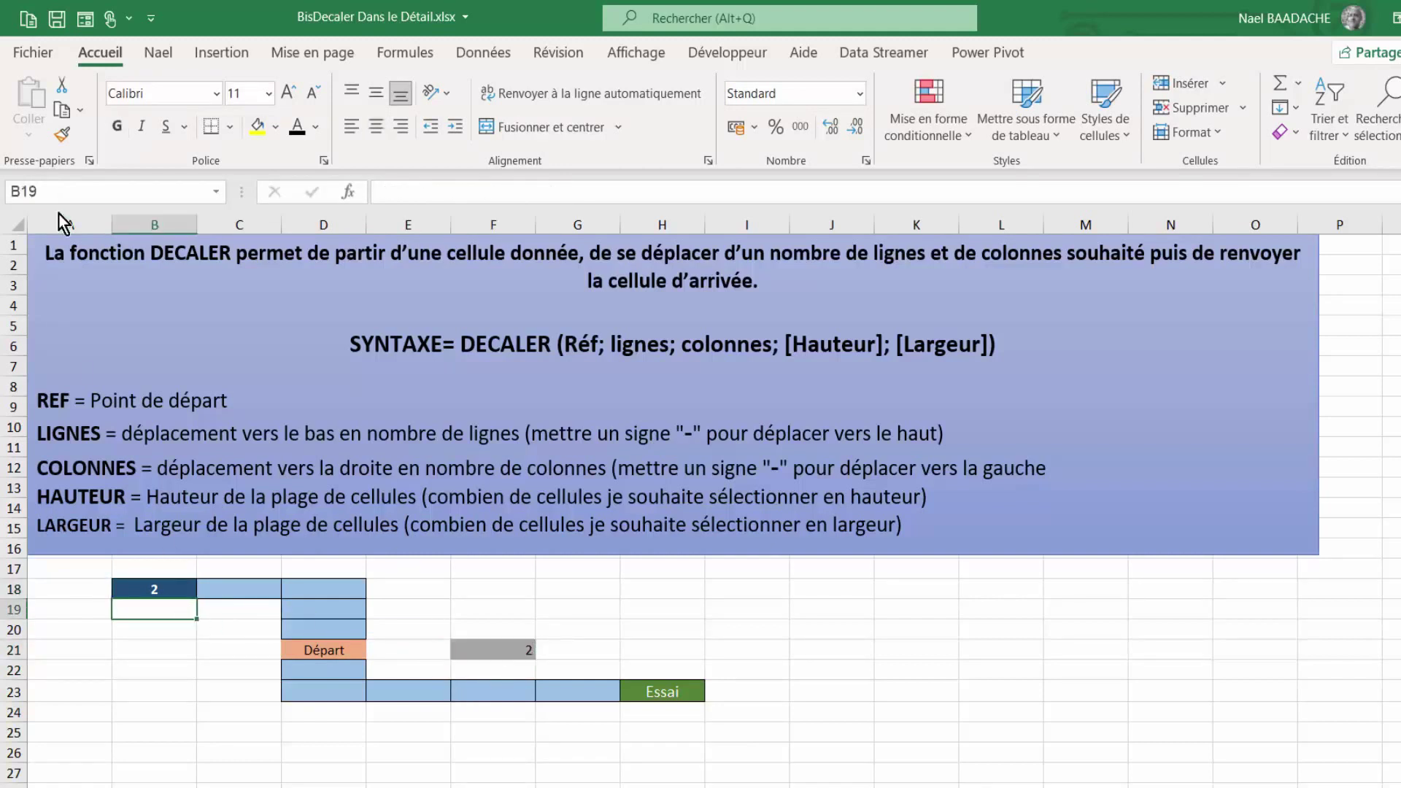
click(160, 589)
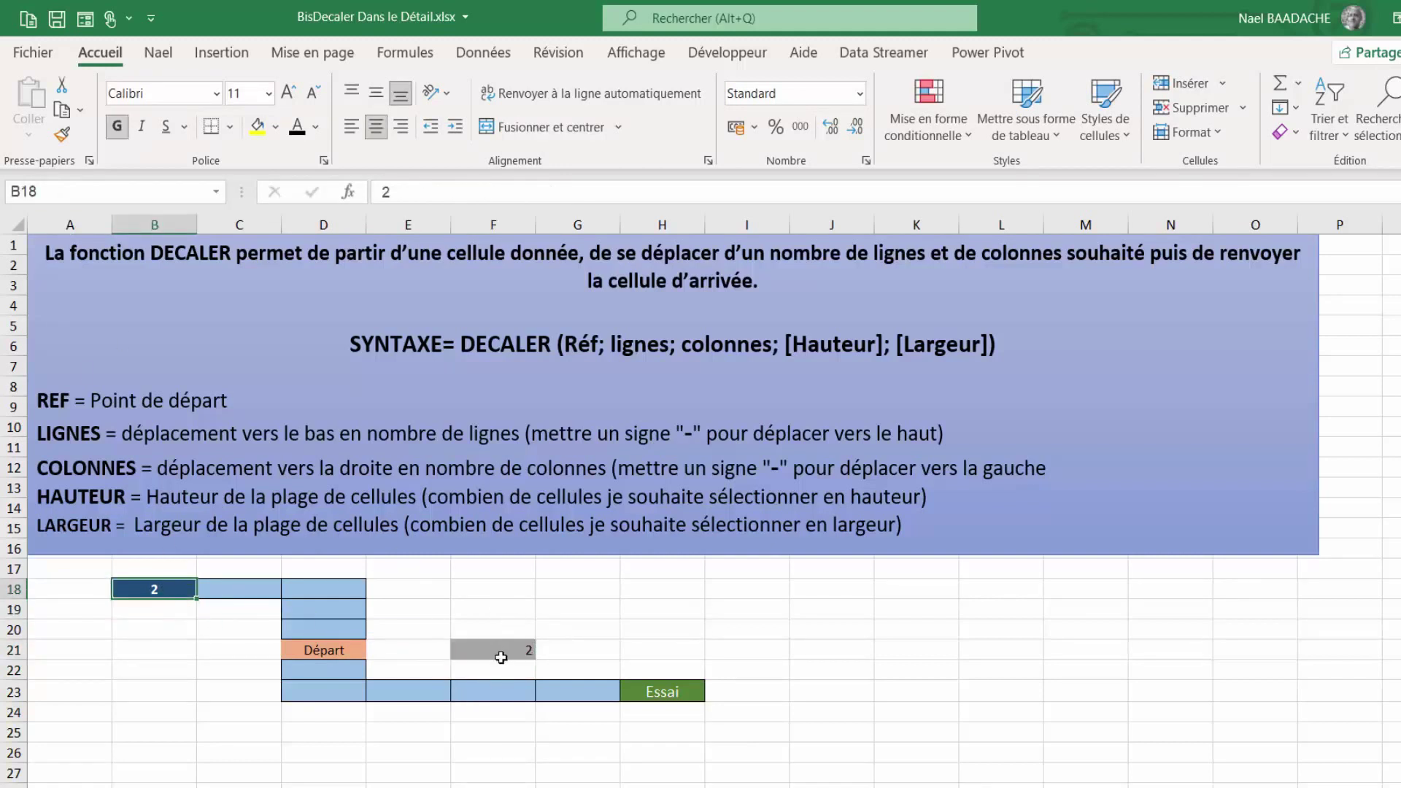
click(501, 659)
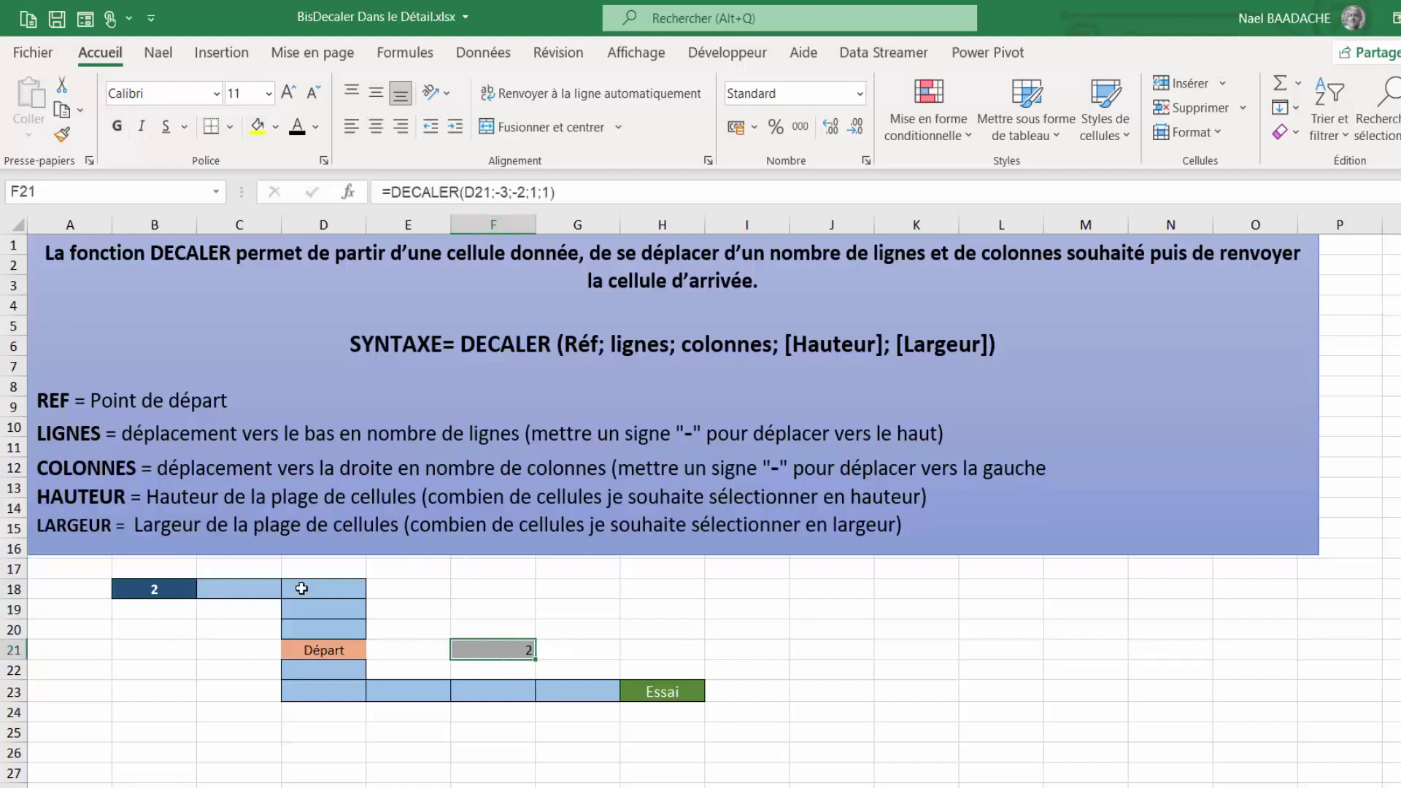
Change B18 to Essai, confirm F21 shows Essai, then go to the TableauDeBord sheet
click(169, 595)
text(Essai)
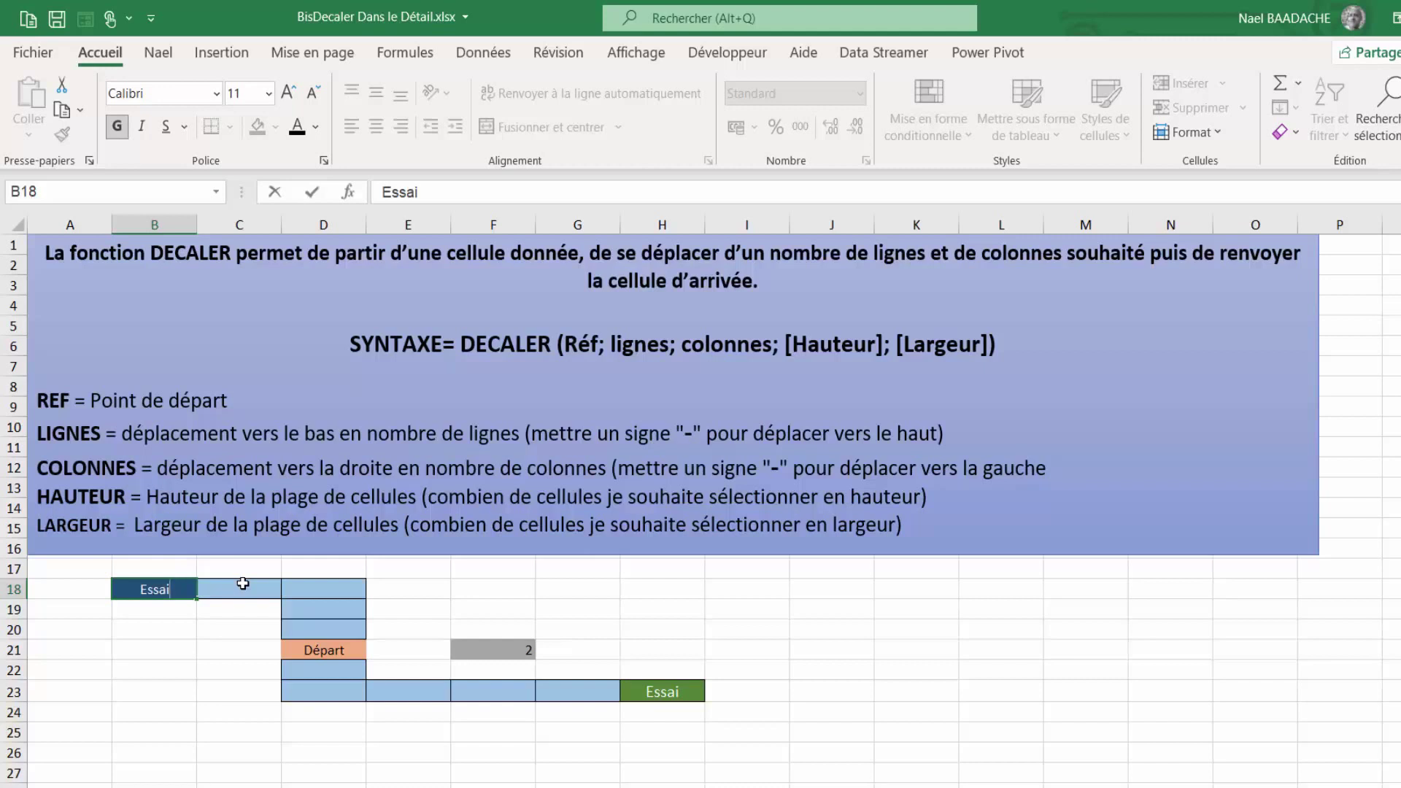
key(Return)
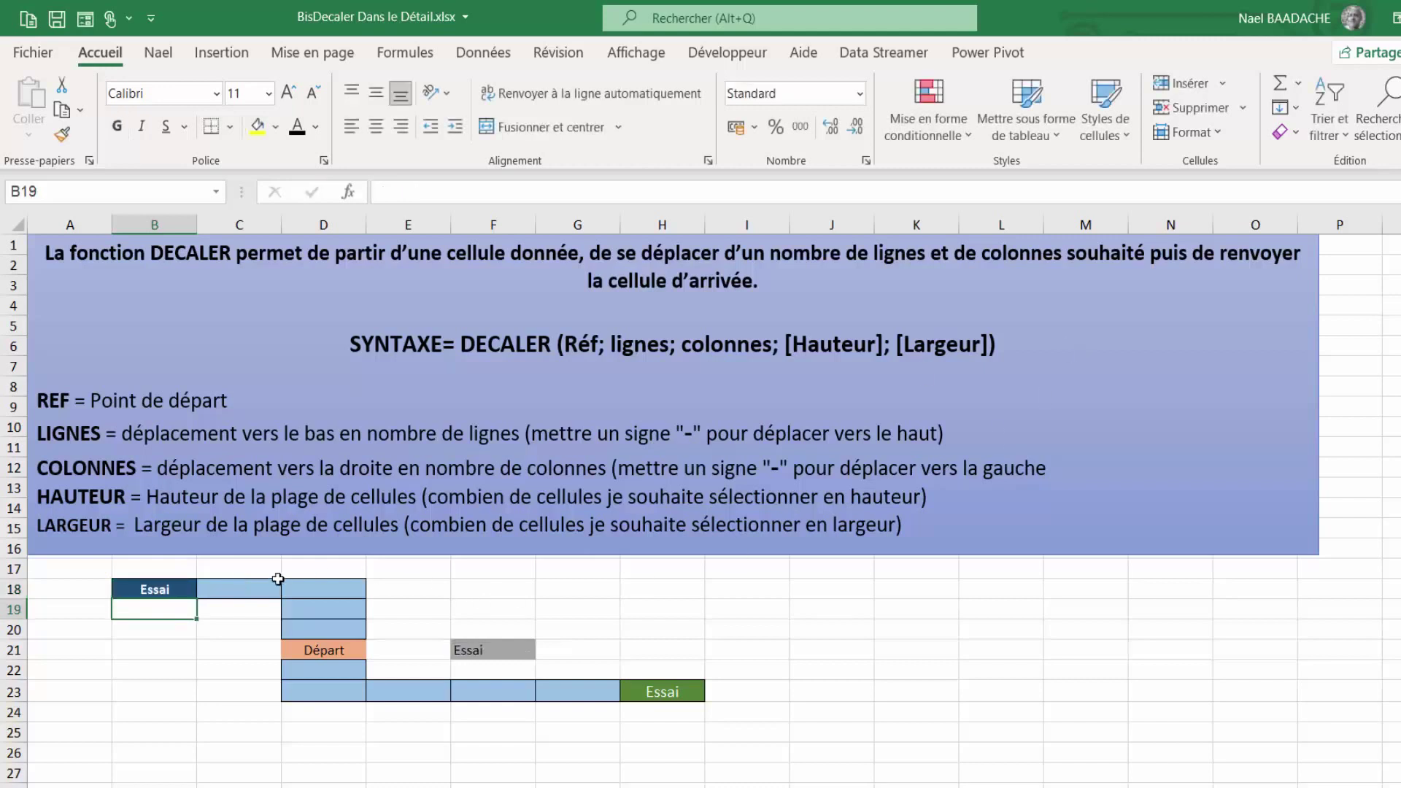
click(496, 651)
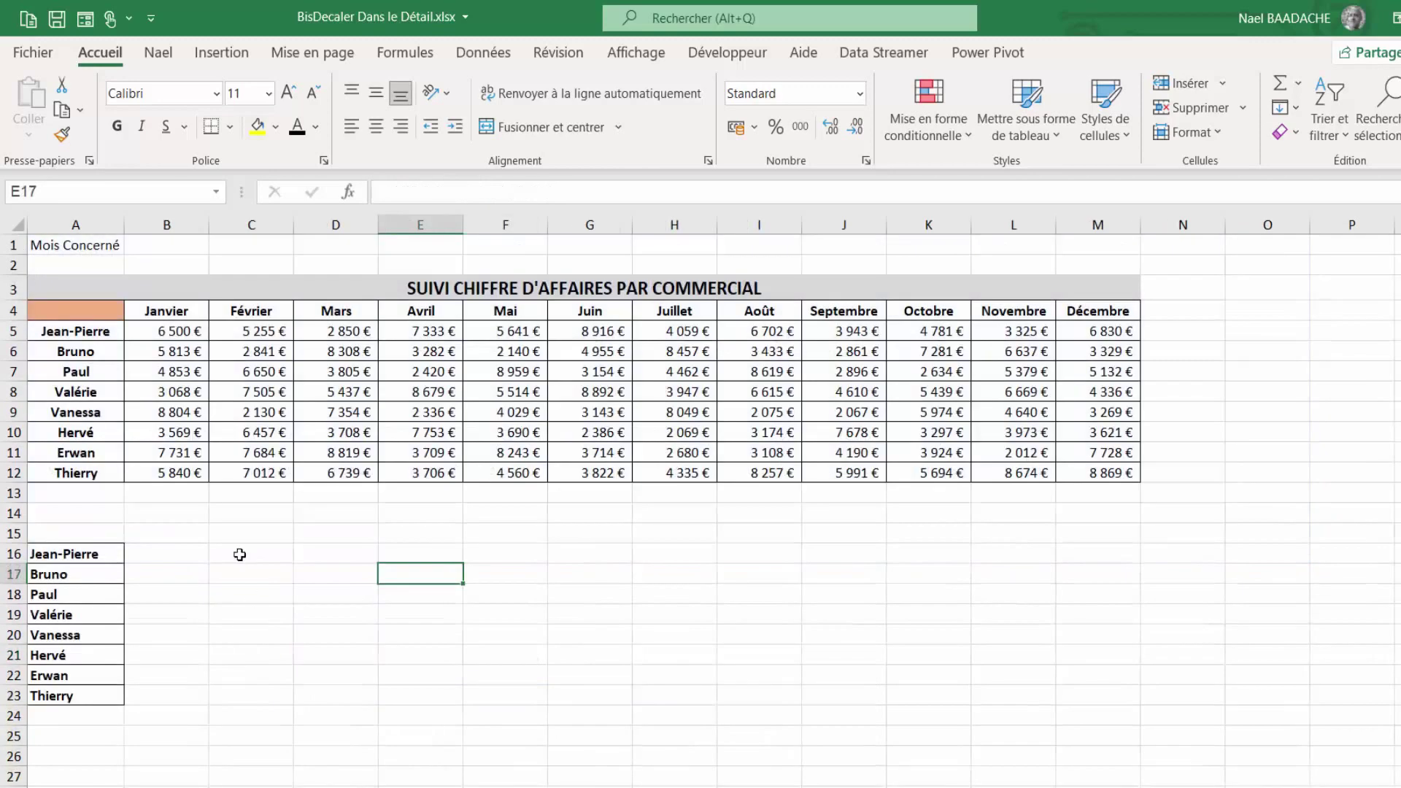
click(239, 555)
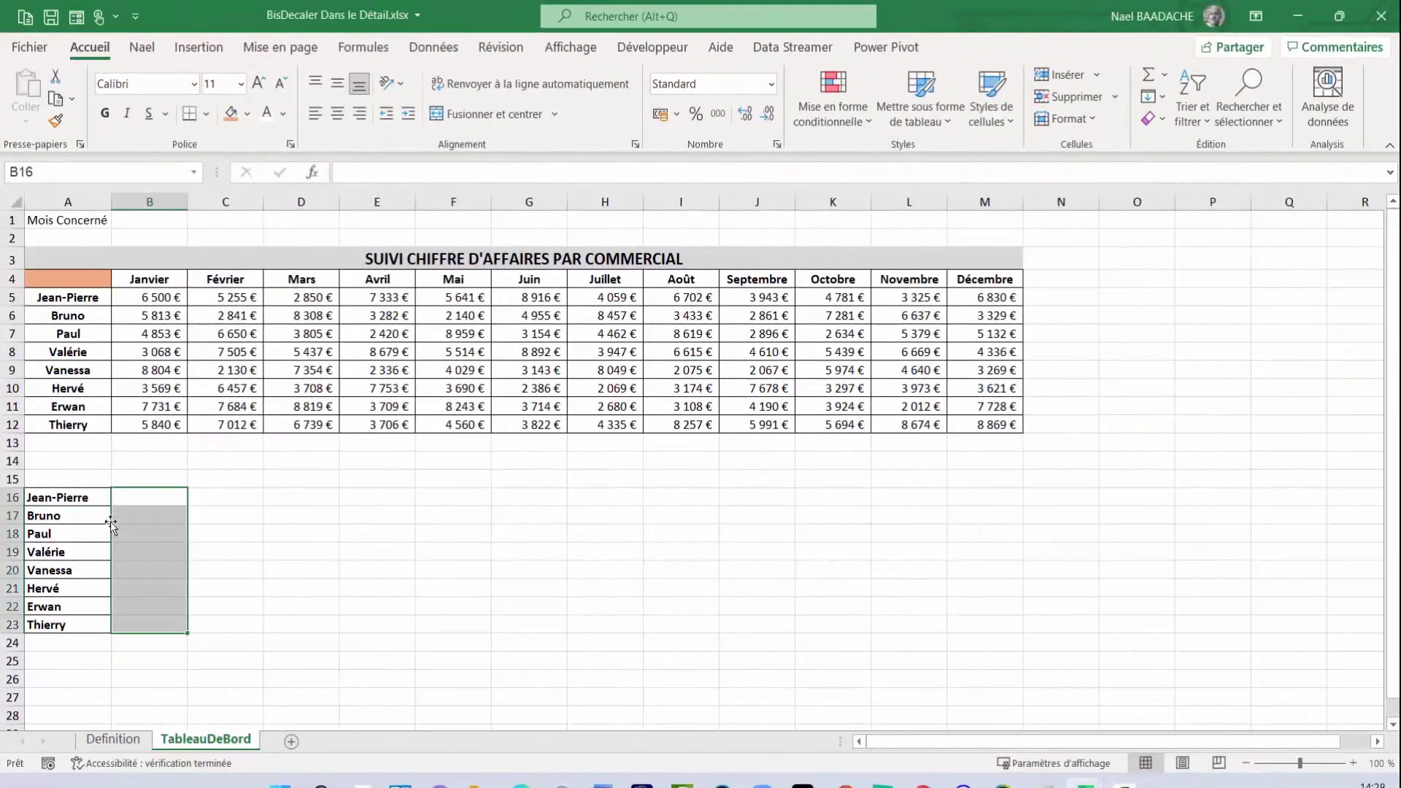
Check the empty totals range B16:B23, then select B1 beside Mois Concerné with Données tools shown
drag(148, 497, 157, 626)
drag(159, 496, 151, 625)
click(69, 496)
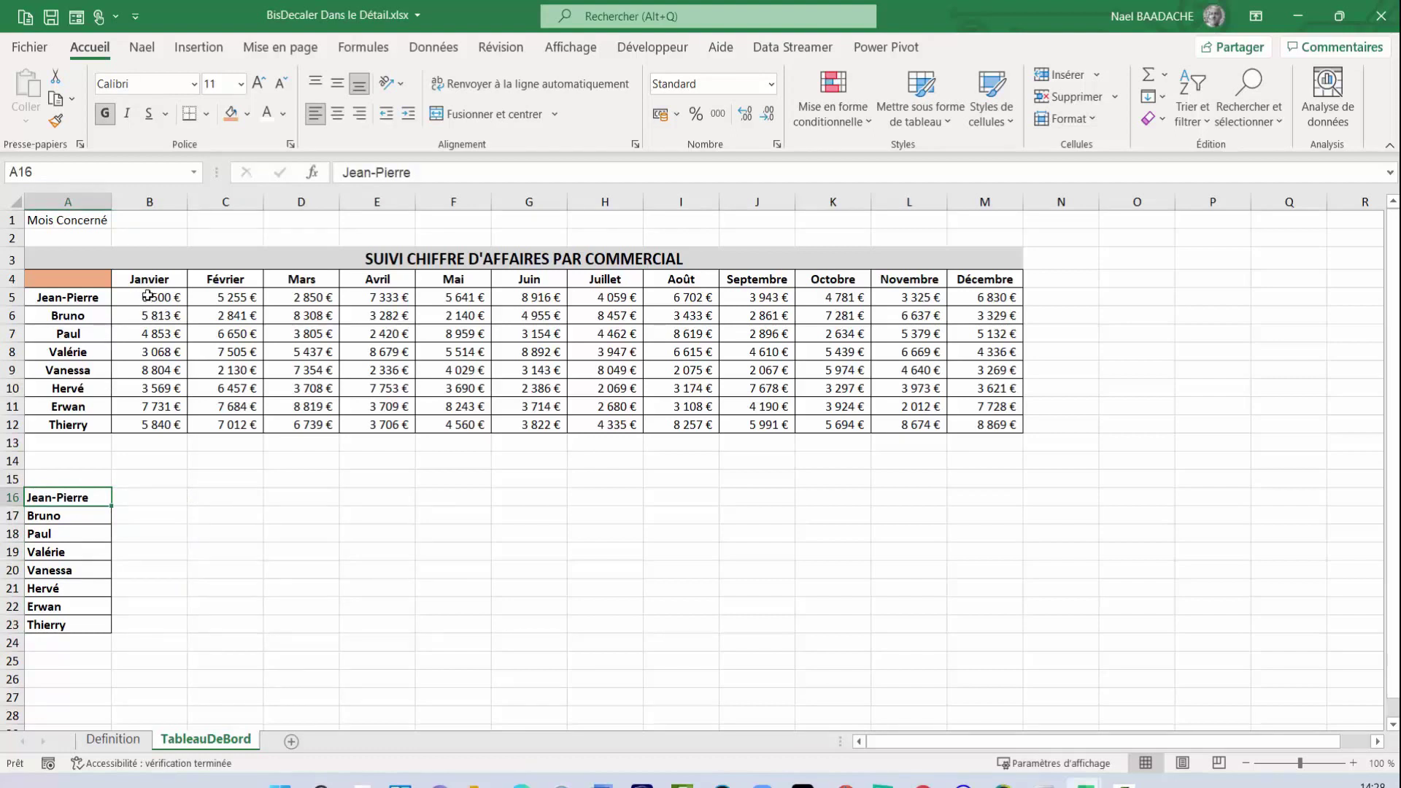
click(150, 219)
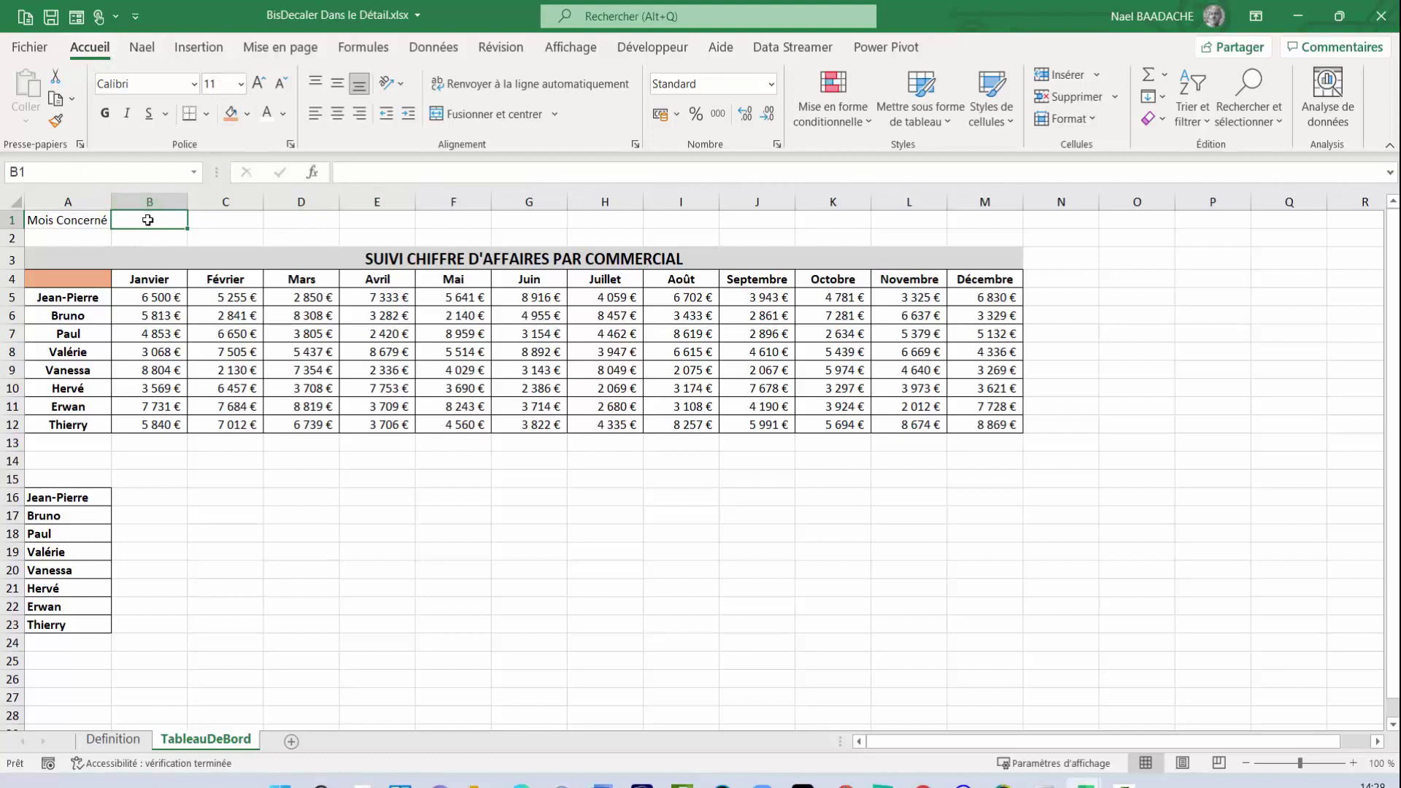
click(438, 50)
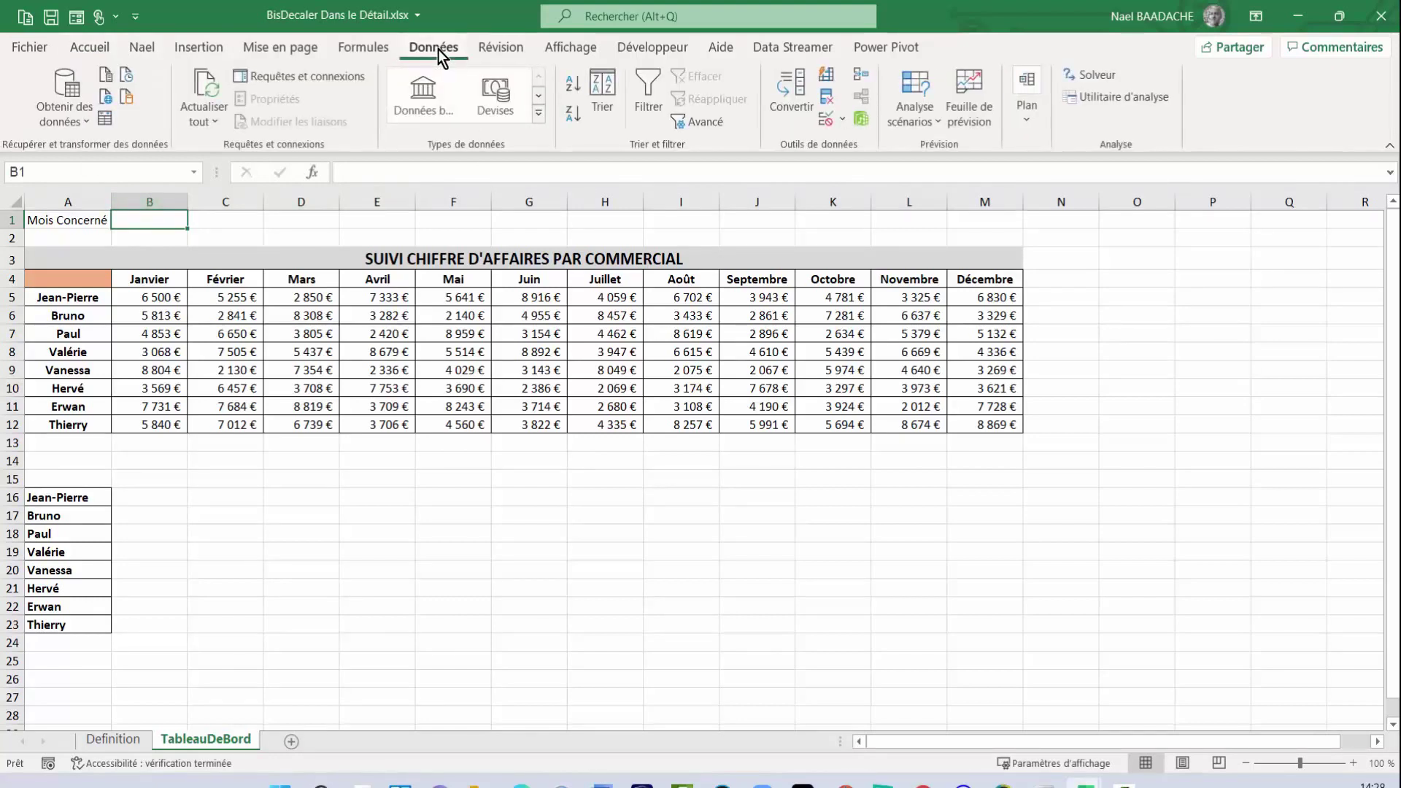
Give B1 list data validation with the month headers =$B$4:$M$4 as source
click(846, 127)
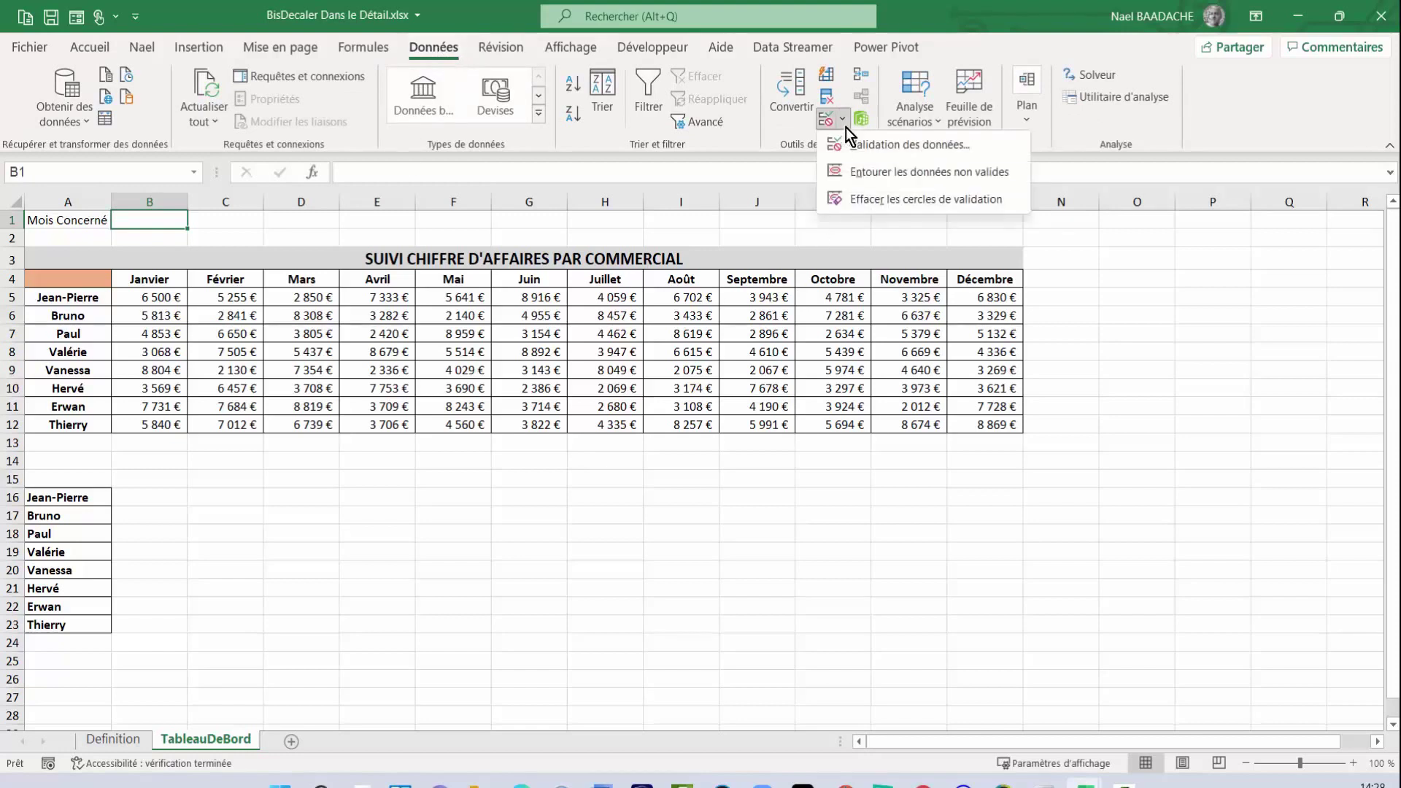
click(856, 142)
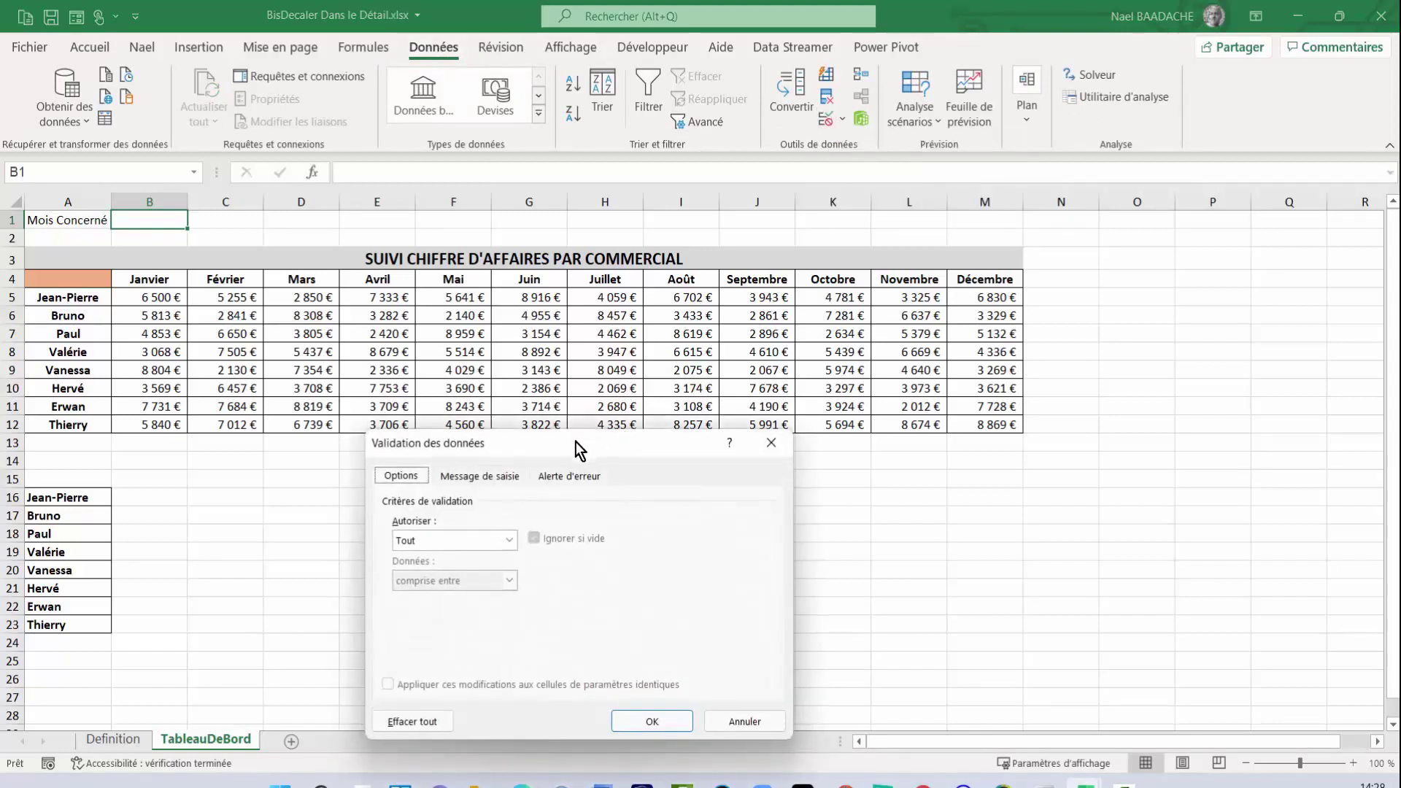
drag(575, 441, 887, 412)
click(758, 514)
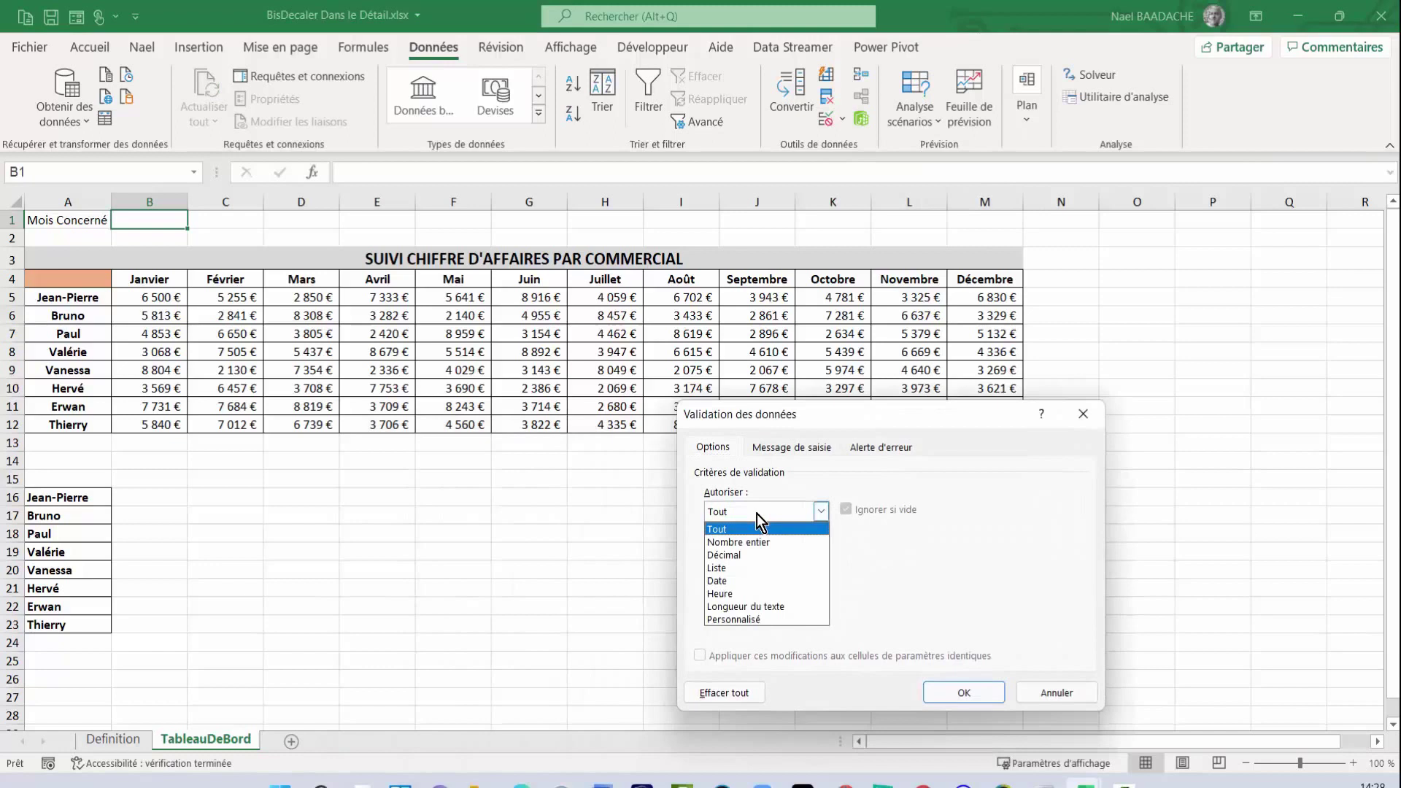
click(734, 569)
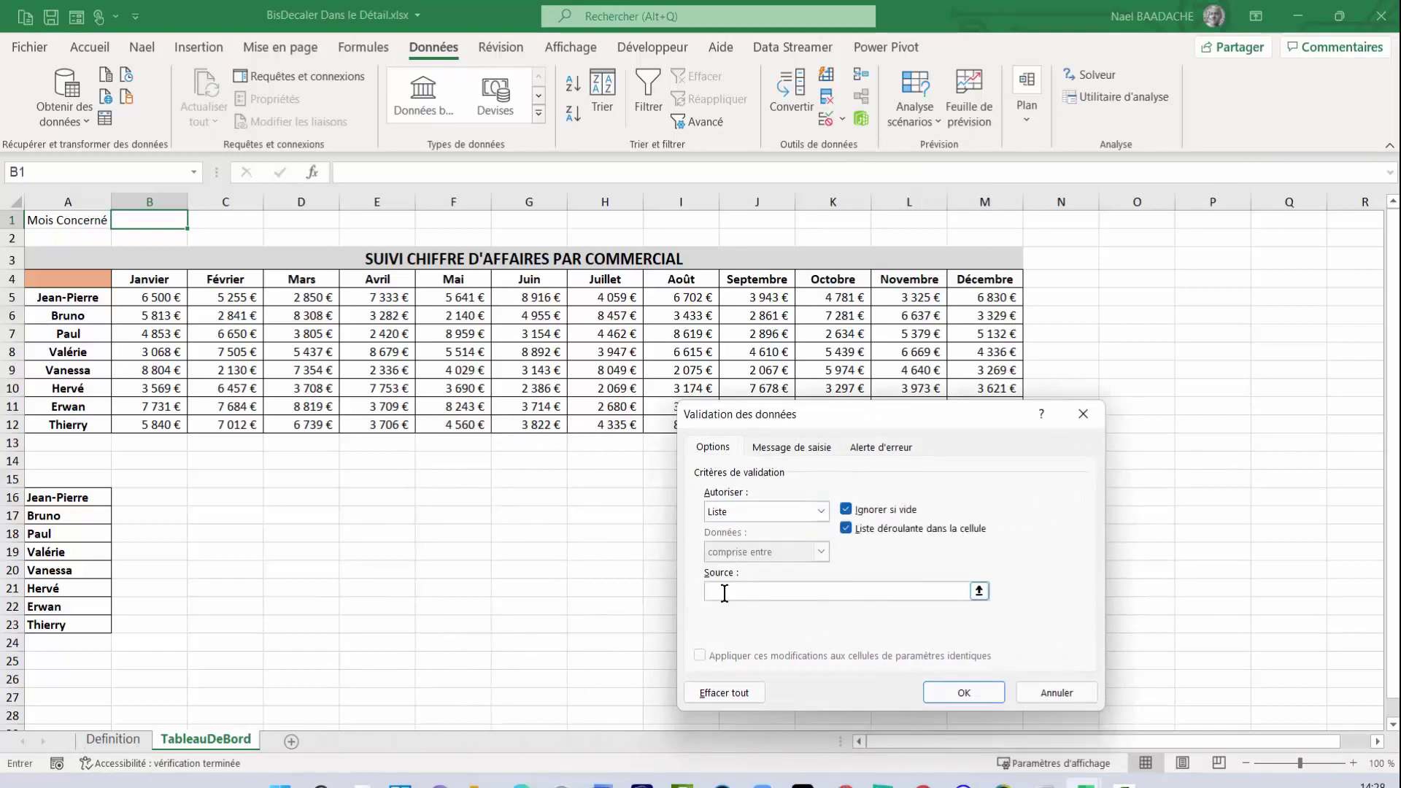
mouse_move(143, 280)
mouse_down()
mouse_move(742, 270)
mouse_move(963, 301)
mouse_up()
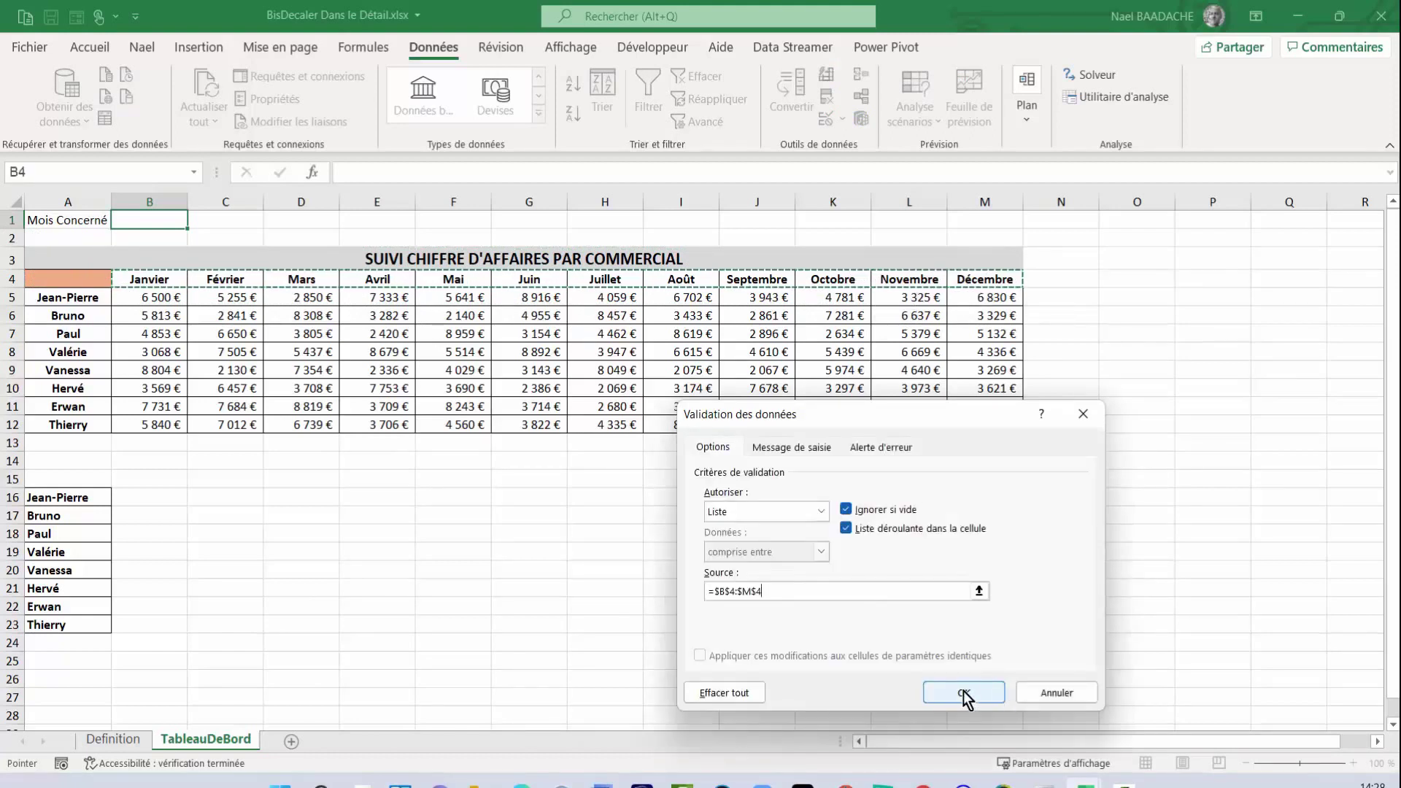
click(963, 693)
Choose Mars from B1's new month dropdown
click(195, 220)
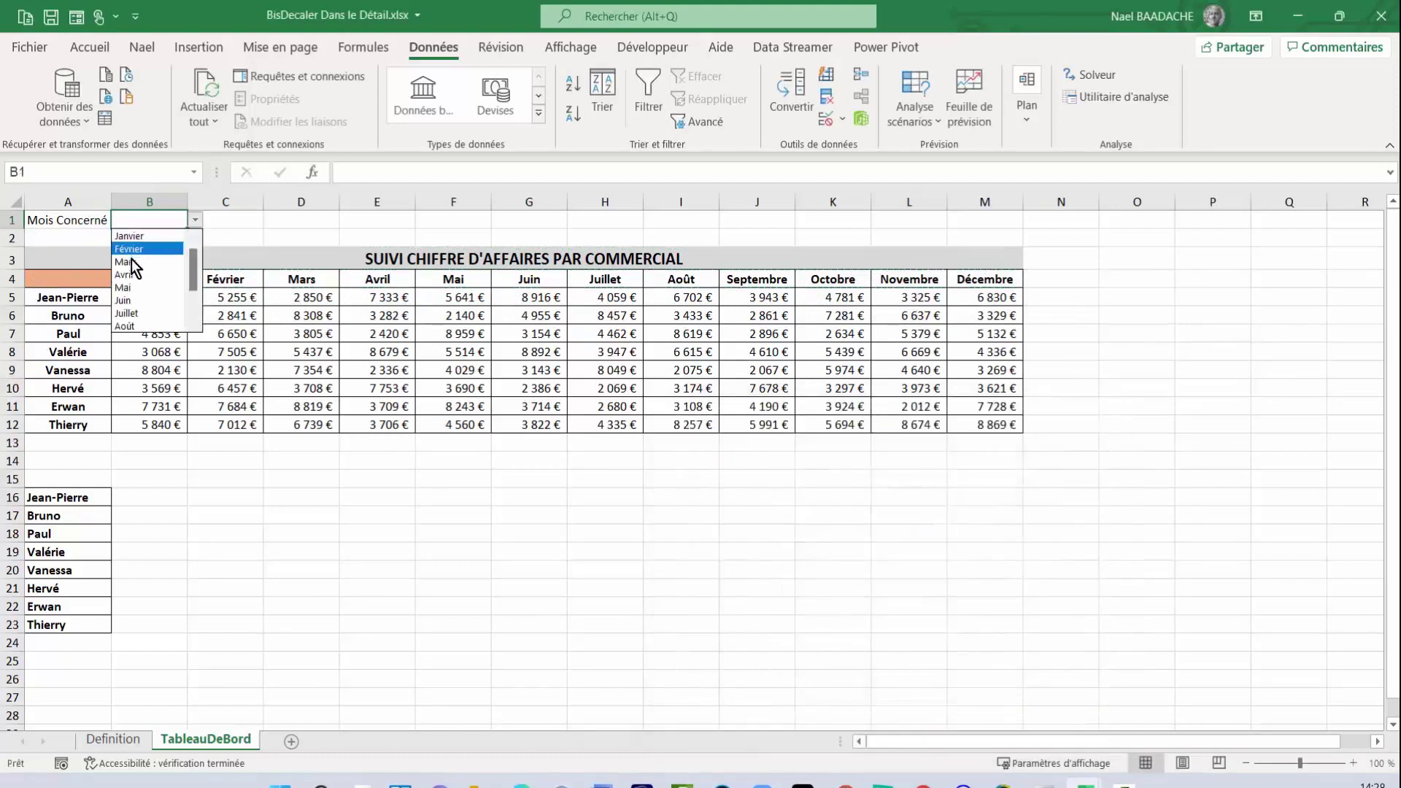
click(132, 264)
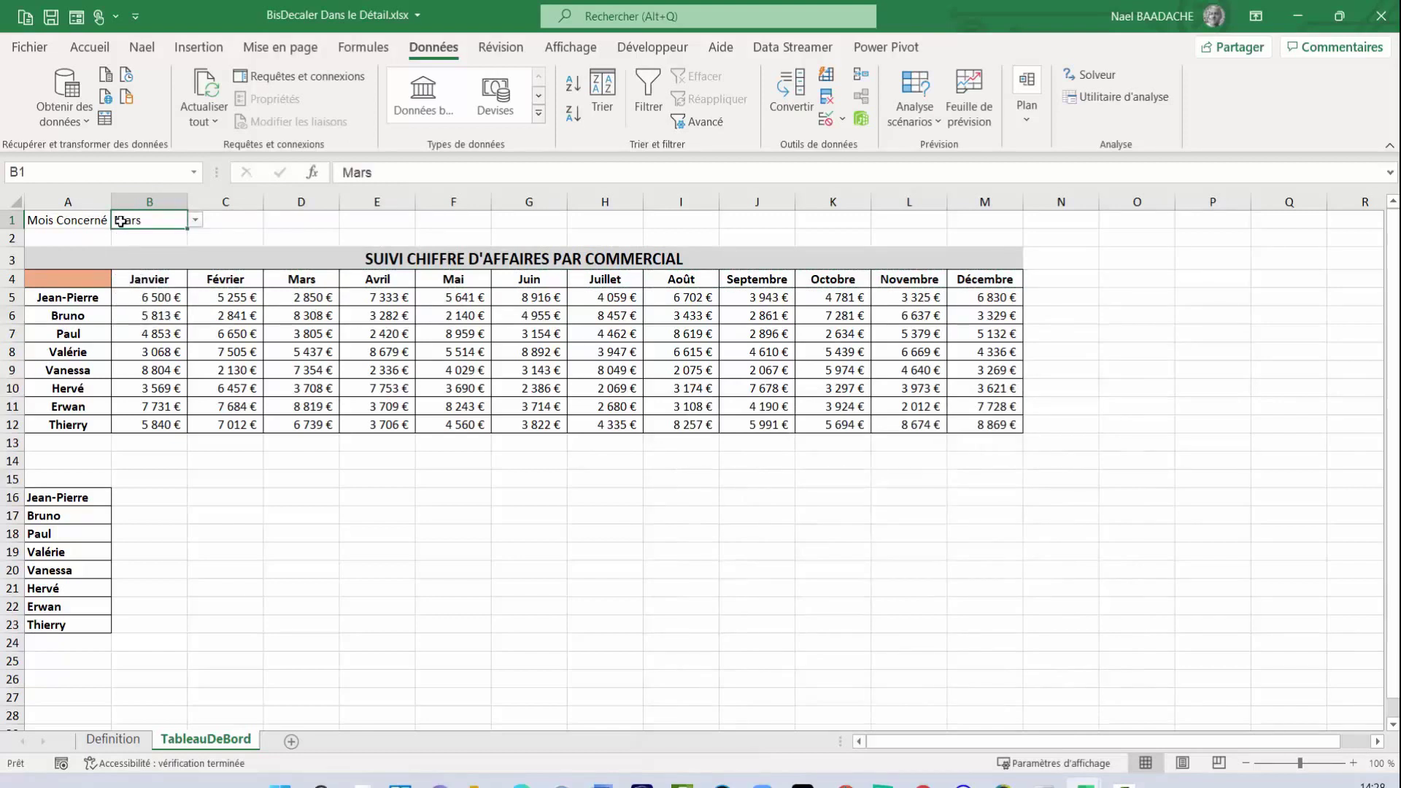
click(90, 49)
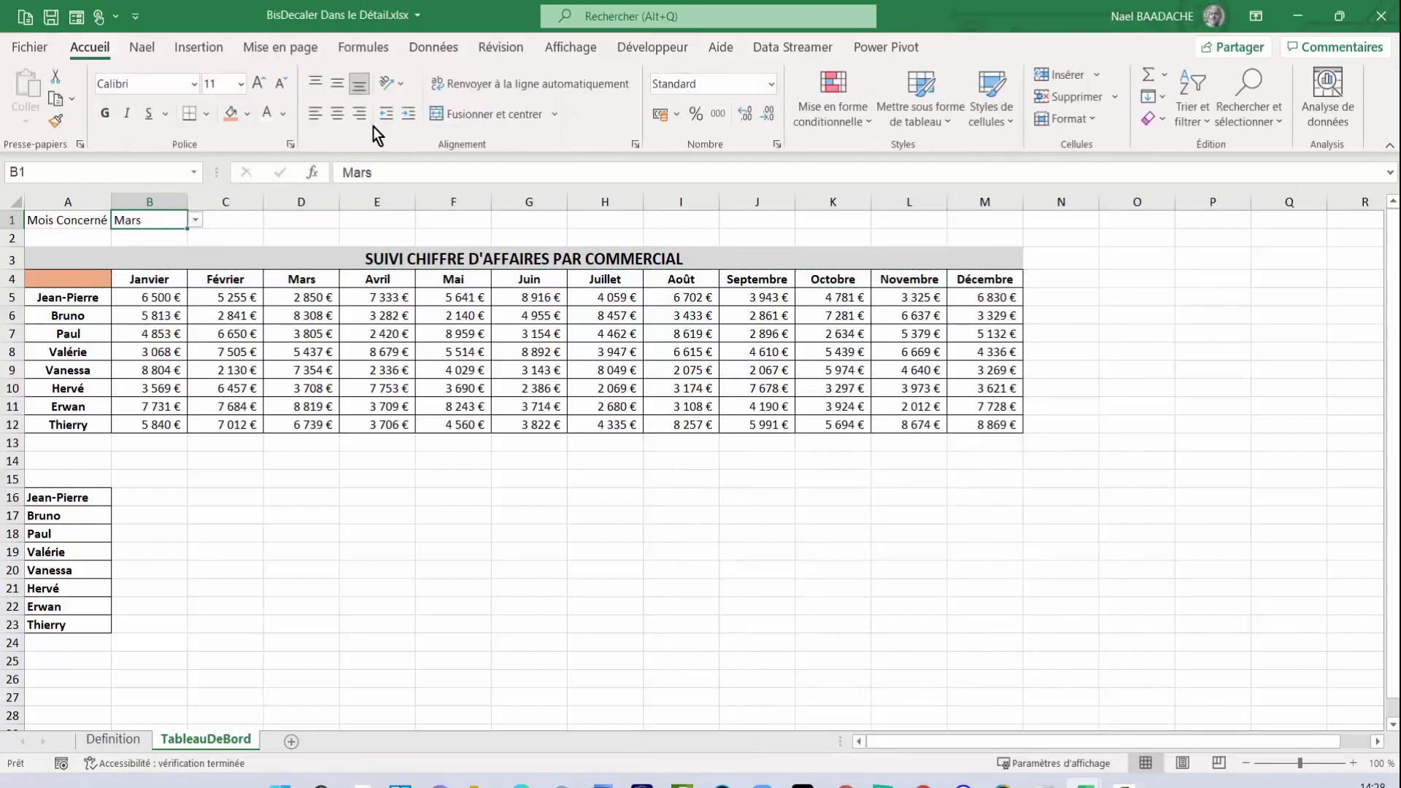
click(339, 117)
click(53, 221)
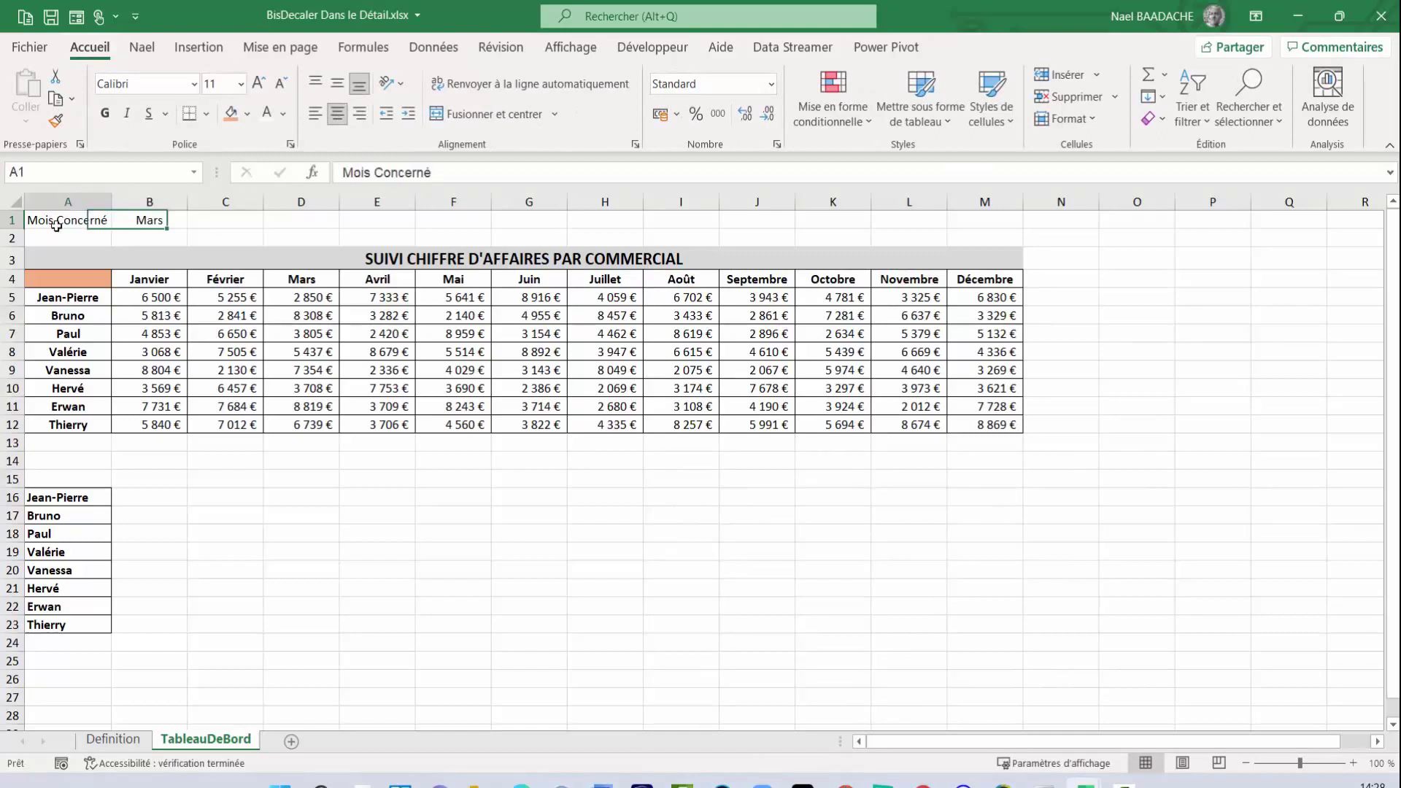
click(106, 115)
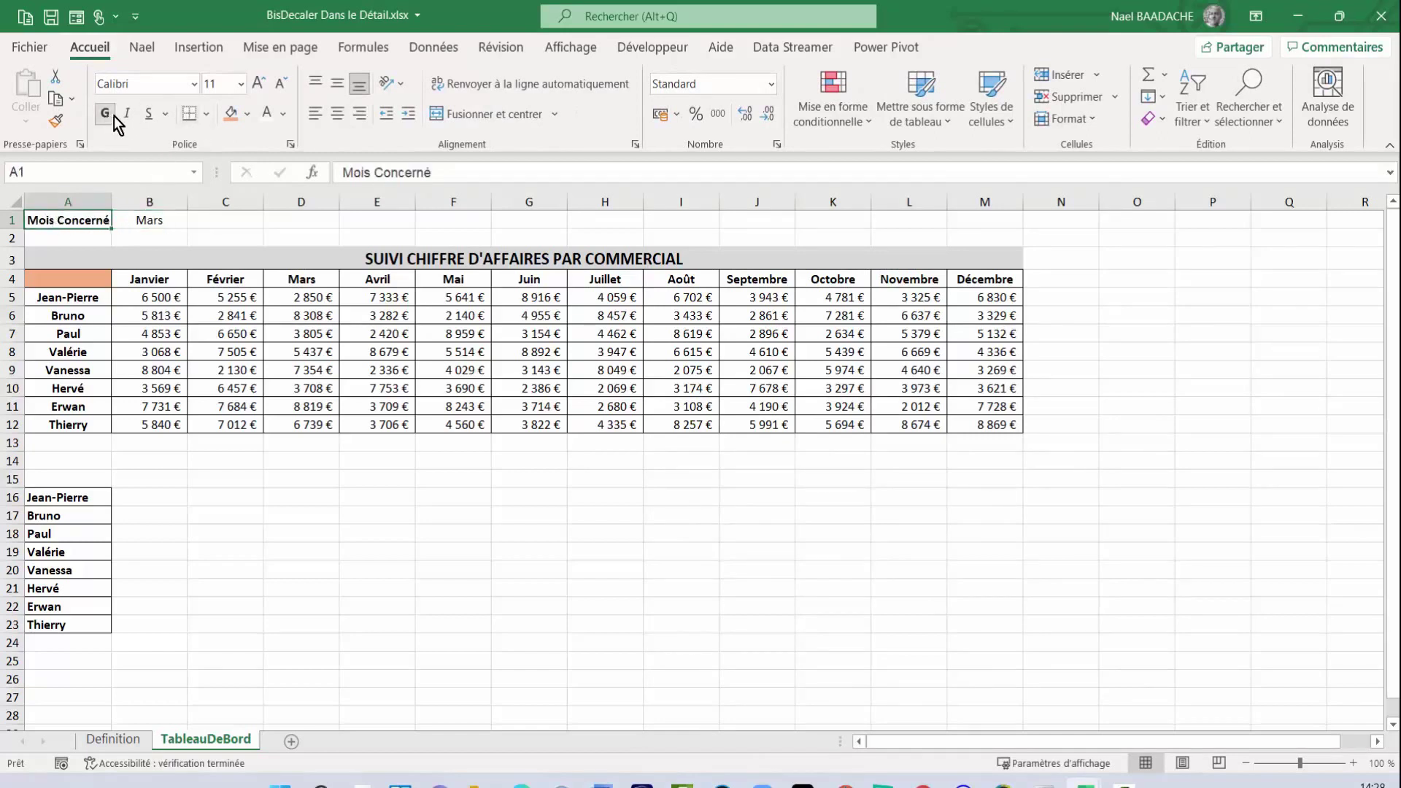
click(235, 122)
drag(112, 197, 121, 197)
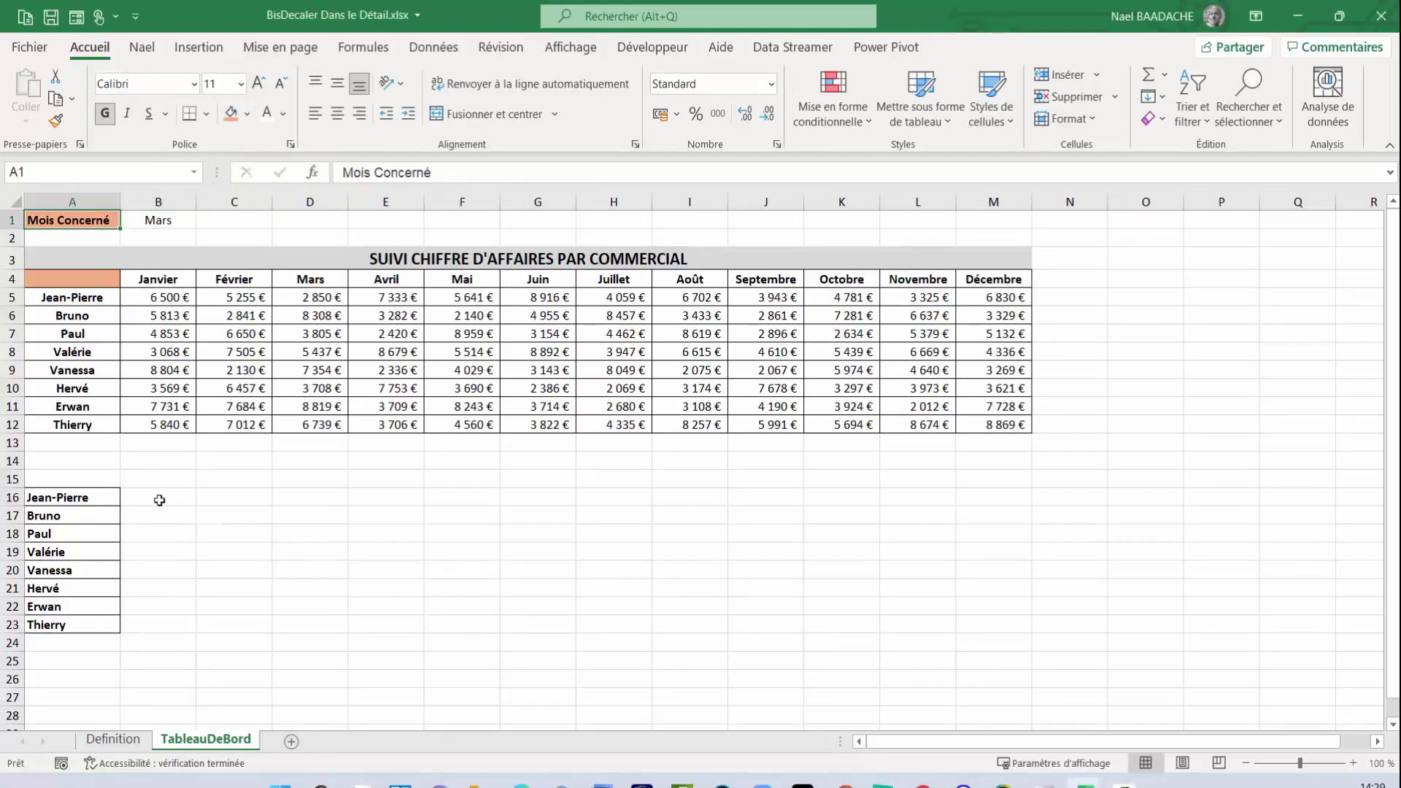
click(188, 497)
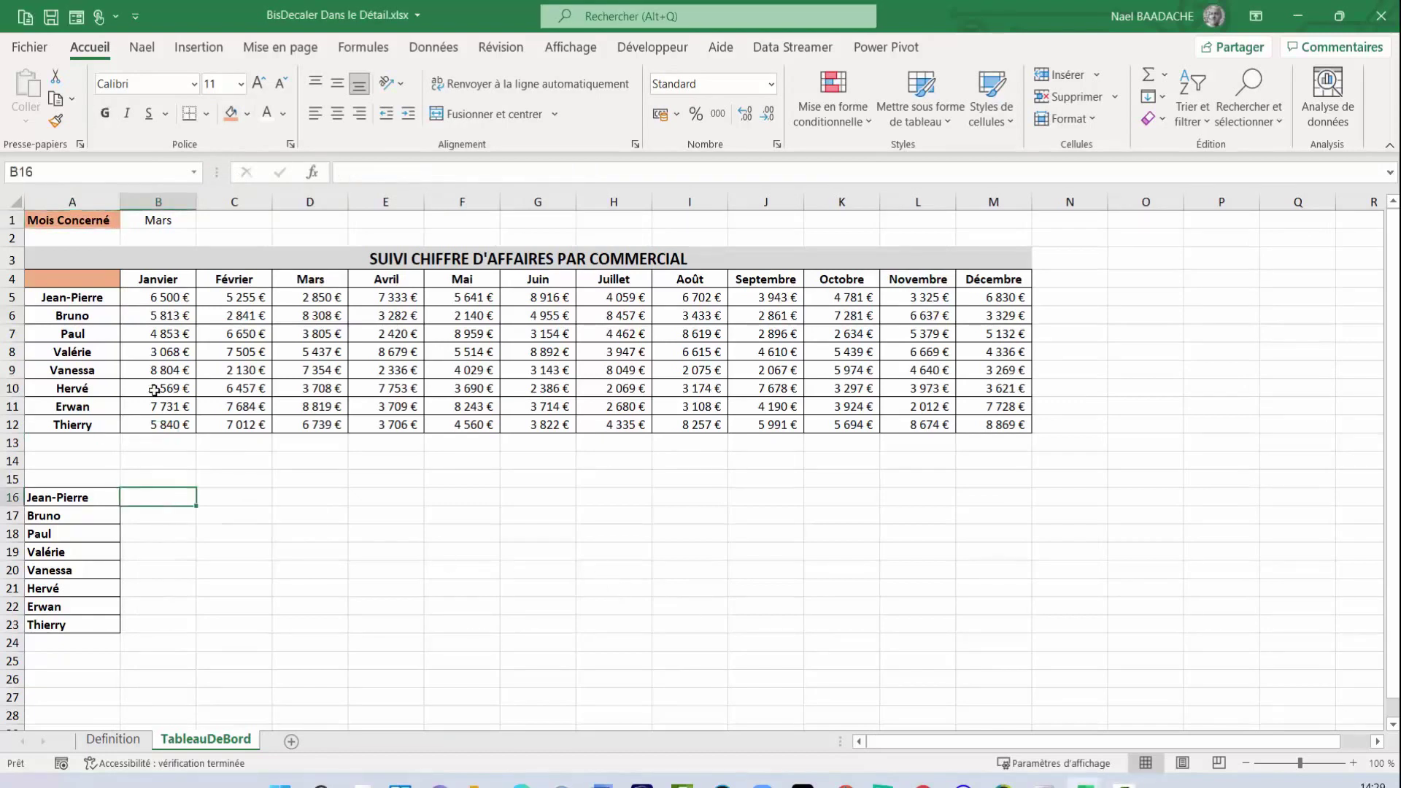
click(158, 219)
click(67, 295)
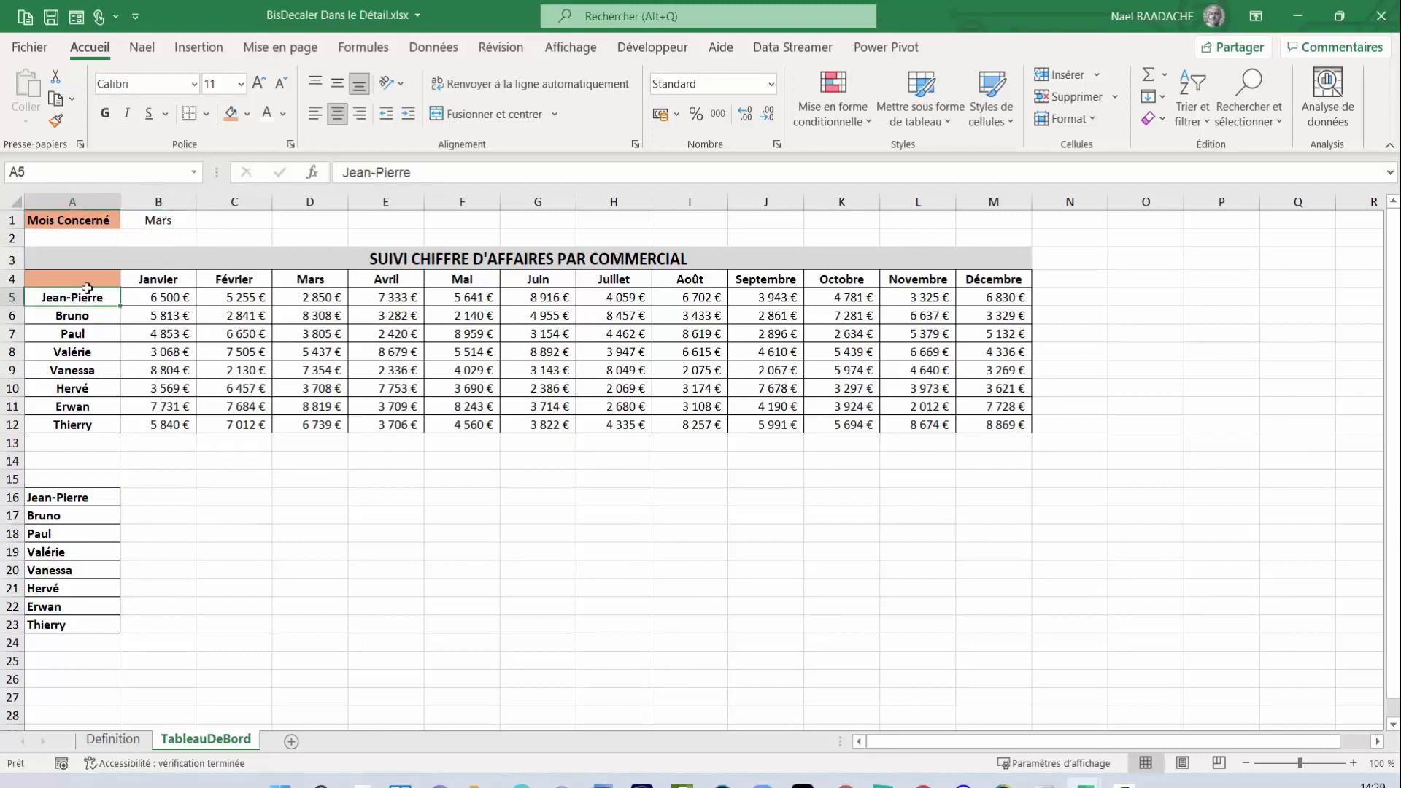
click(167, 217)
click(159, 298)
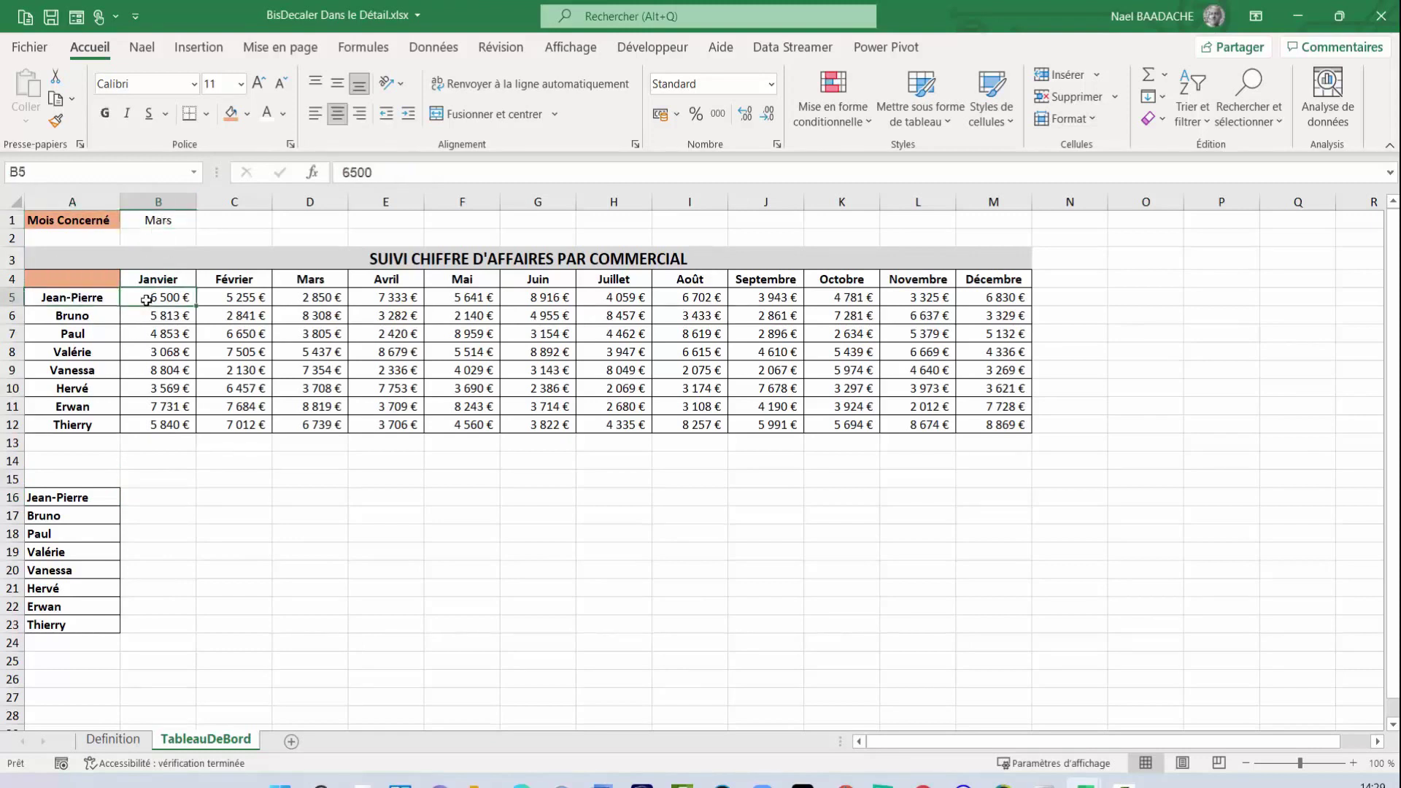
drag(159, 299, 291, 295)
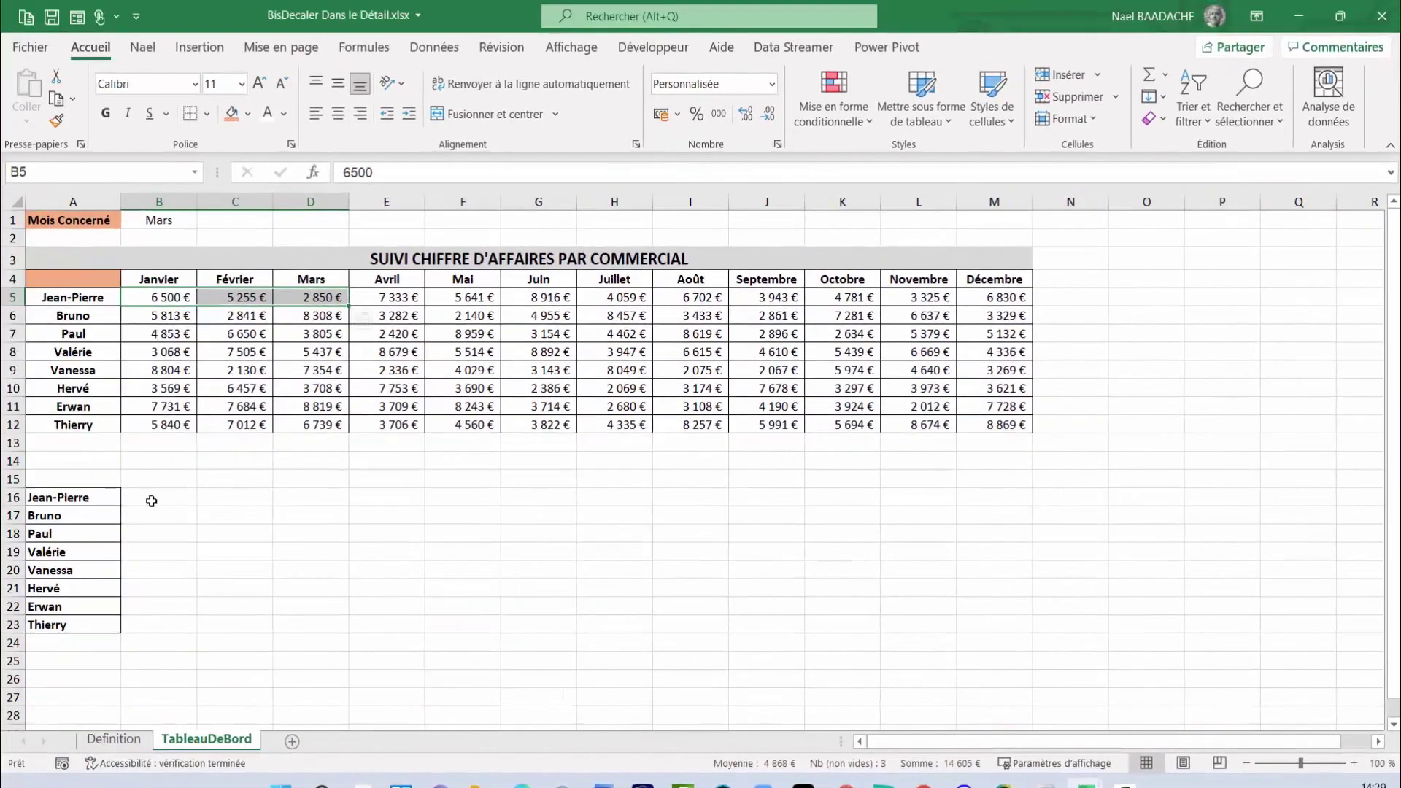
click(151, 500)
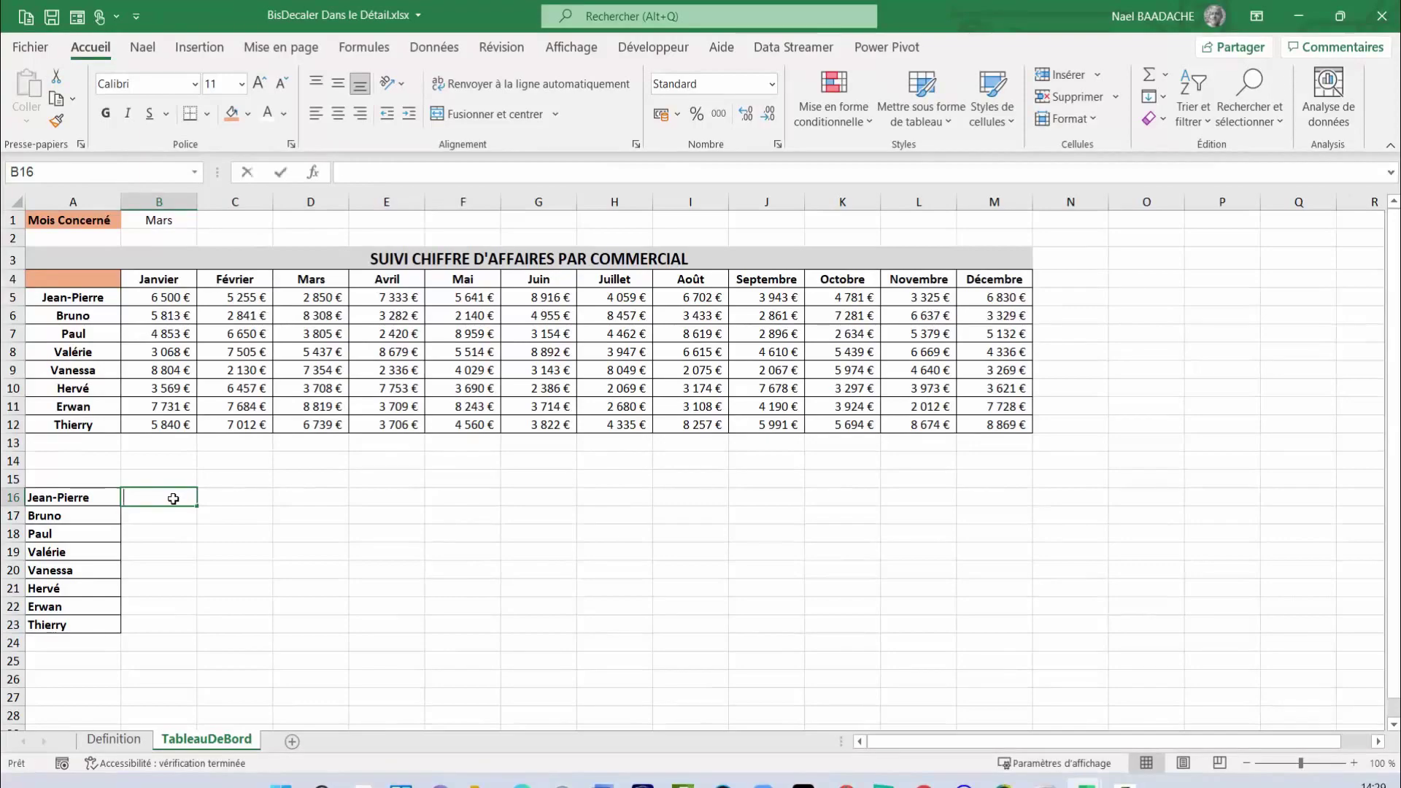
Type =somme(Decaler($A$4;1 in B16, locking the A4 anchor as absolute
text(=so)
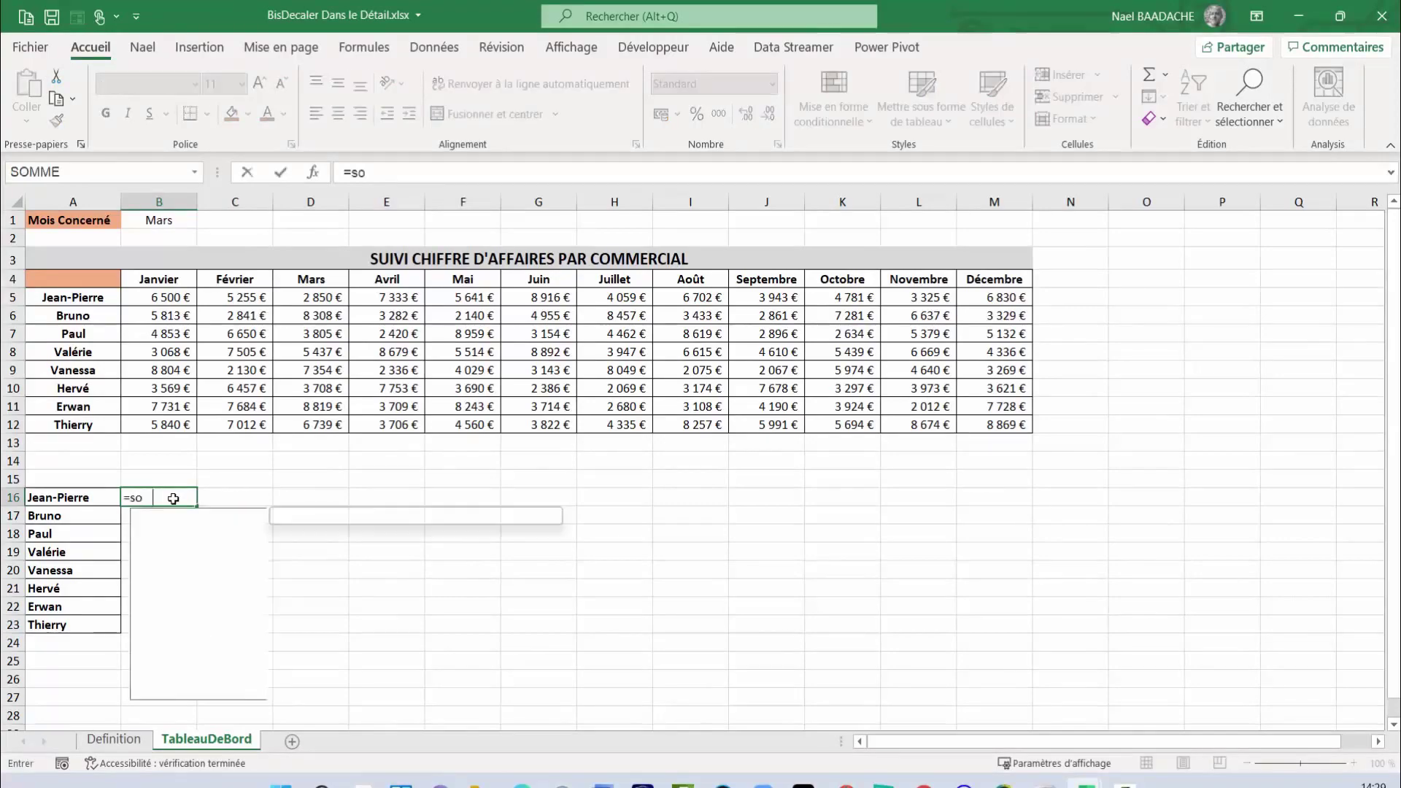
text(mme()
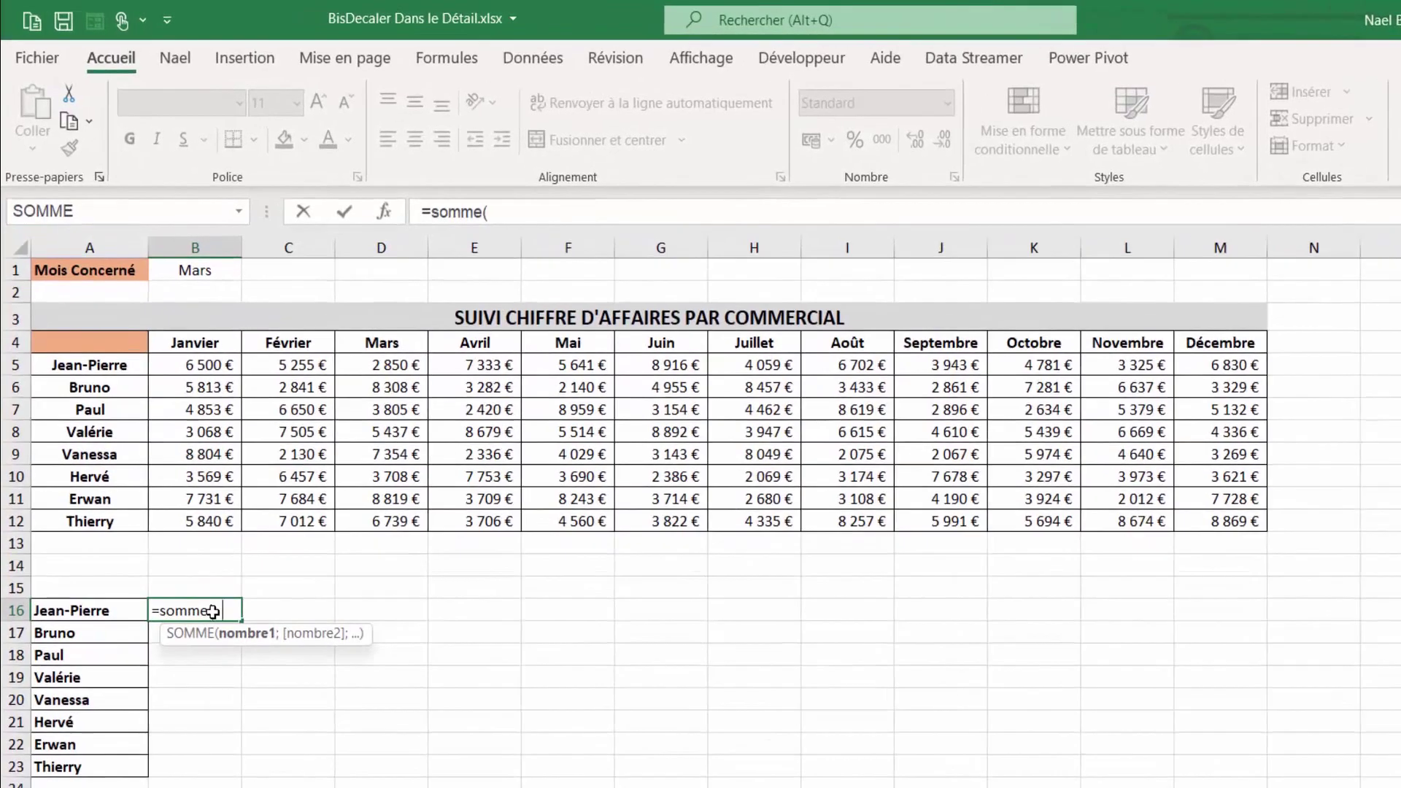
text(Decaler)
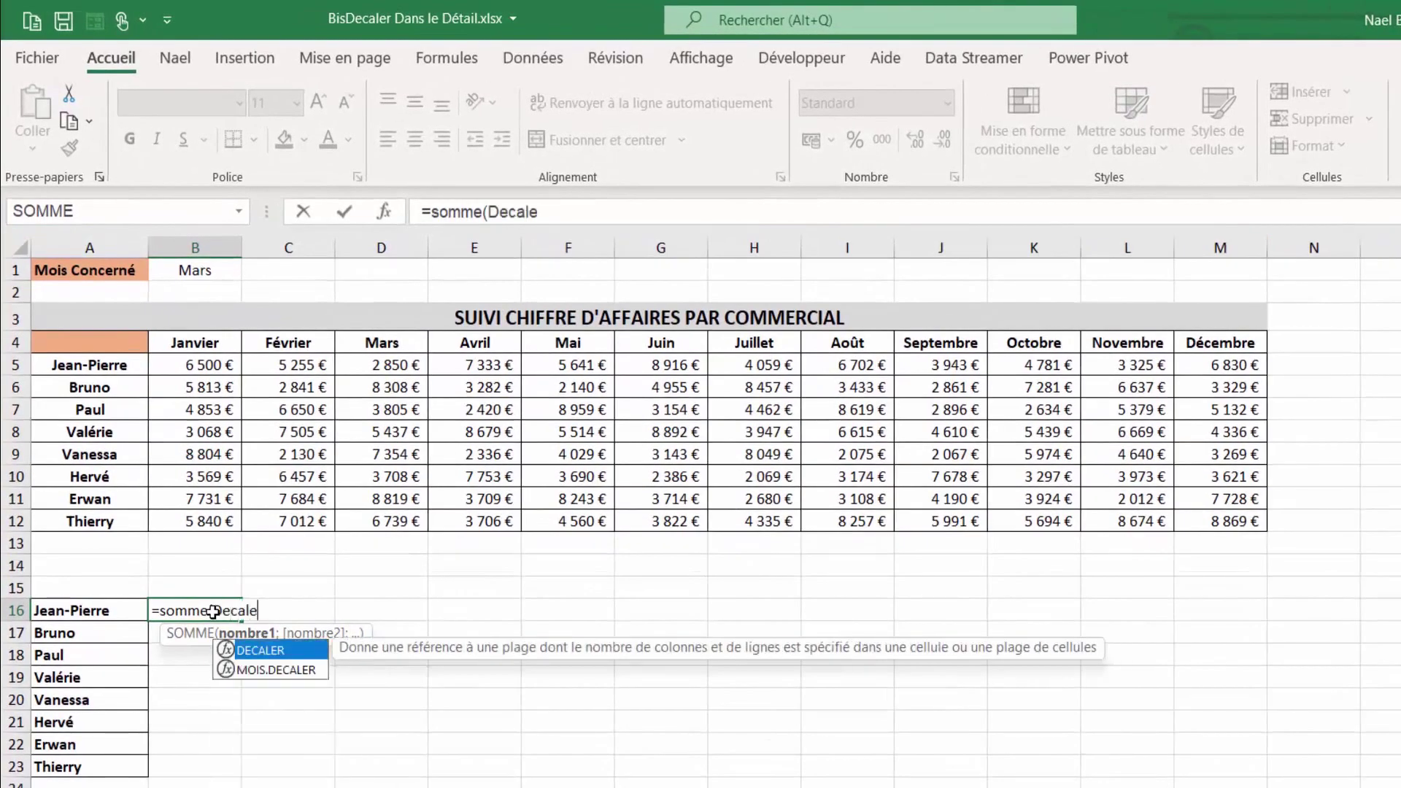
text(()
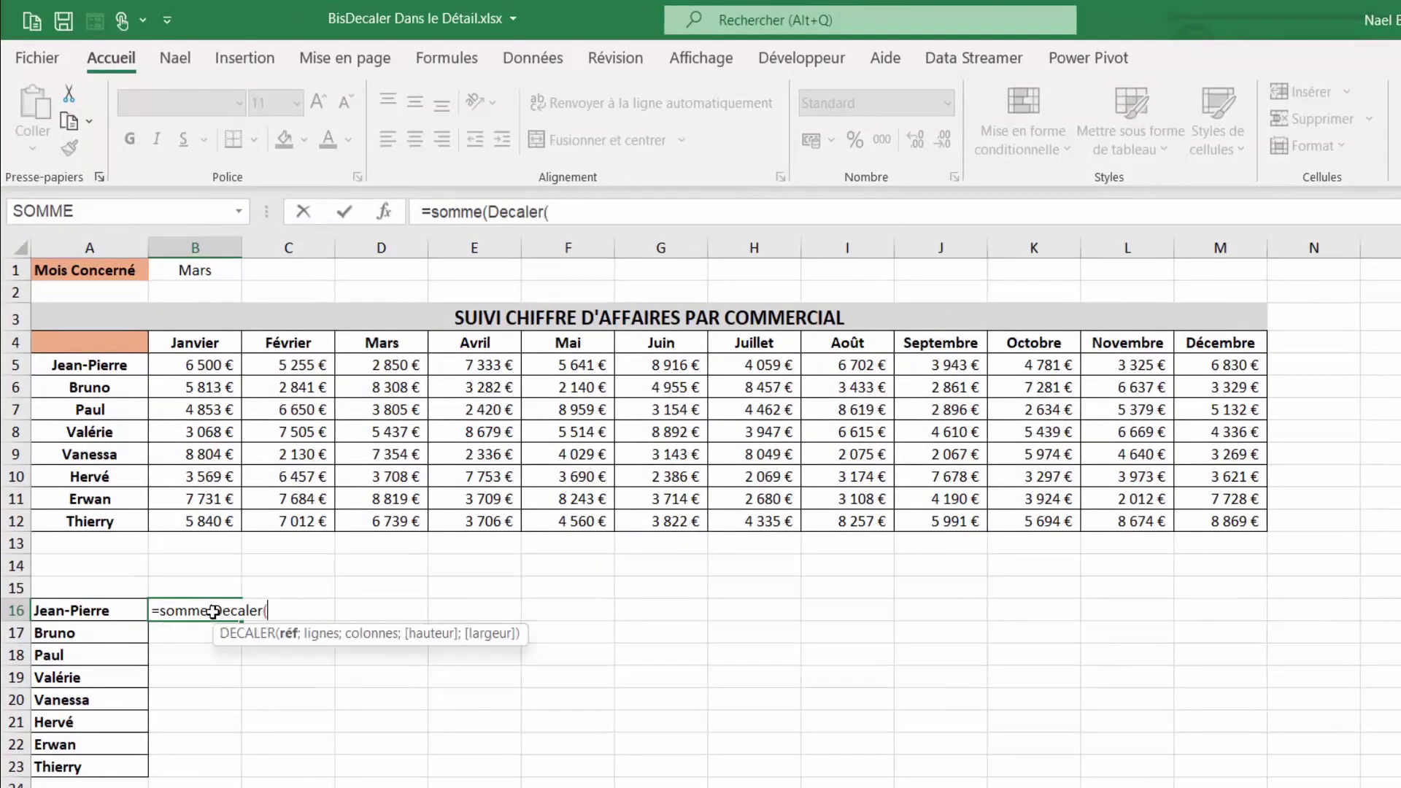
drag(327, 666, 335, 691)
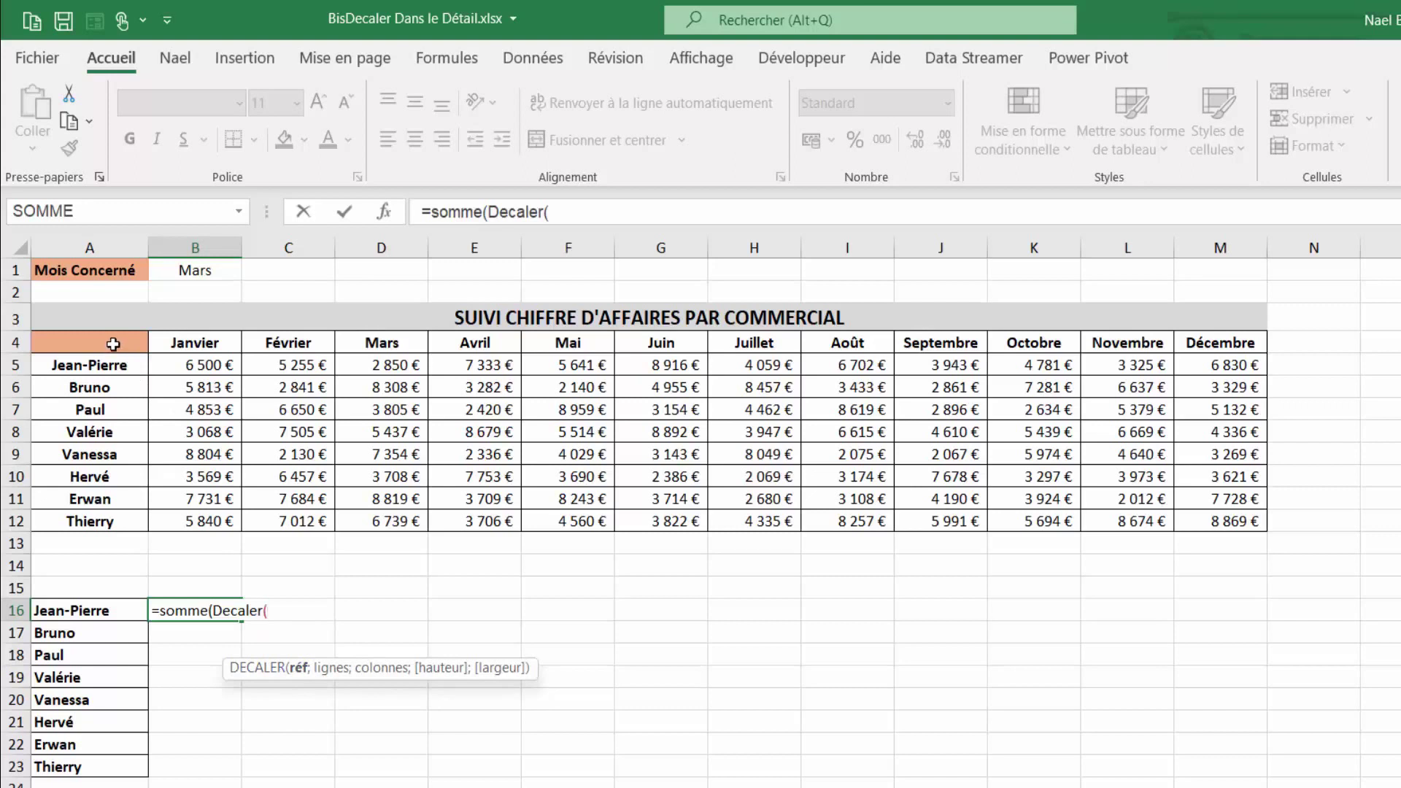
click(113, 344)
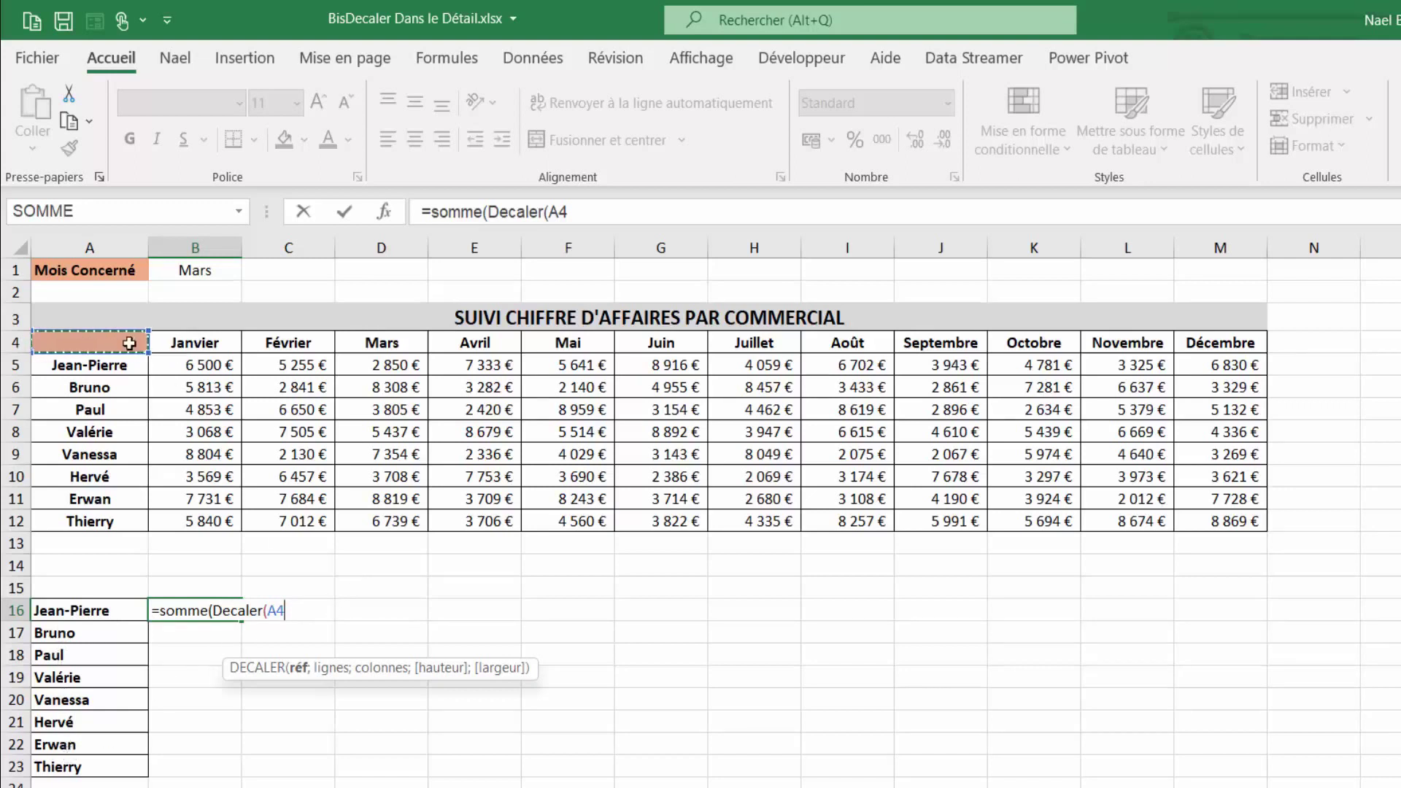
key(F4)
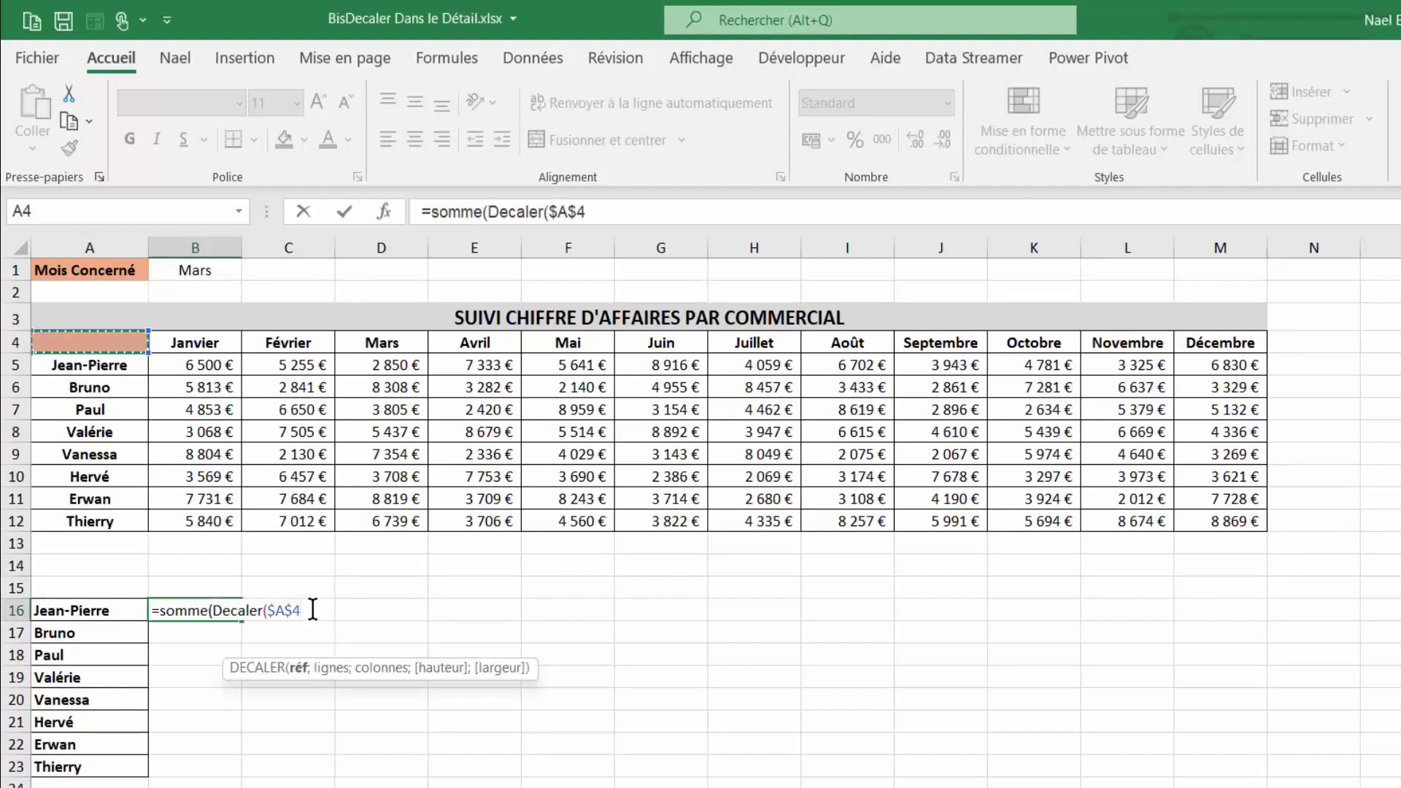
text(;1)
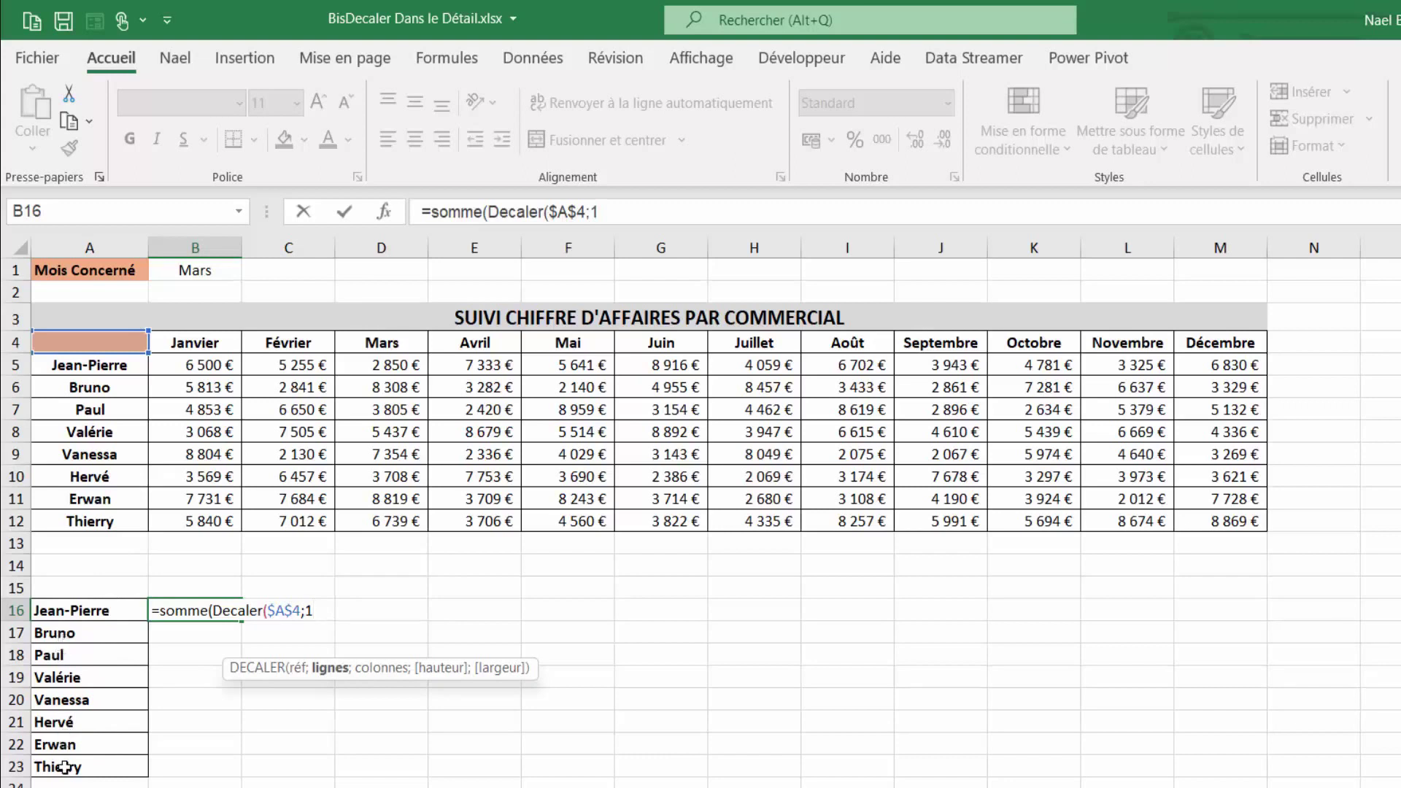
Replace the trailing 1 with EQUIV($A16;$A$5:$A$12;0) as DECALER's row offset
key(BackSpace)
text(e)
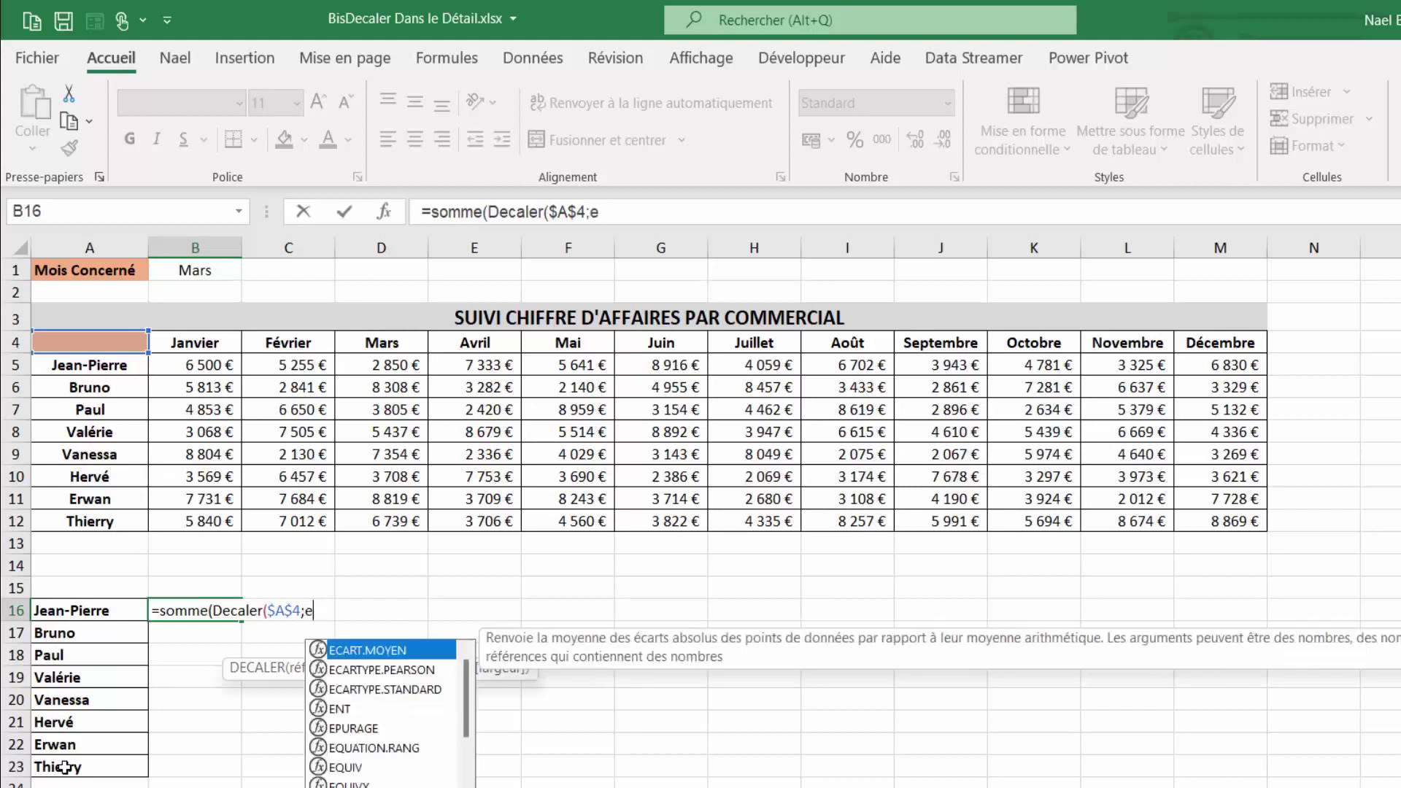
text(quiv()
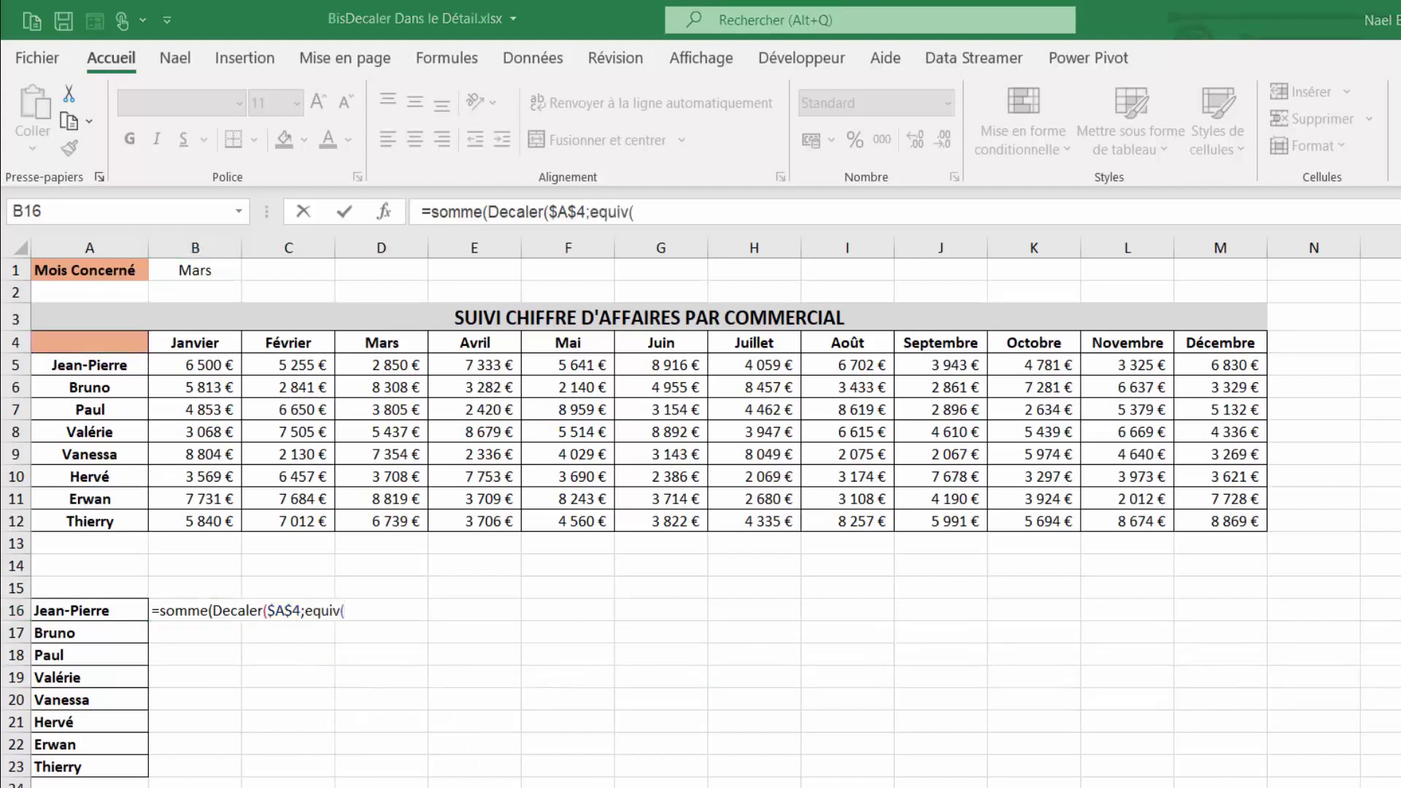
click(374, 615)
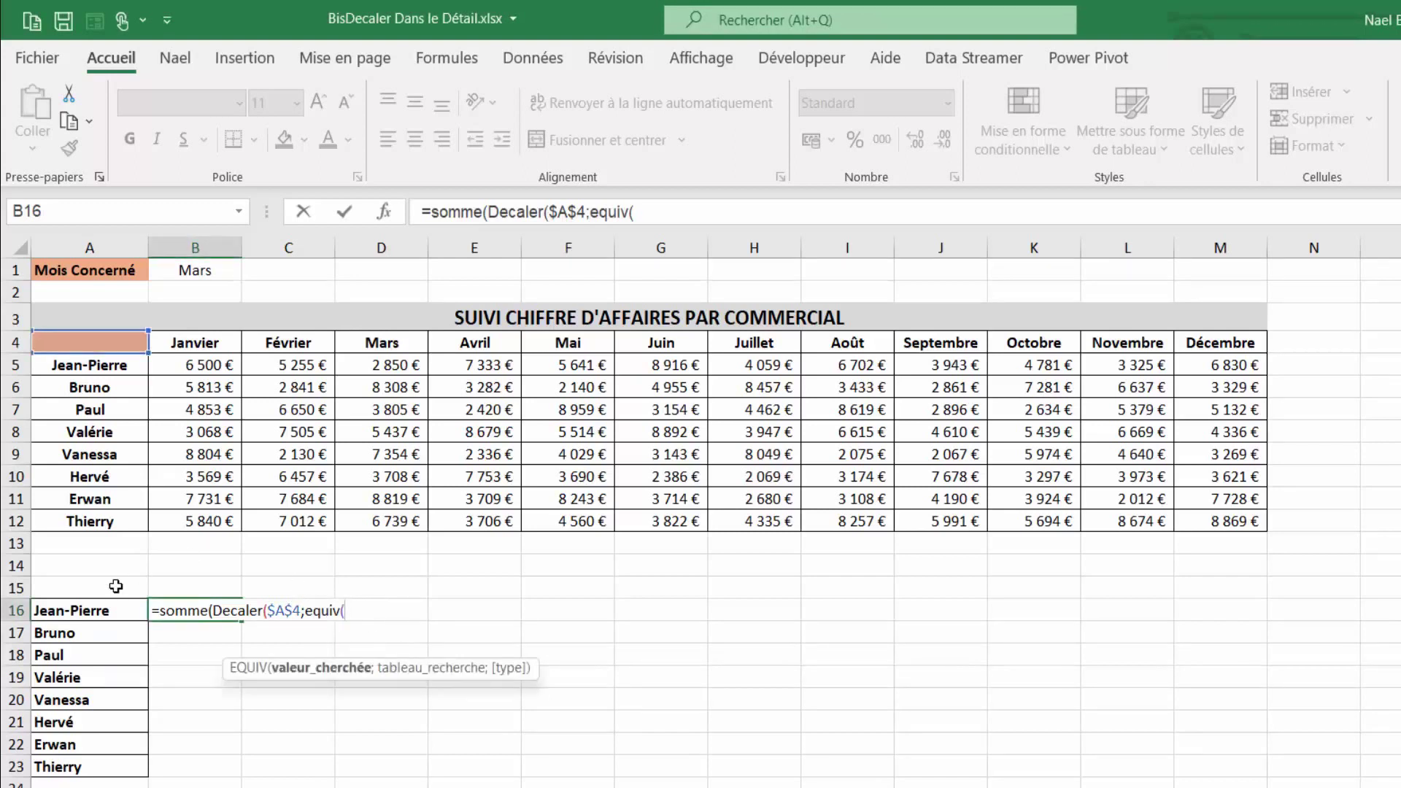
click(74, 613)
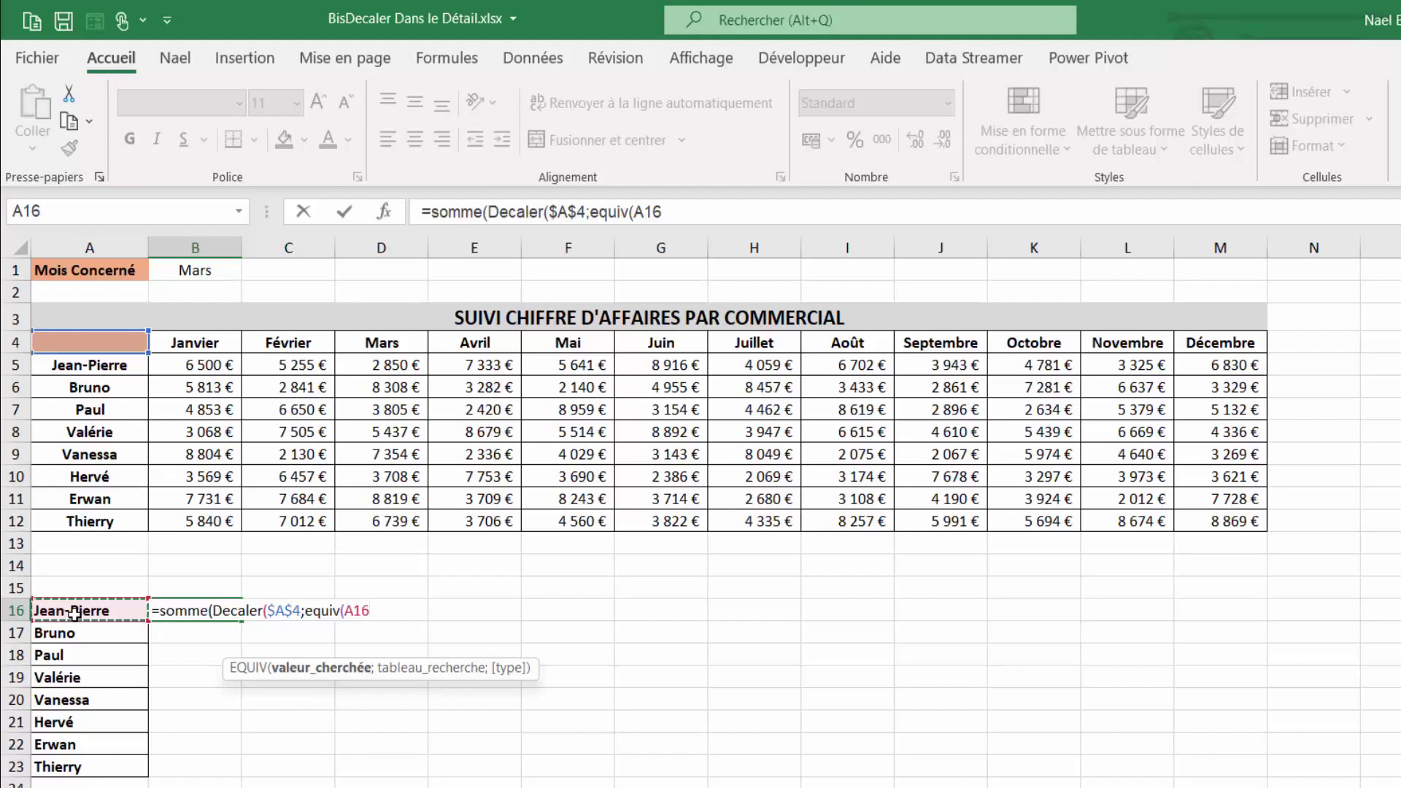
key(F4)
key(F4)
key(F4)
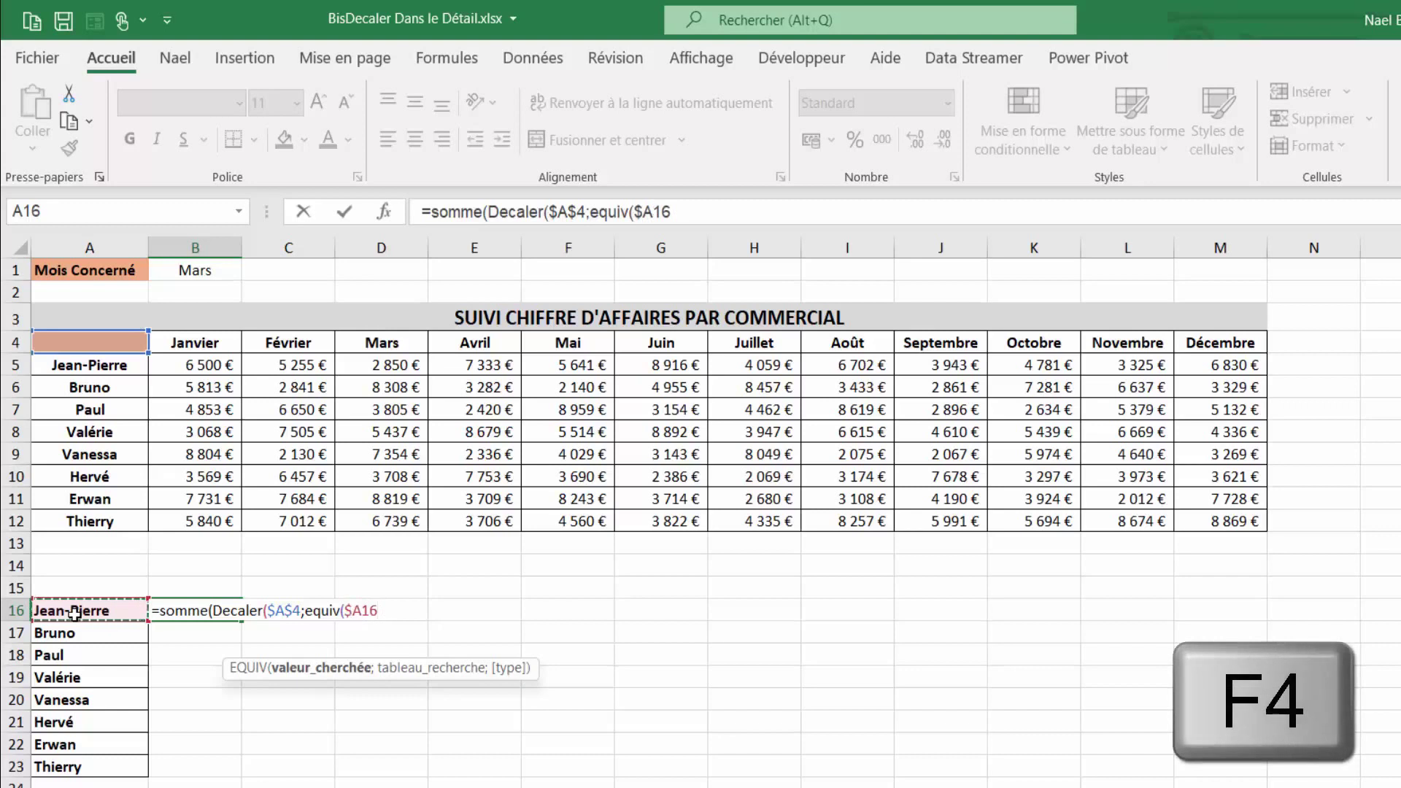
text(;)
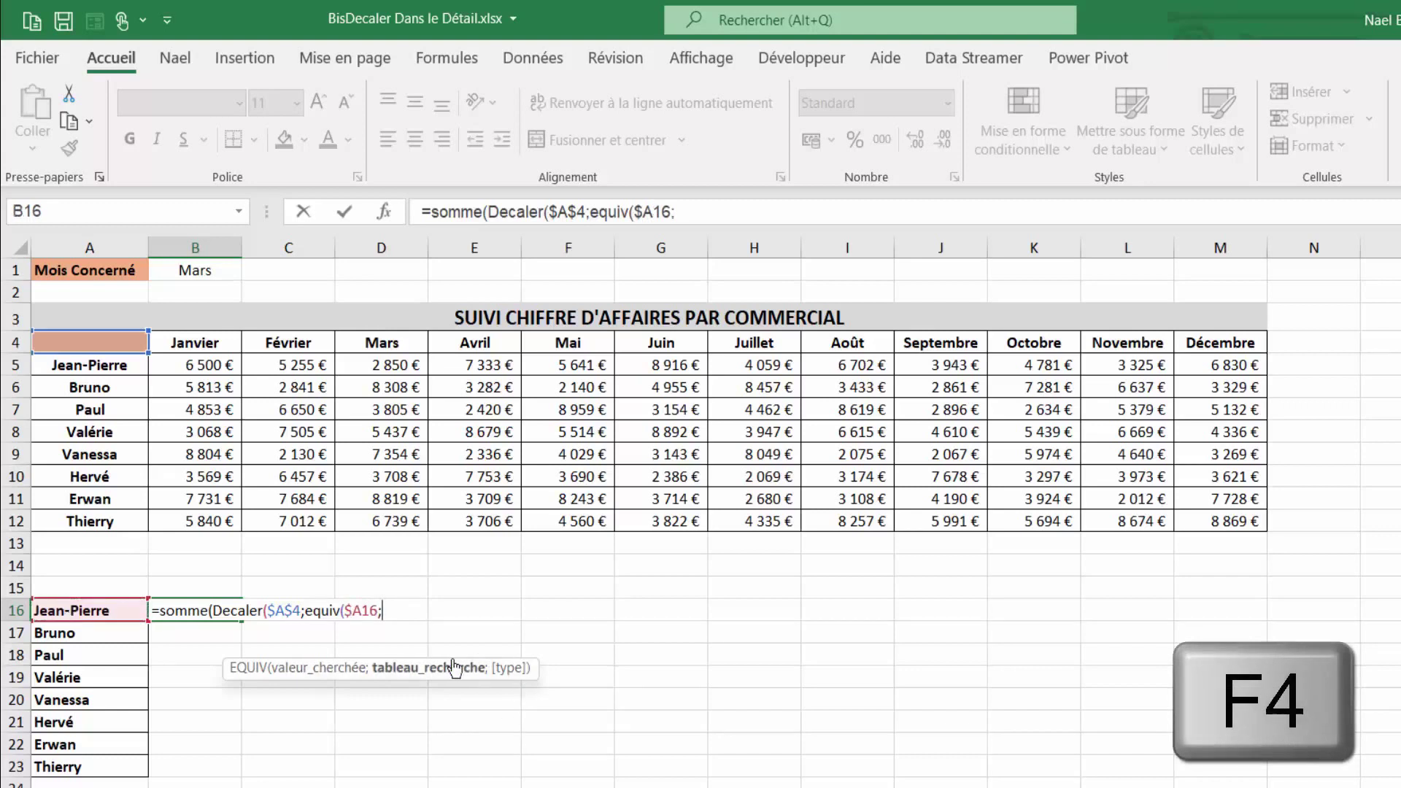
click(90, 367)
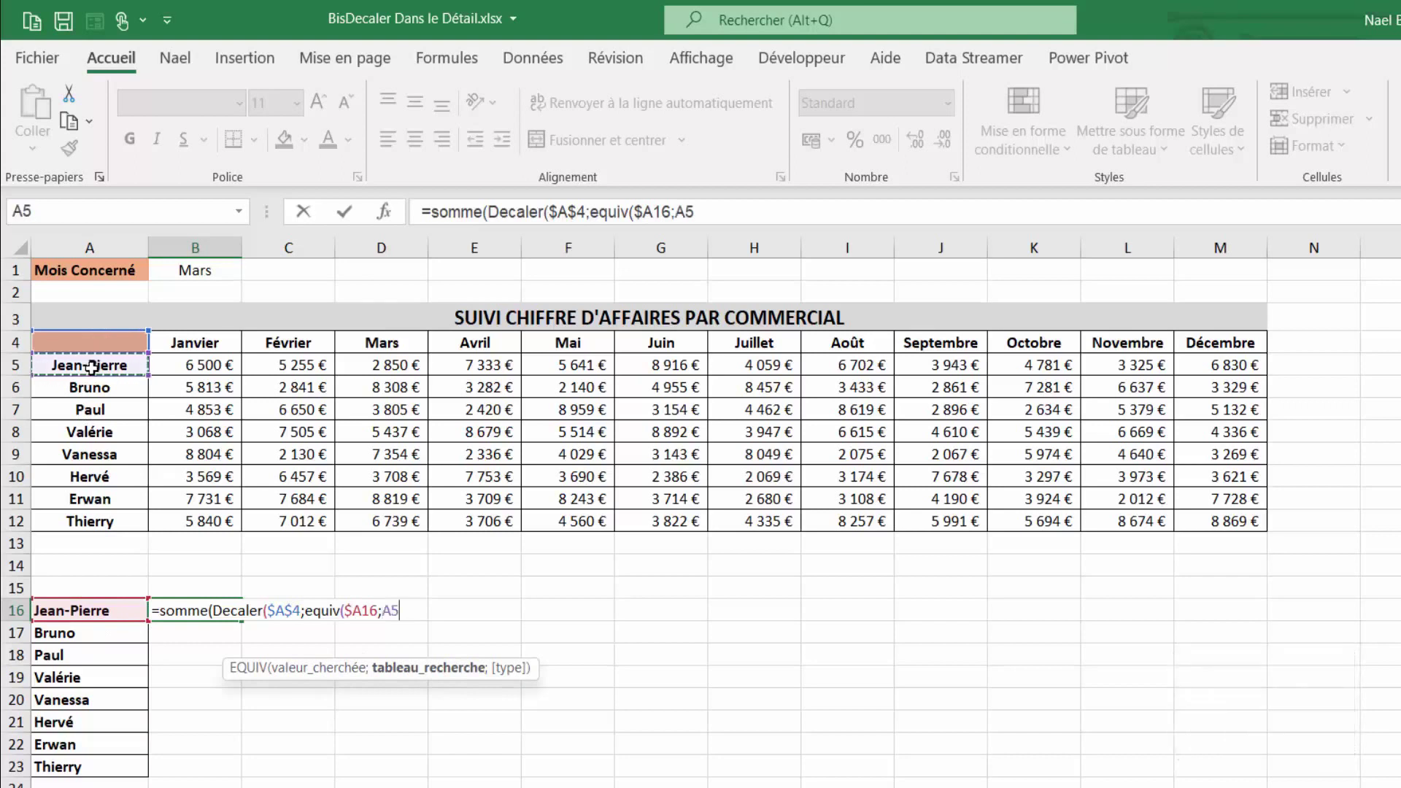
drag(91, 366, 81, 519)
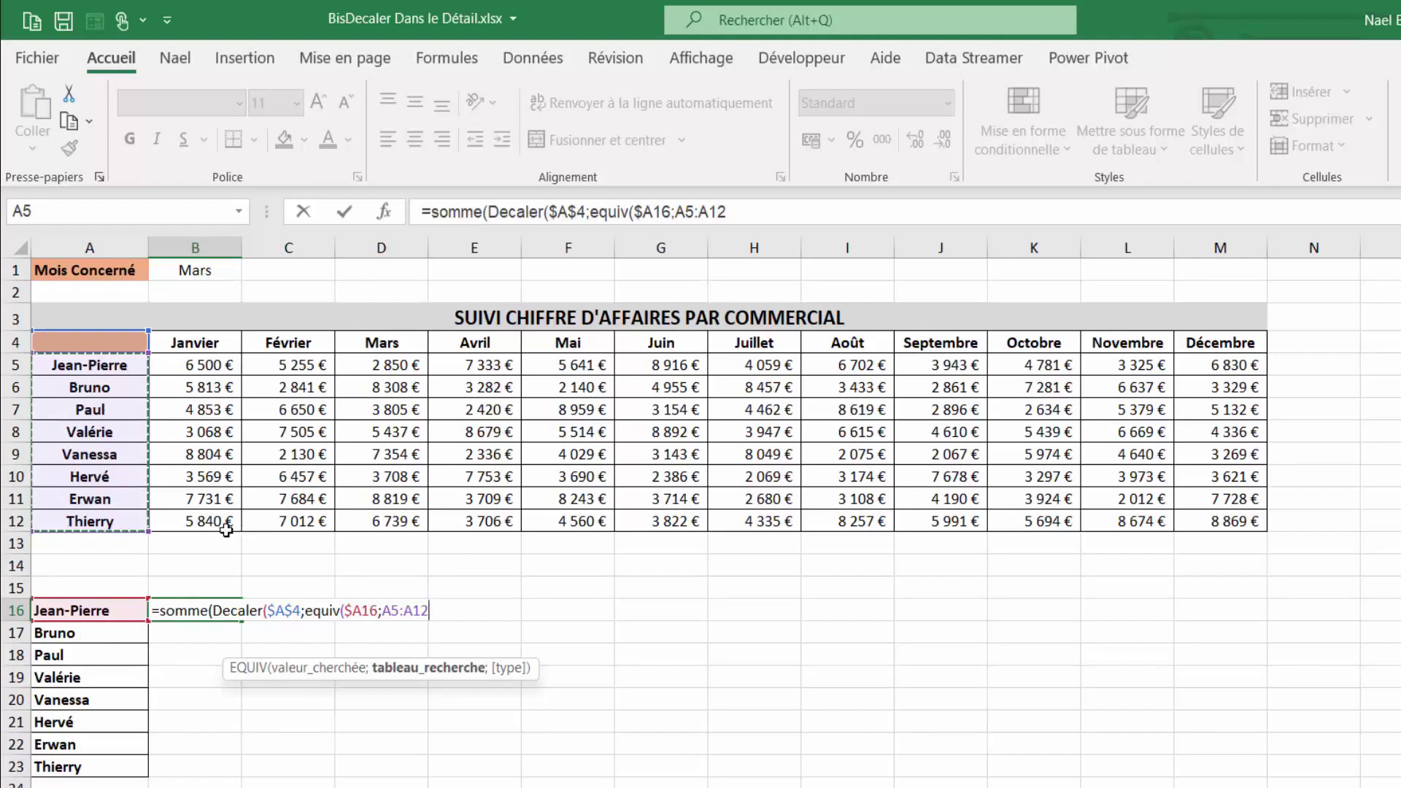
key(F4)
text($A$12;0)
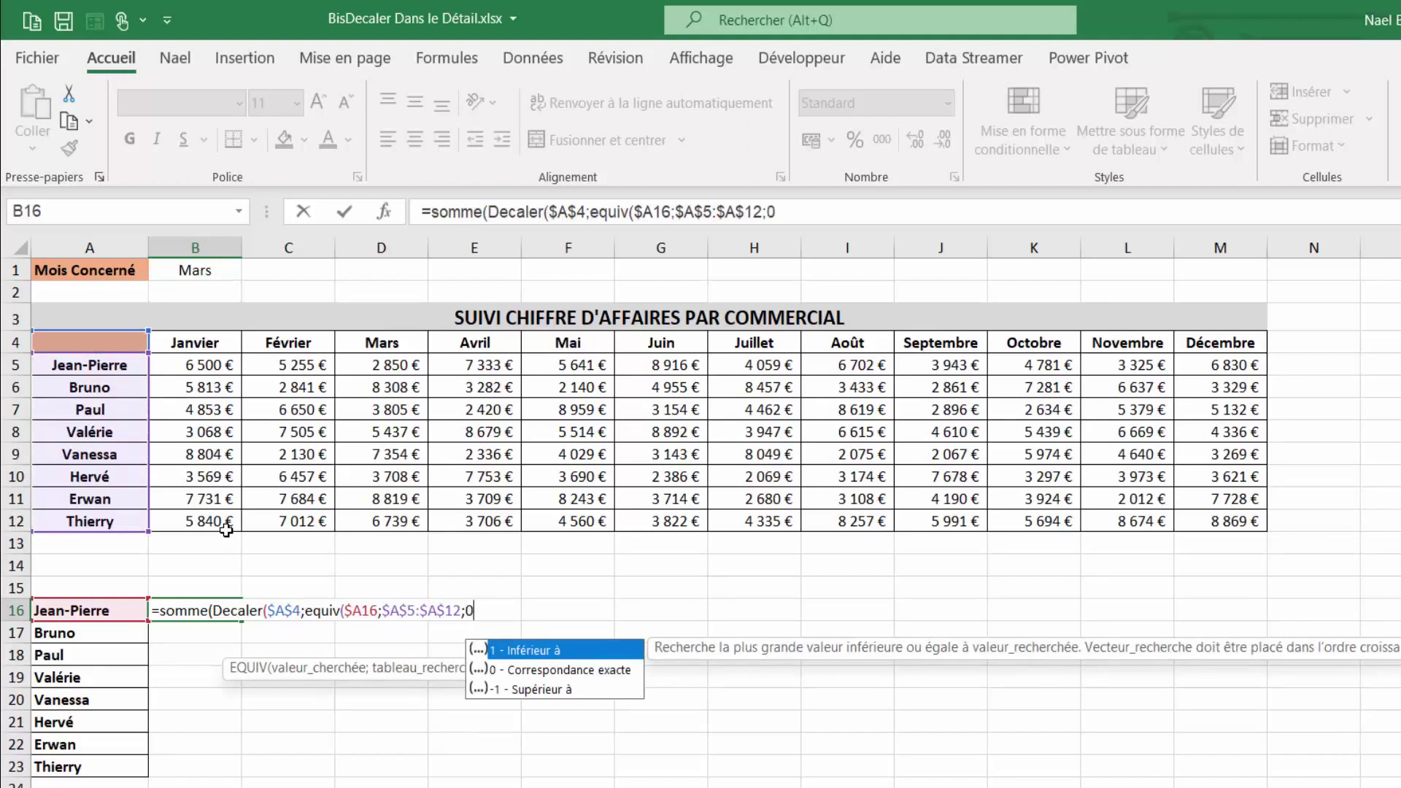
text())
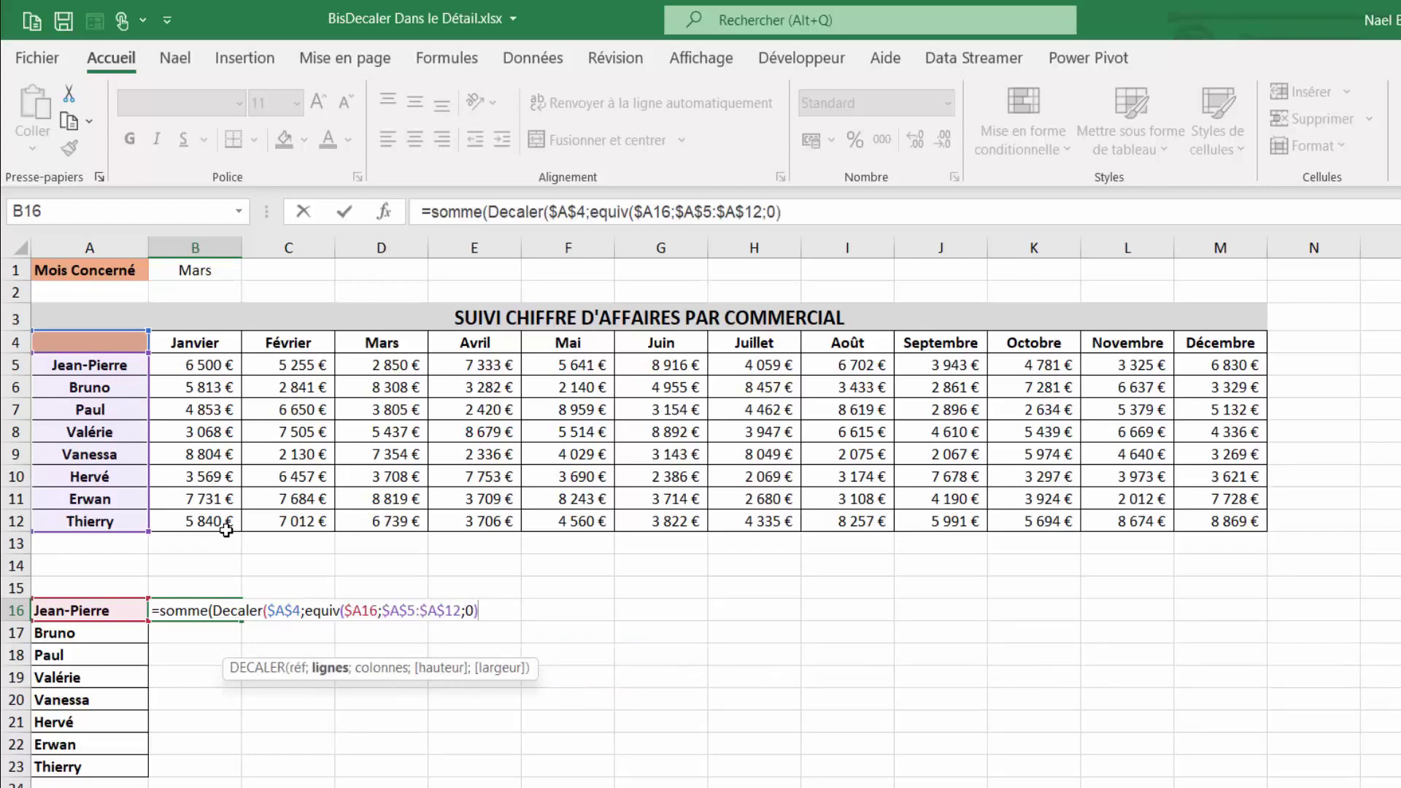
text(;)
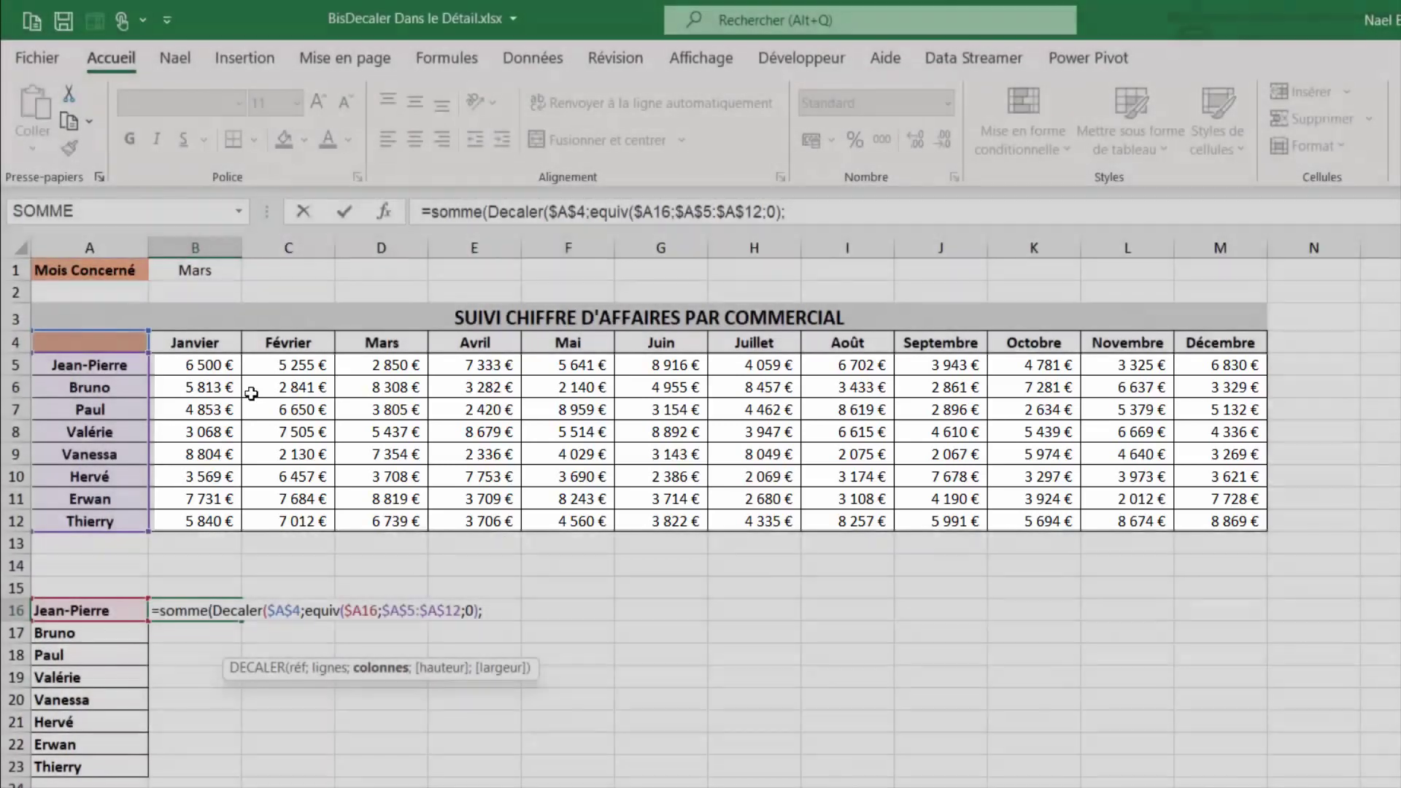
Finish B16 with EQUIV($B$1;$B$4:$M$4;0) as the column width, returning 14605
text(;)
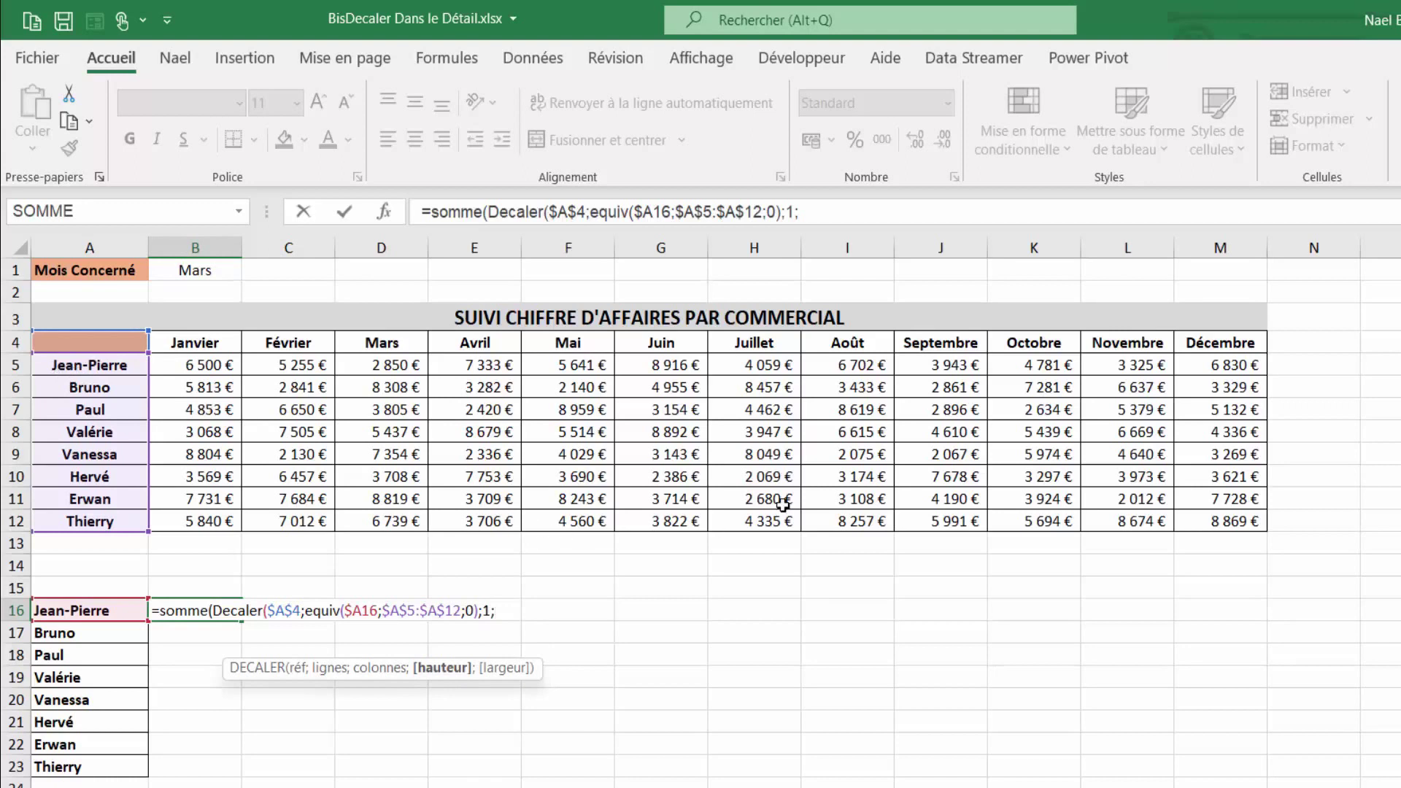
text(1;)
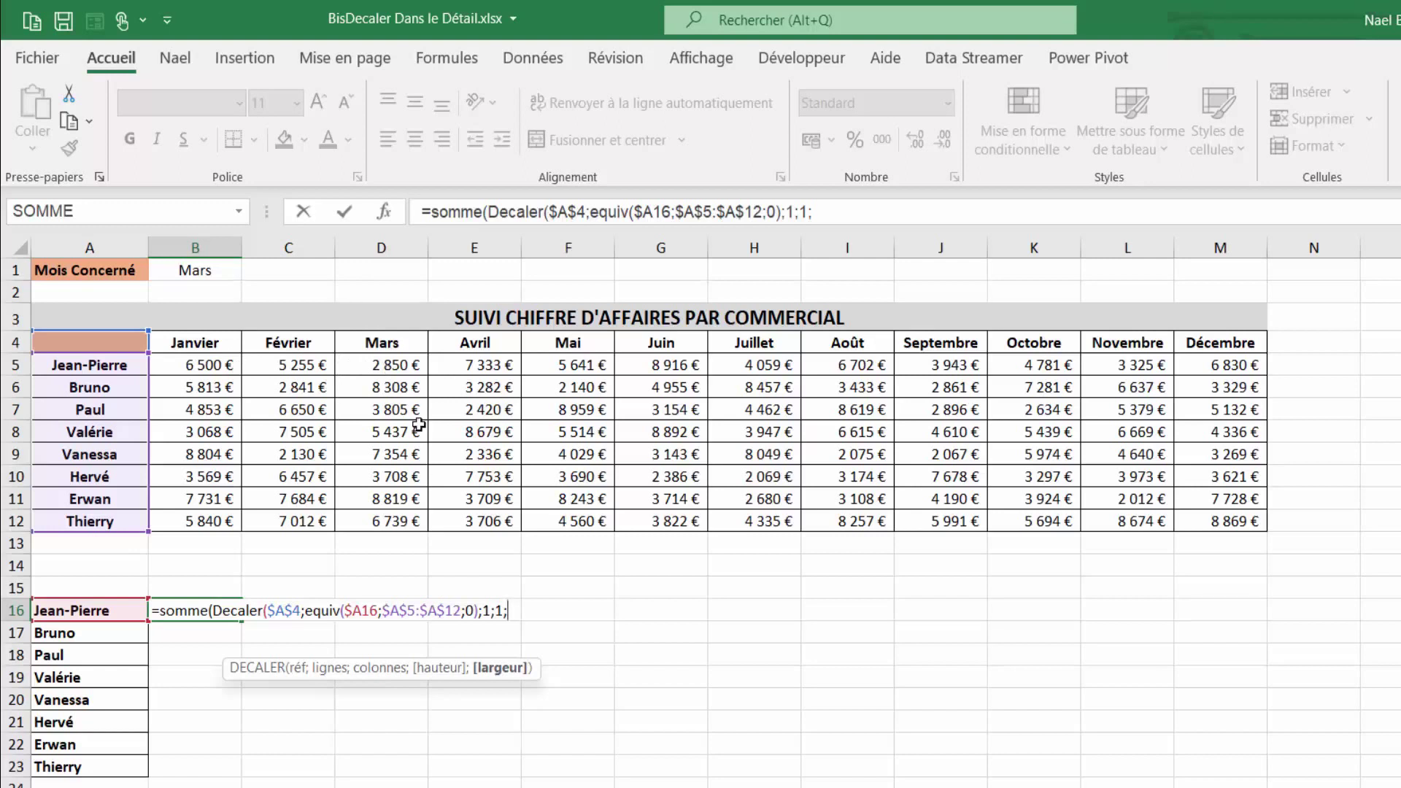
text(equiv()
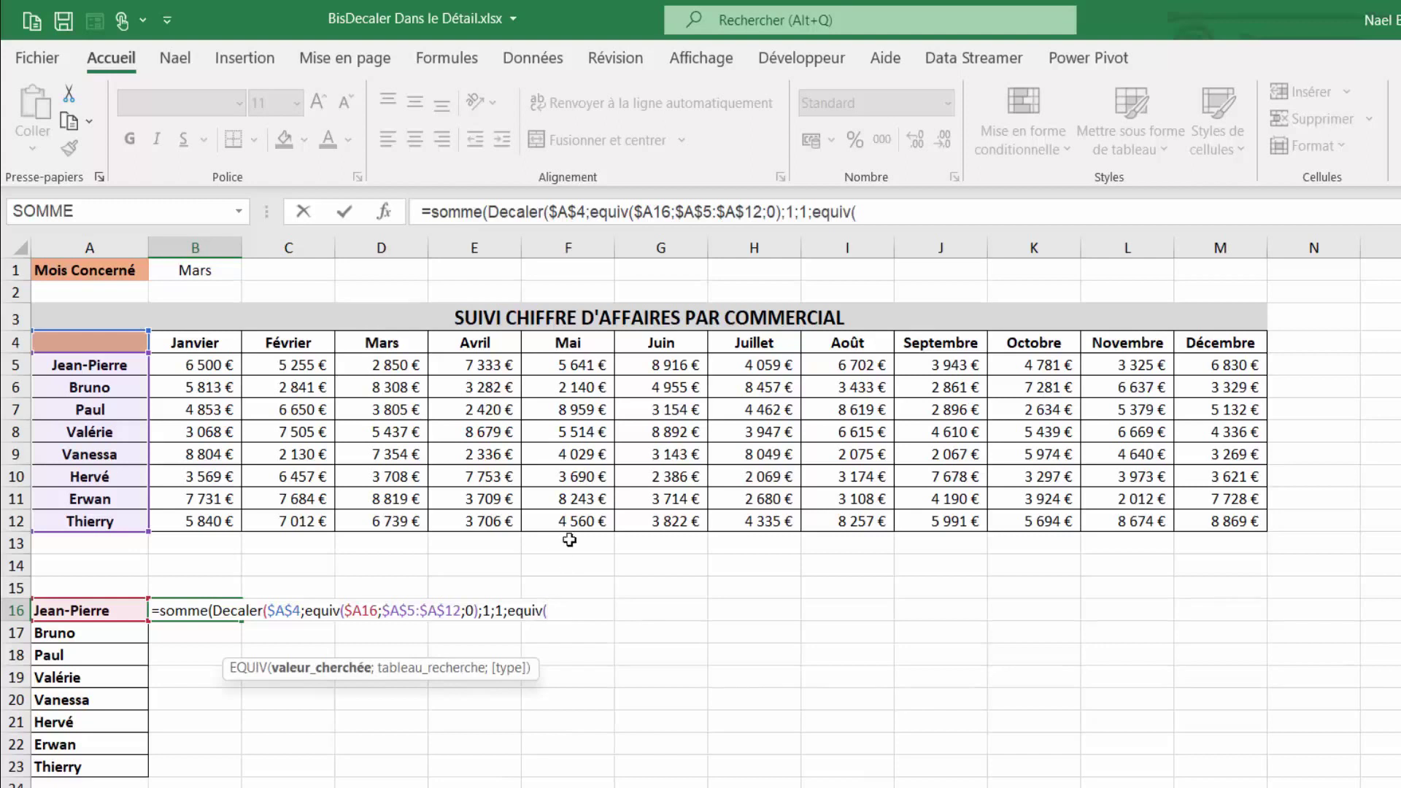
click(193, 272)
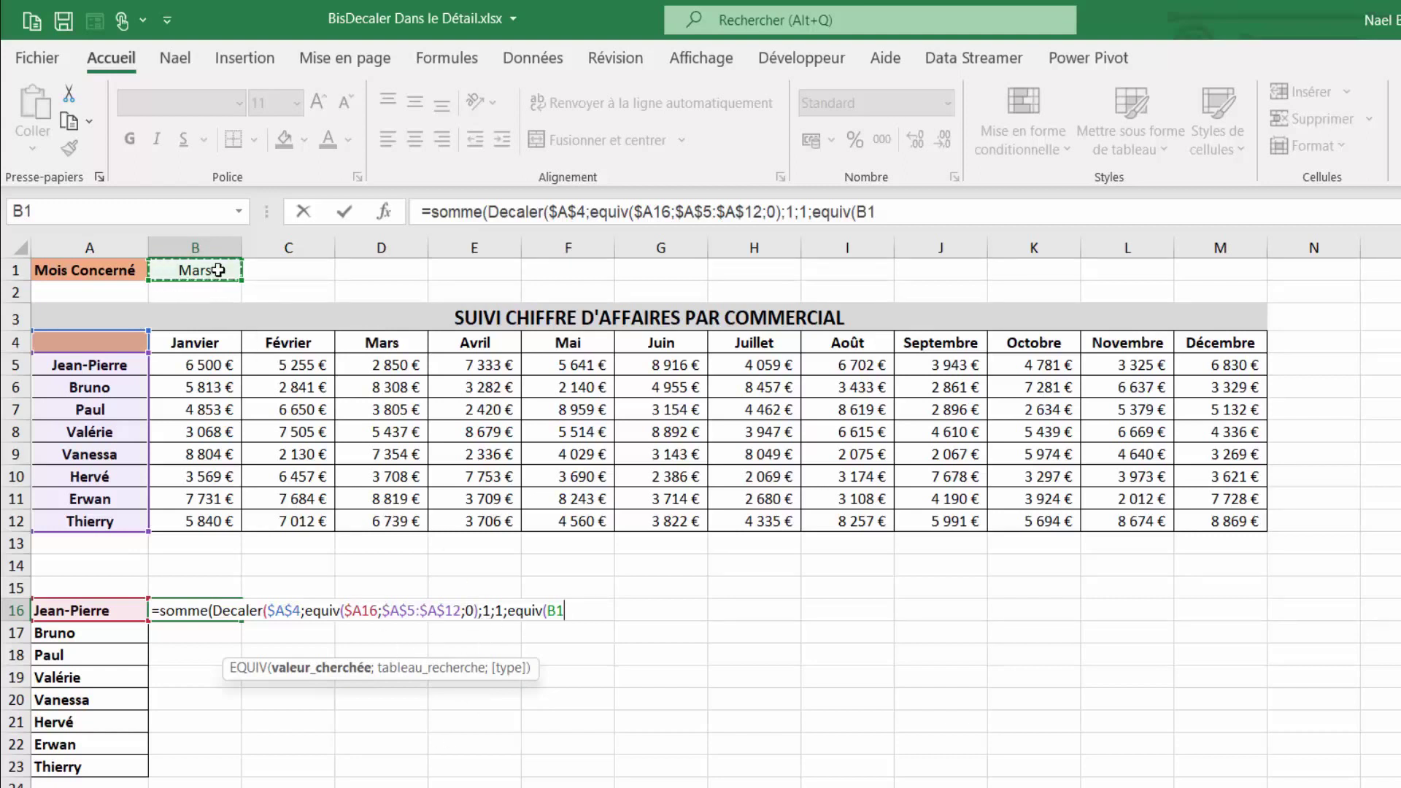
key(F4)
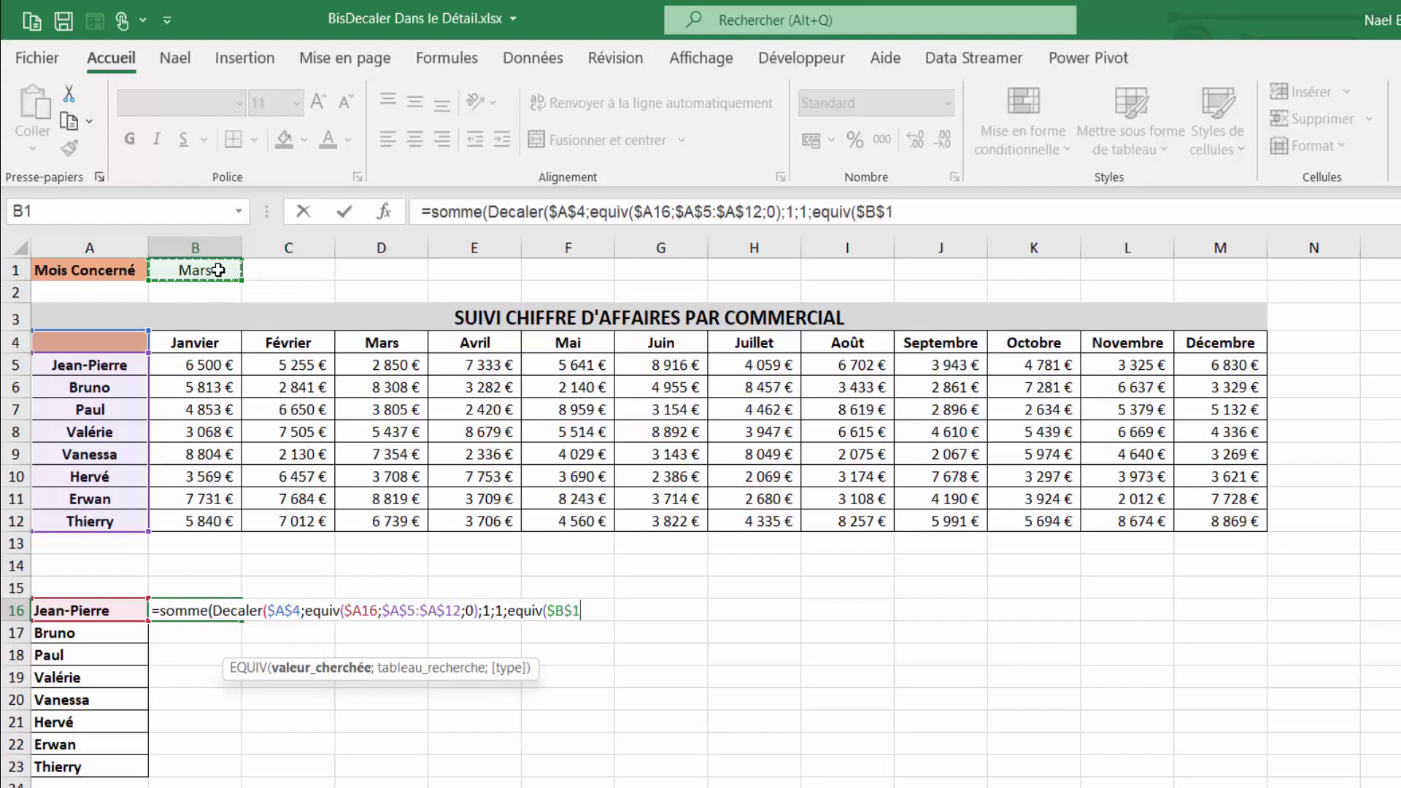
text(;)
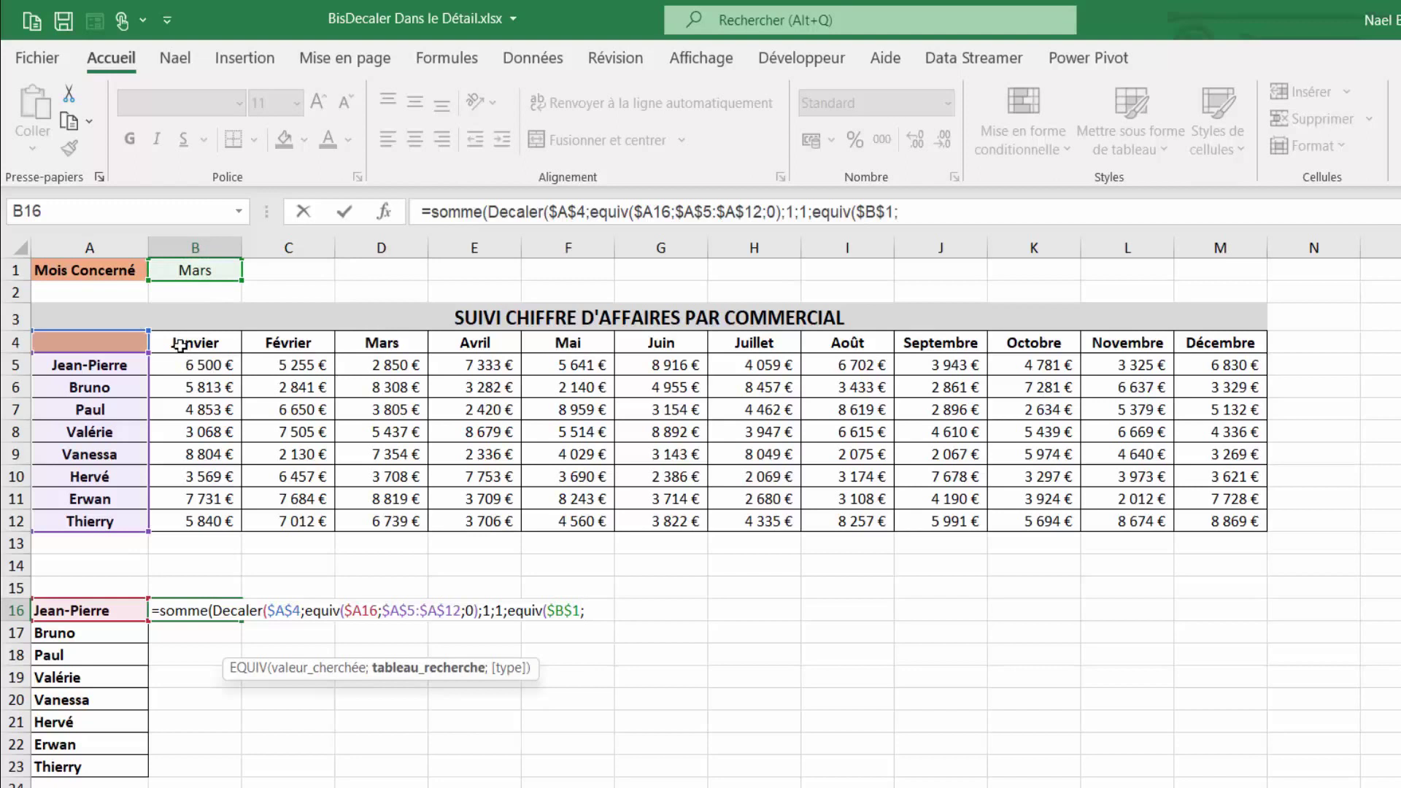
drag(179, 345, 1241, 345)
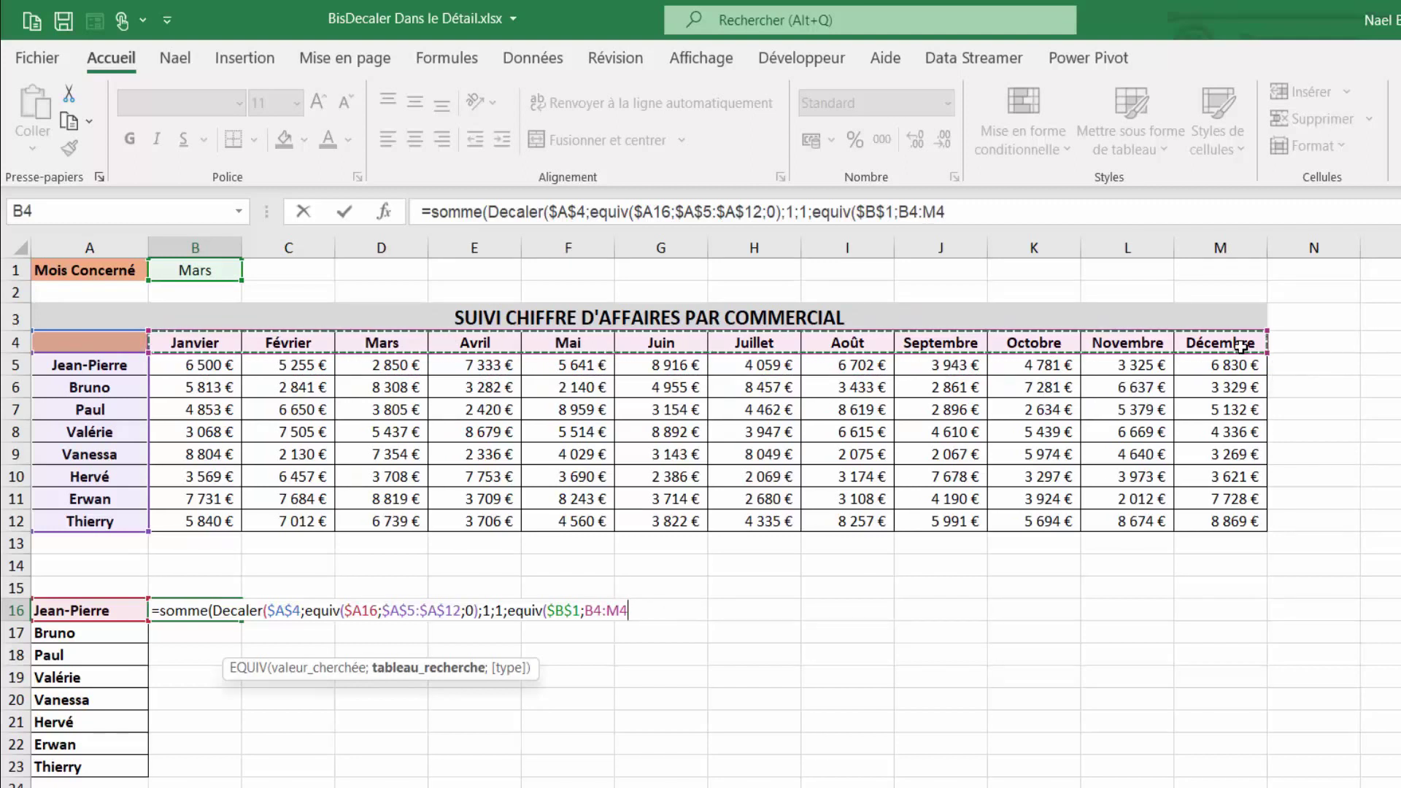
key(F4)
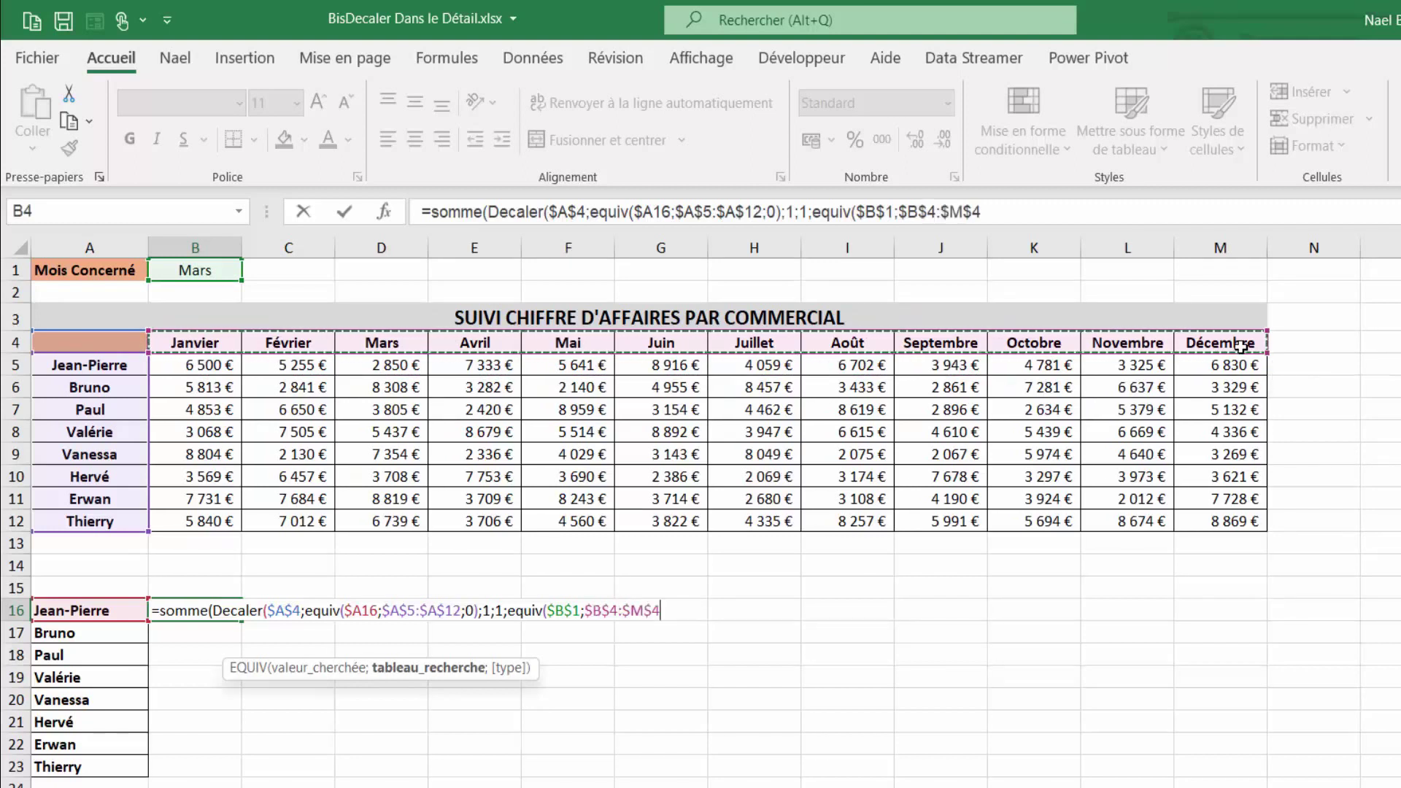
text(;0)
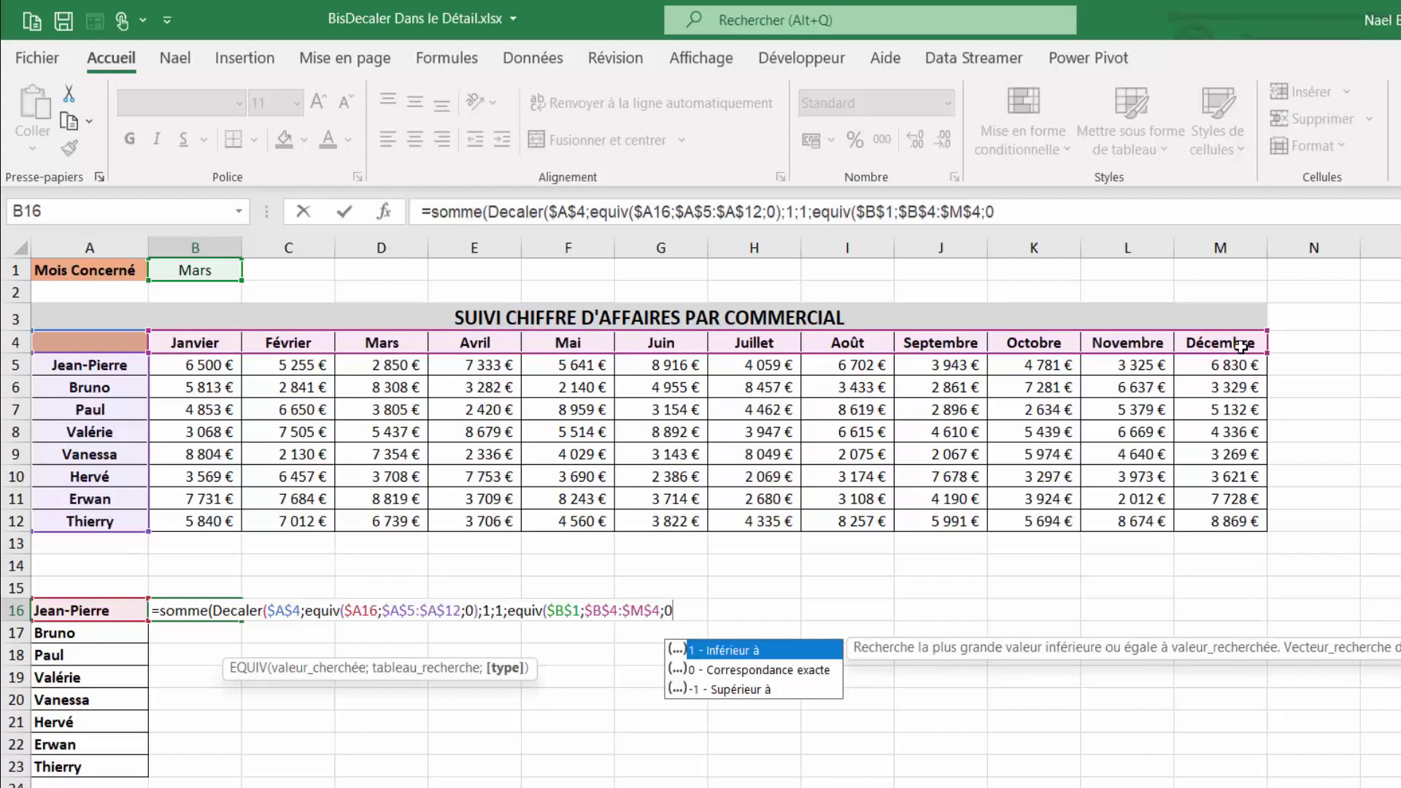
text())
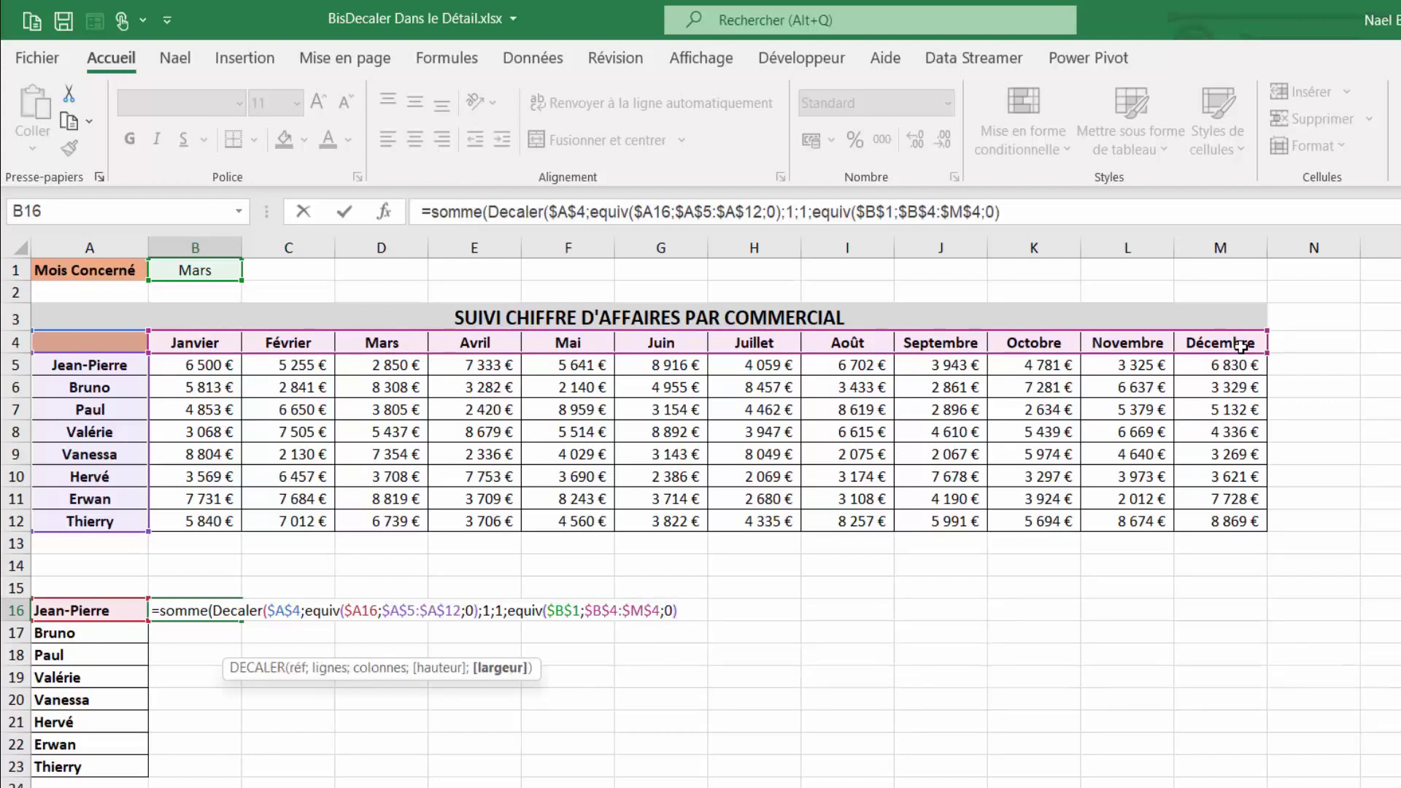
text()))
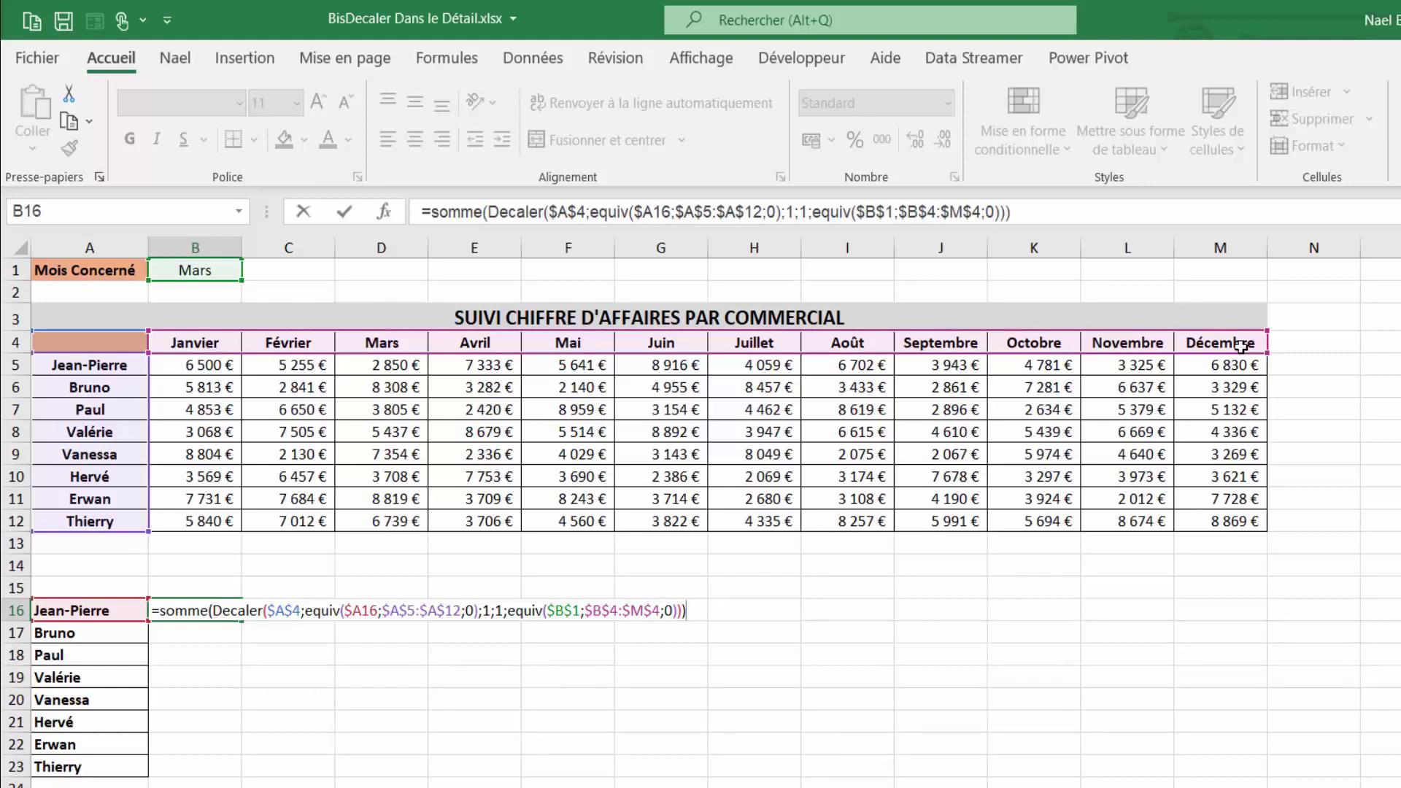
key(Return)
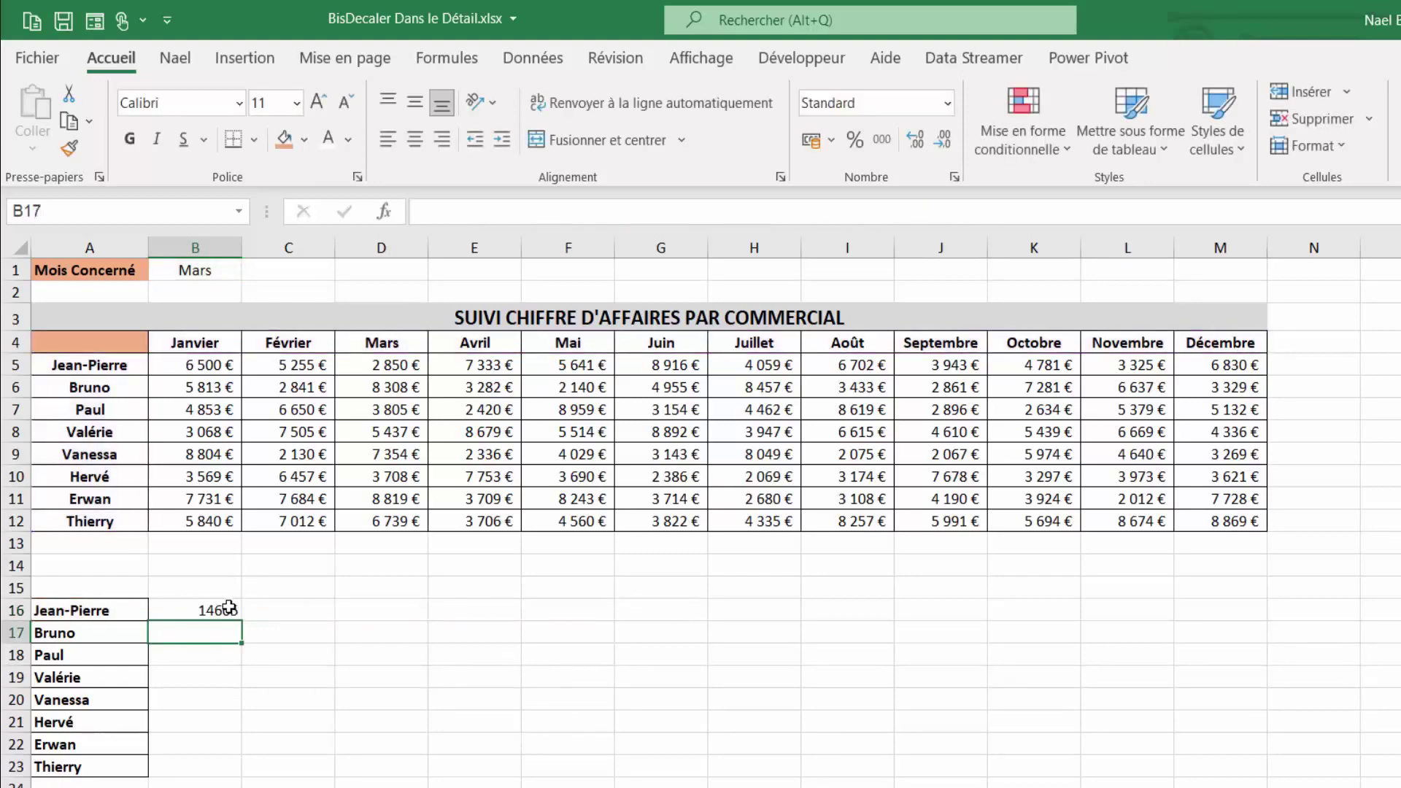
click(228, 607)
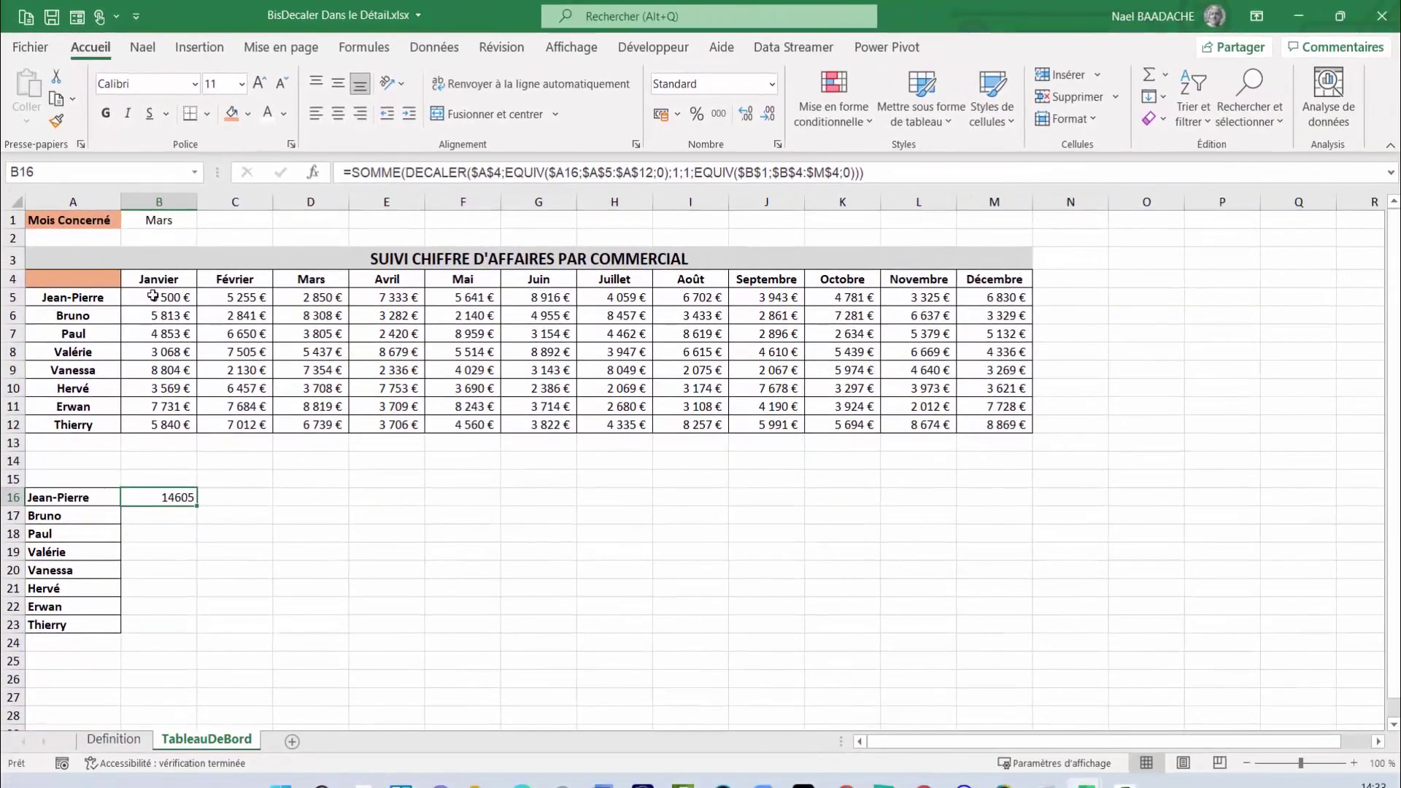
Check Jean-Pierre's January–March total against the B5:D5 sum in the status bar
drag(153, 295, 310, 297)
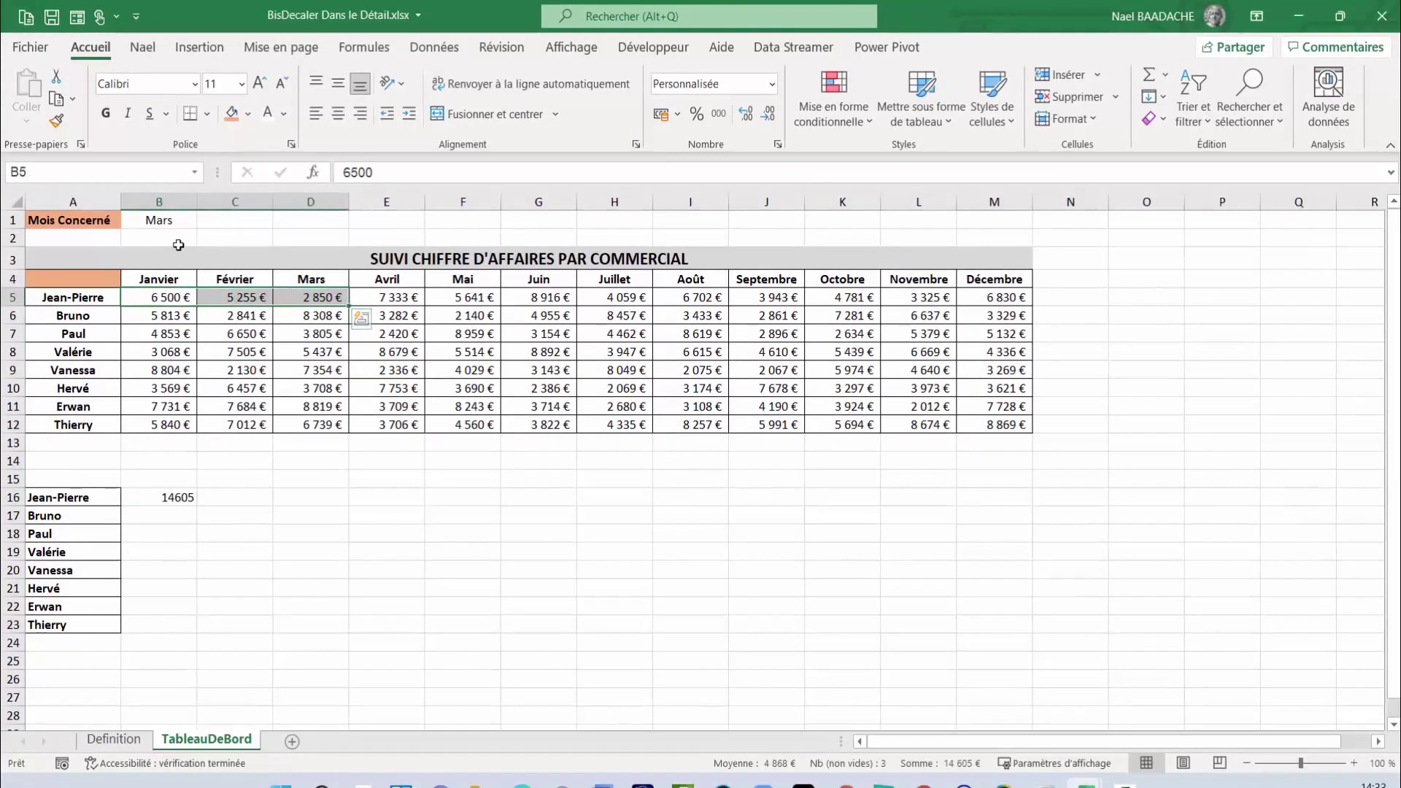
click(162, 219)
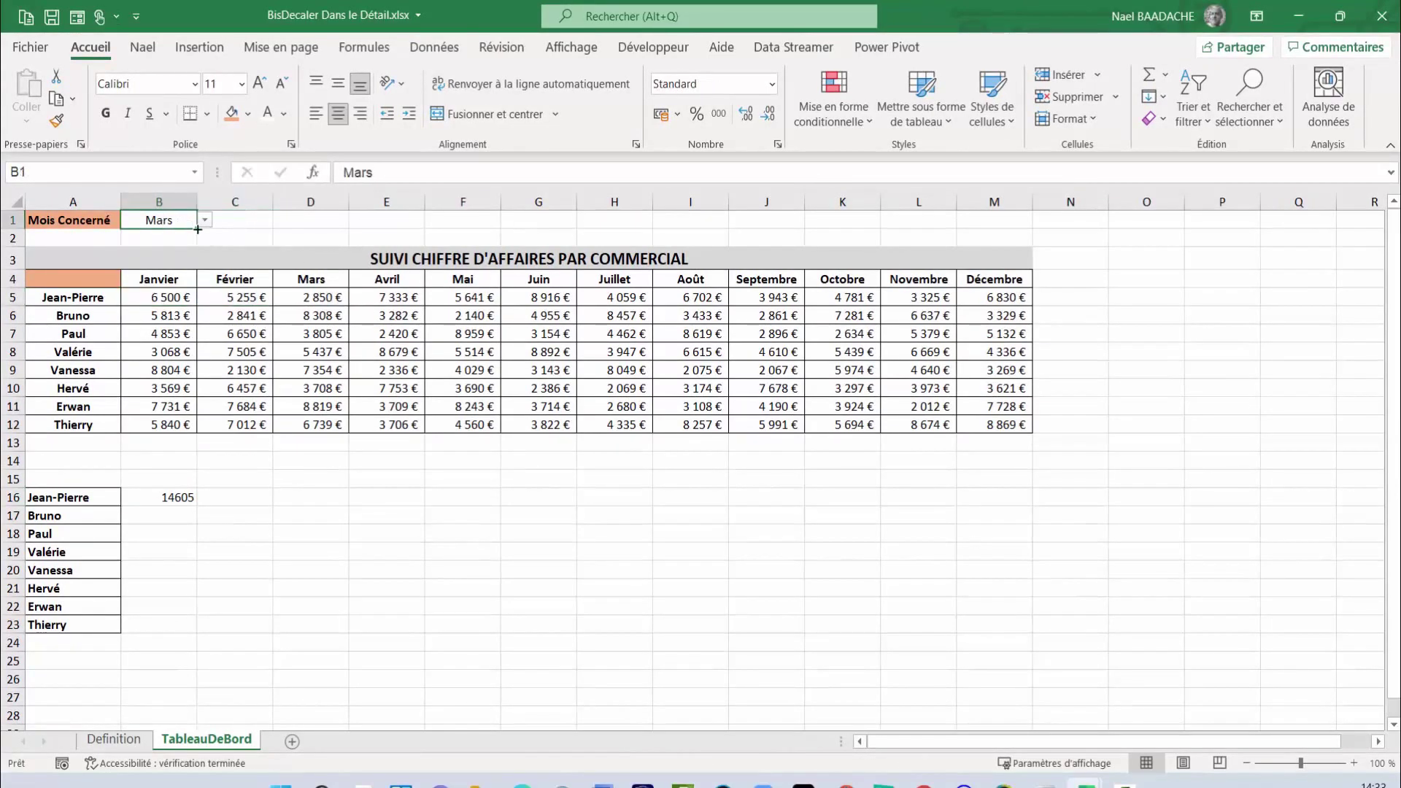
drag(171, 295, 305, 297)
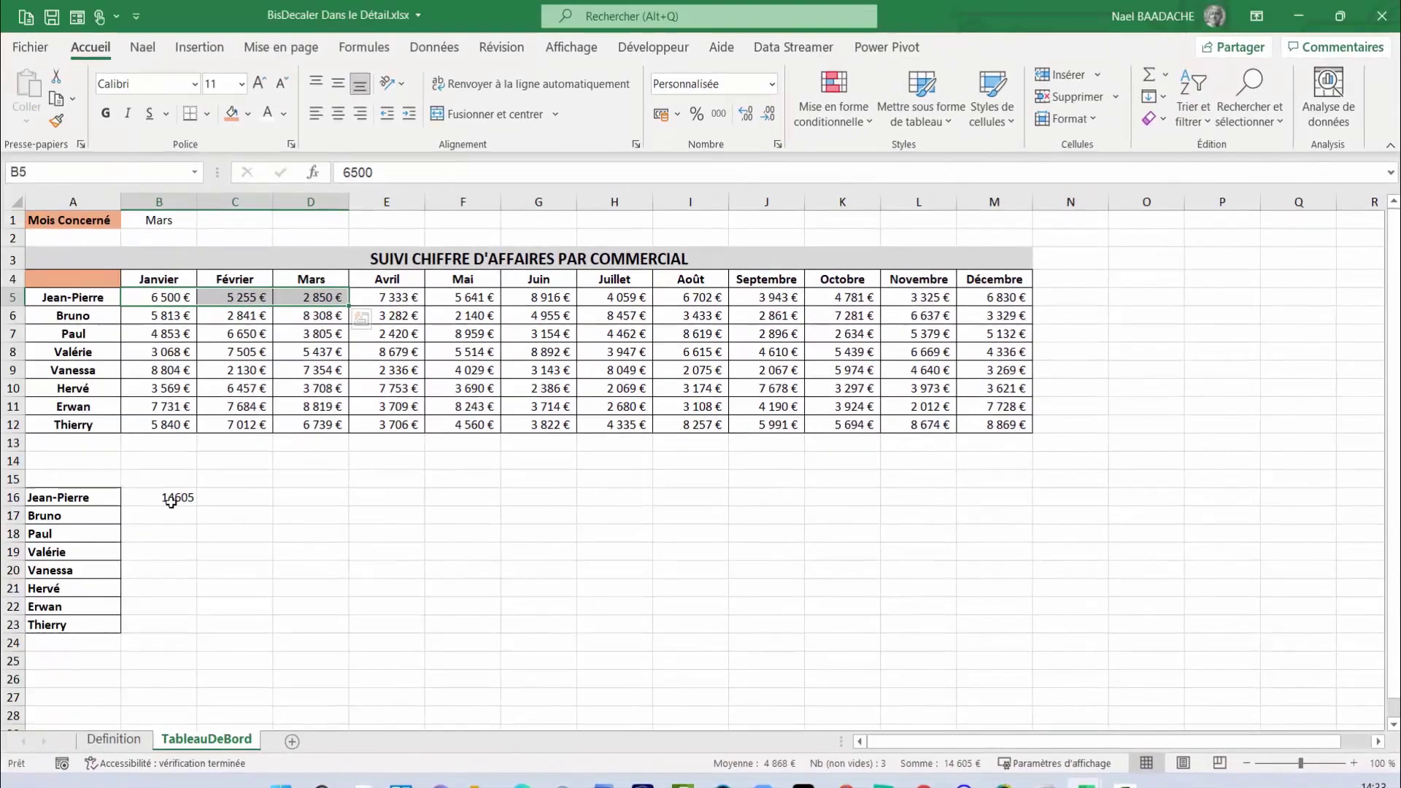
Fill B16's formula down to B23 and verify Thierry's total of 19591
click(160, 490)
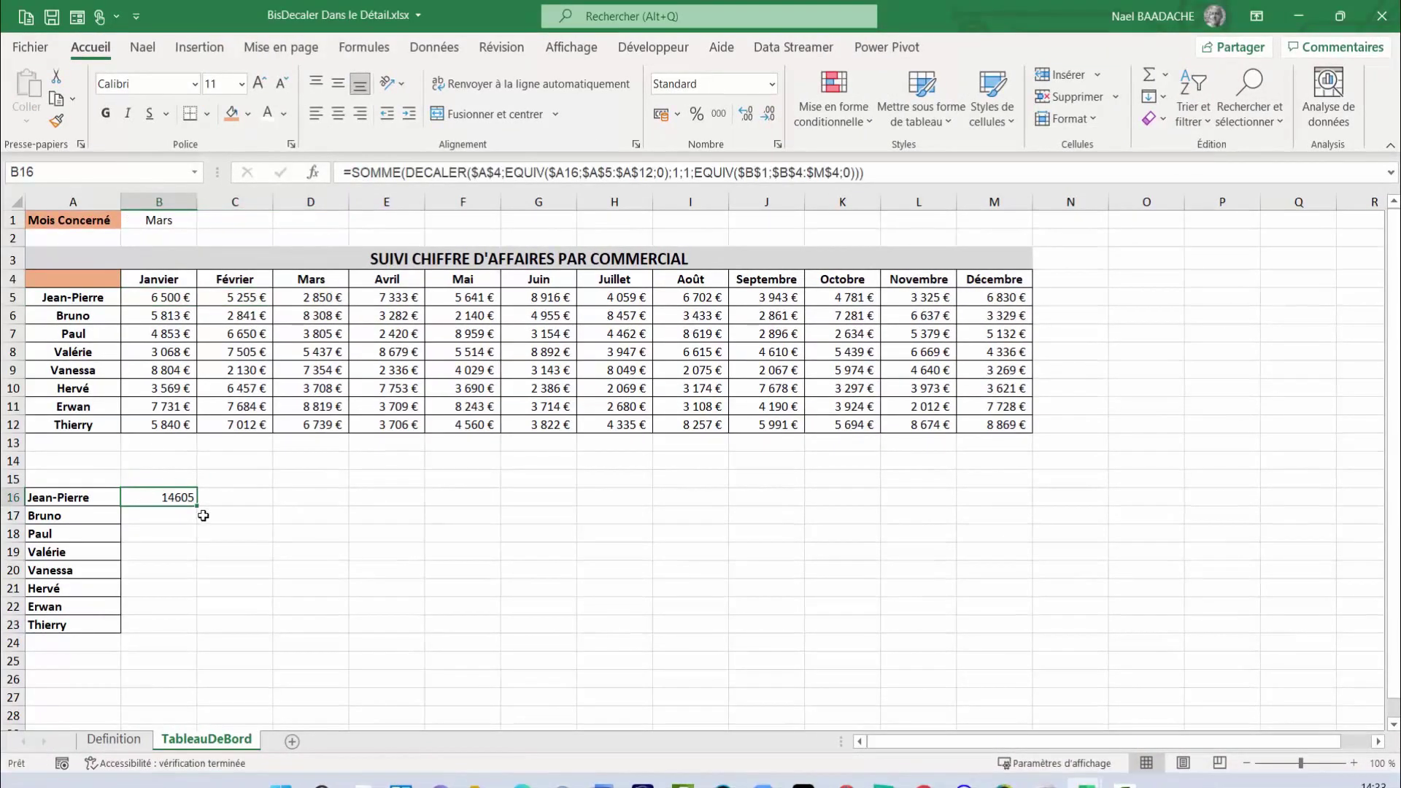
drag(198, 505, 184, 631)
click(172, 624)
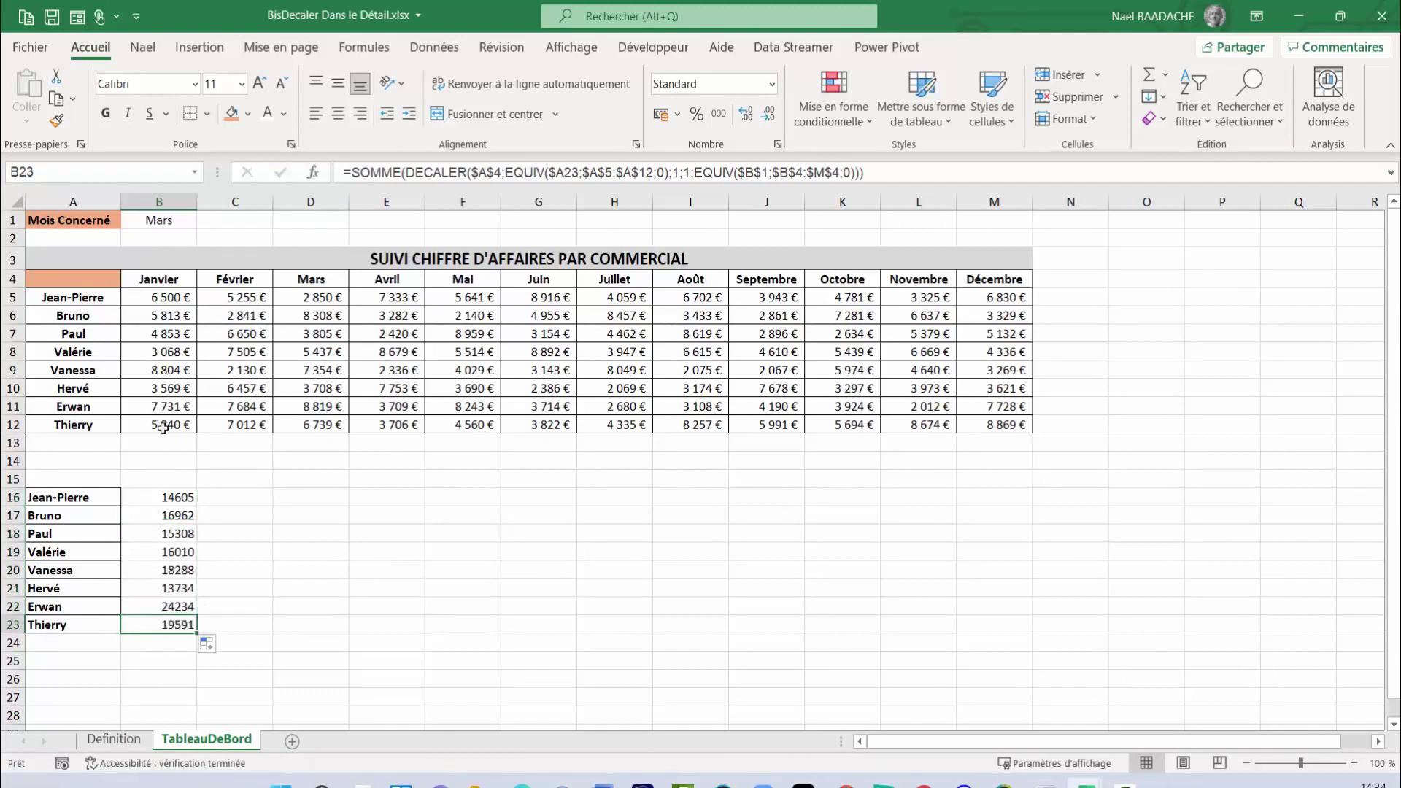
drag(163, 428, 295, 427)
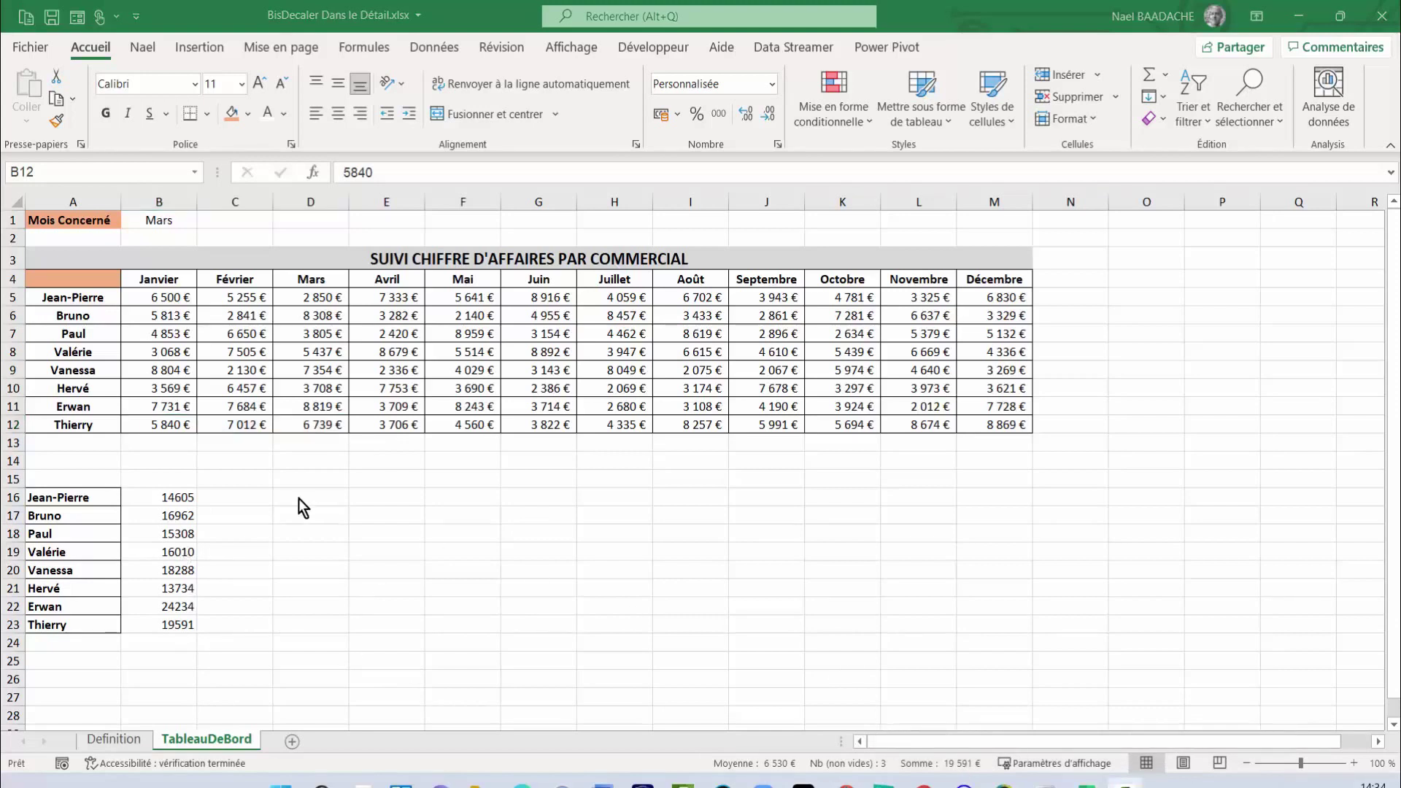
click(176, 498)
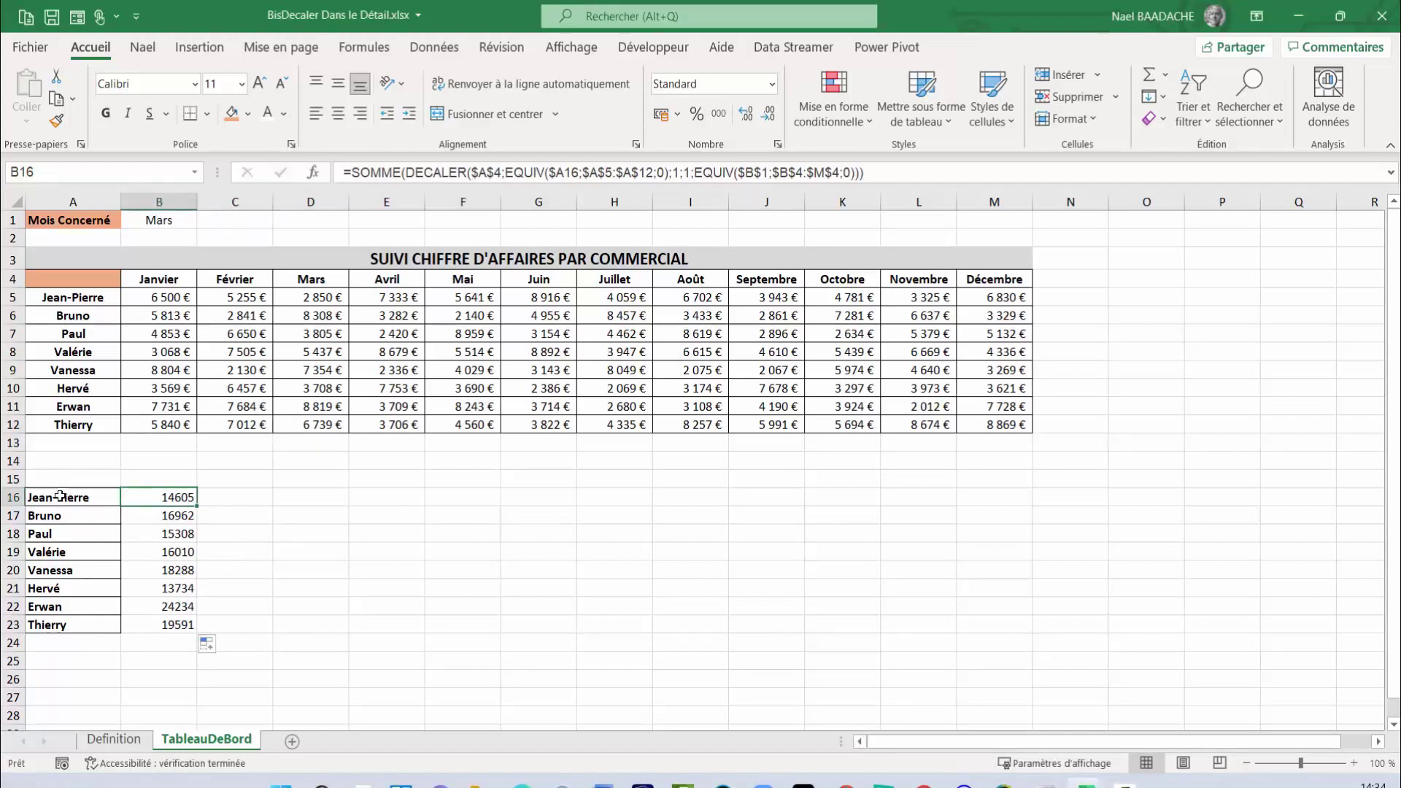
Insert a 2D clustered column chart of A16:B23, move it below the table and widen it
drag(59, 497, 155, 625)
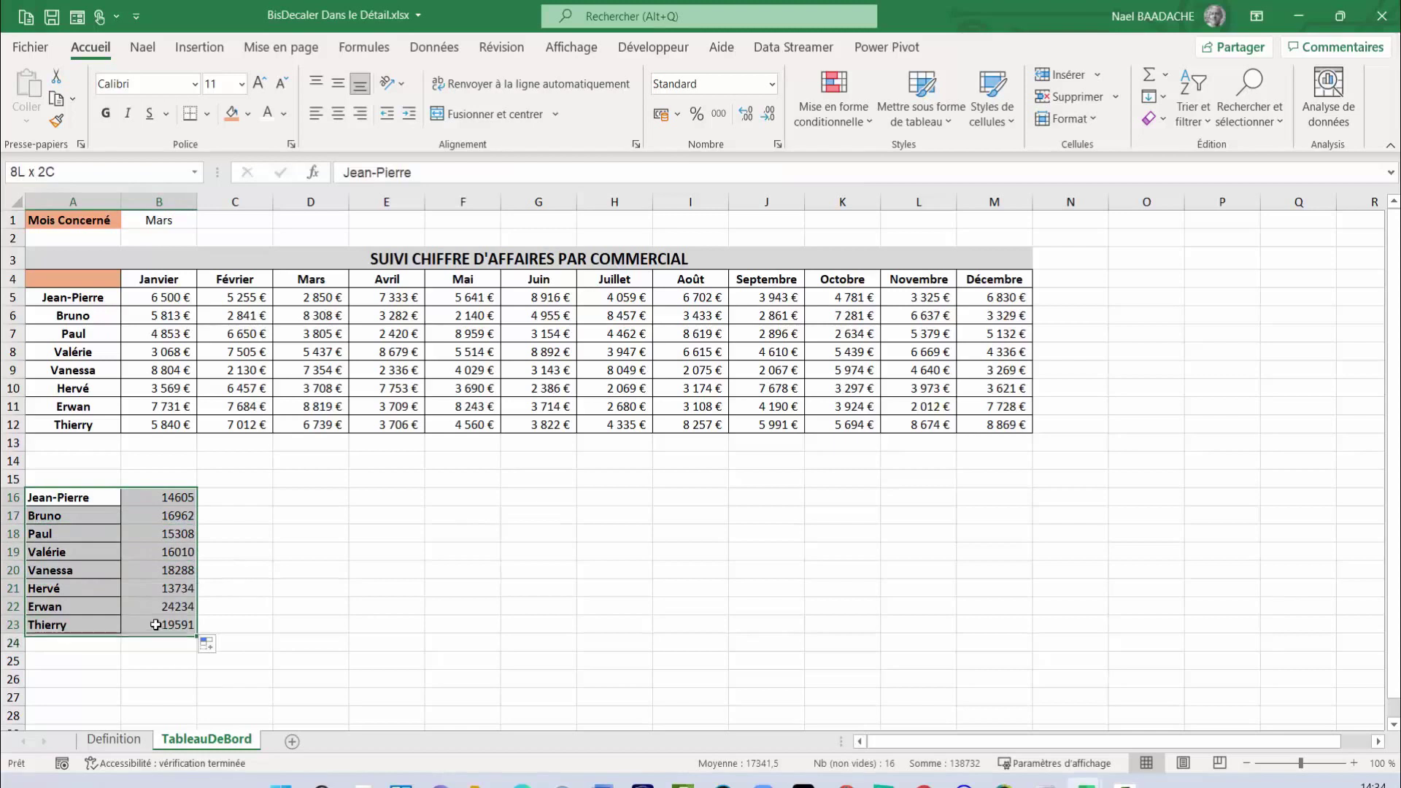
click(200, 48)
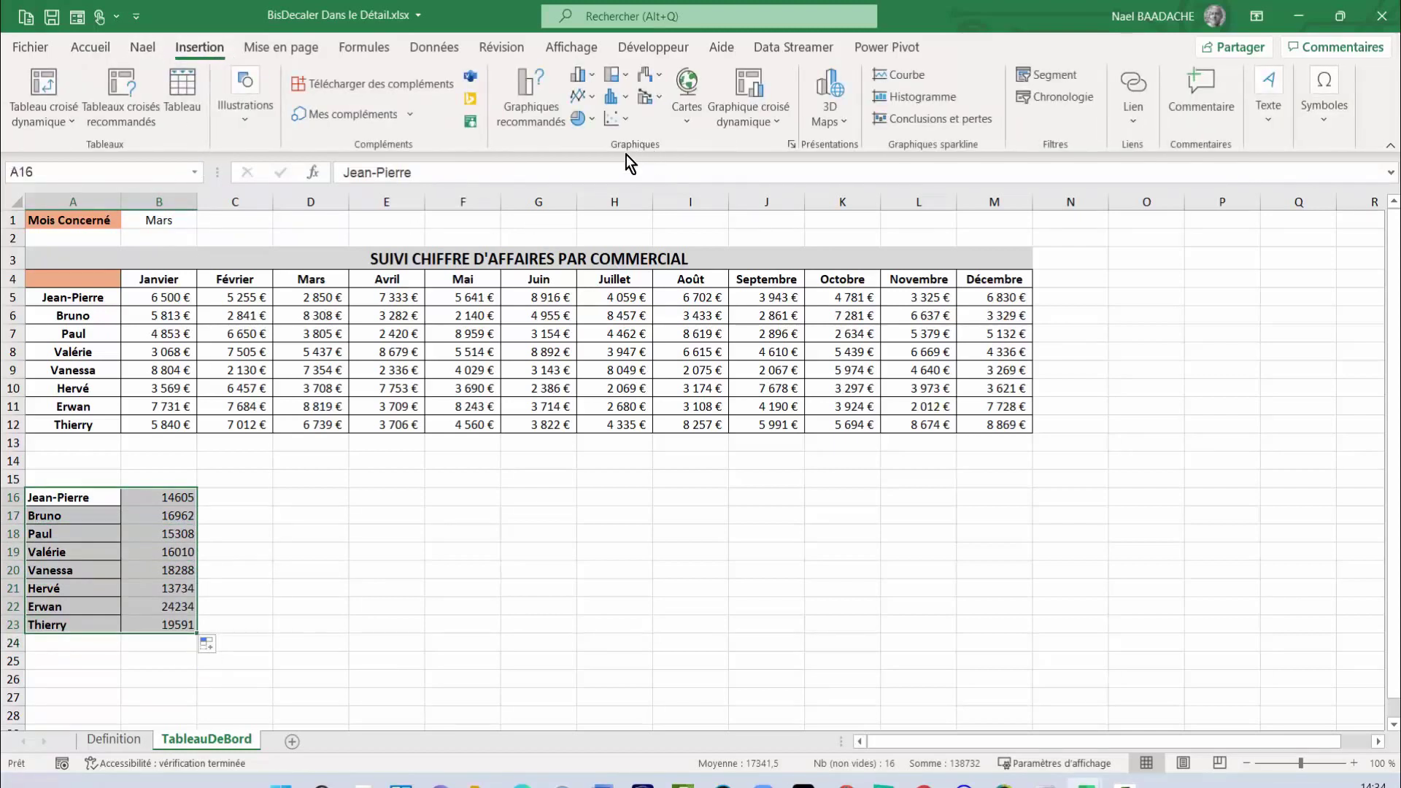
click(591, 79)
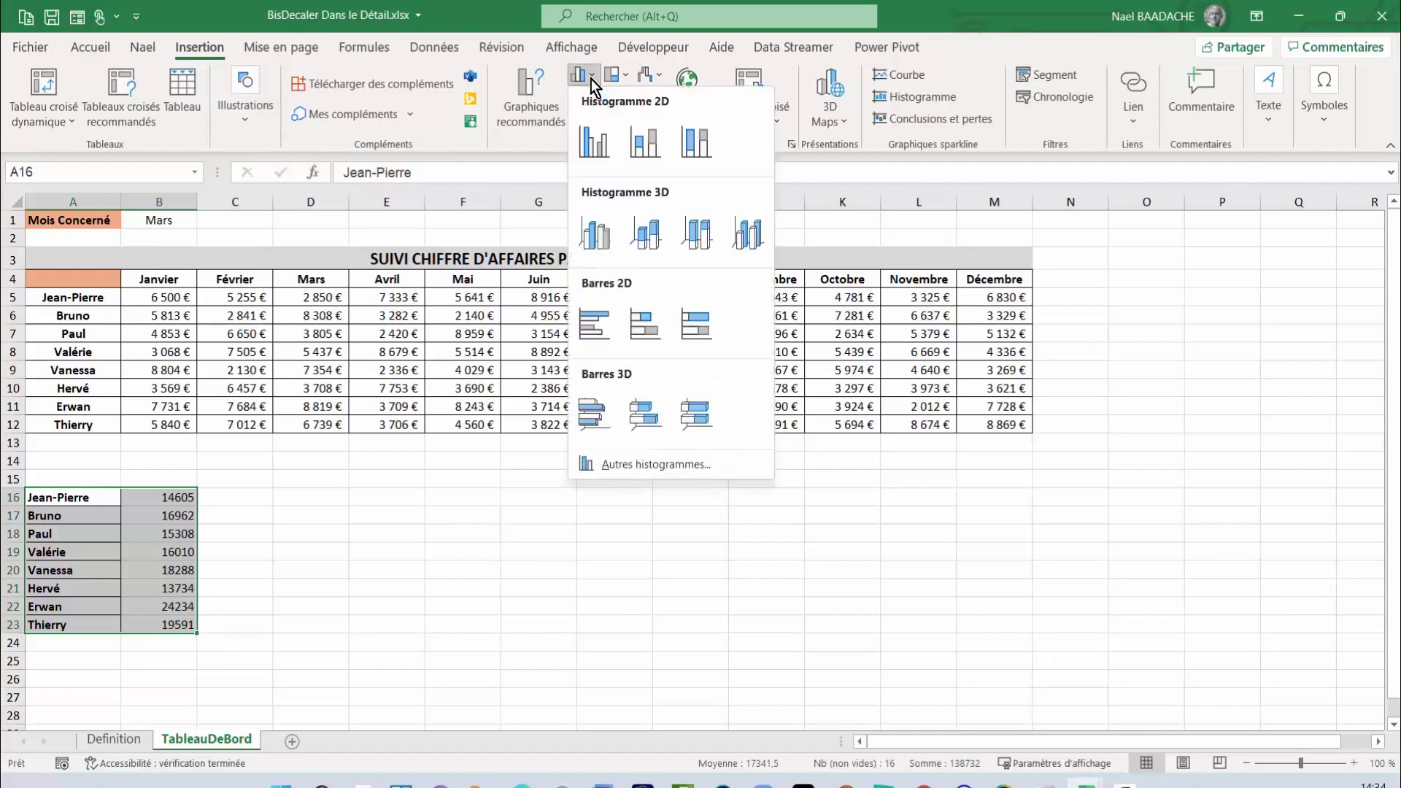
click(595, 142)
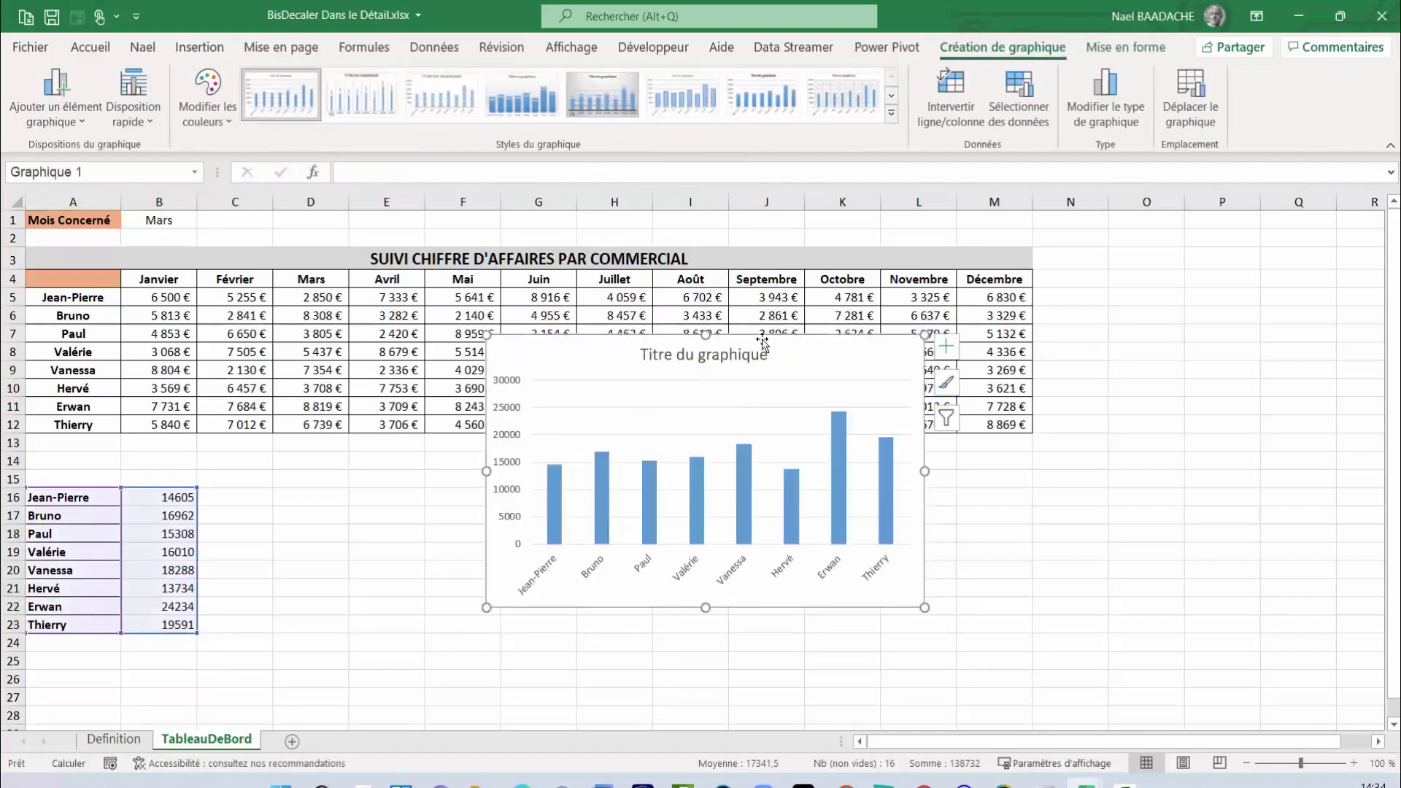
drag(762, 343, 504, 451)
drag(672, 587, 1043, 571)
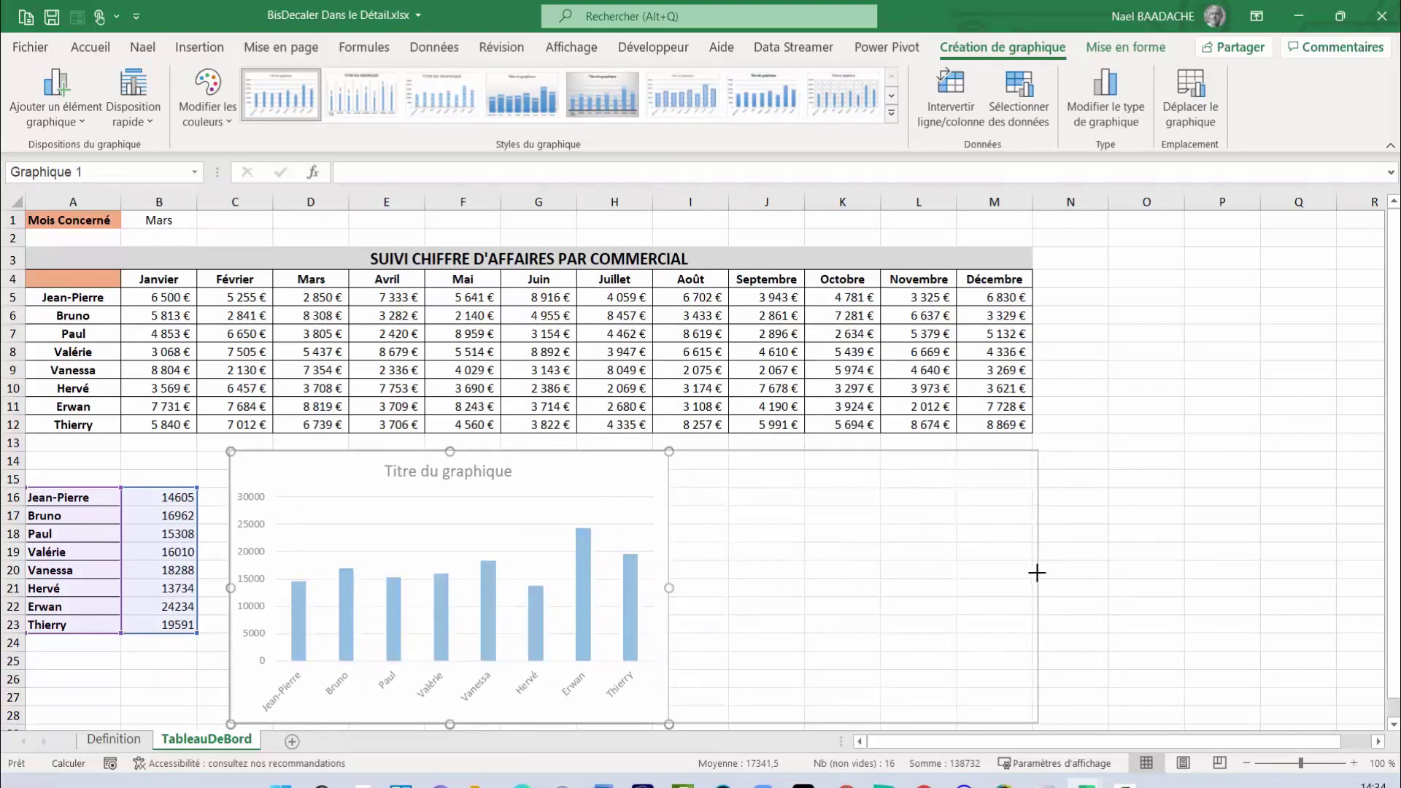
drag(1042, 571, 1038, 572)
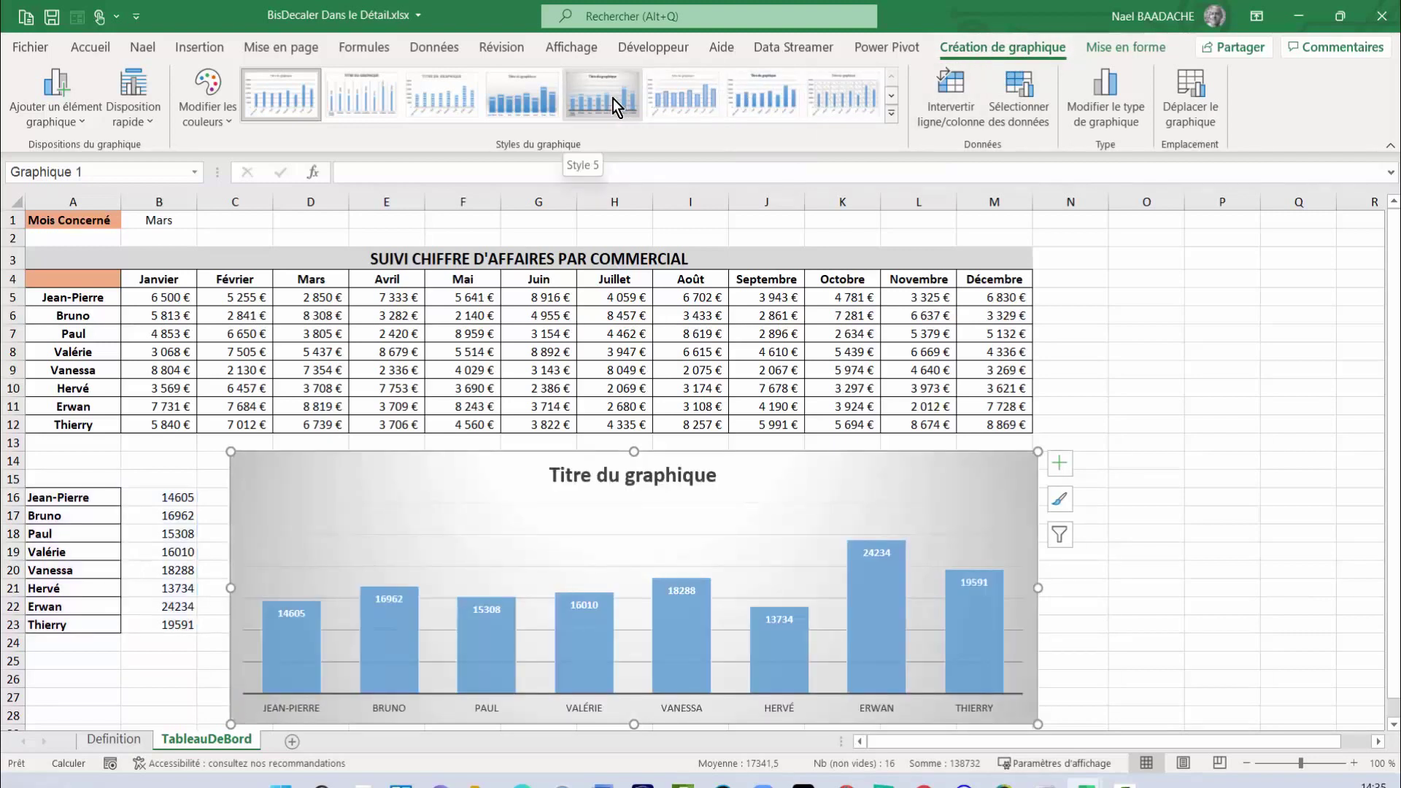
Apply Style 5, fit the chart under the table's full width, and move its title top-left
click(613, 98)
click(582, 488)
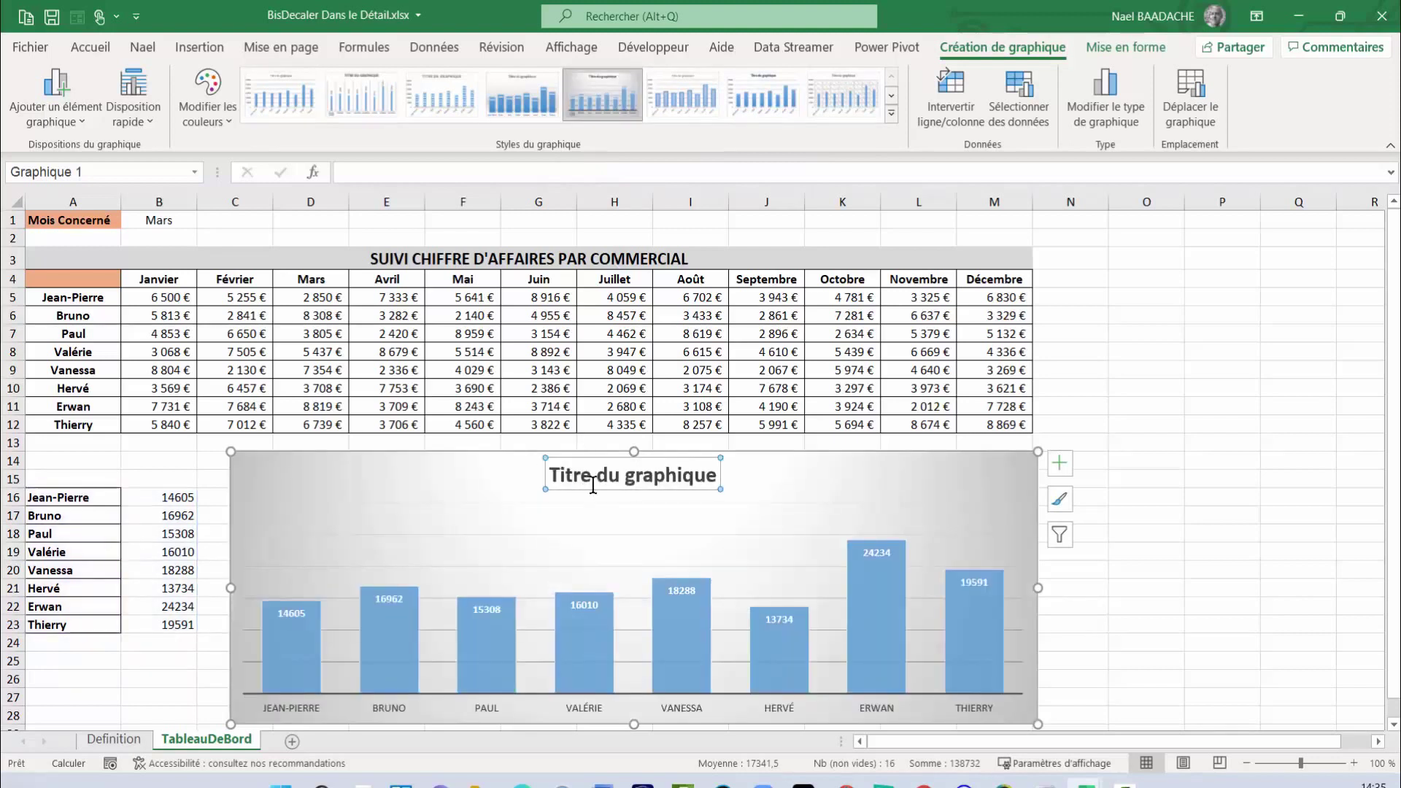
drag(602, 496, 512, 491)
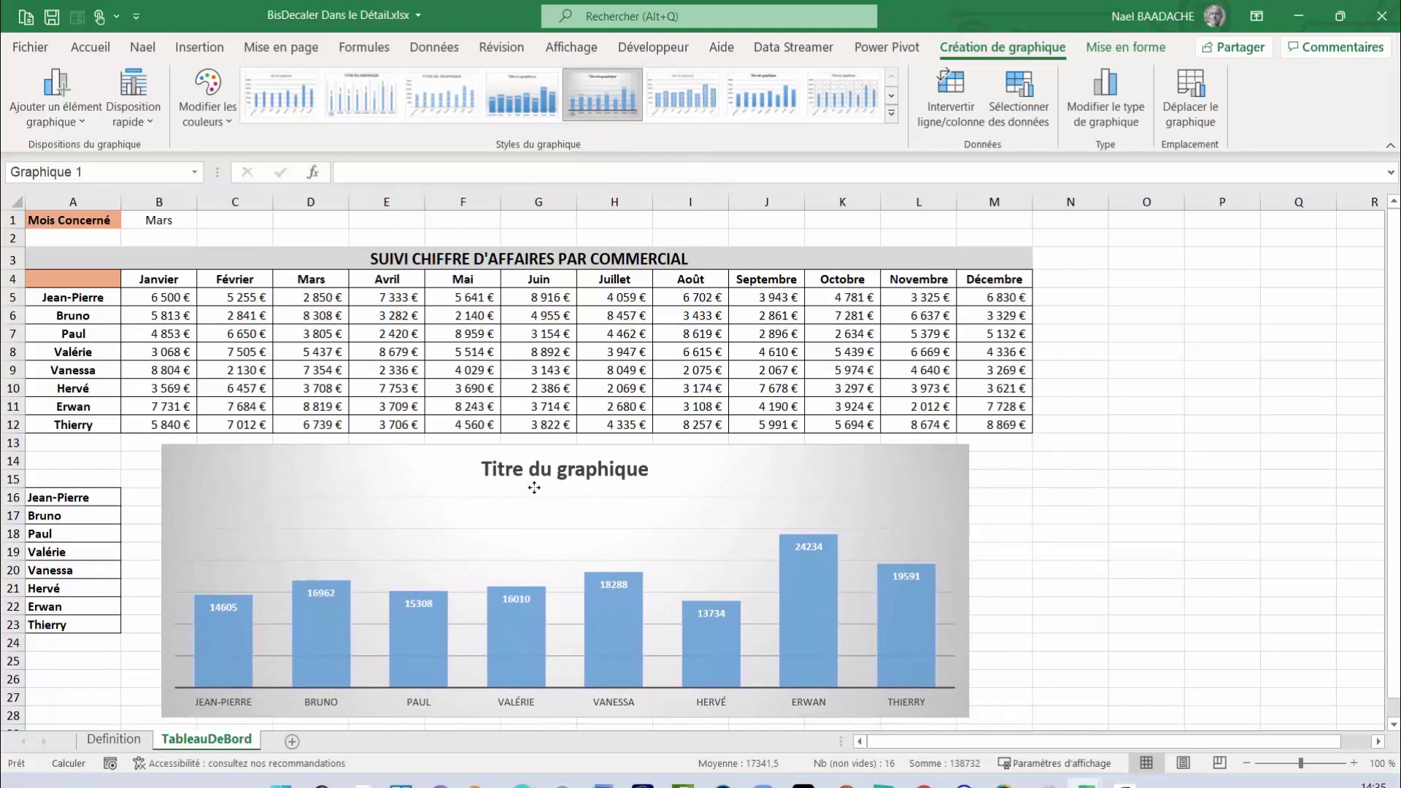
drag(512, 491, 505, 488)
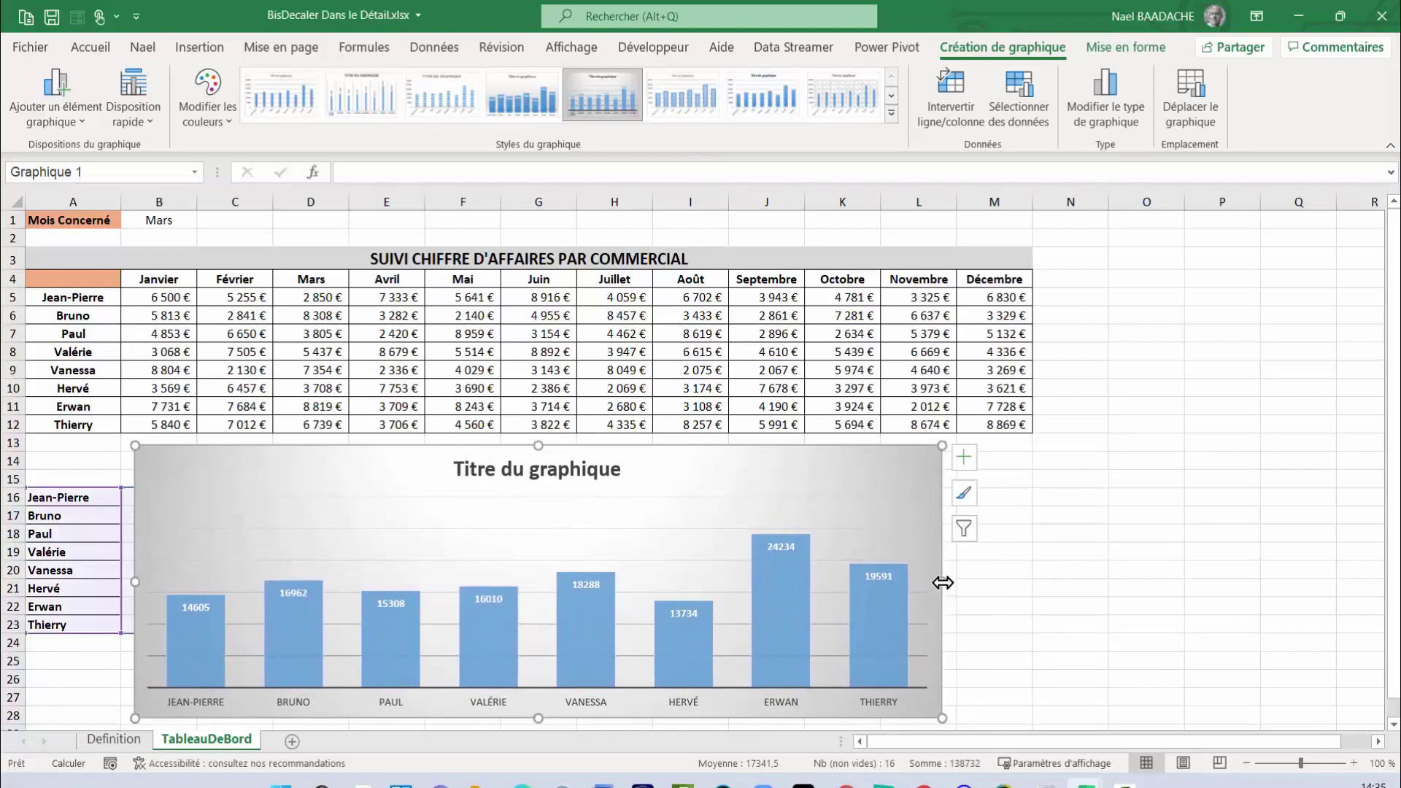
drag(942, 582, 1036, 574)
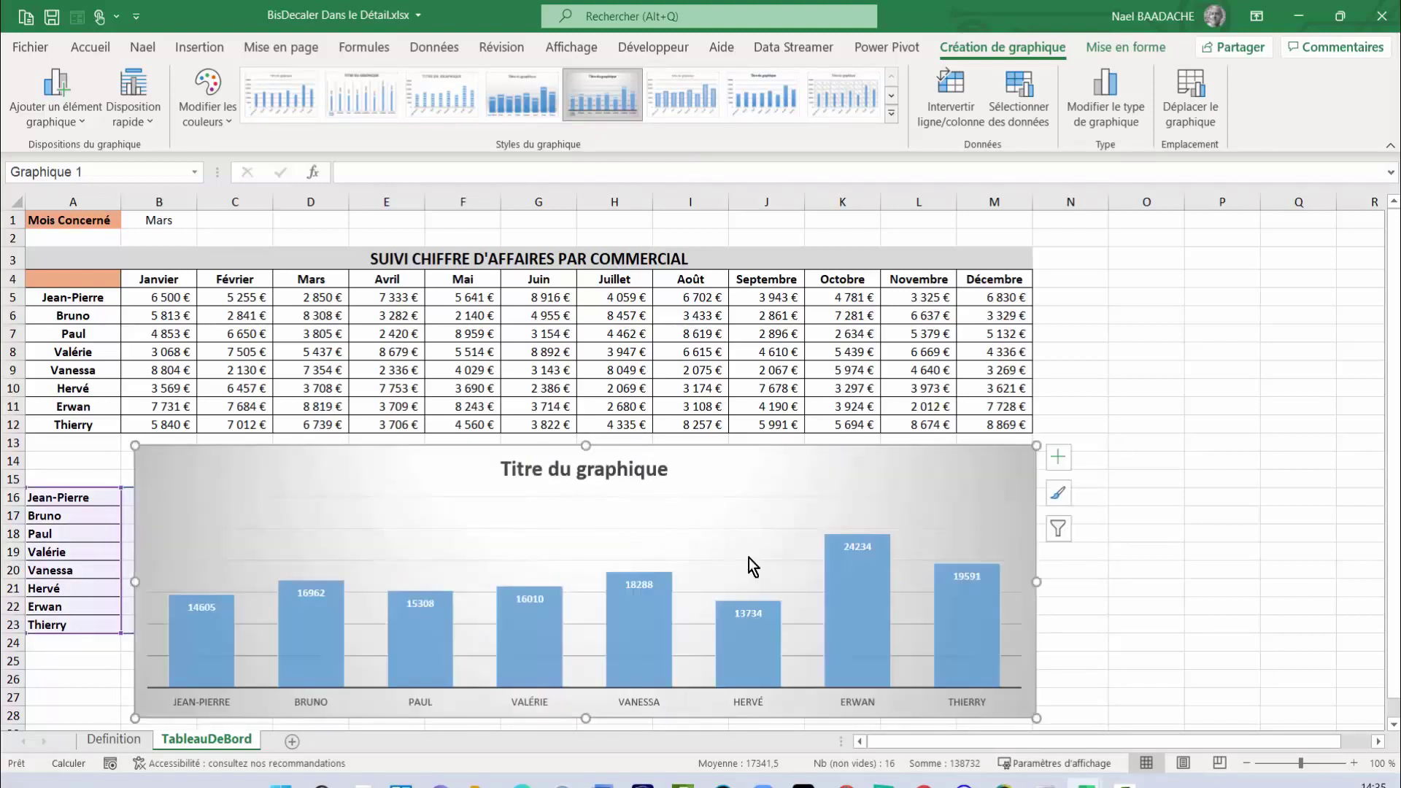
click(575, 475)
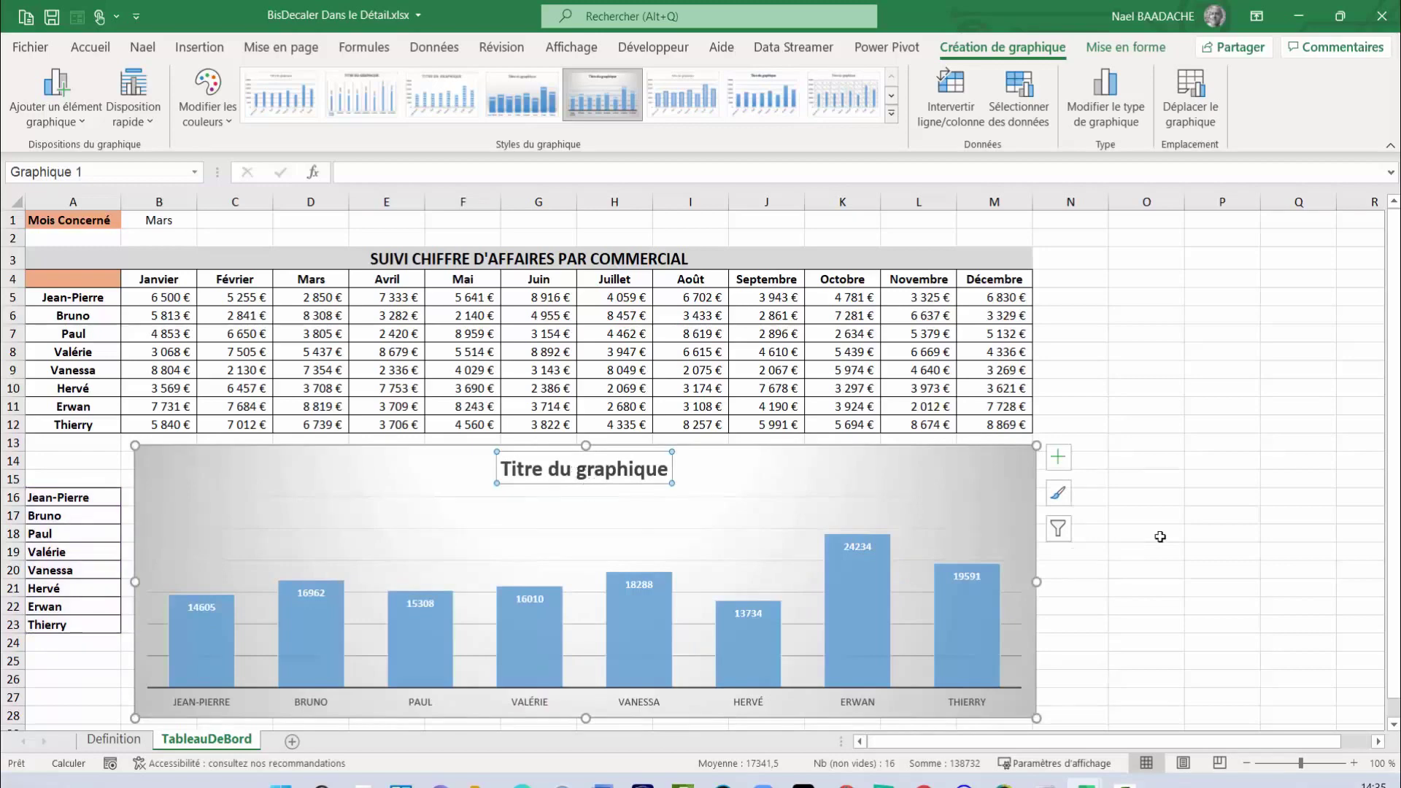
mouse_move(588, 482)
mouse_down()
mouse_move(147, 486)
mouse_move(307, 475)
mouse_up()
Append 'Mois de :' after CA in the chart title
click(162, 473)
text(CA)
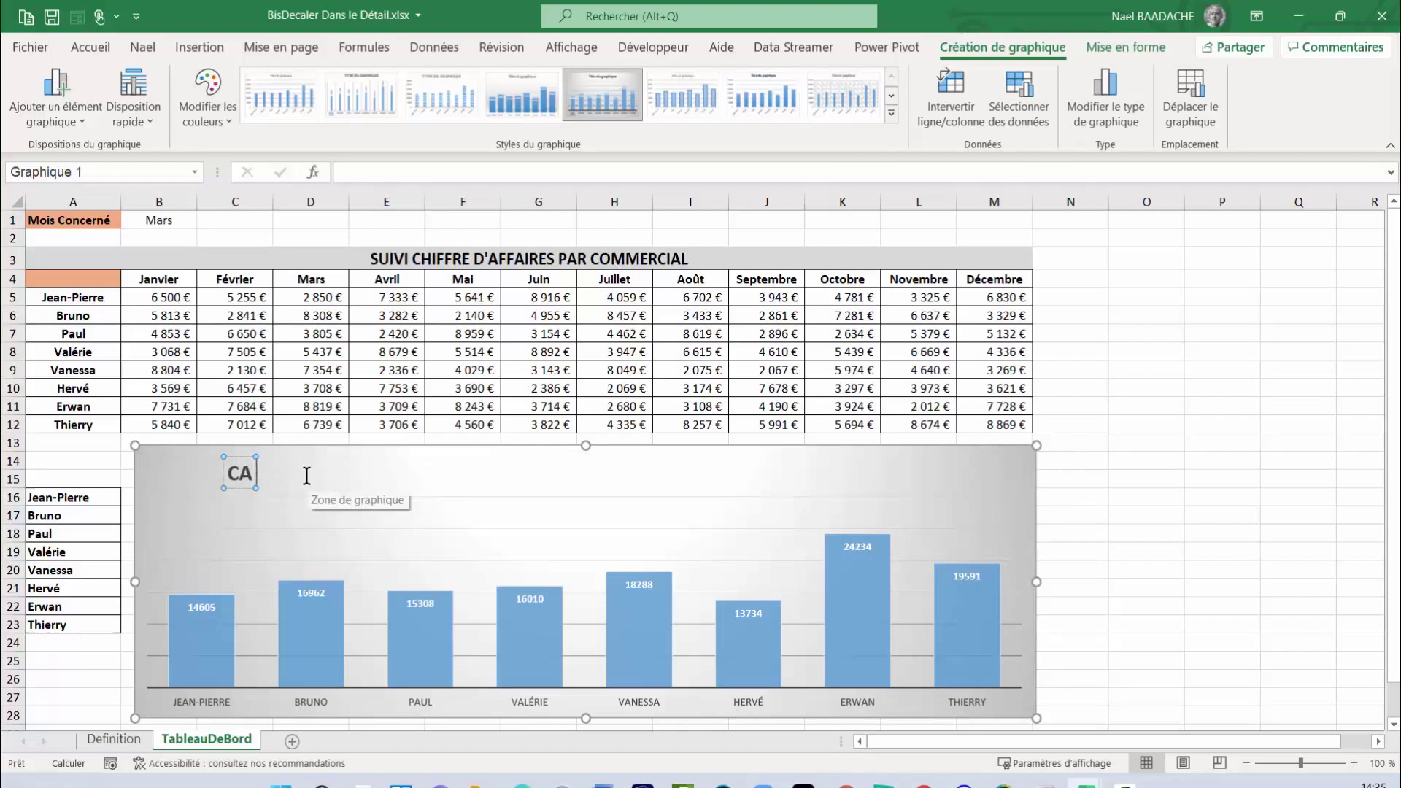
text( Mois de)
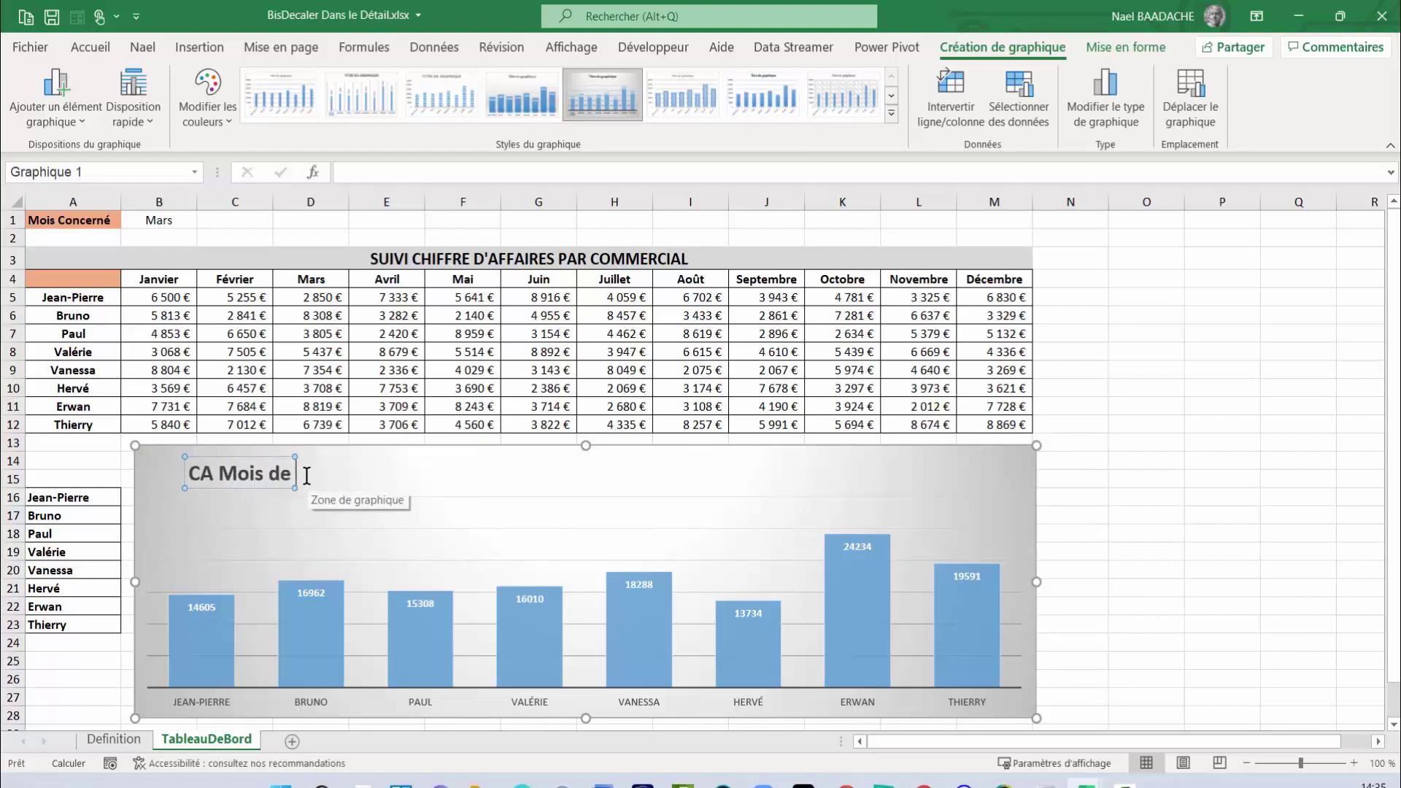
text( :)
click(1209, 515)
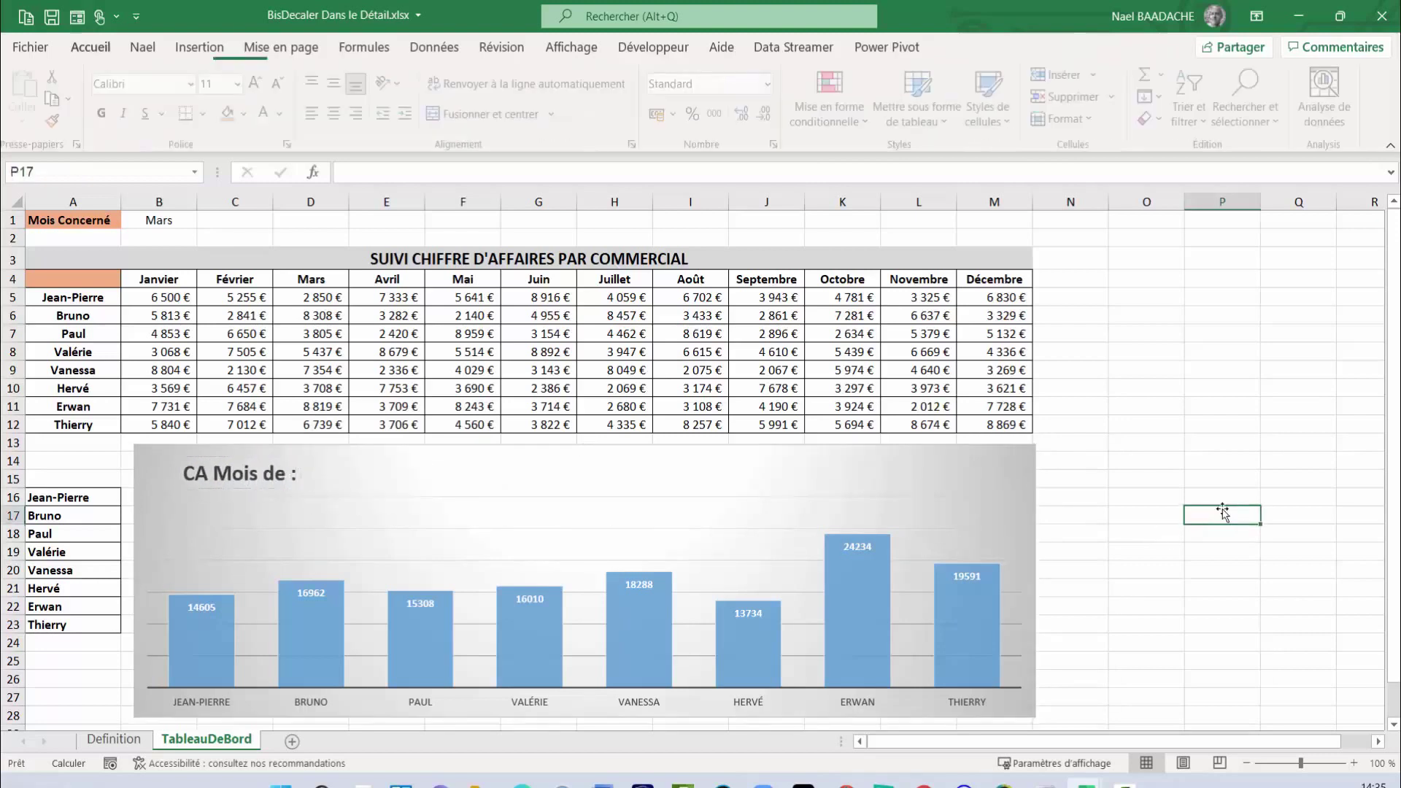
Draw a text box beside the chart title linked to =$B$1
click(195, 48)
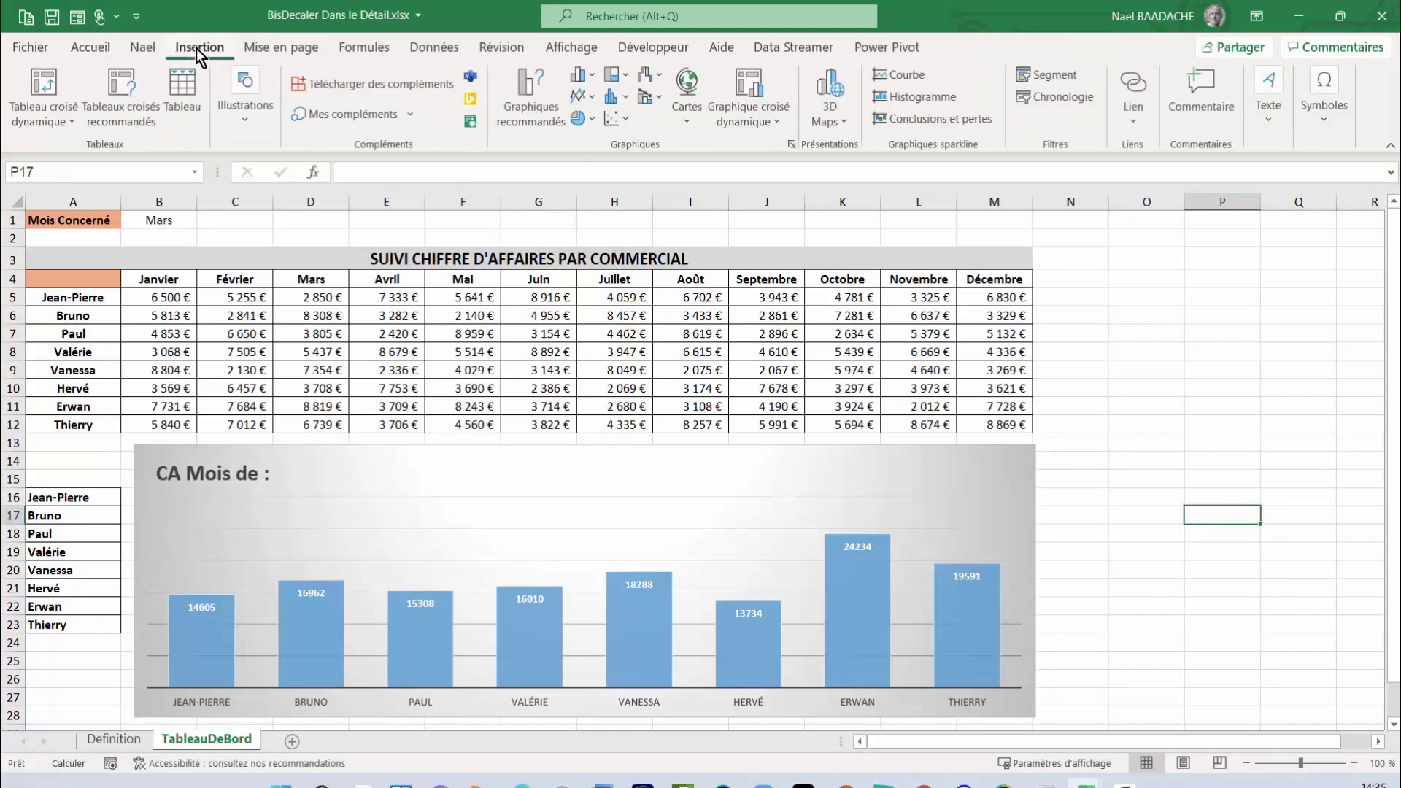
click(1264, 129)
click(1197, 181)
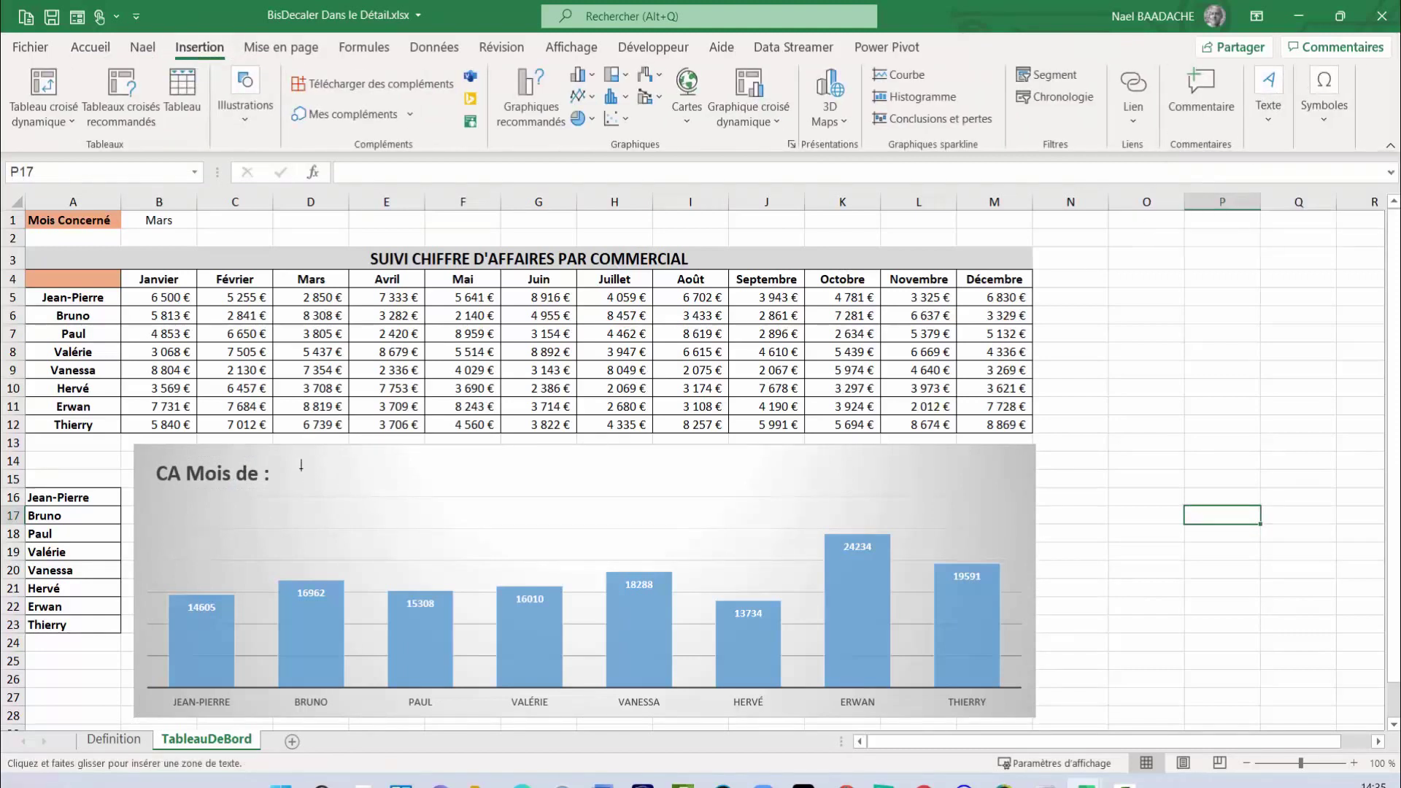
drag(291, 458, 406, 492)
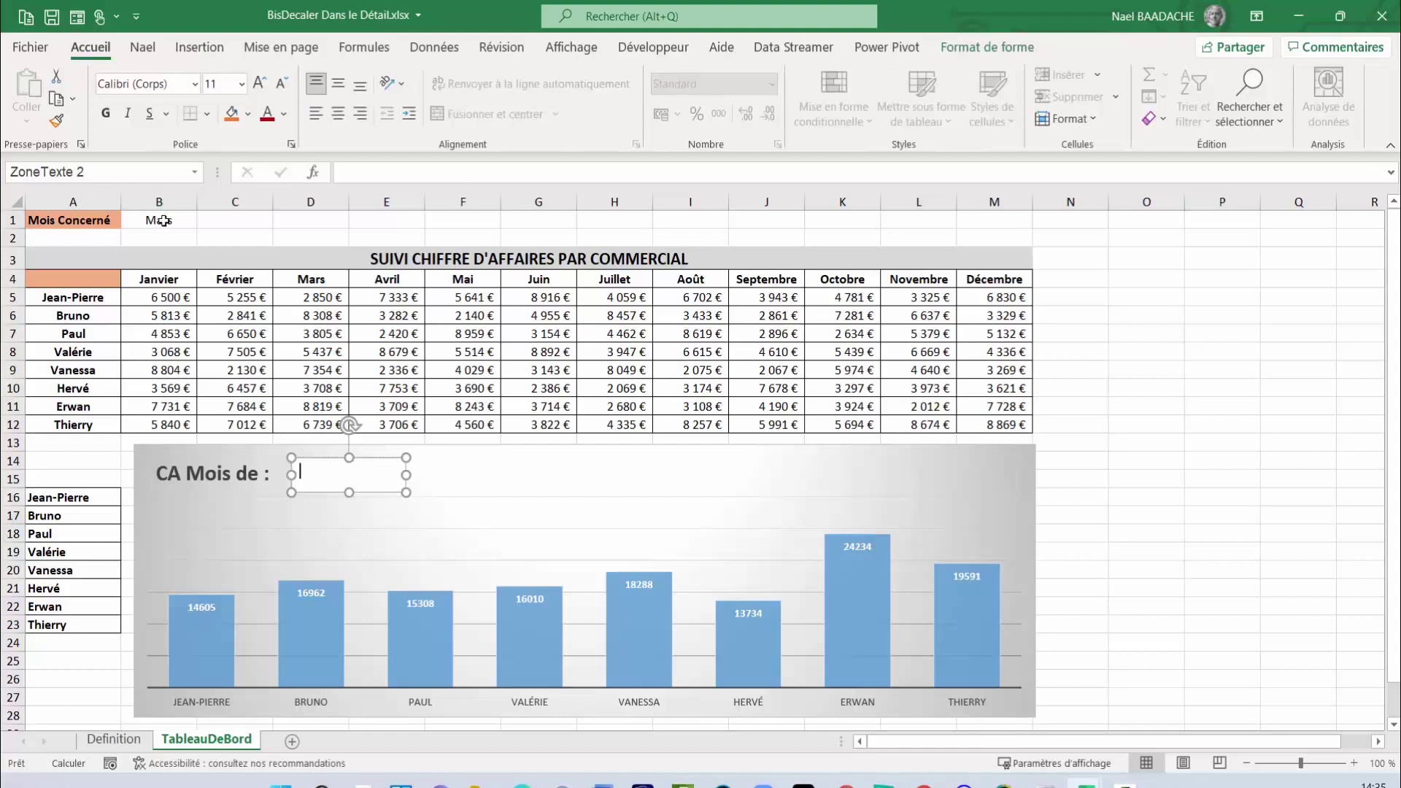
click(360, 174)
text(=)
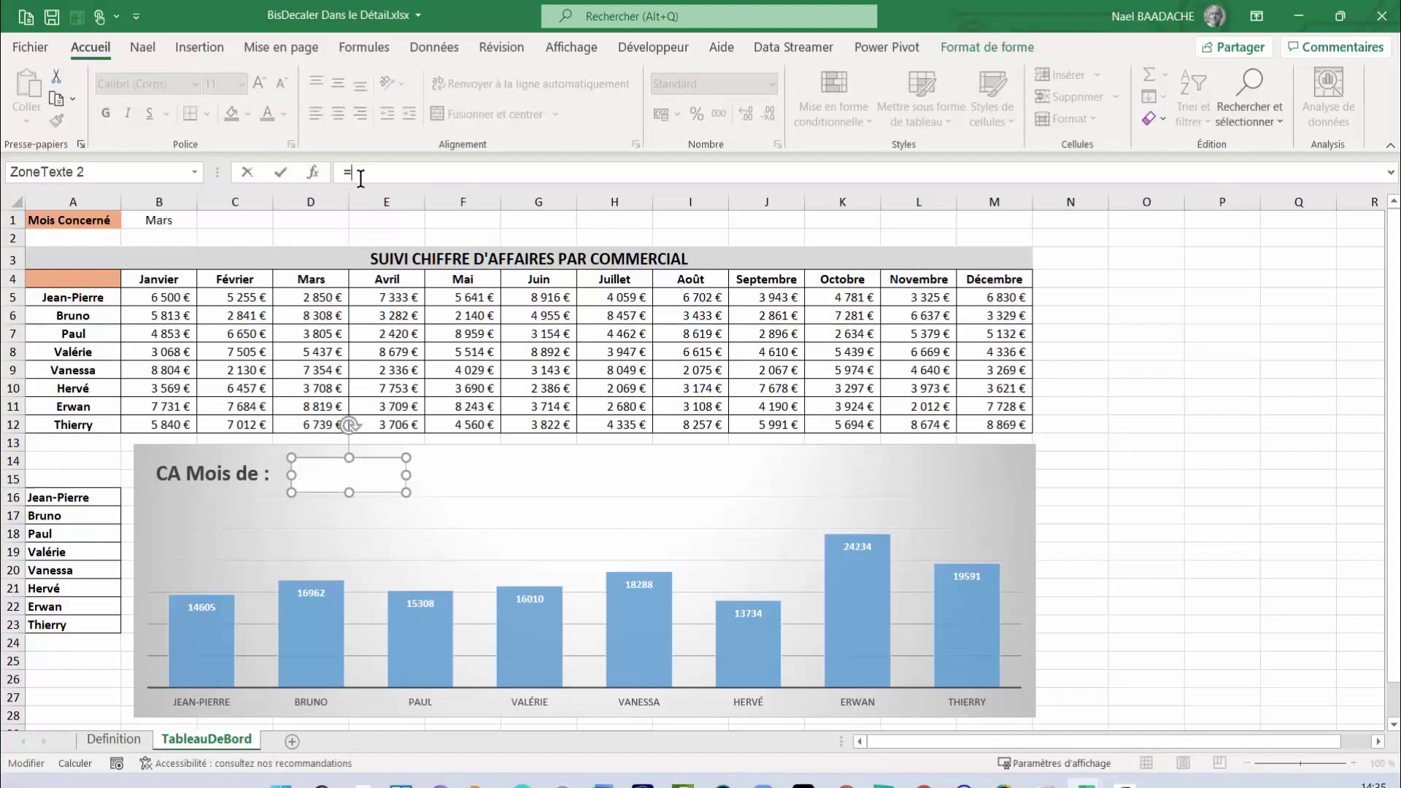
click(173, 220)
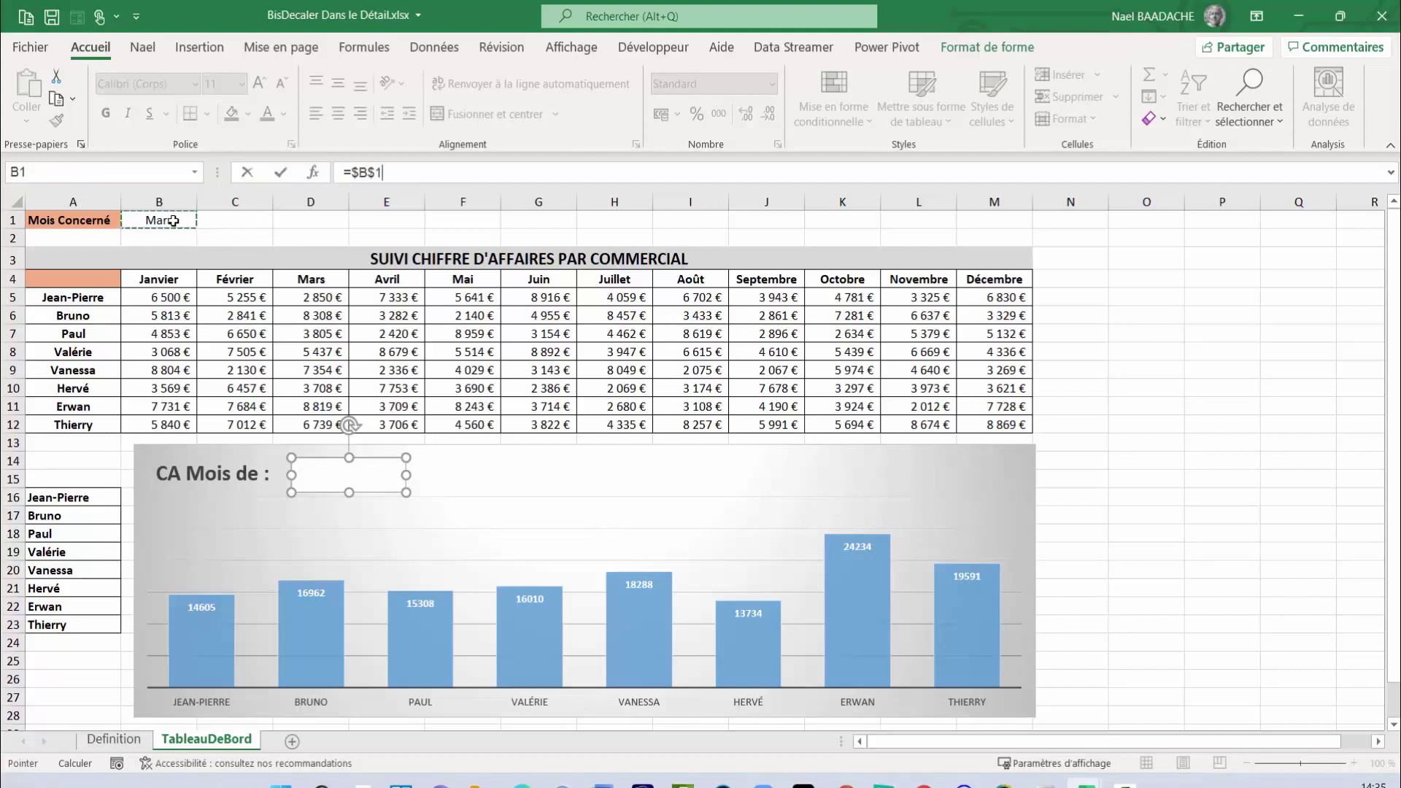
key(Return)
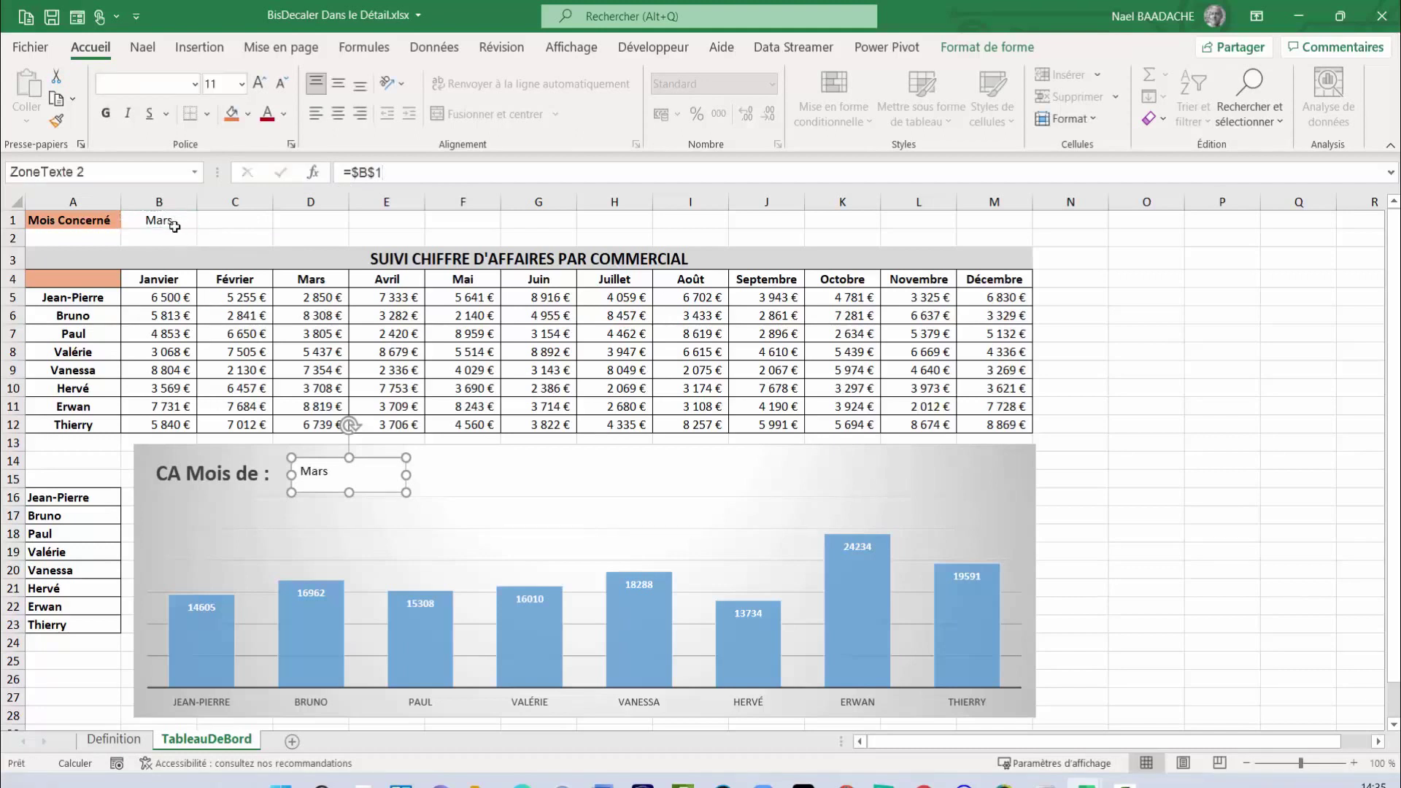
Choose Juillet in B1's month dropdown so the chart shows July figures
click(179, 222)
click(205, 220)
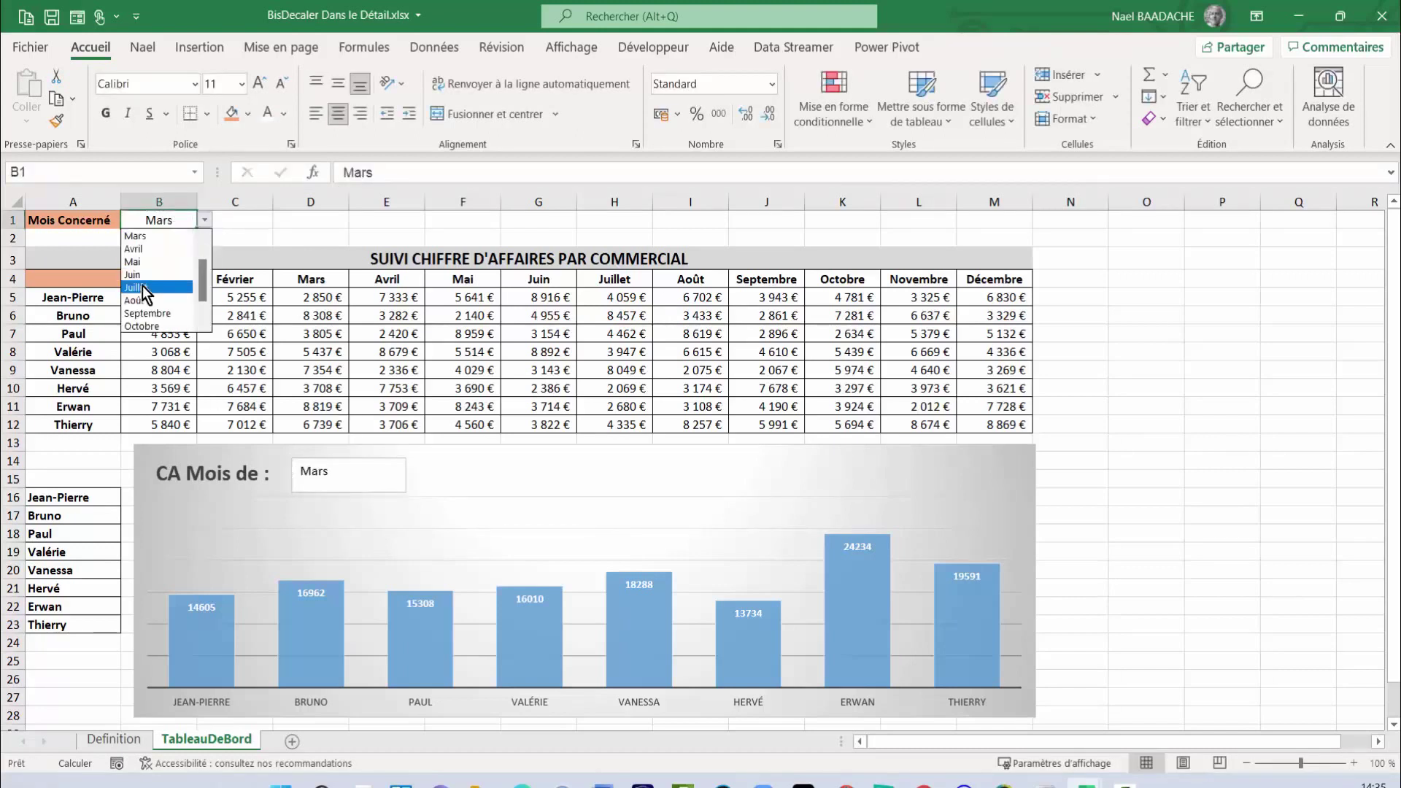
click(142, 286)
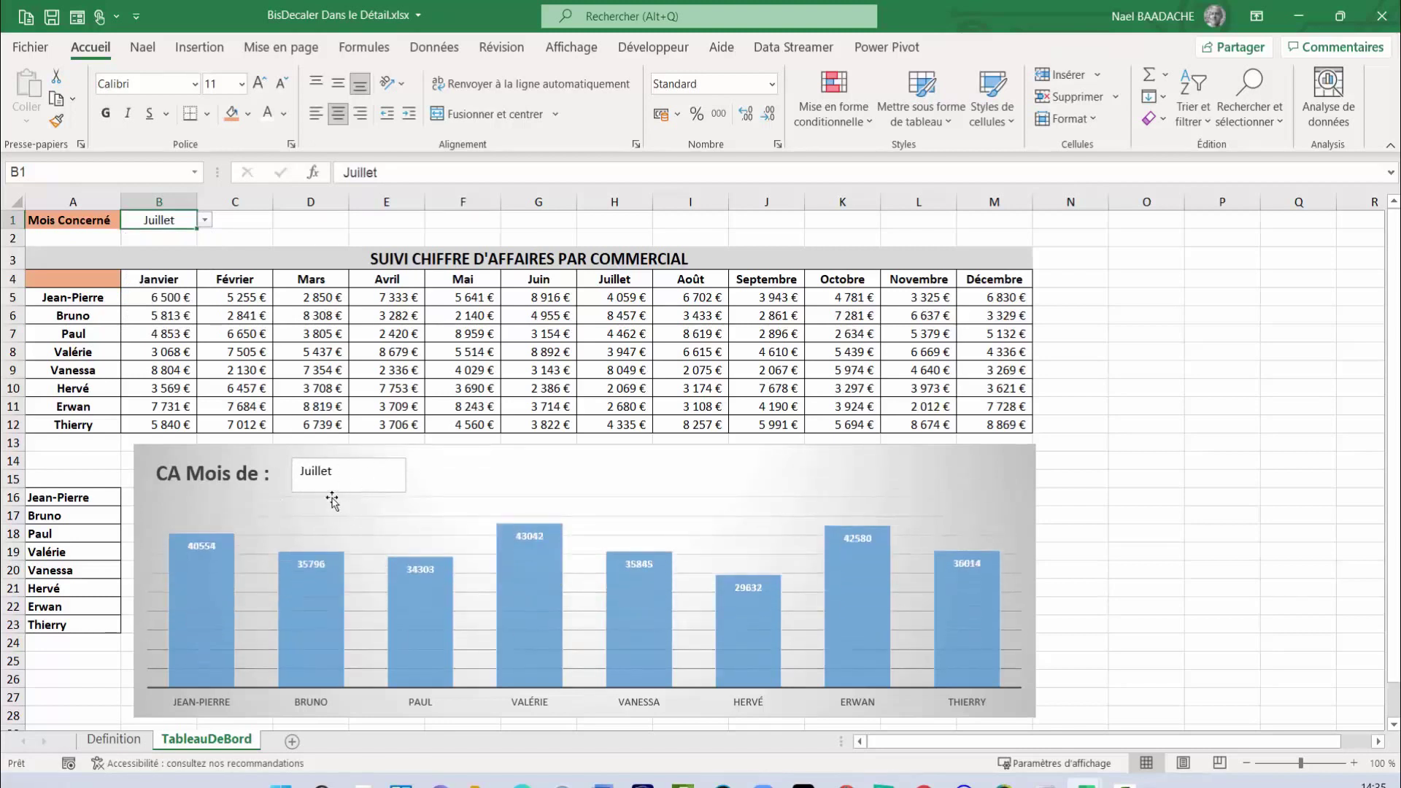
click(372, 460)
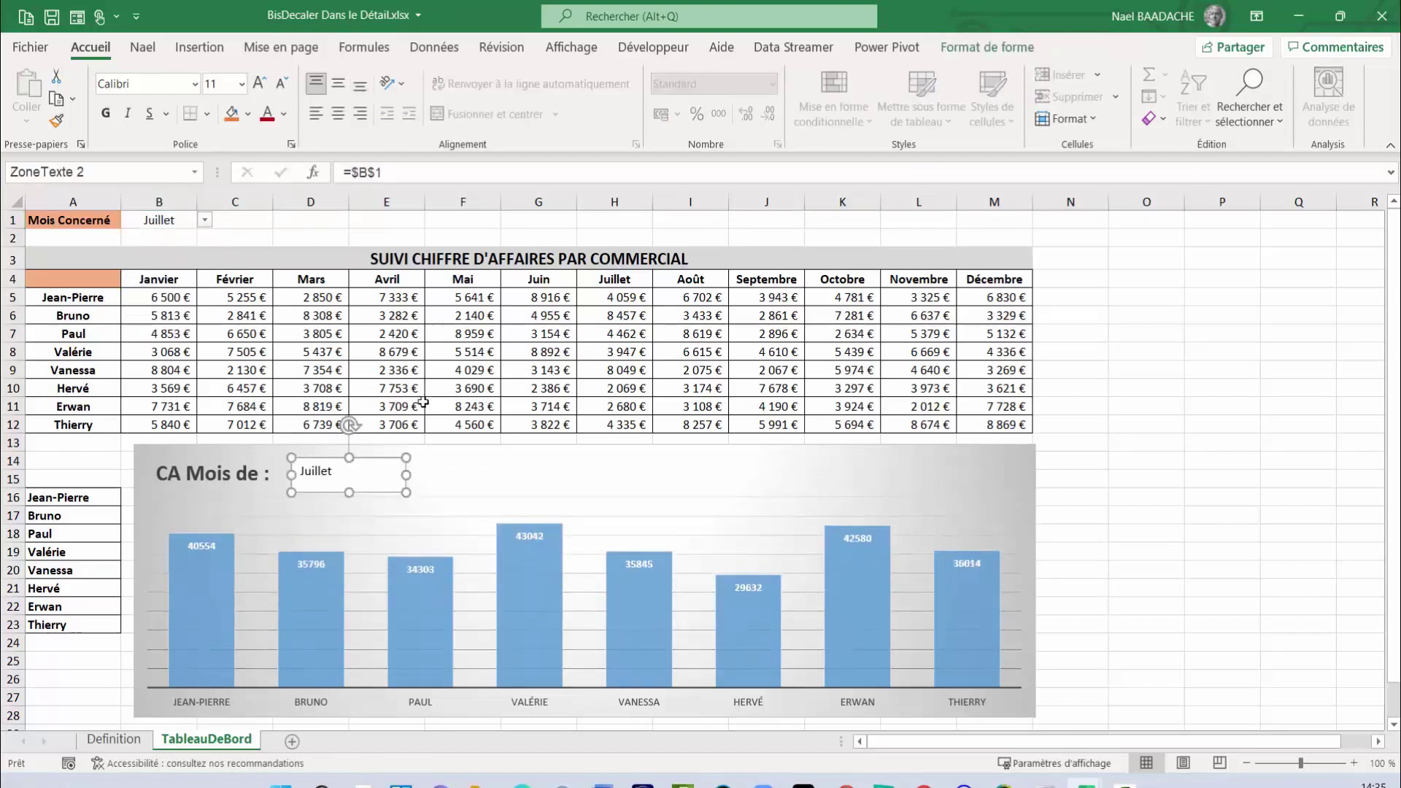
Give the Juillet text box no fill and no outline
click(1000, 48)
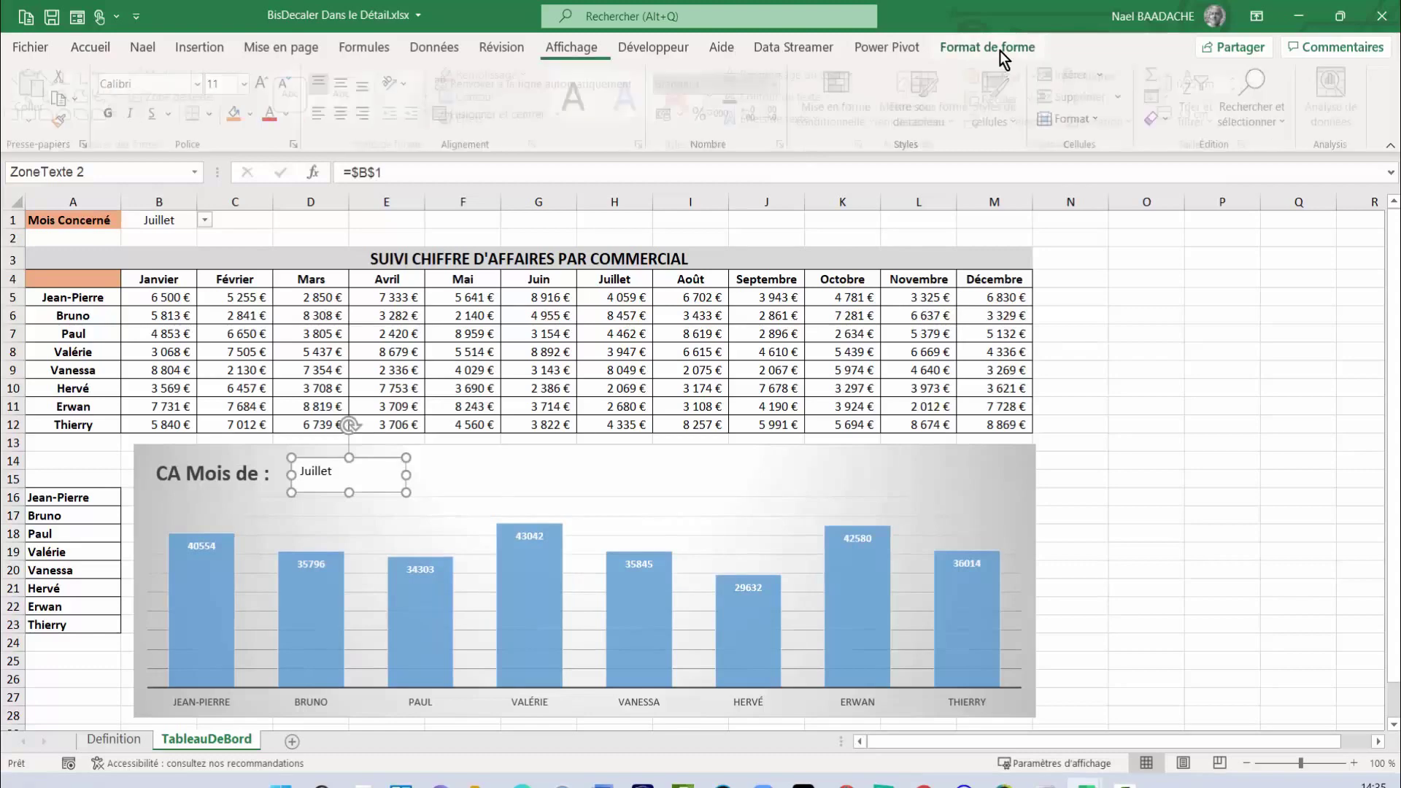
click(532, 73)
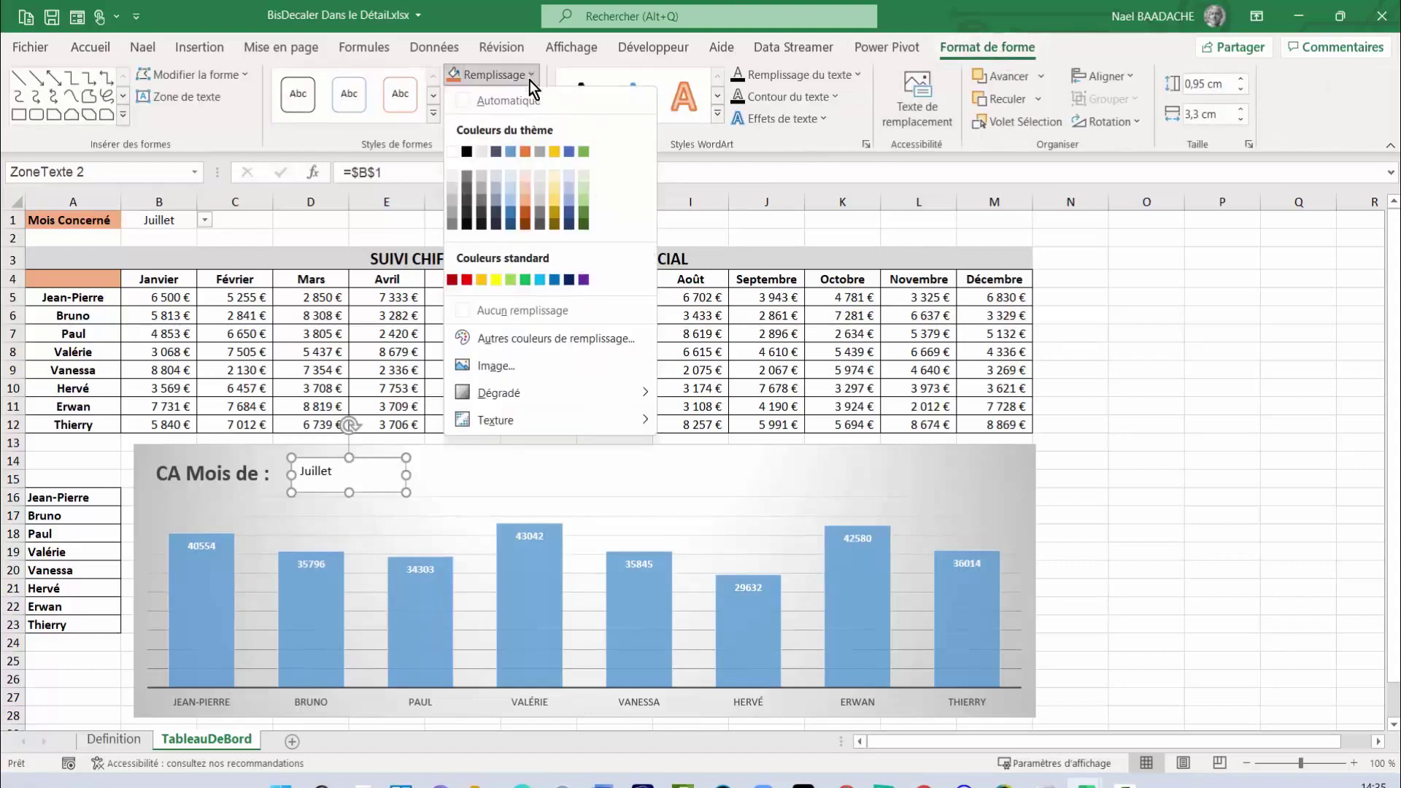
click(508, 309)
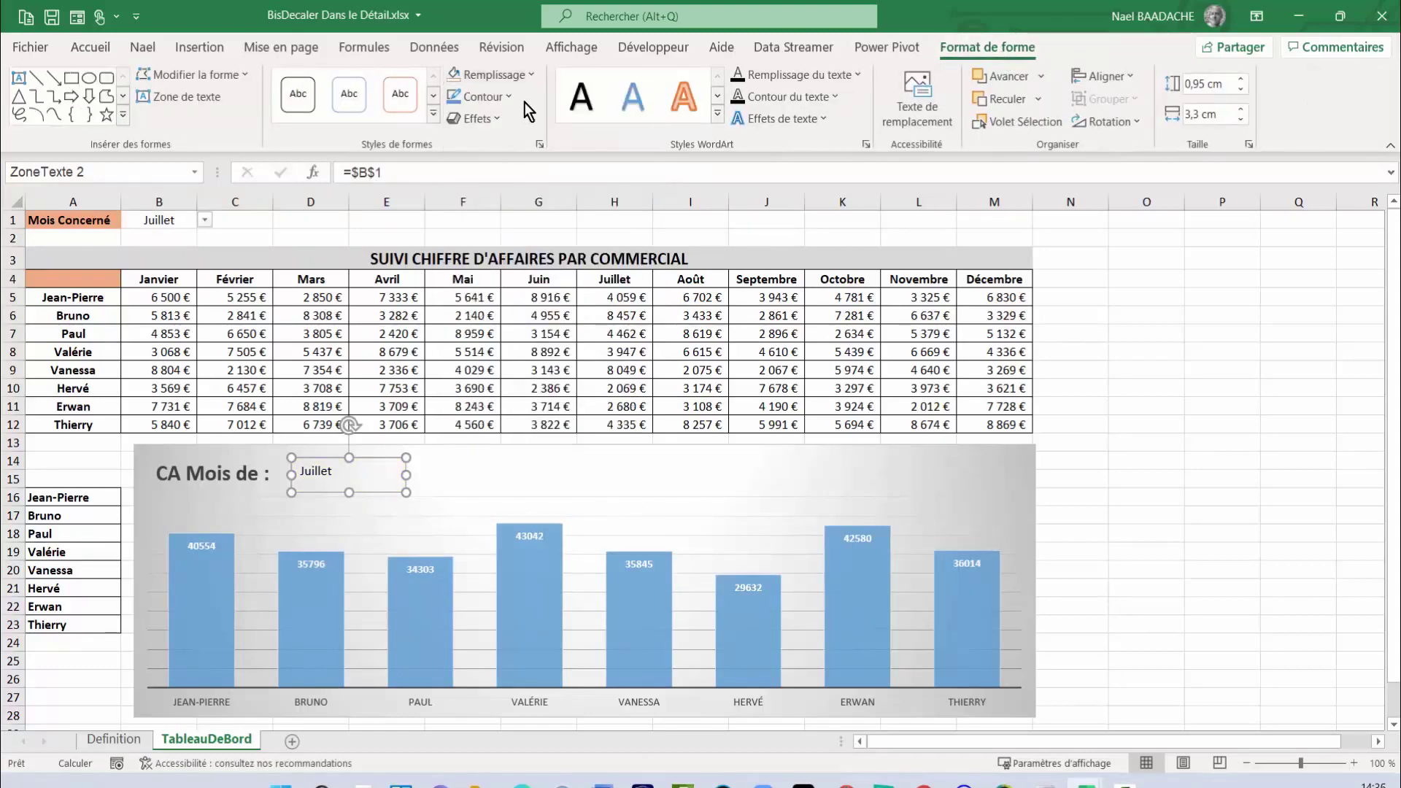
click(509, 98)
click(505, 334)
click(234, 461)
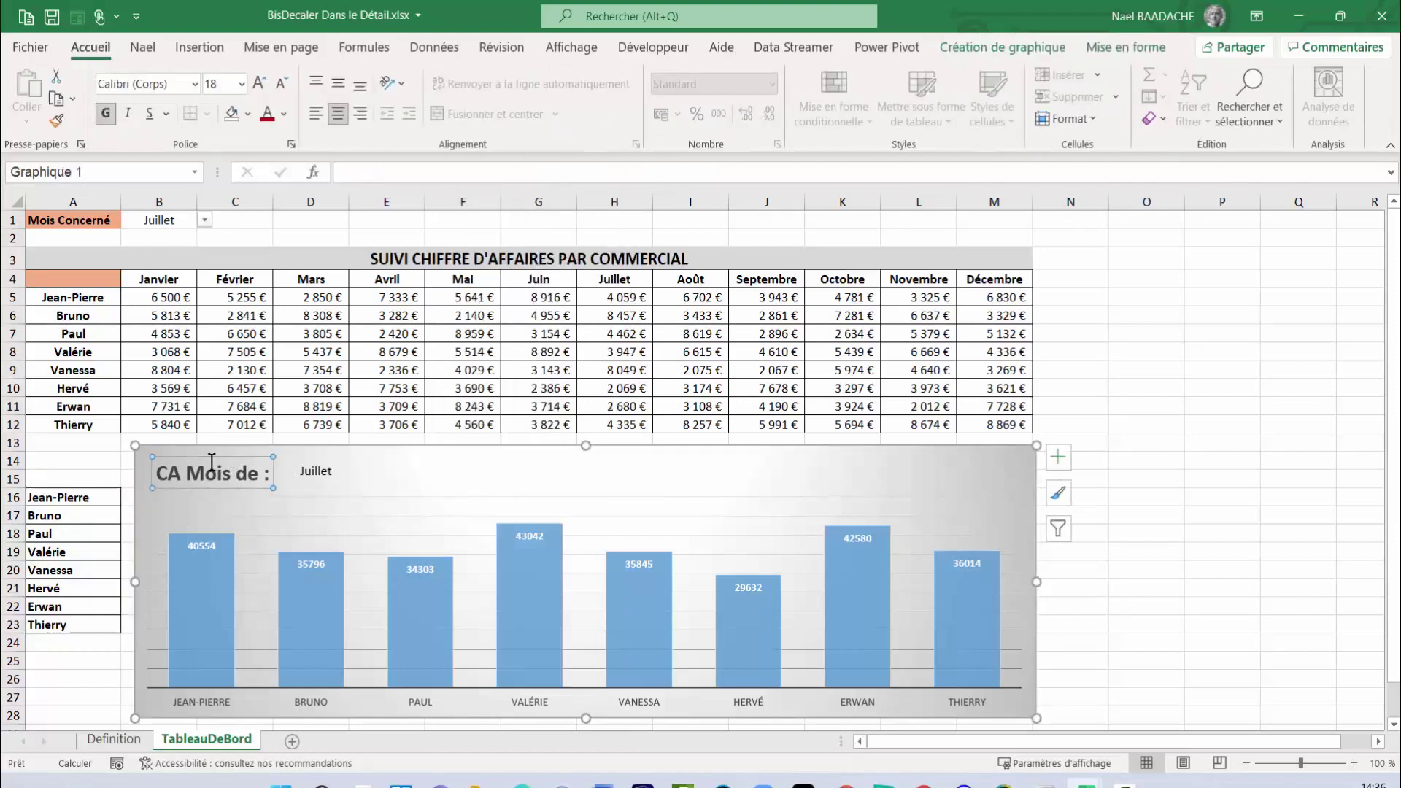
click(314, 476)
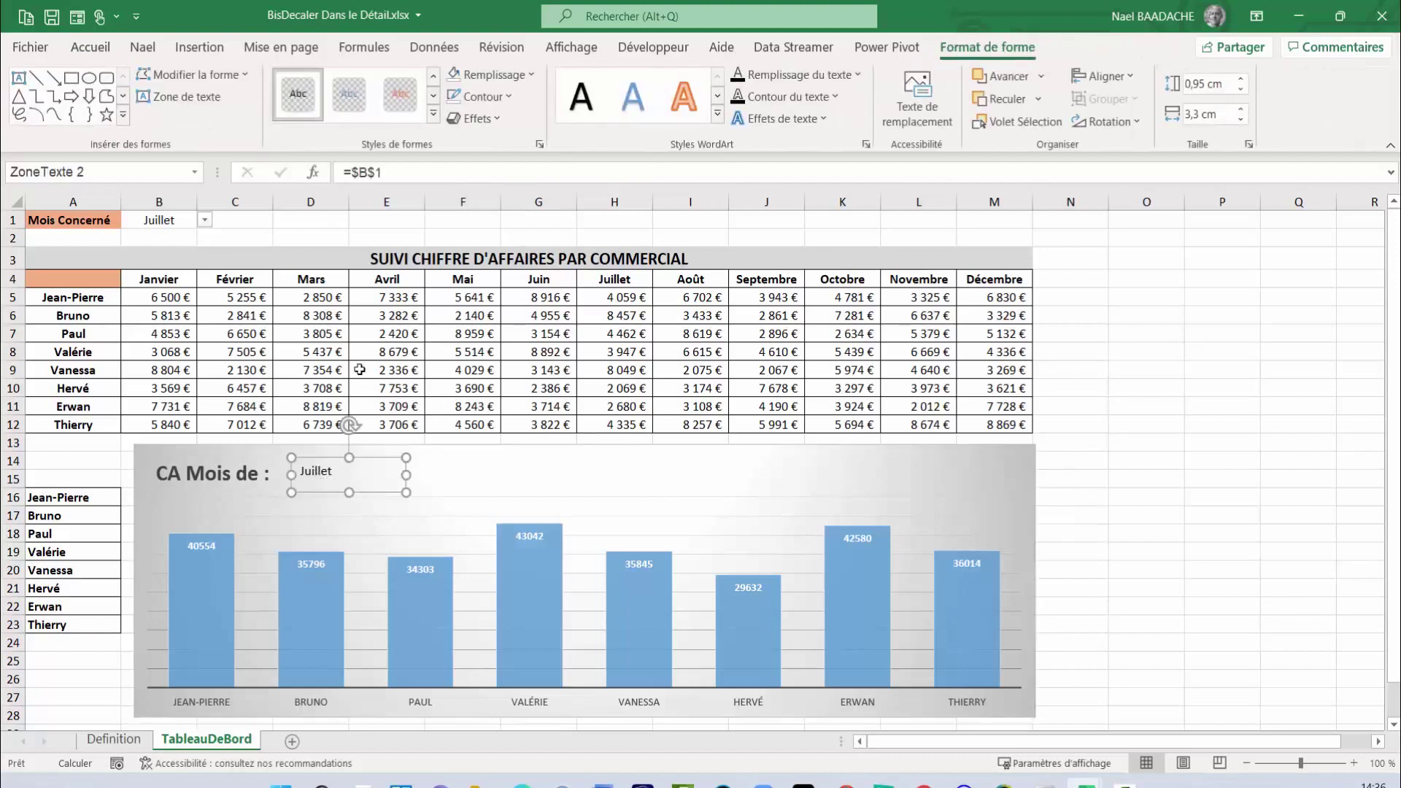
Enlarge the Juillet text to size 18 and centre it vertically and horizontally
click(90, 48)
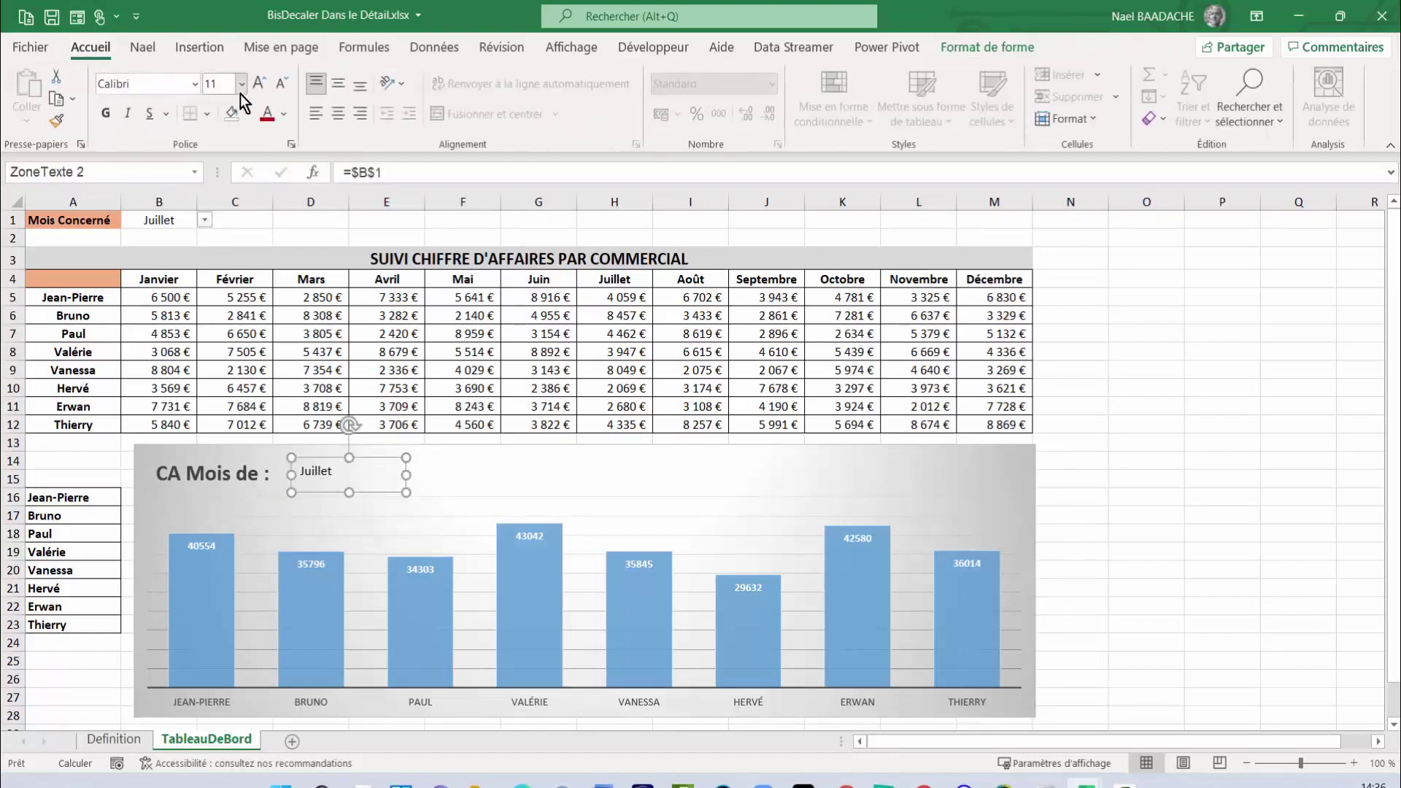
click(260, 85)
click(260, 85)
click(259, 84)
click(260, 84)
click(260, 85)
click(282, 83)
click(337, 84)
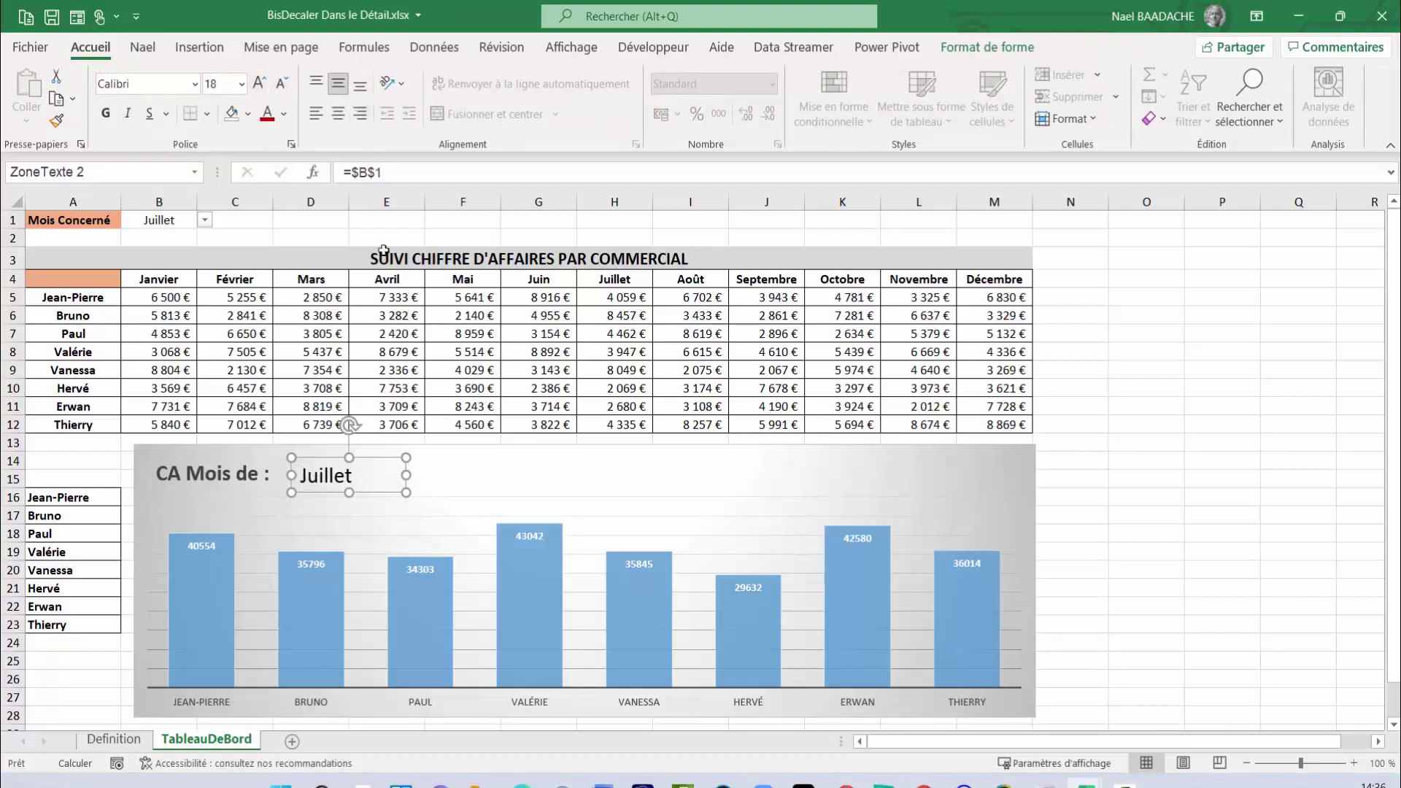
click(339, 115)
Move the Juillet label next to the title and make it bold dark red
drag(323, 458, 283, 455)
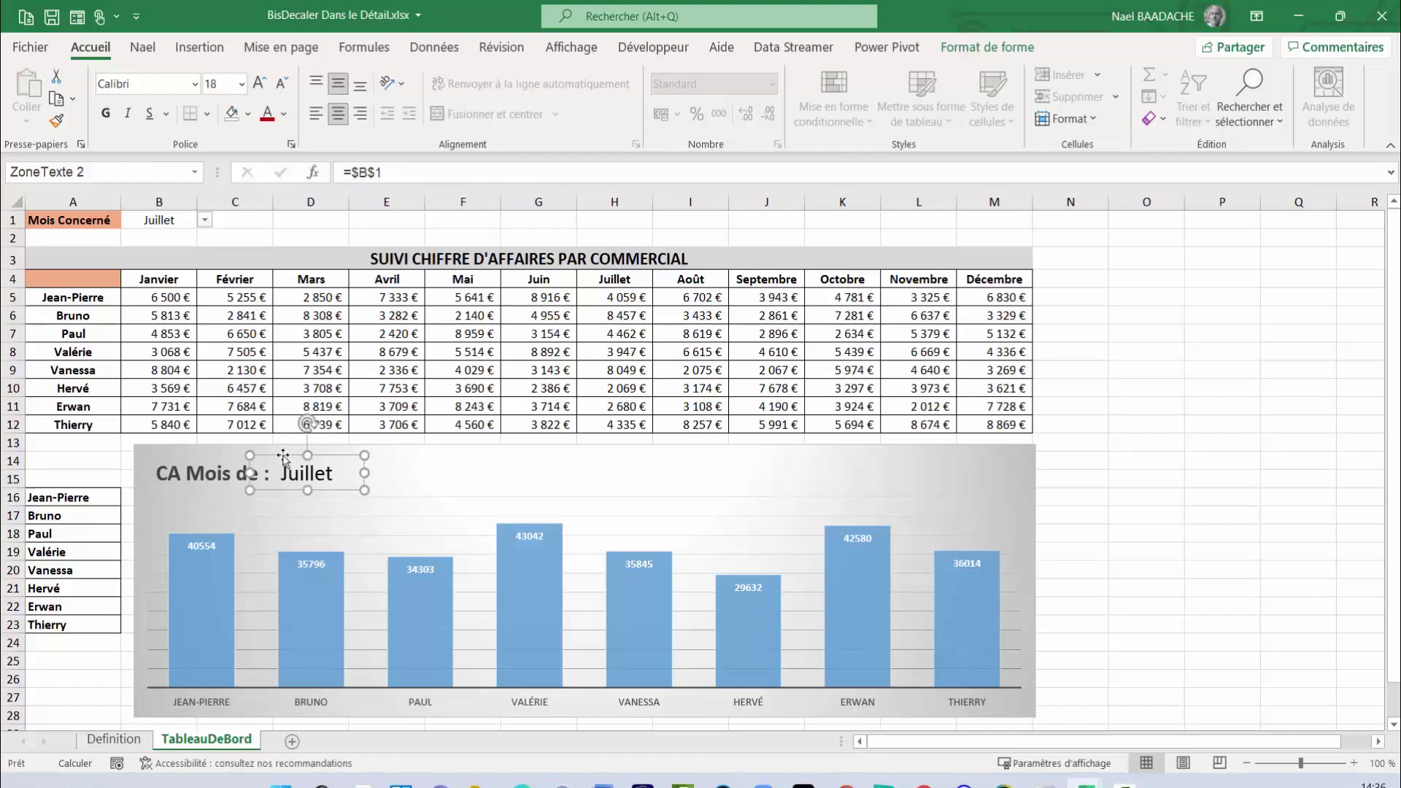
click(105, 114)
click(279, 119)
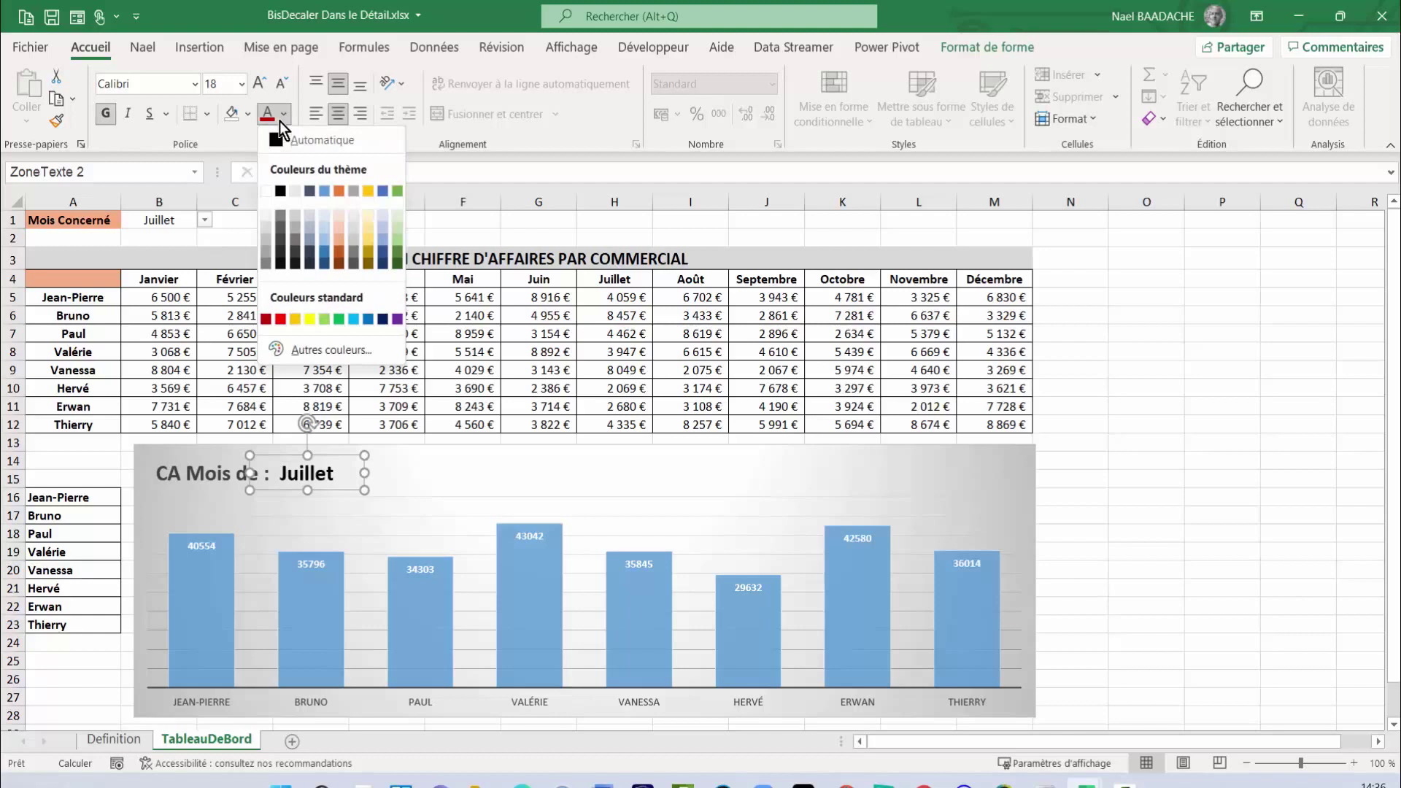
click(266, 319)
click(1190, 519)
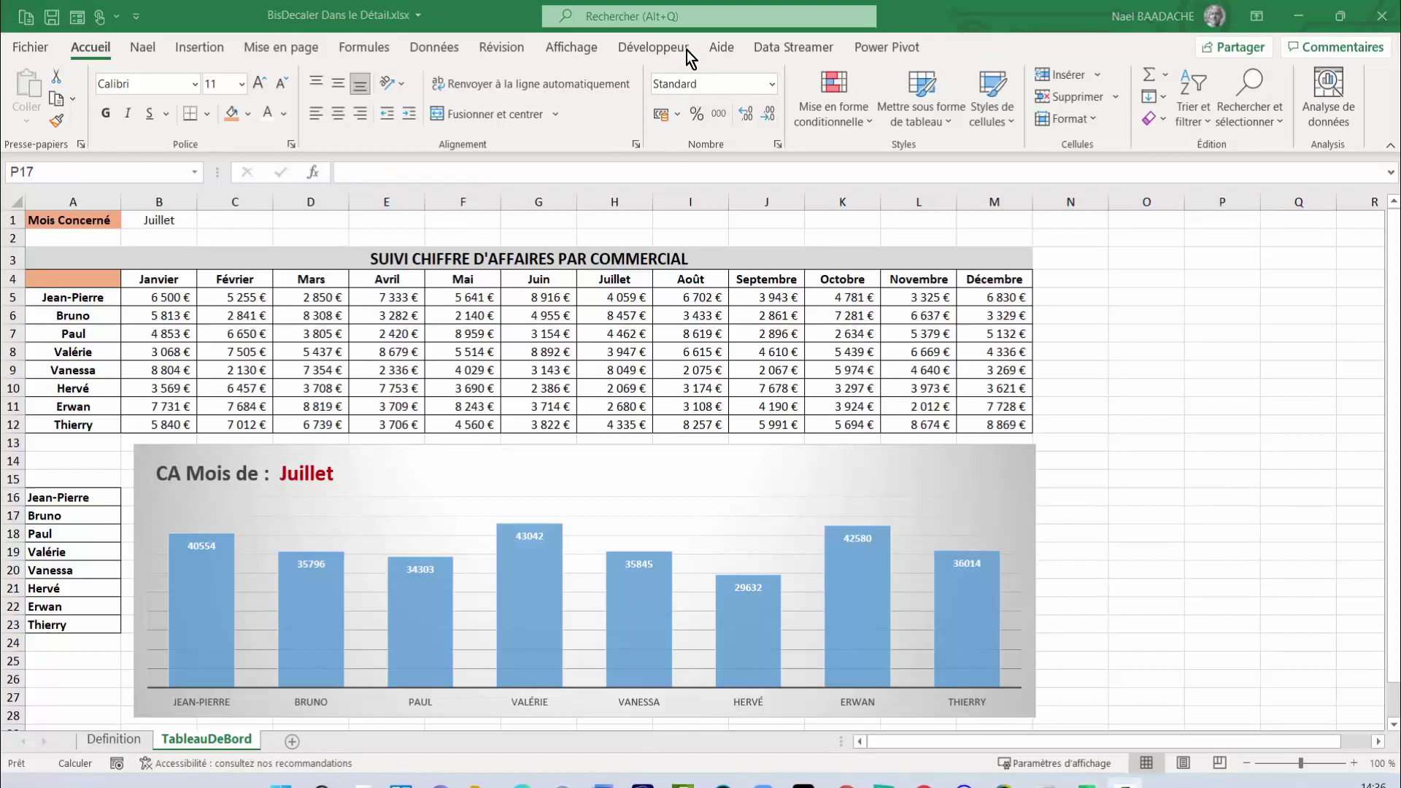
Hide the worksheet gridlines and shift the chart right to reveal column B values
click(1236, 392)
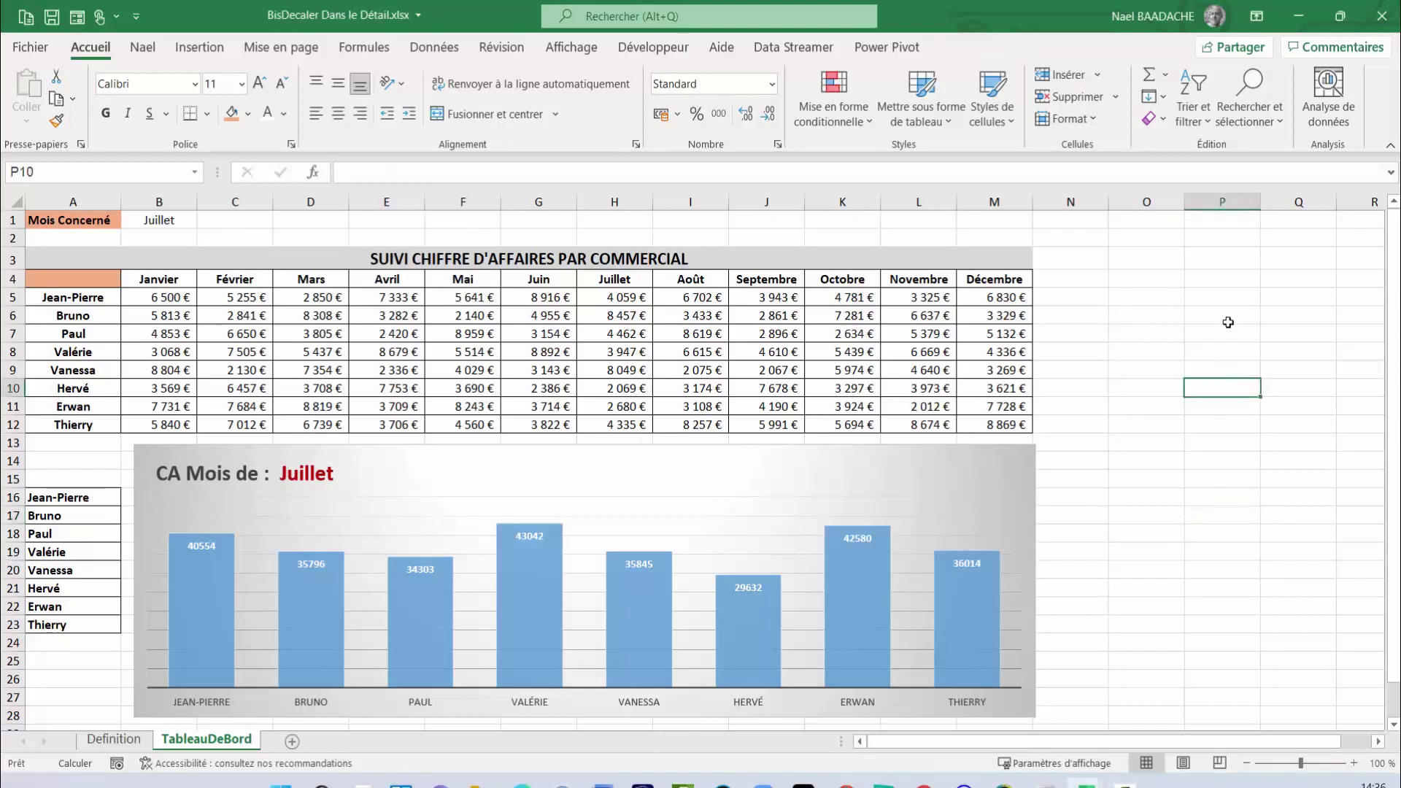
click(559, 49)
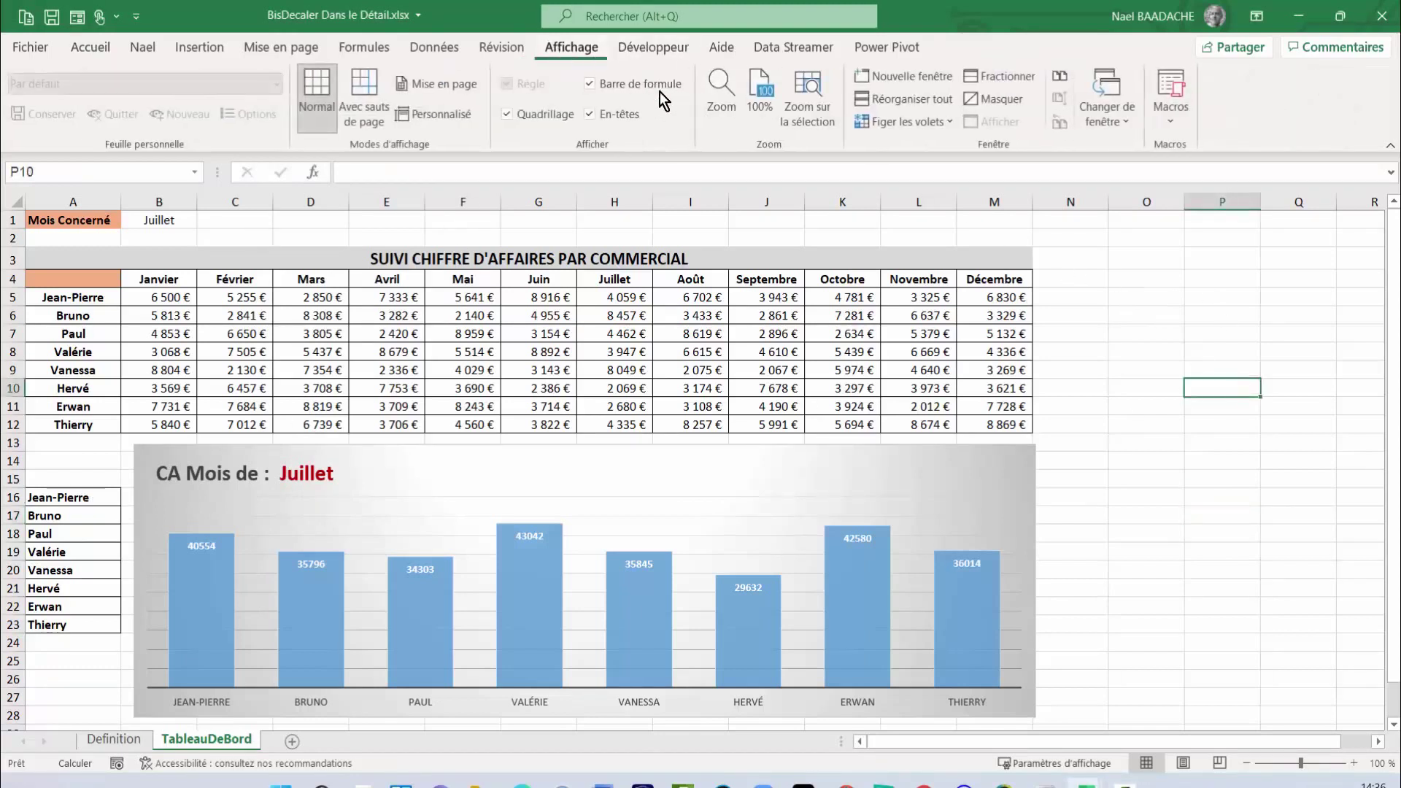
click(532, 117)
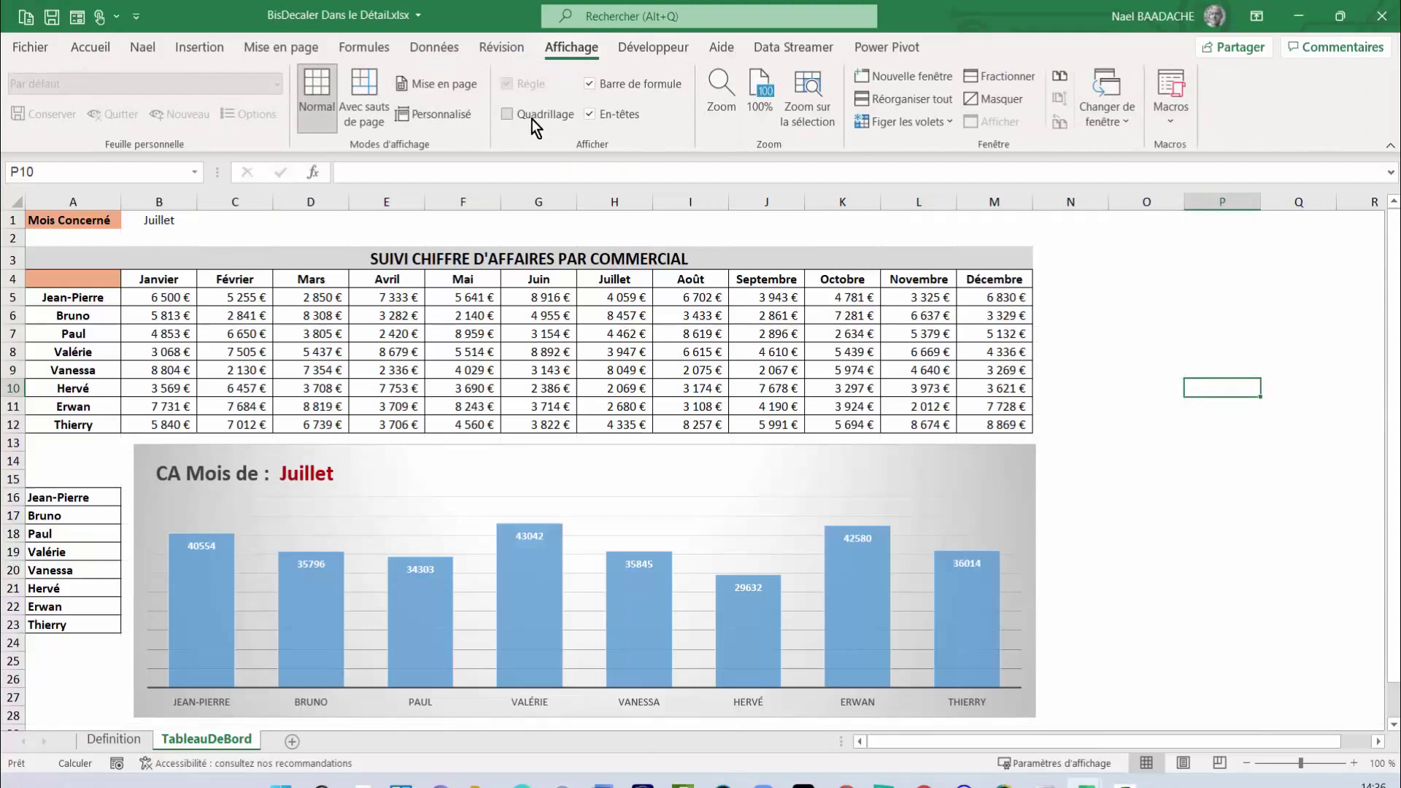
click(872, 451)
drag(872, 451, 1064, 456)
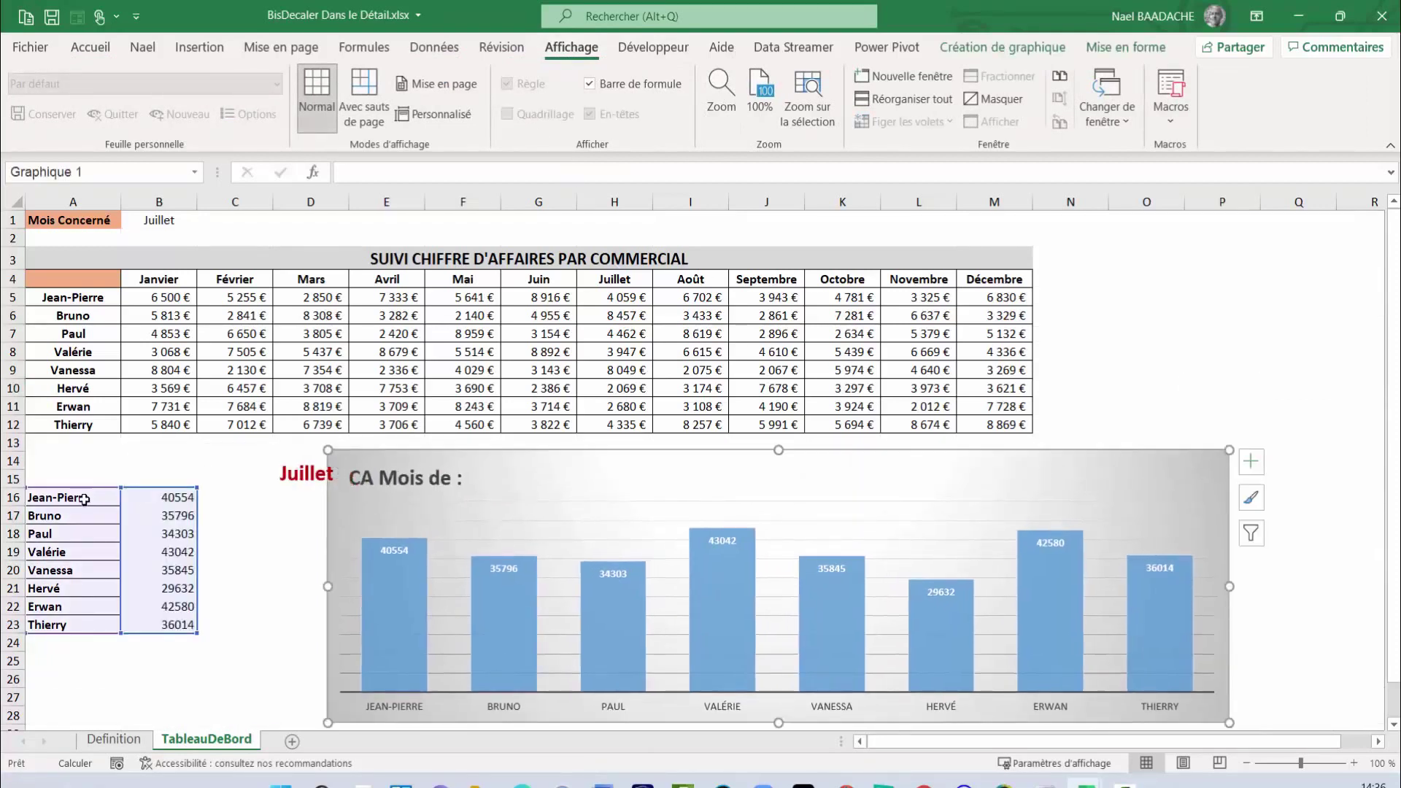
mouse_move(76, 495)
mouse_down()
mouse_move(71, 537)
mouse_move(144, 517)
mouse_move(144, 624)
mouse_up()
key(ctrl+z)
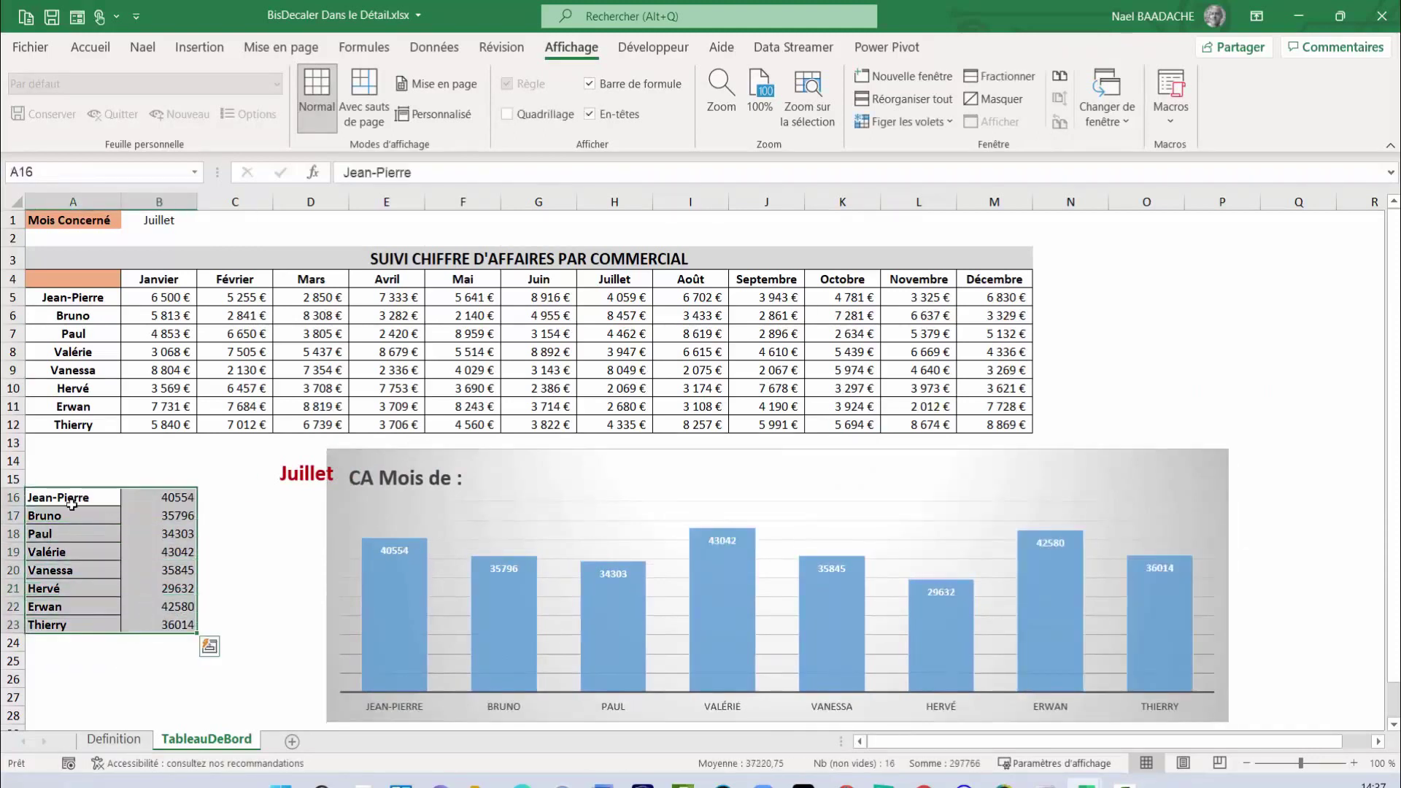
Remove all borders from A16:A23 and move the chart into column A from row 13
click(94, 54)
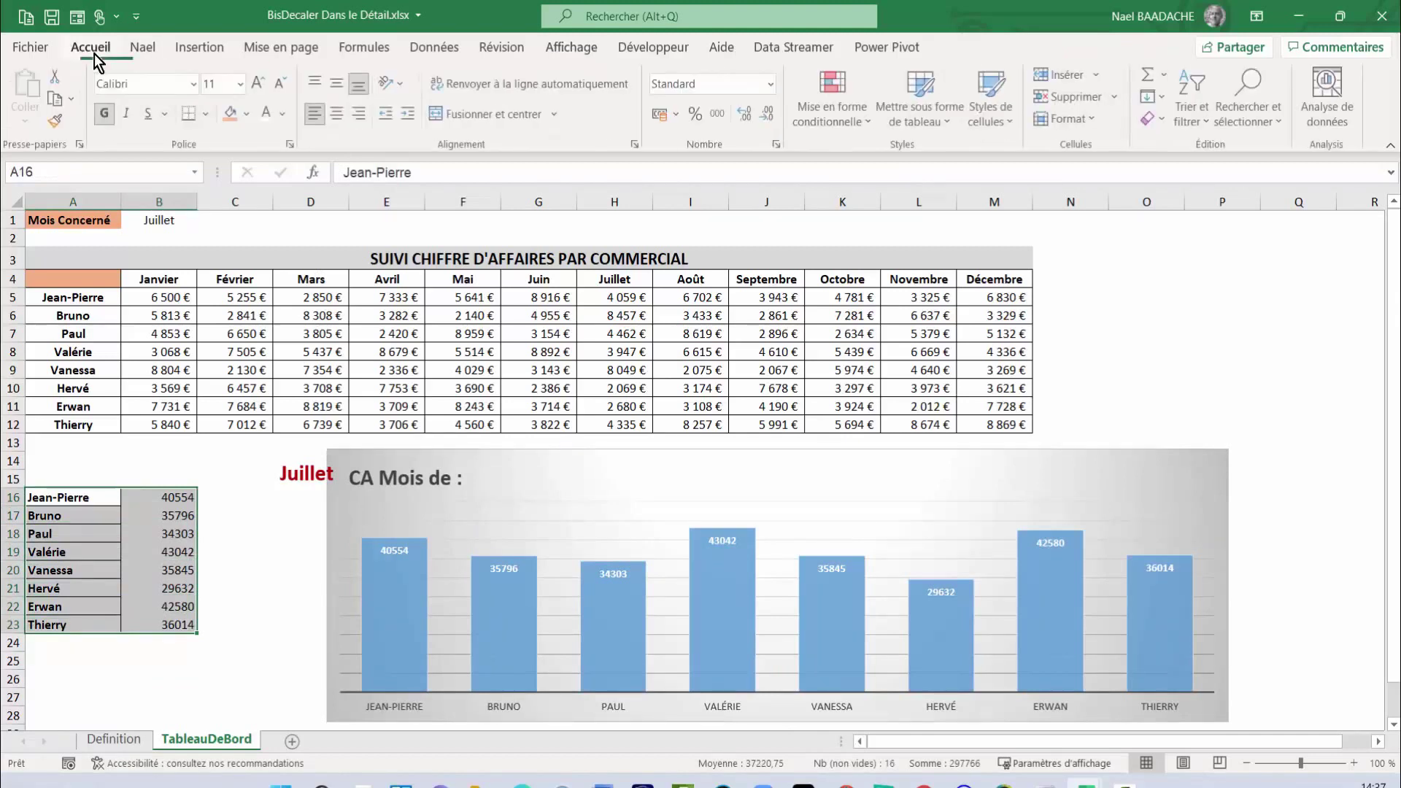
click(270, 116)
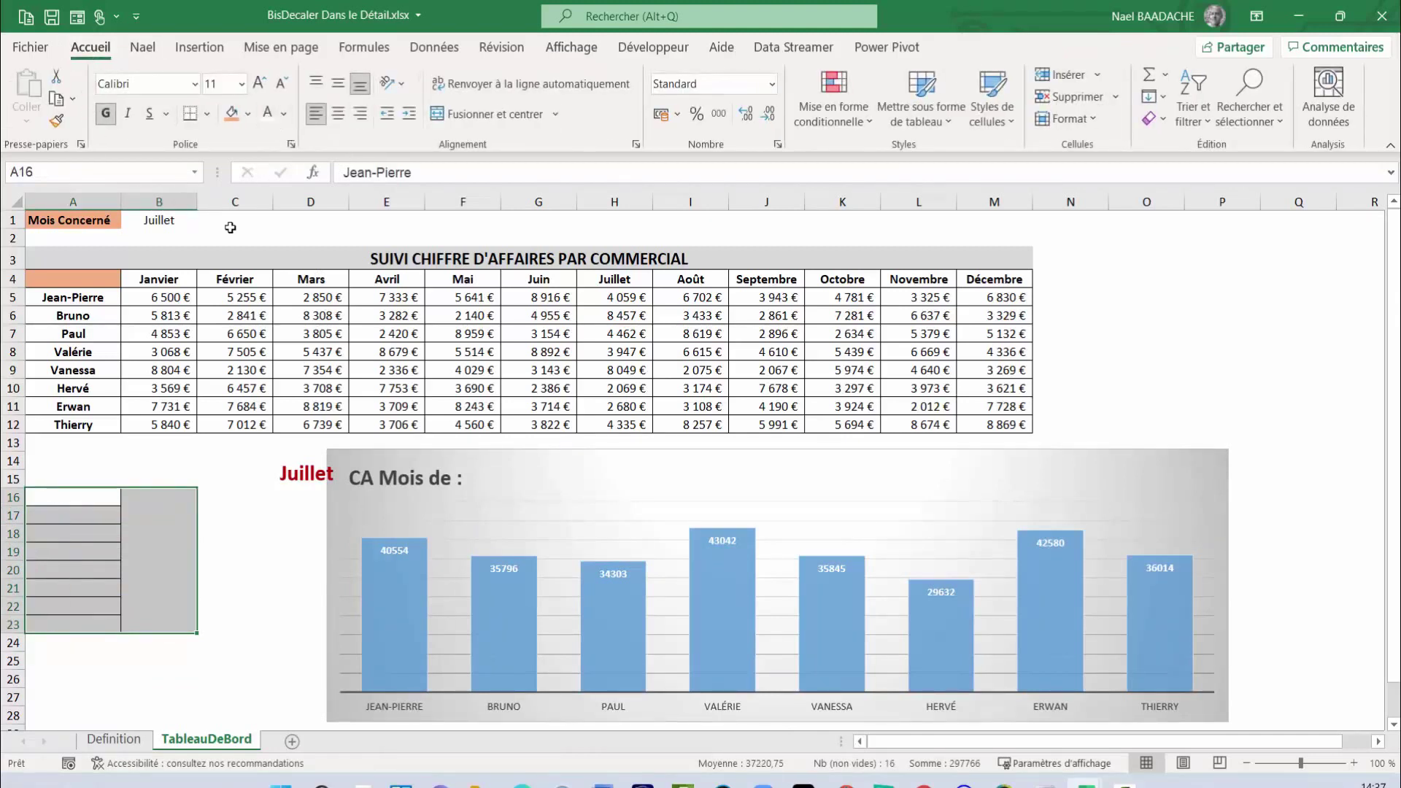
drag(103, 497, 97, 626)
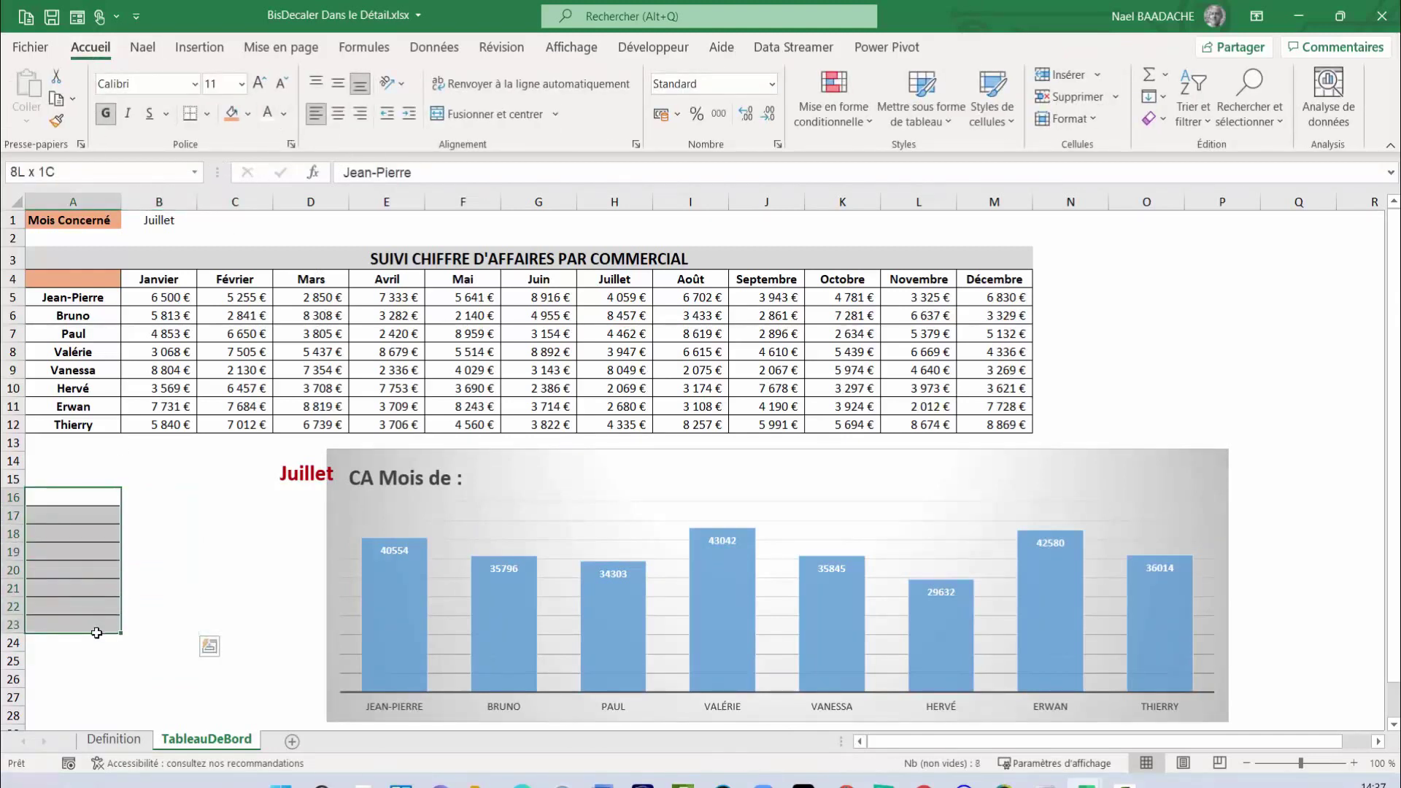
click(209, 120)
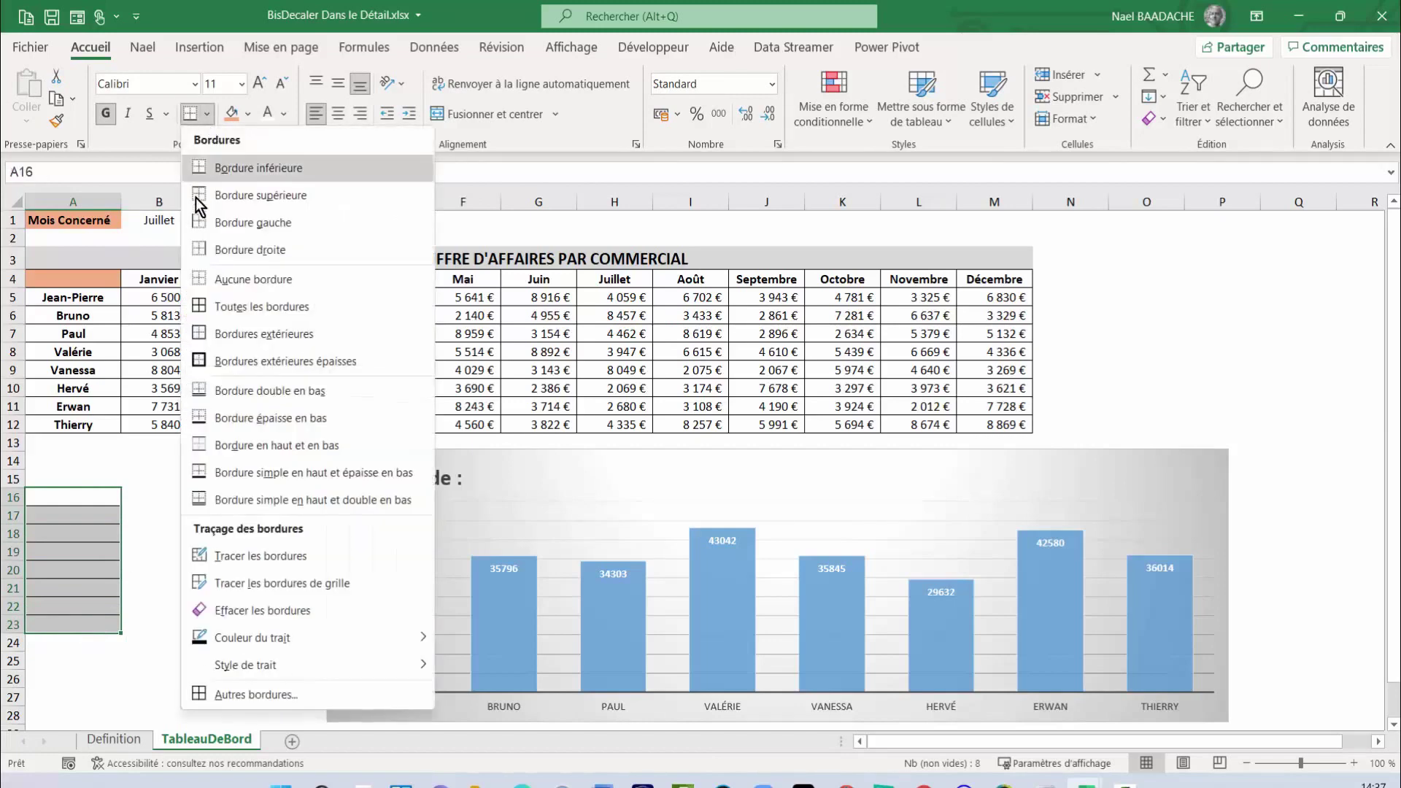
click(203, 277)
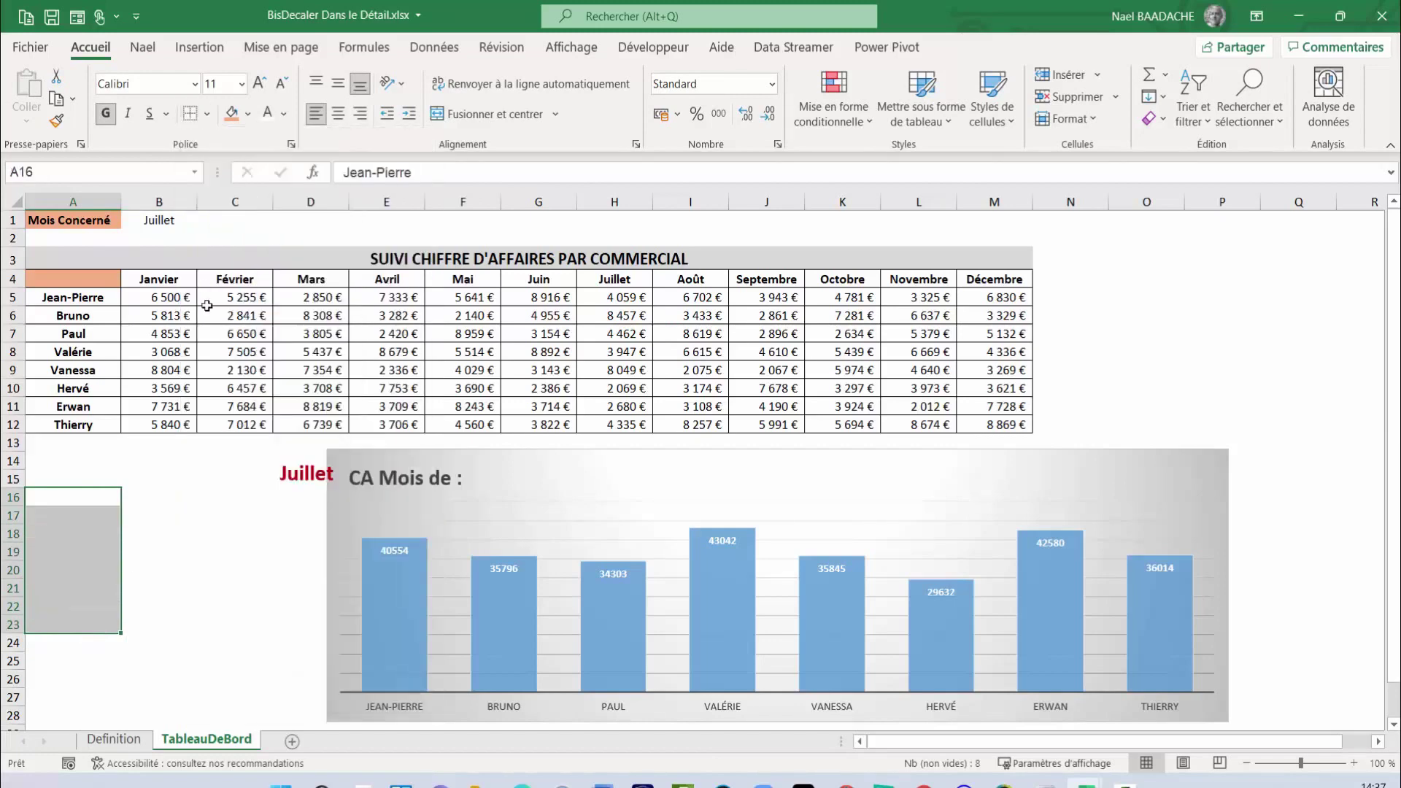
click(510, 453)
drag(510, 454, 207, 439)
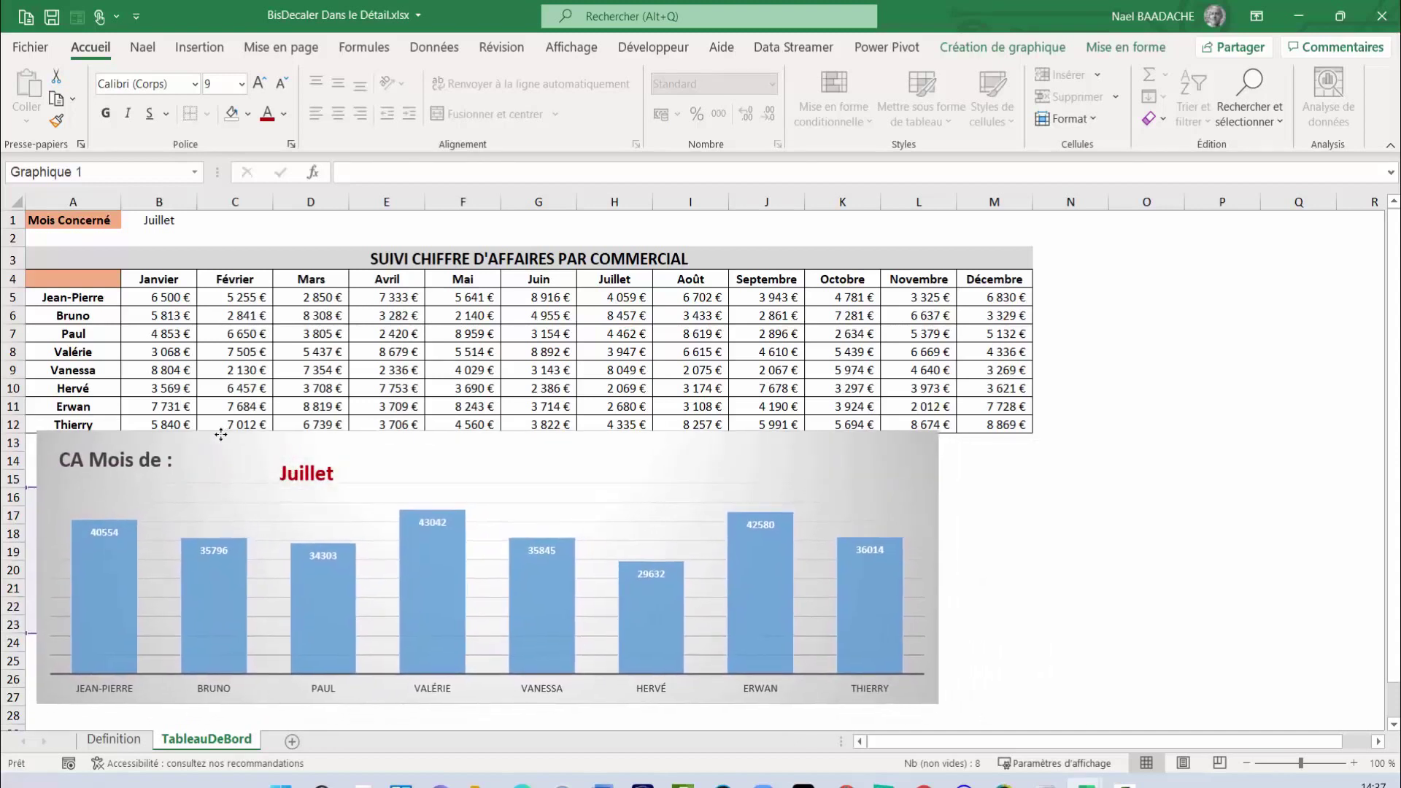
Place the Juillet label right beside the title and widen the chart to the right
drag(208, 439, 220, 446)
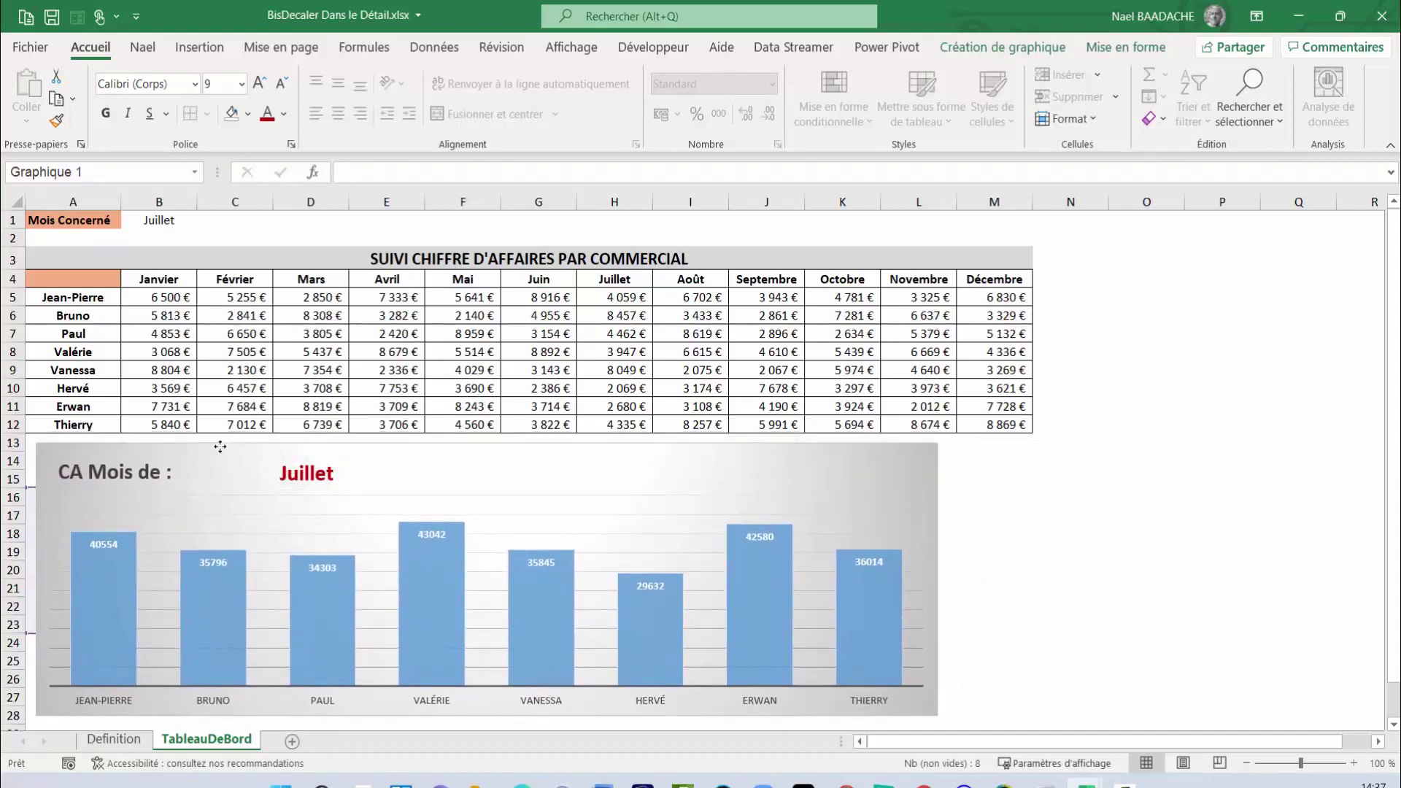
click(269, 472)
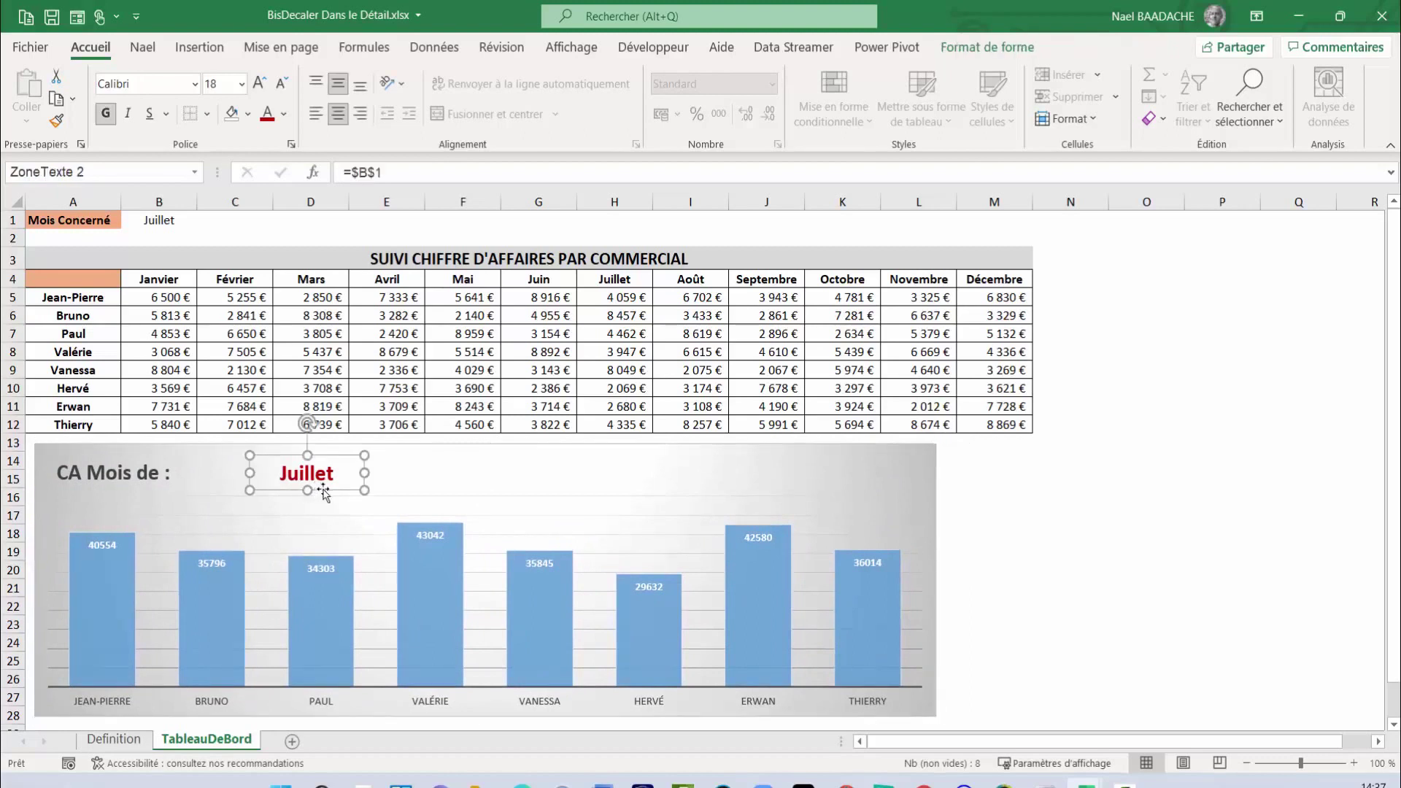
drag(324, 490, 231, 490)
click(937, 617)
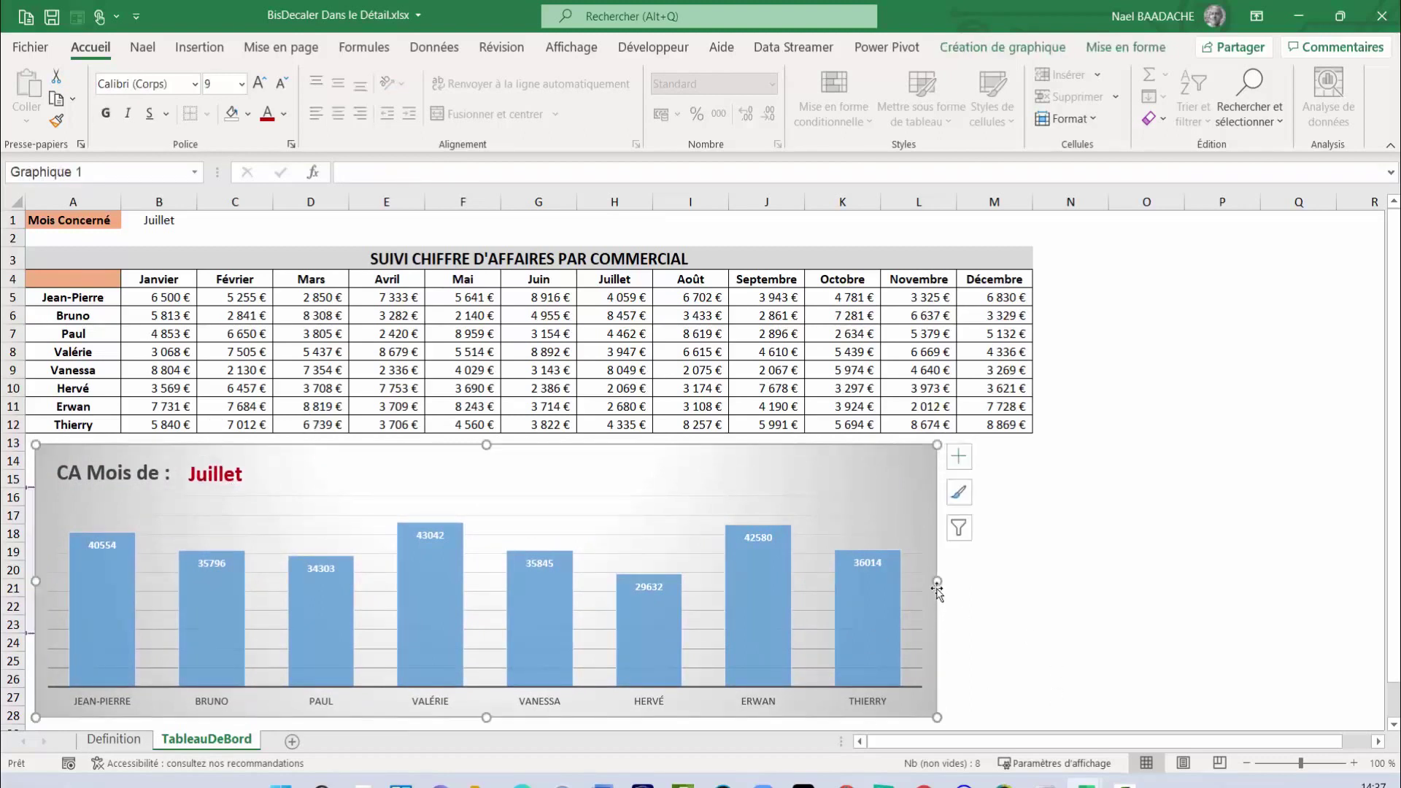
drag(937, 581, 1037, 581)
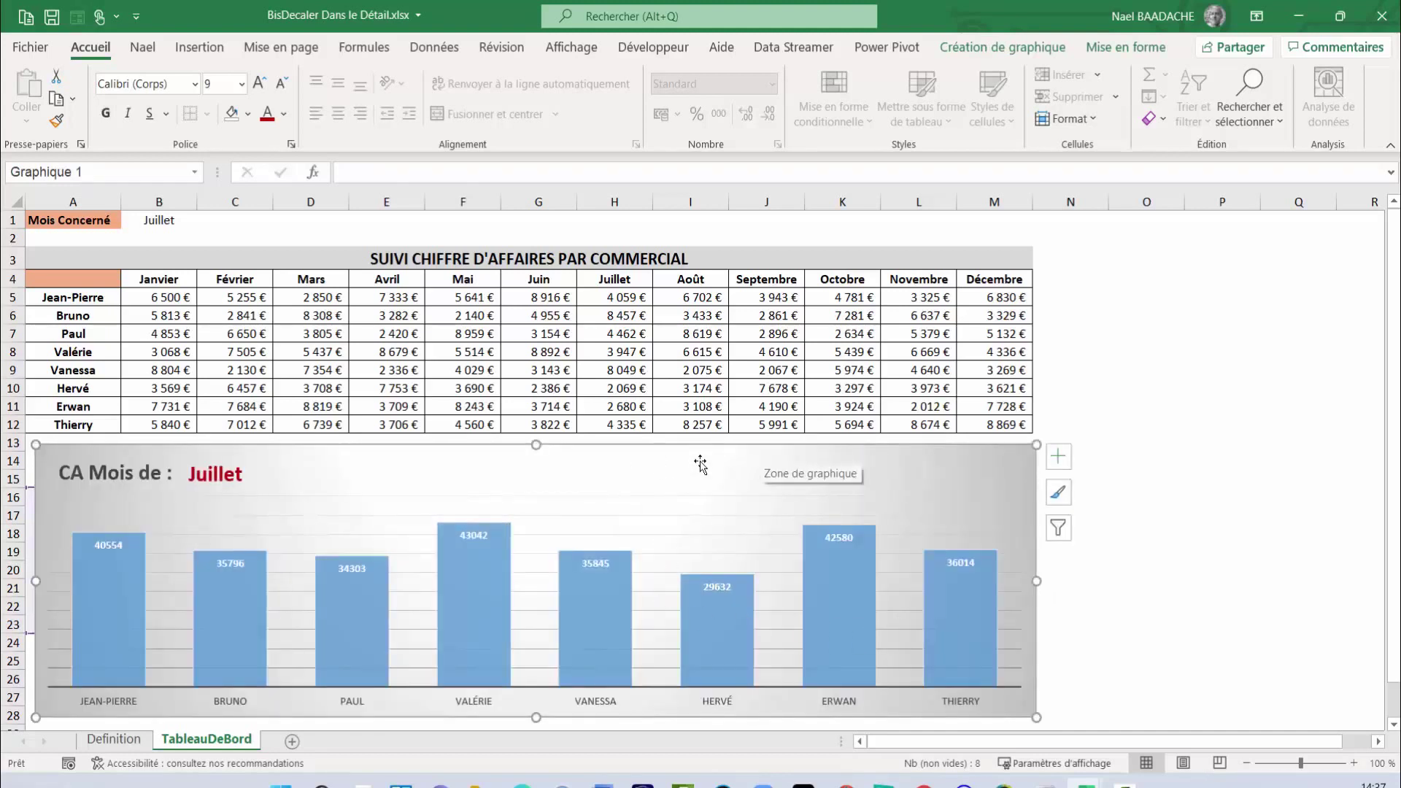
Apply chart Style 4 so value labels show in white inside each bar
click(1018, 55)
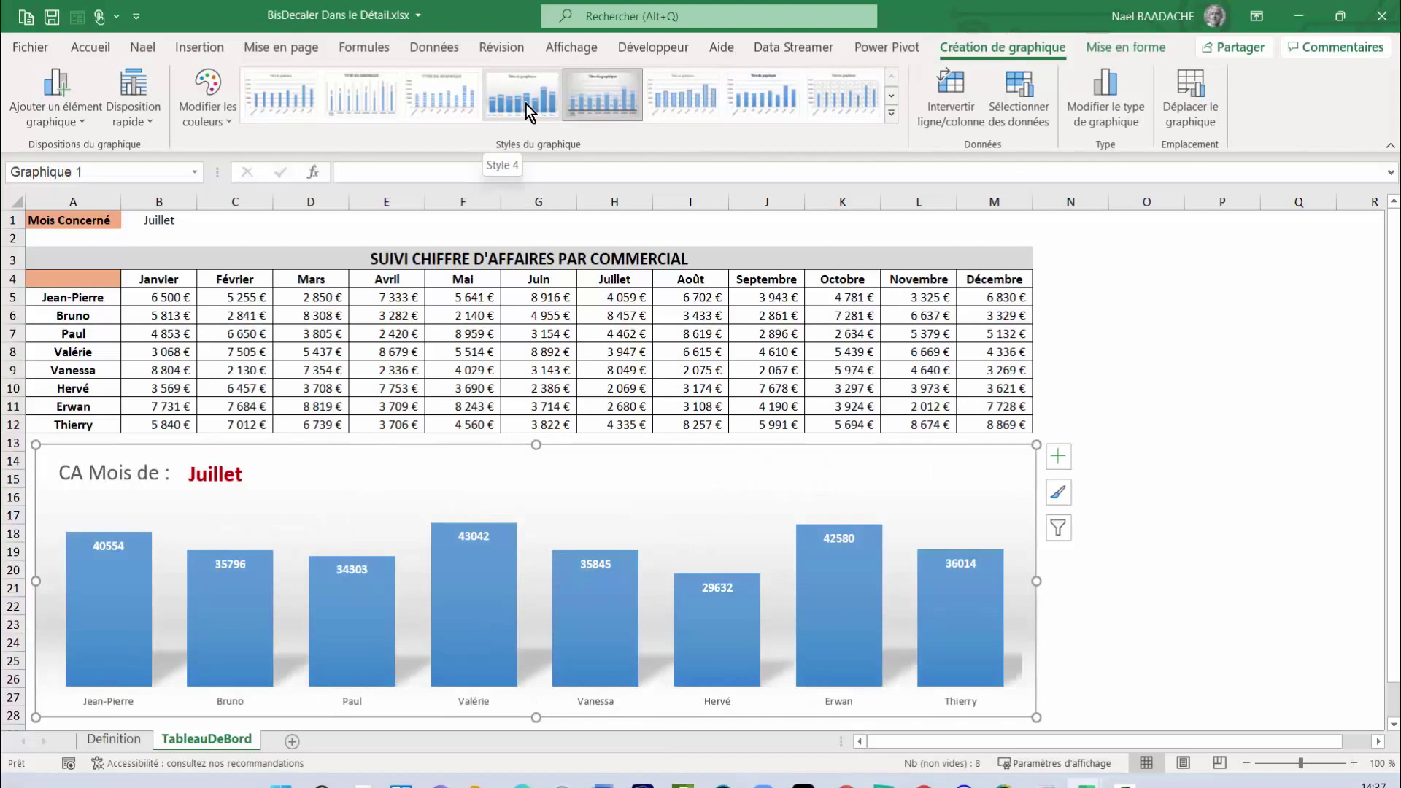
click(525, 104)
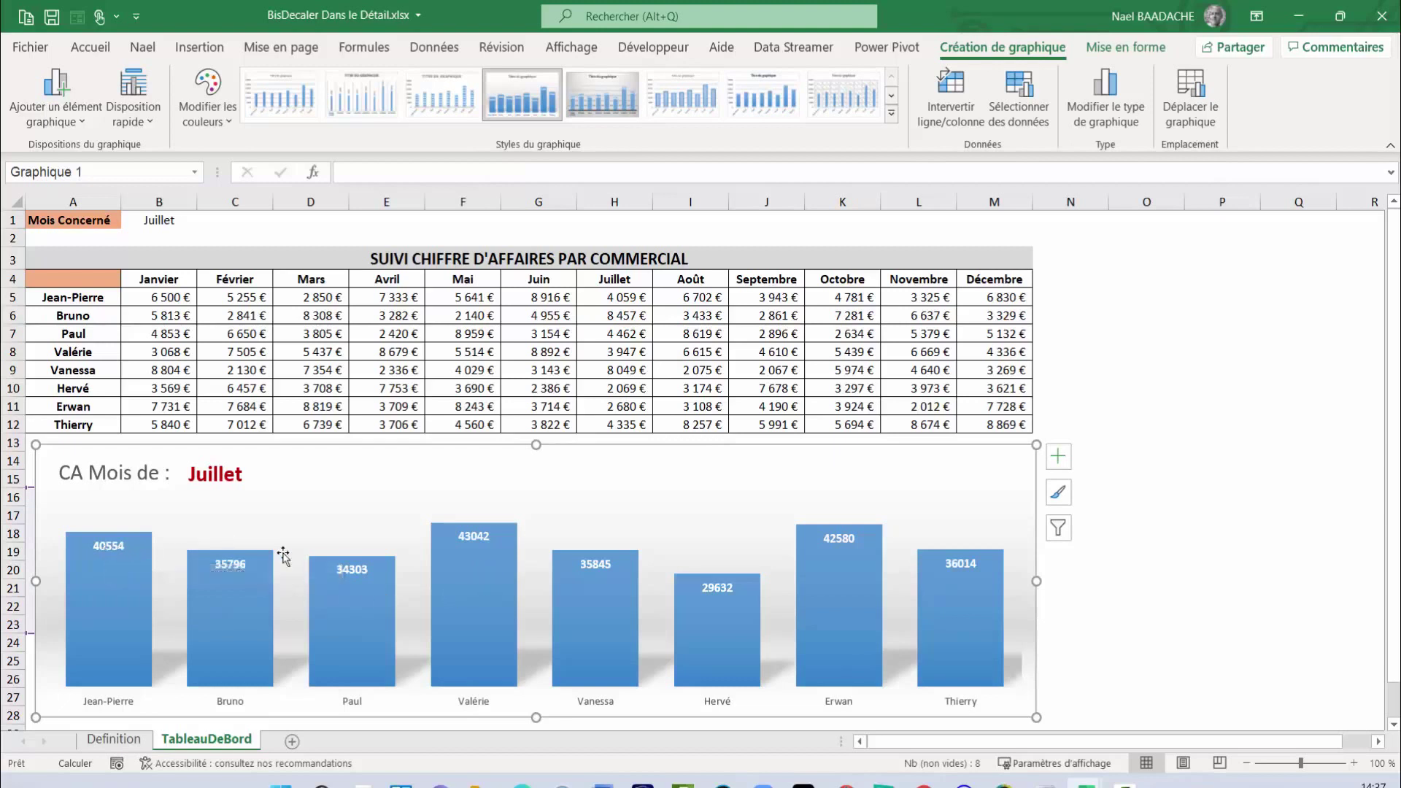
click(107, 552)
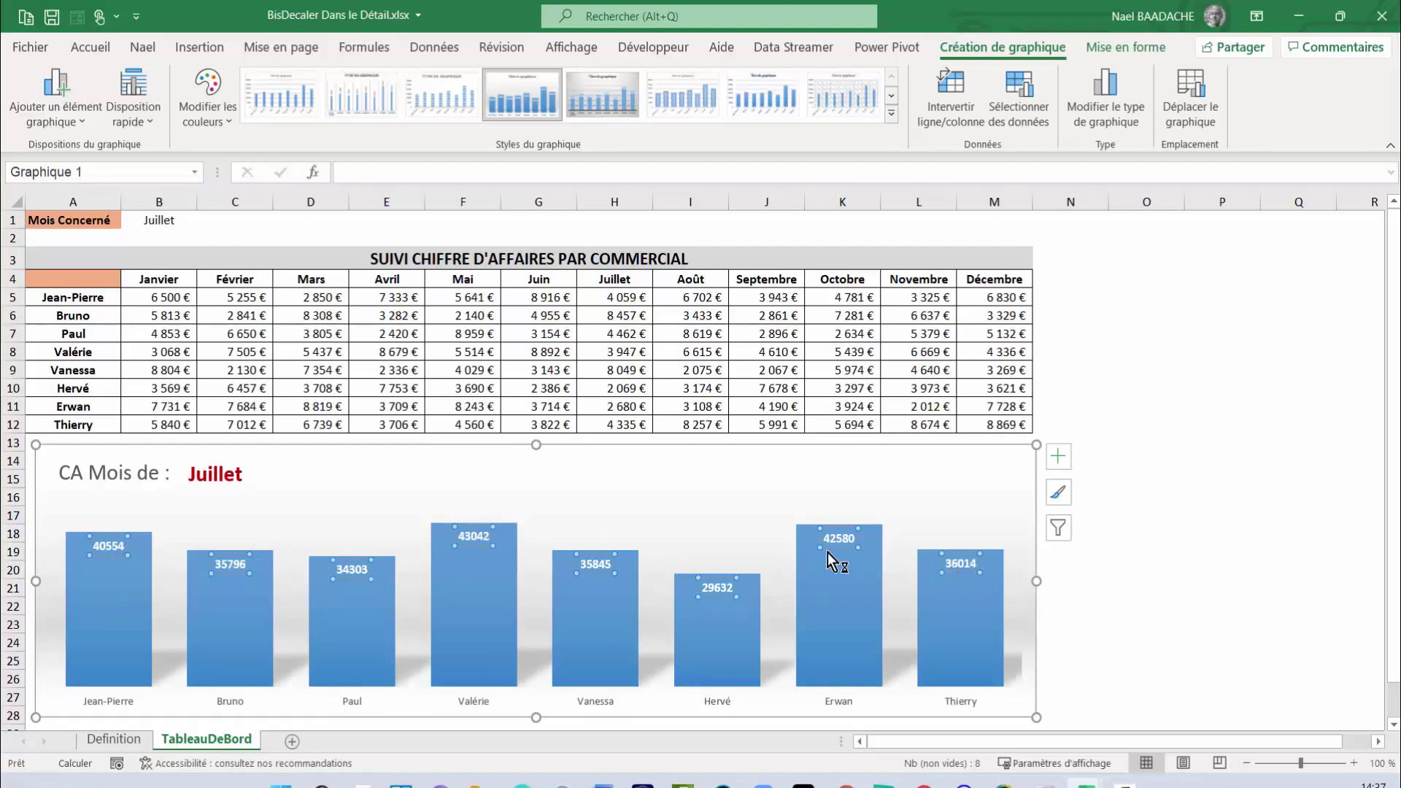
click(90, 48)
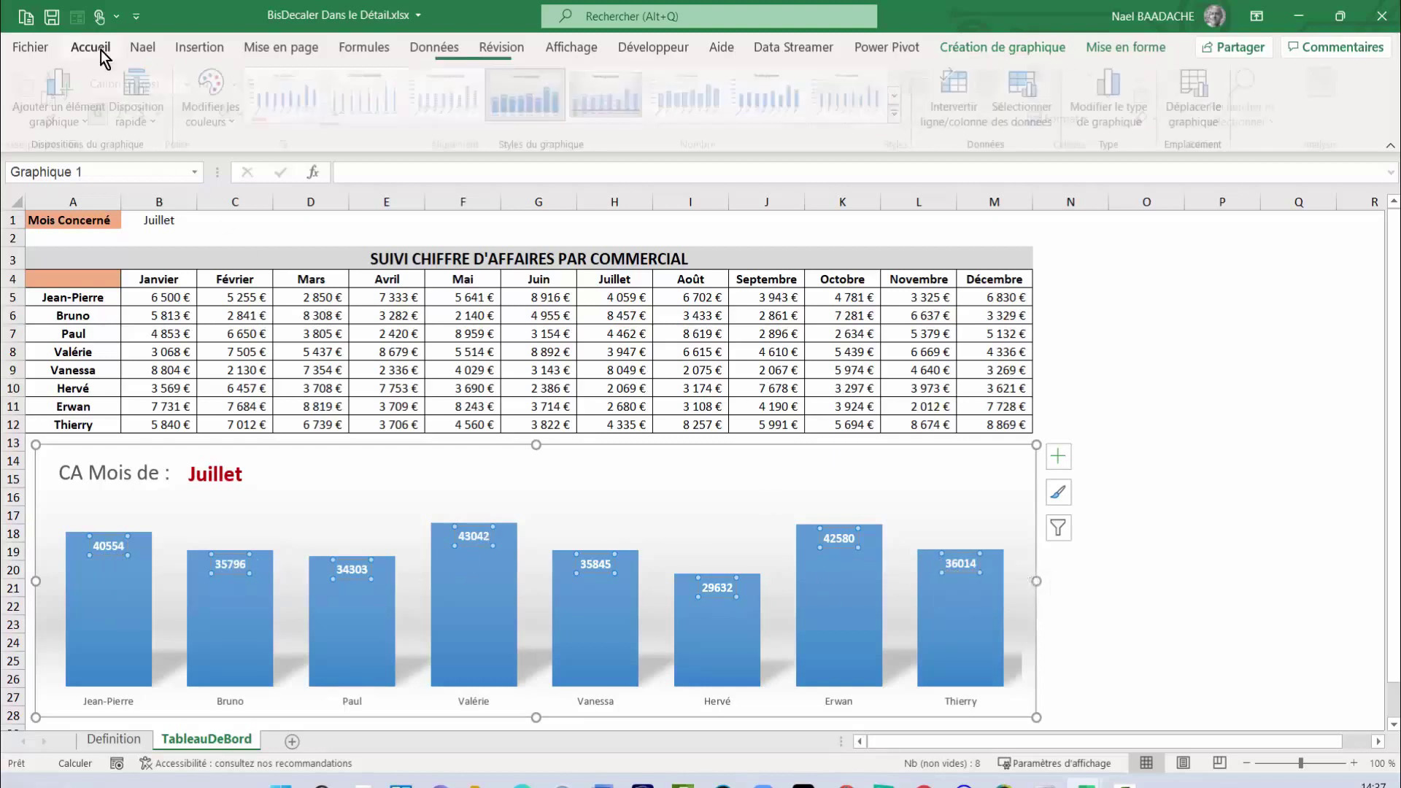
key(Escape)
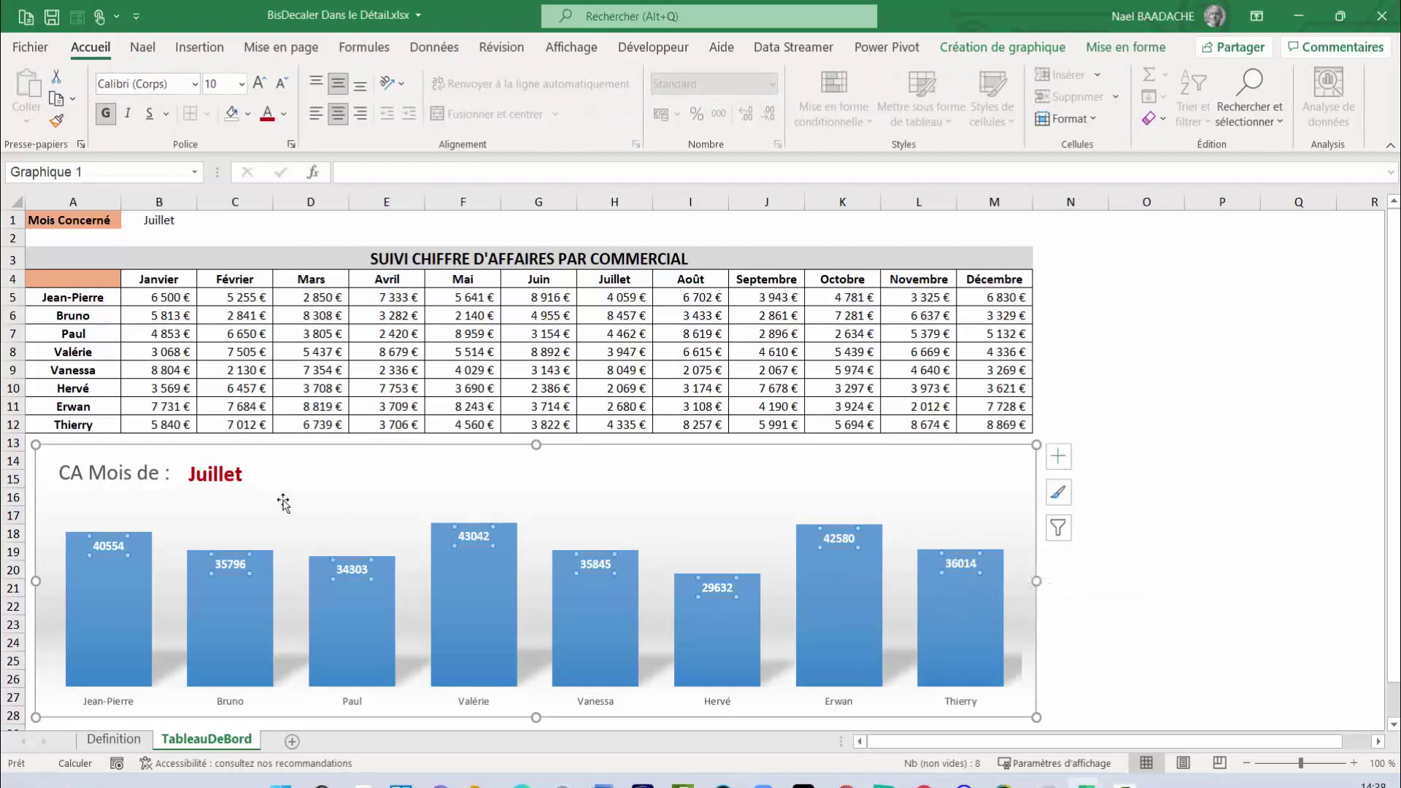
click(89, 556)
click(1285, 580)
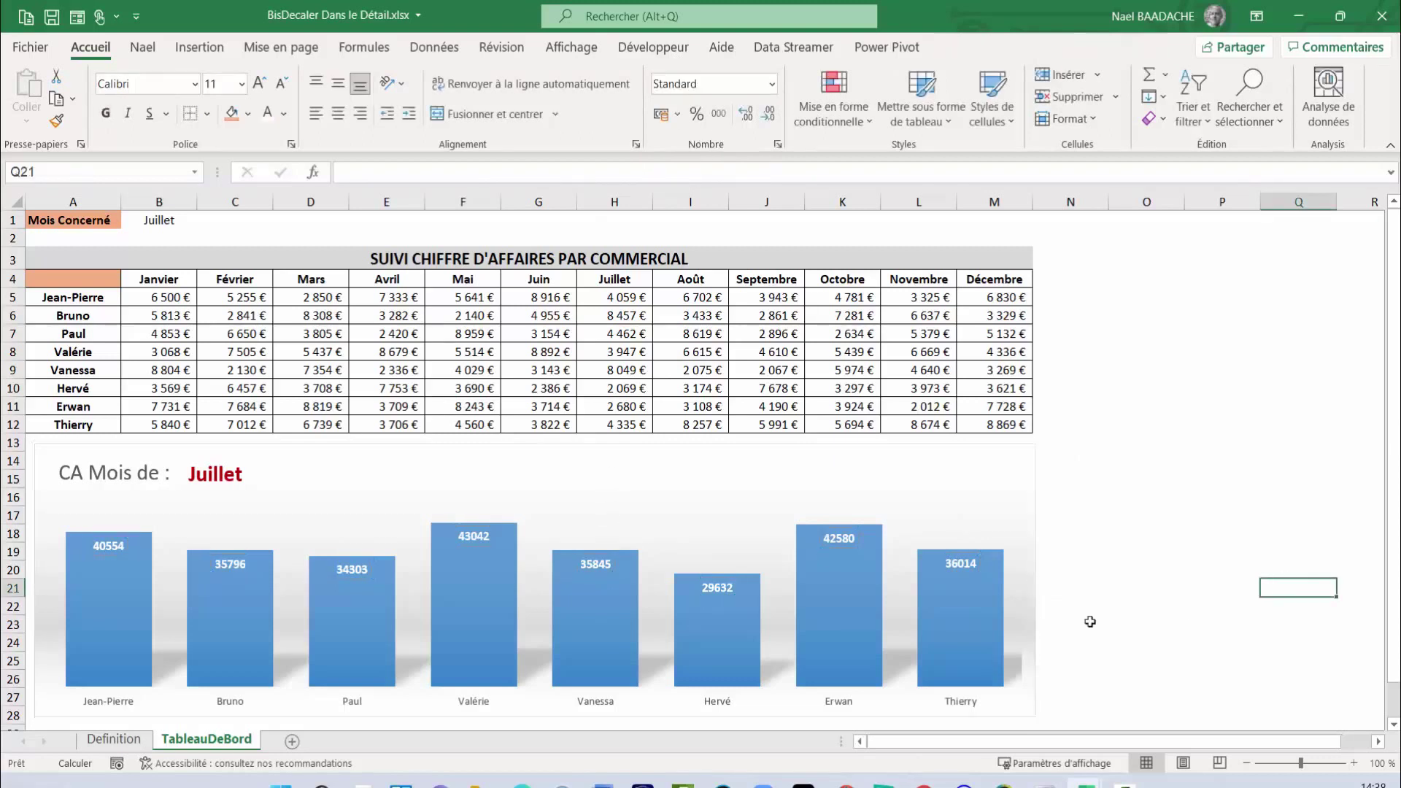
Give the chart's data labels the custom number format # ##0 € so values read like 40 554 €
double_click(110, 547)
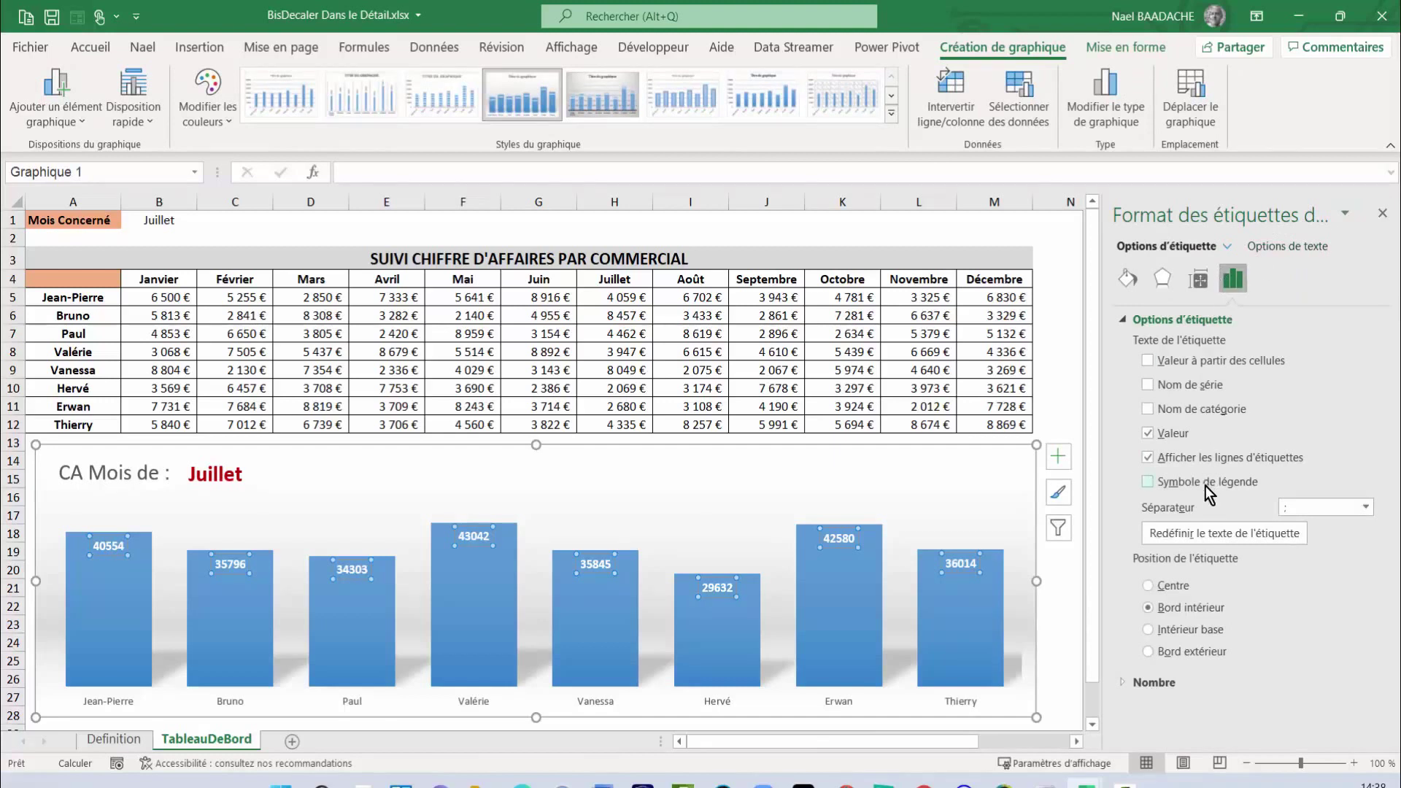
click(1122, 681)
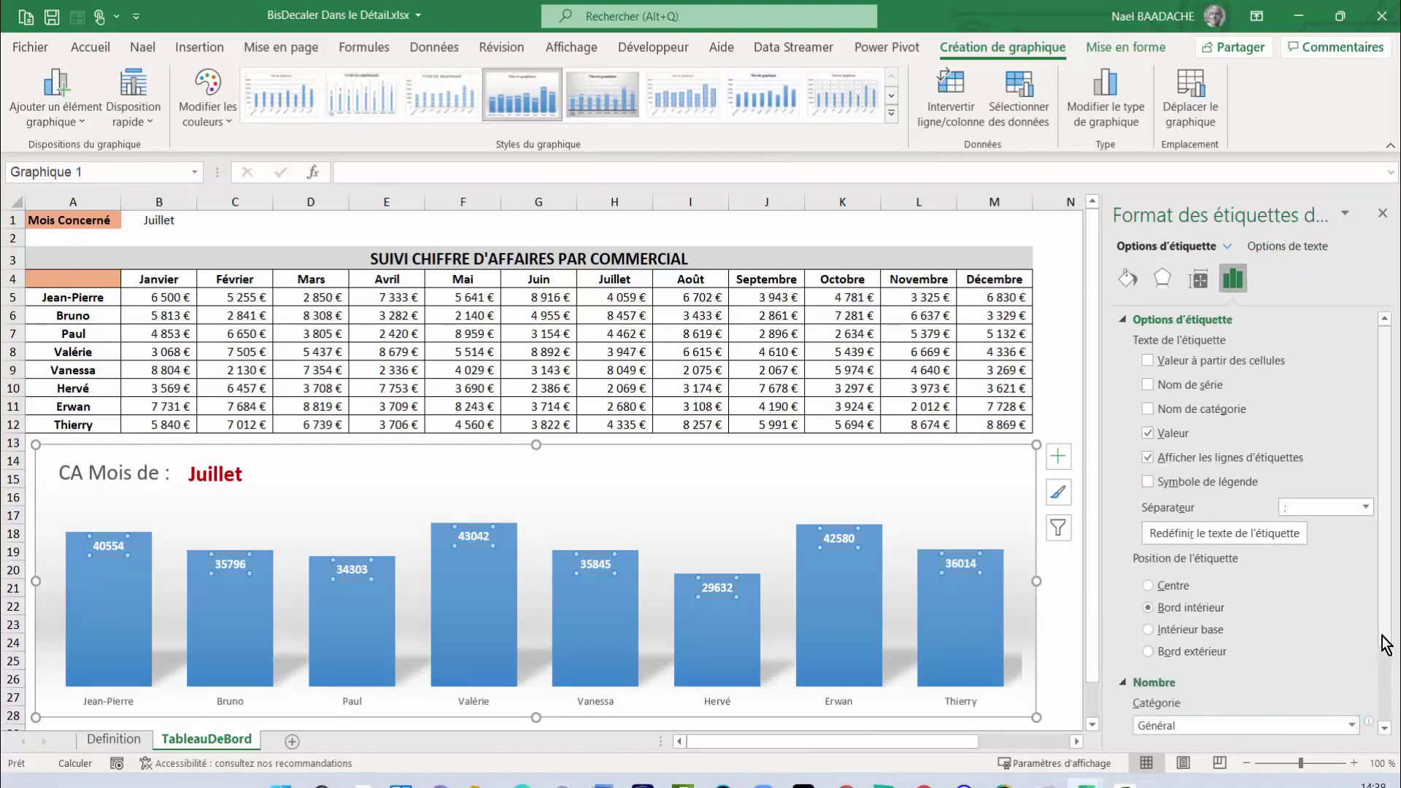
click(1384, 727)
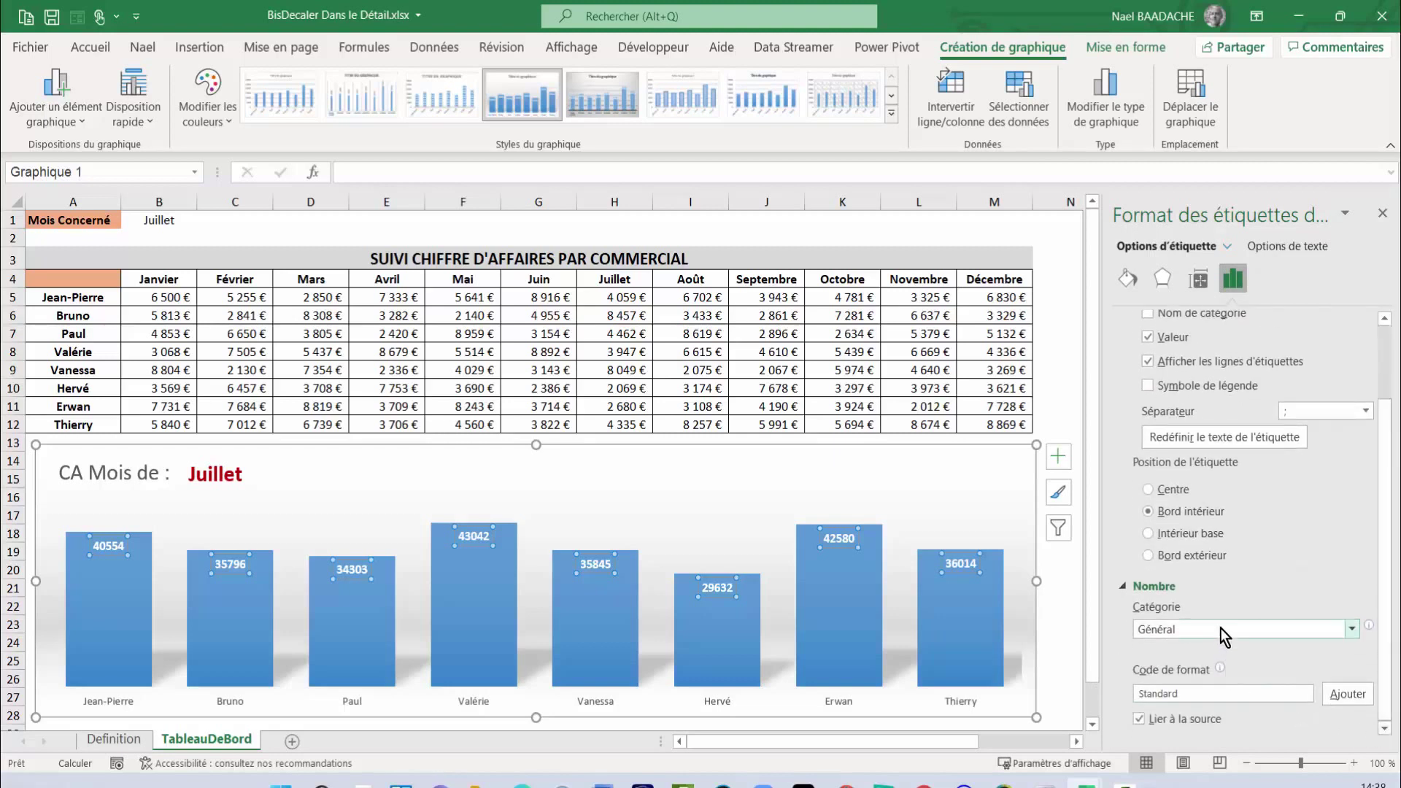
click(1227, 627)
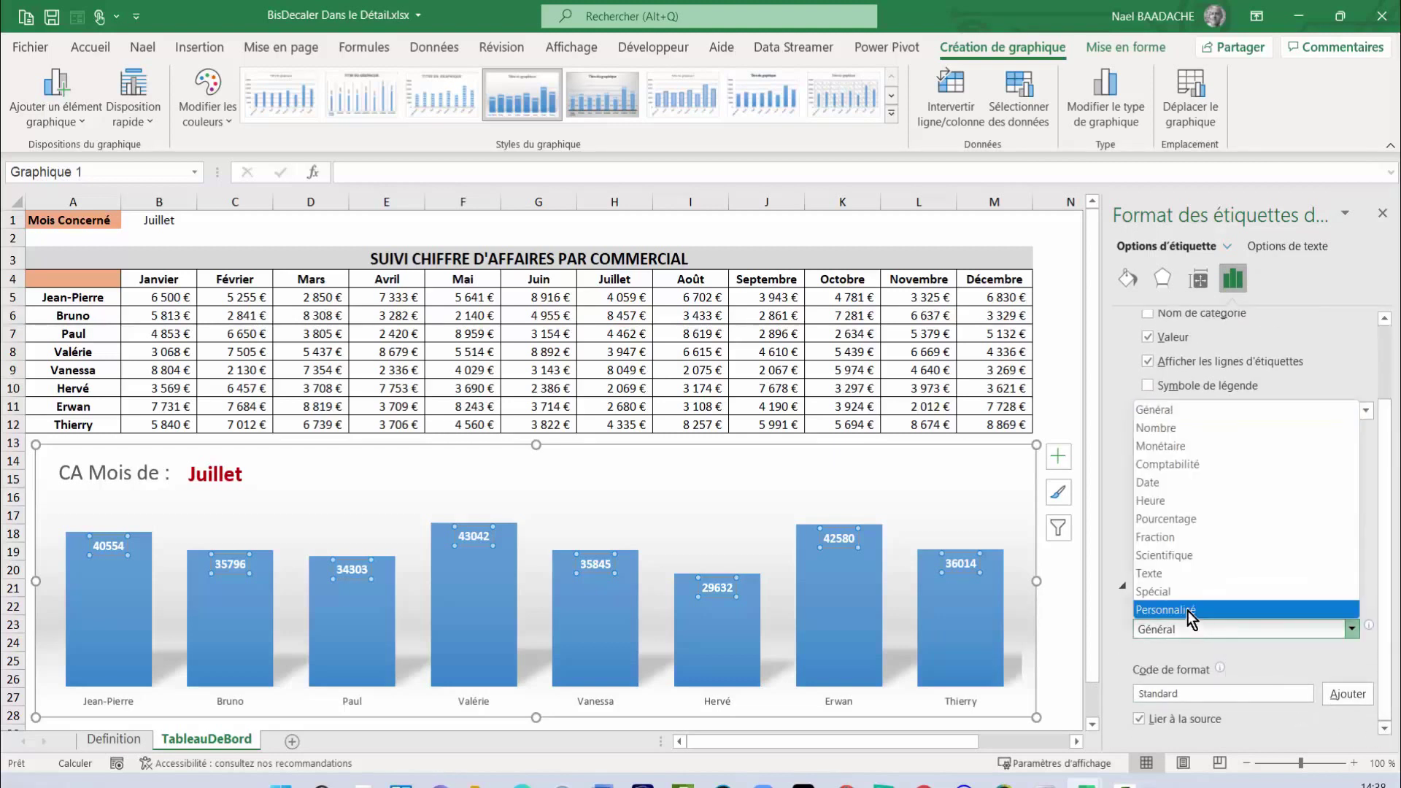
click(1188, 611)
click(1220, 721)
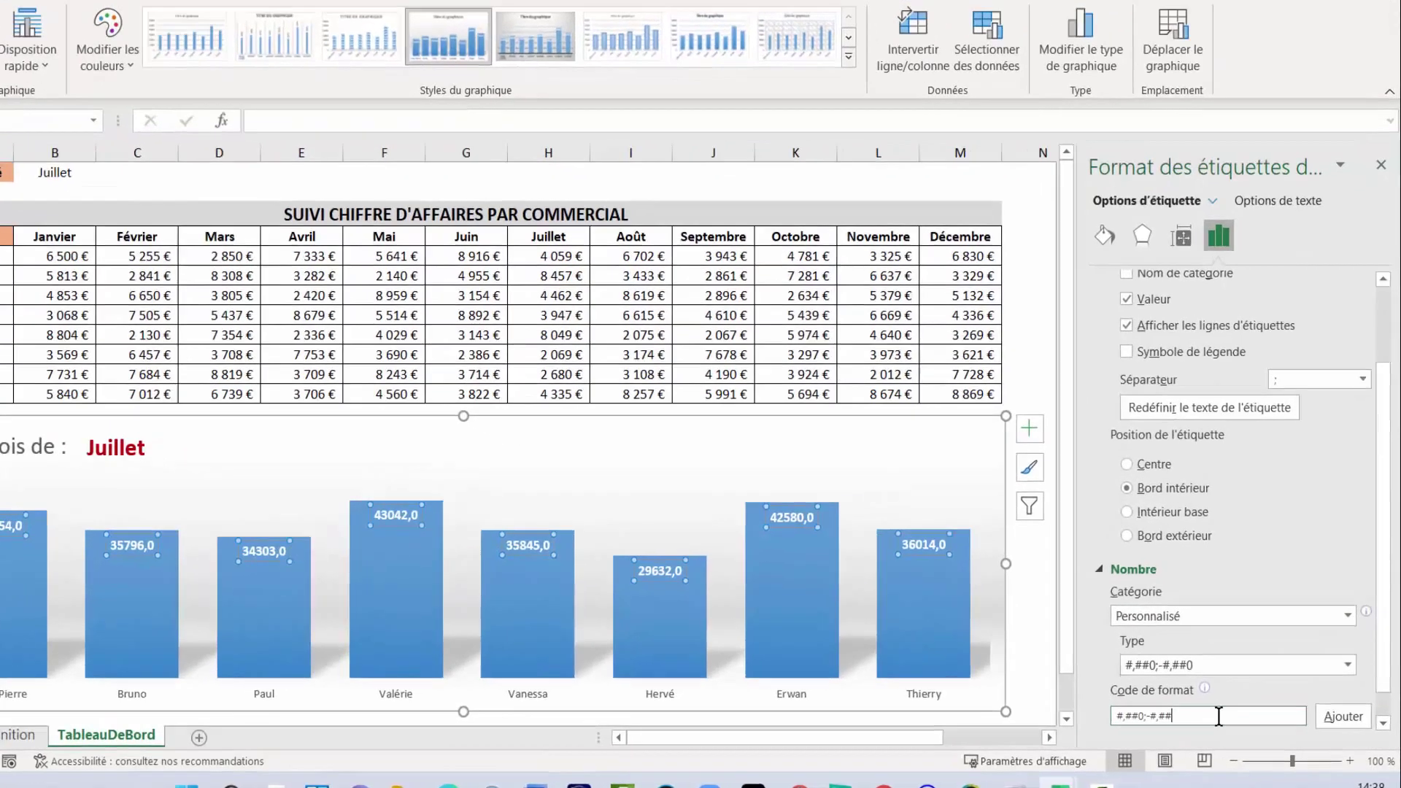
key(BackSpace)
key(BackSpace)
key(BackSpace)
text(# ##0 €)
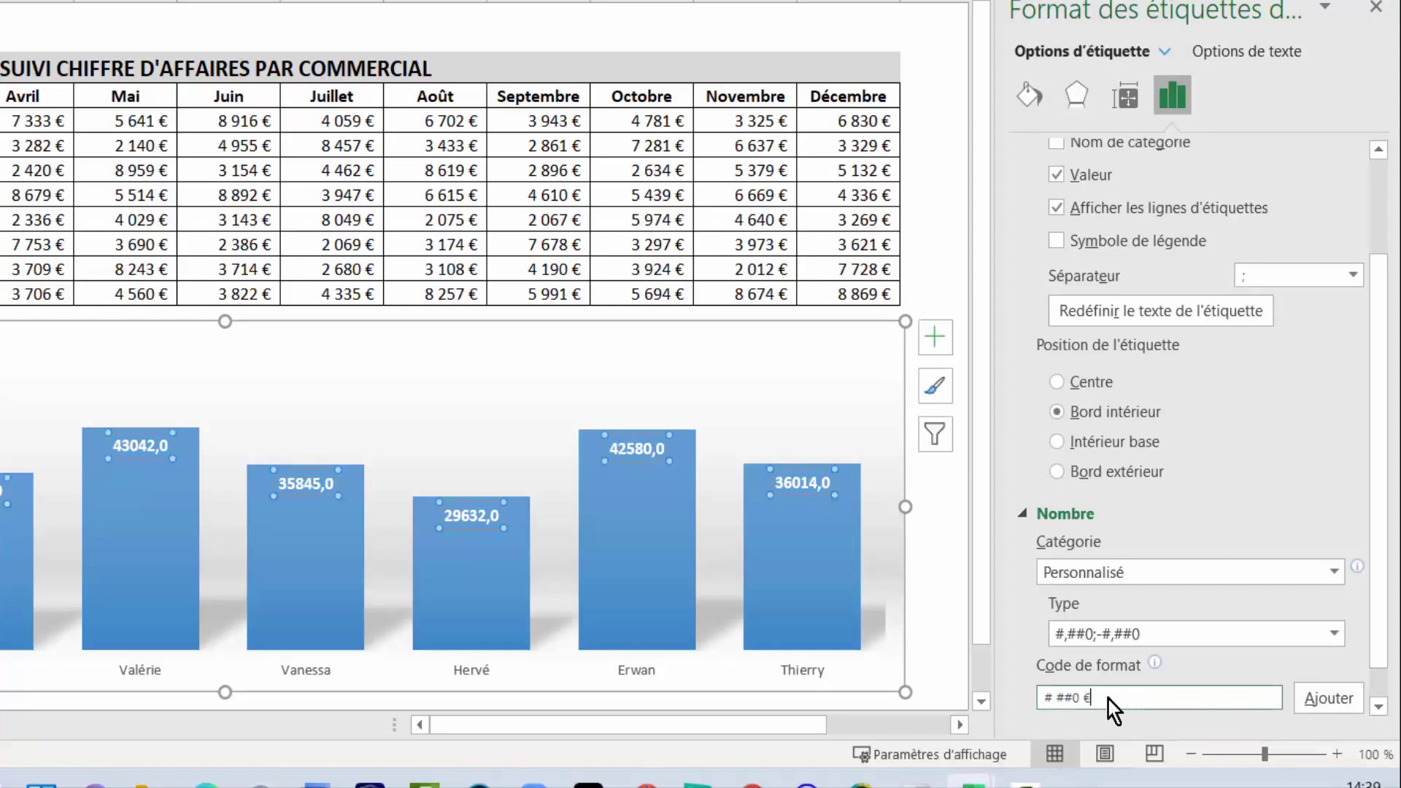
click(1337, 695)
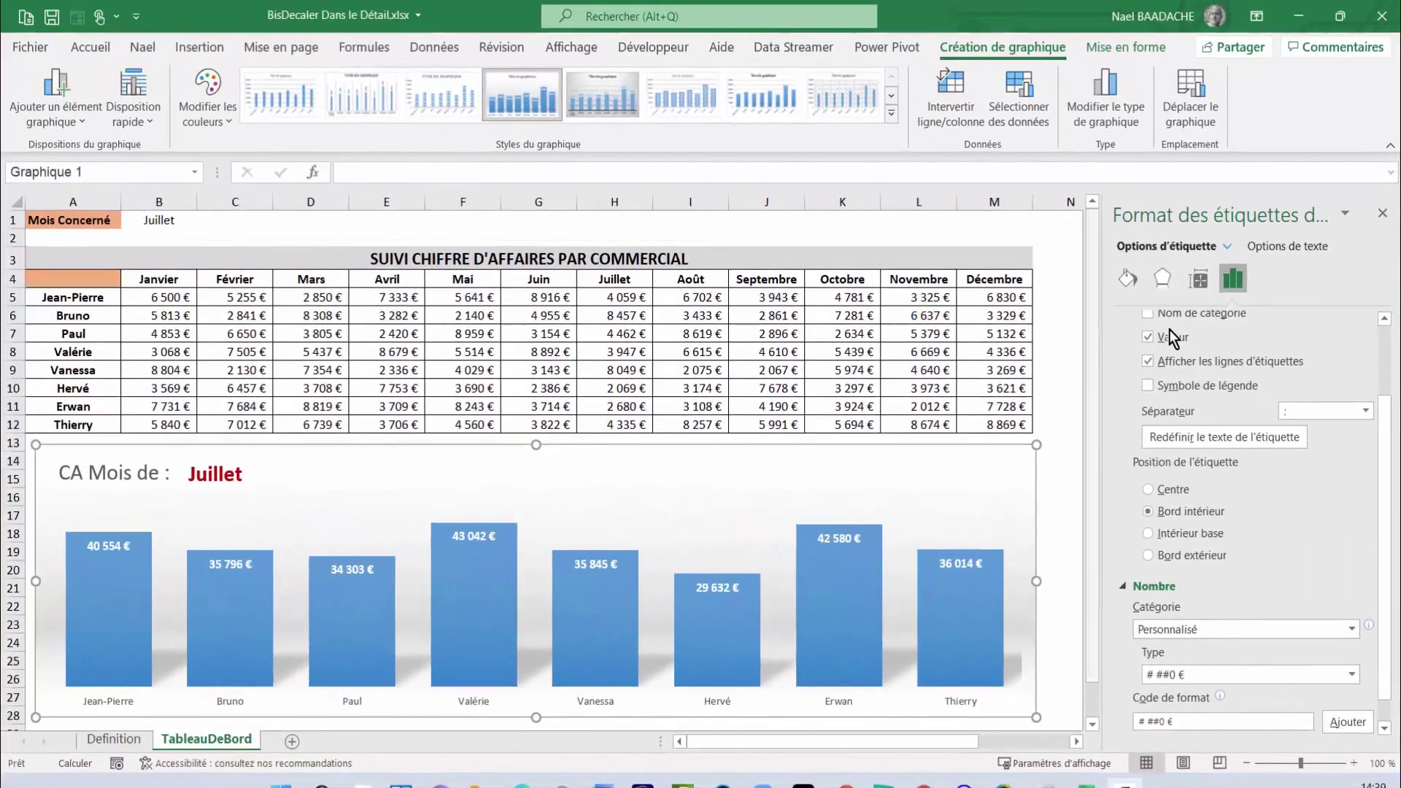
Pick Mai in the B1 month dropdown and check Jean-Pierre's May total in F5
click(1383, 214)
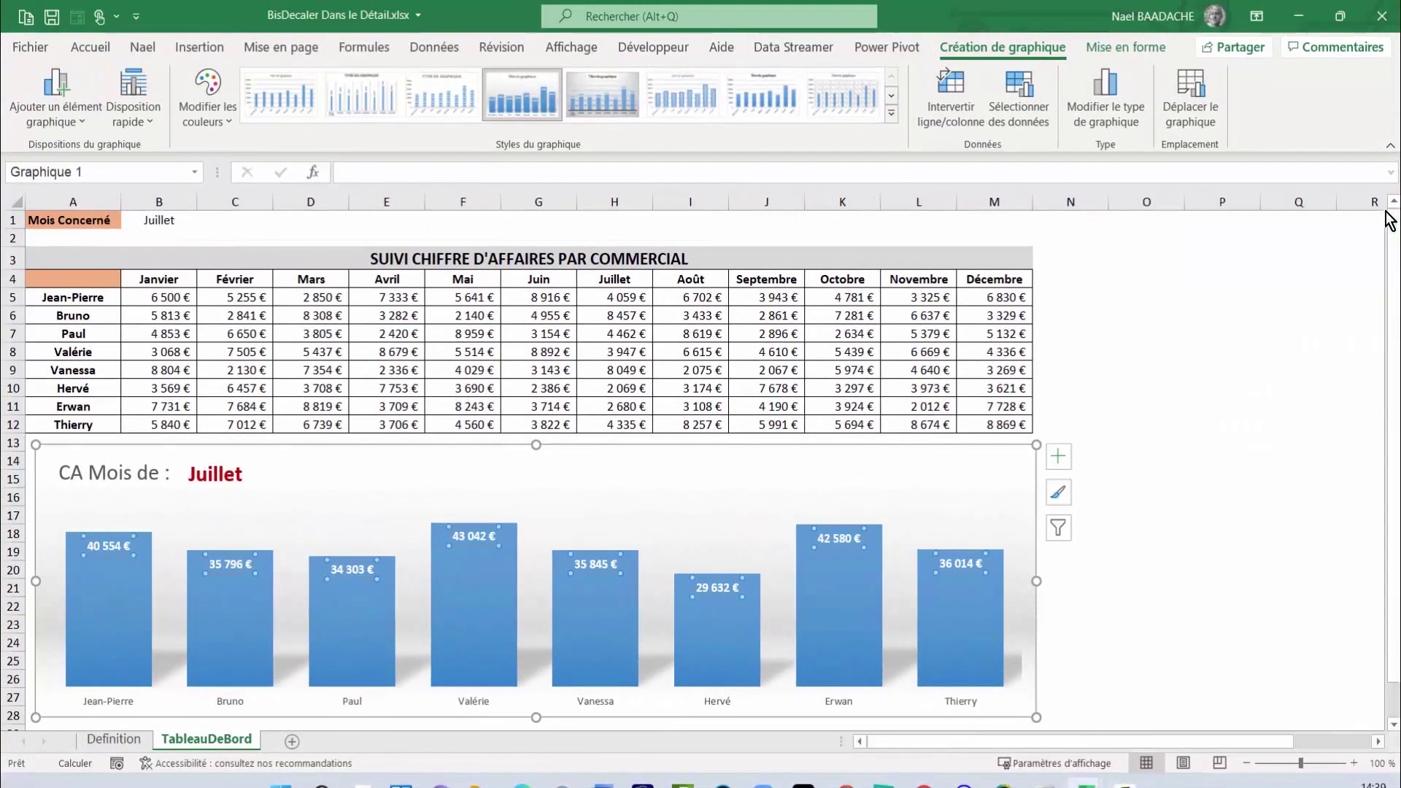
click(1168, 336)
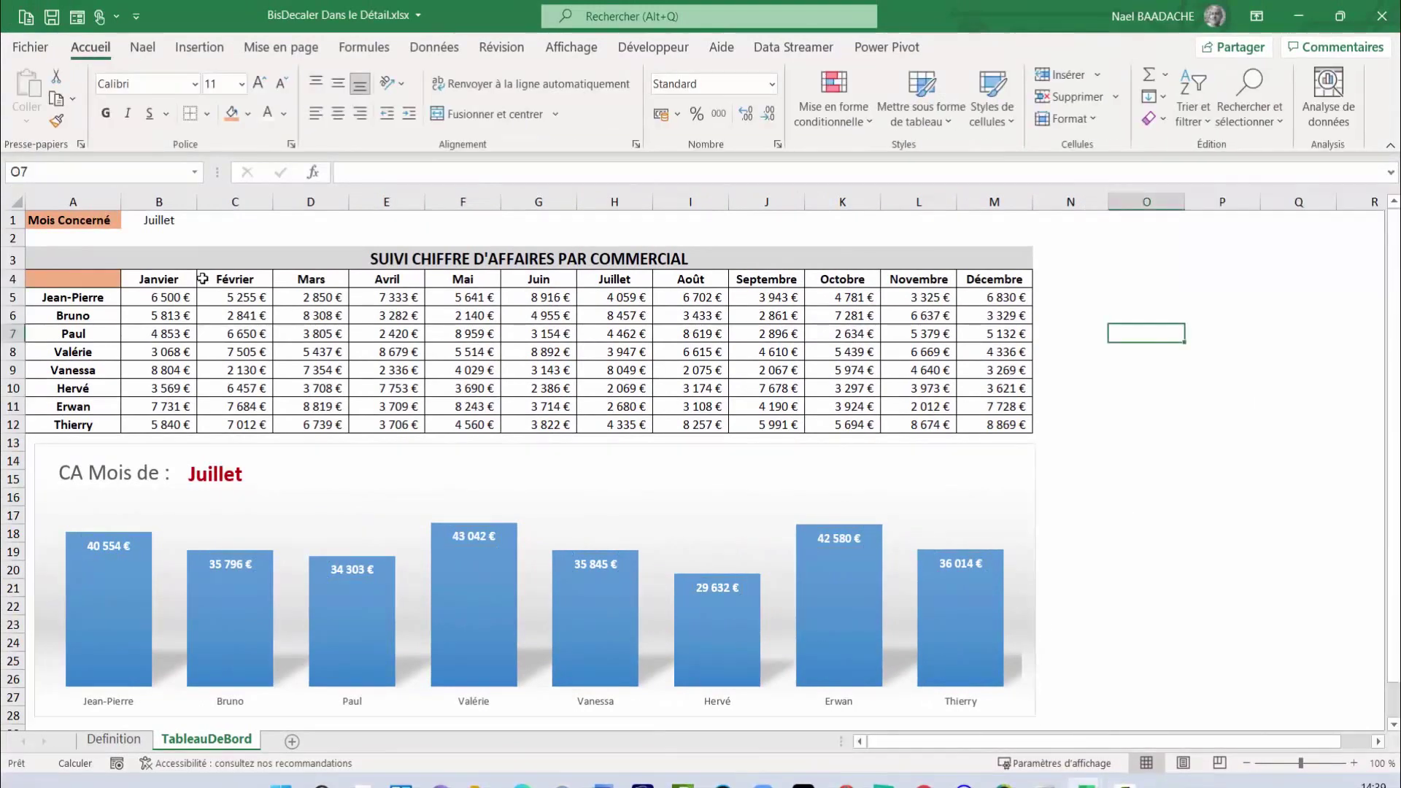
click(177, 223)
click(204, 219)
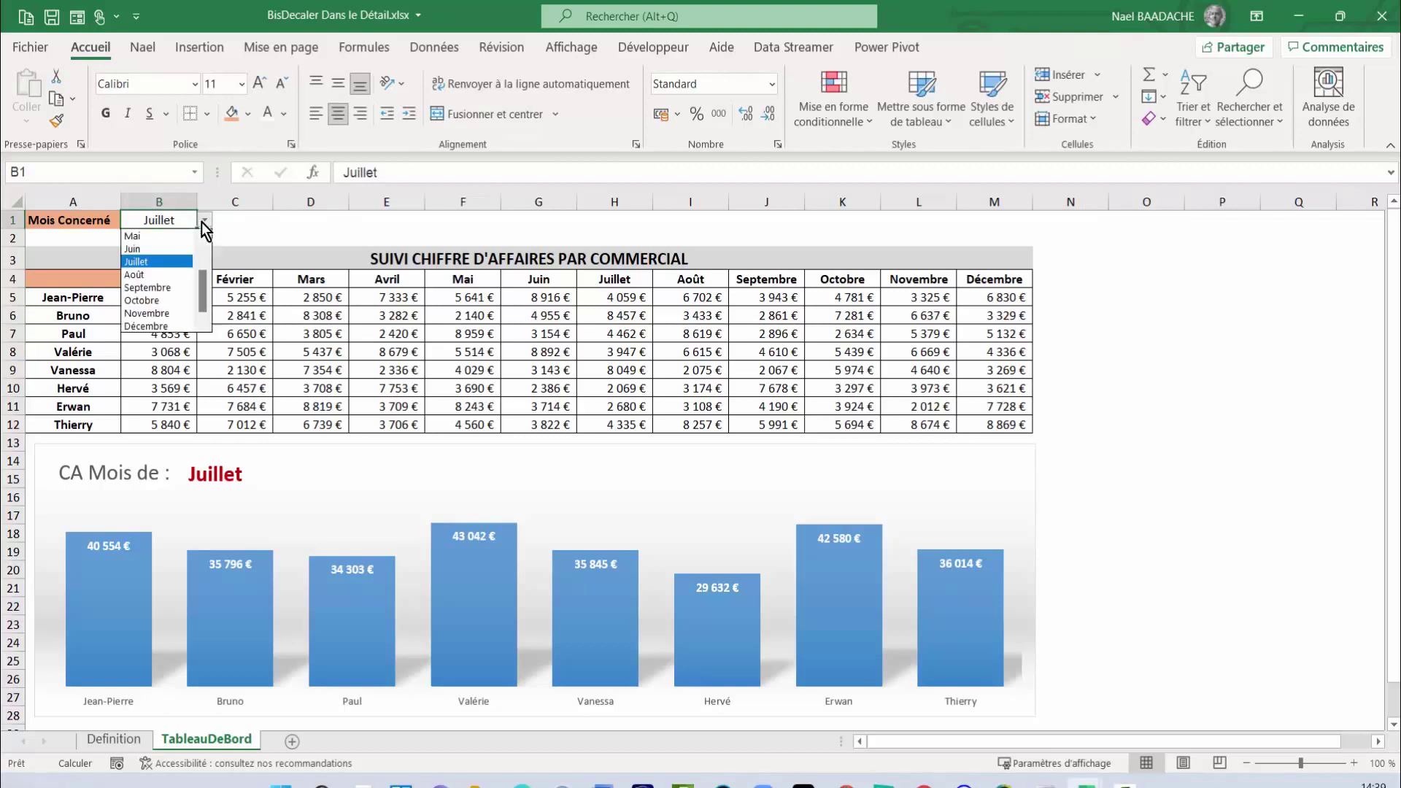
click(169, 238)
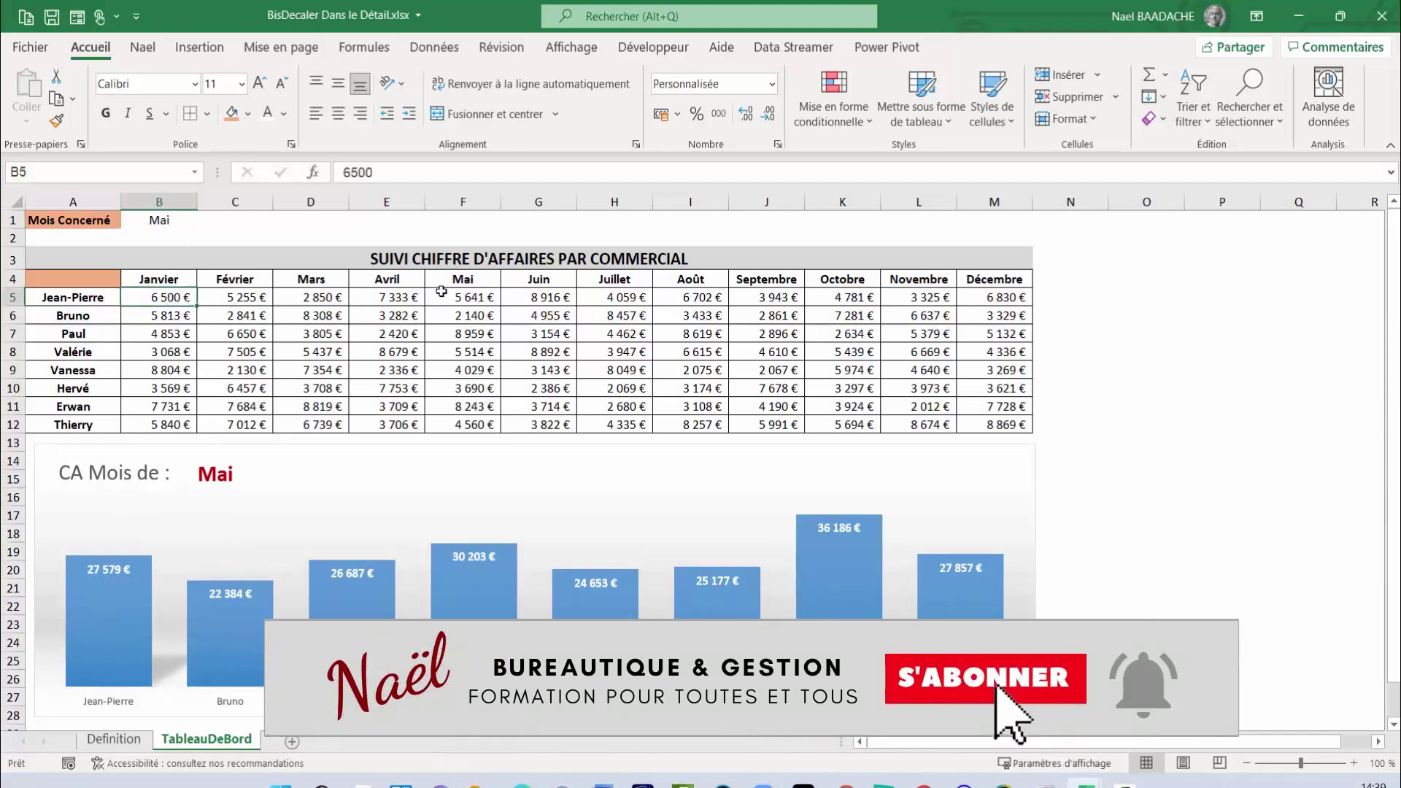
click(463, 298)
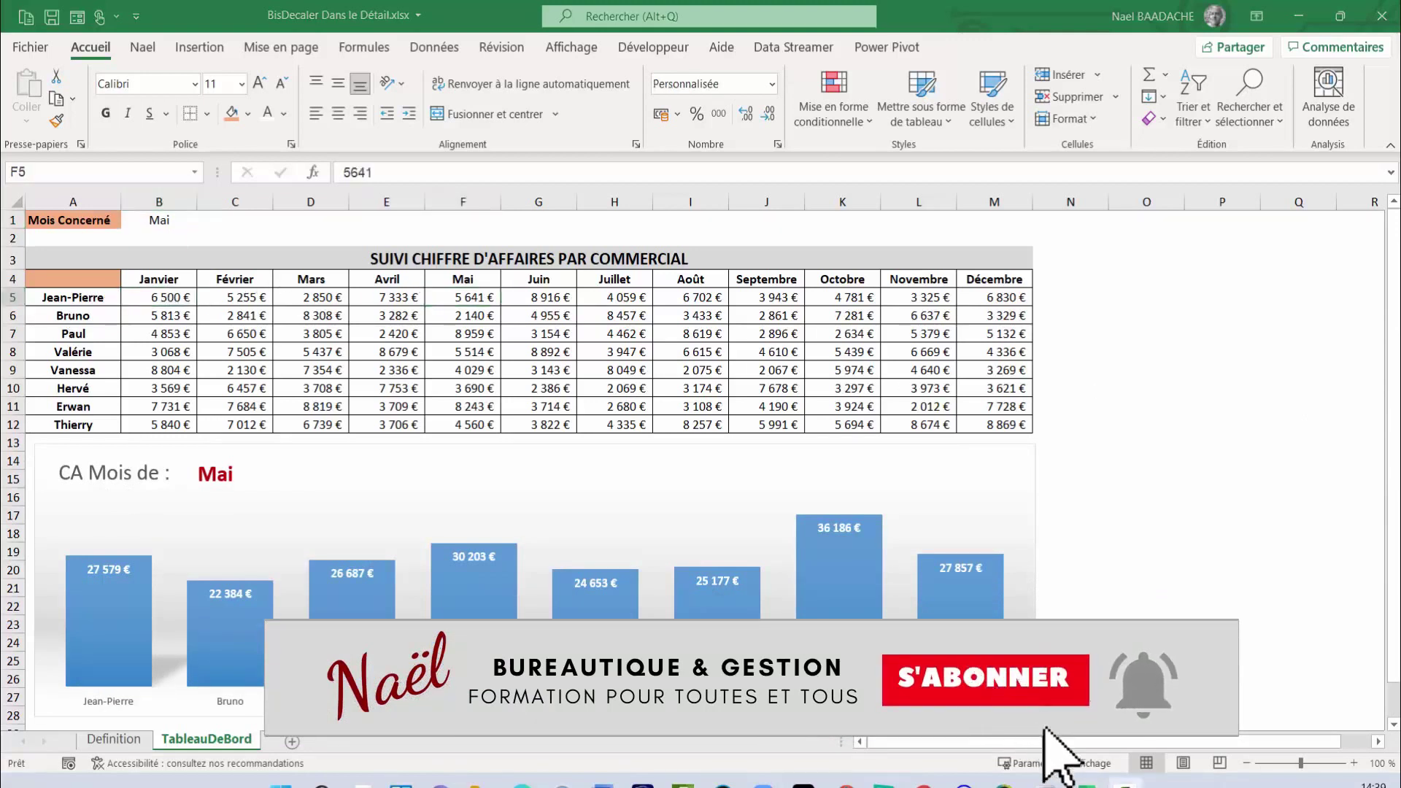